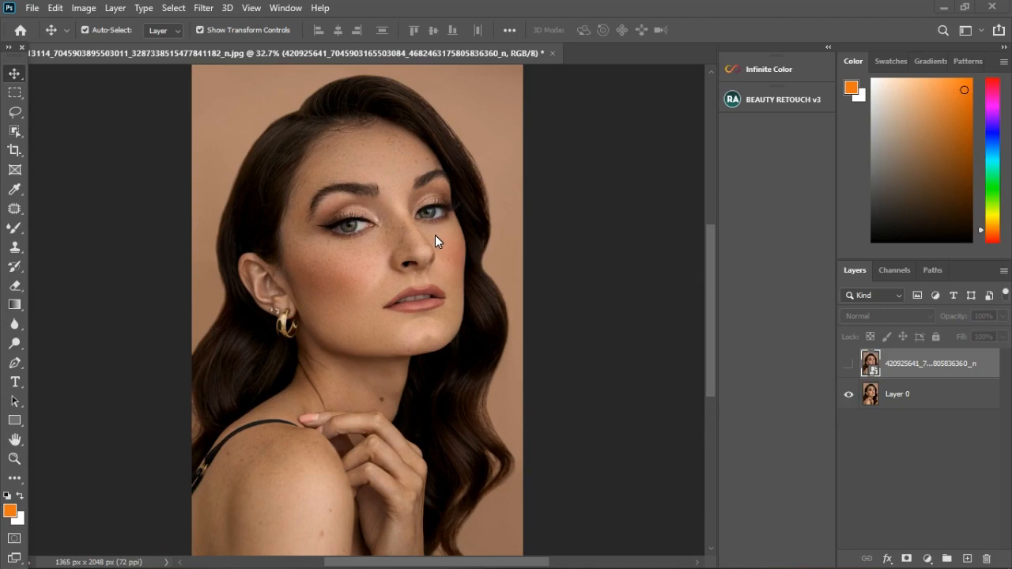
Compare the portrait with the top image layer shown and hidden, and examine the facial skin up close.
{"action": "key", "text": "ctrl+minus"}
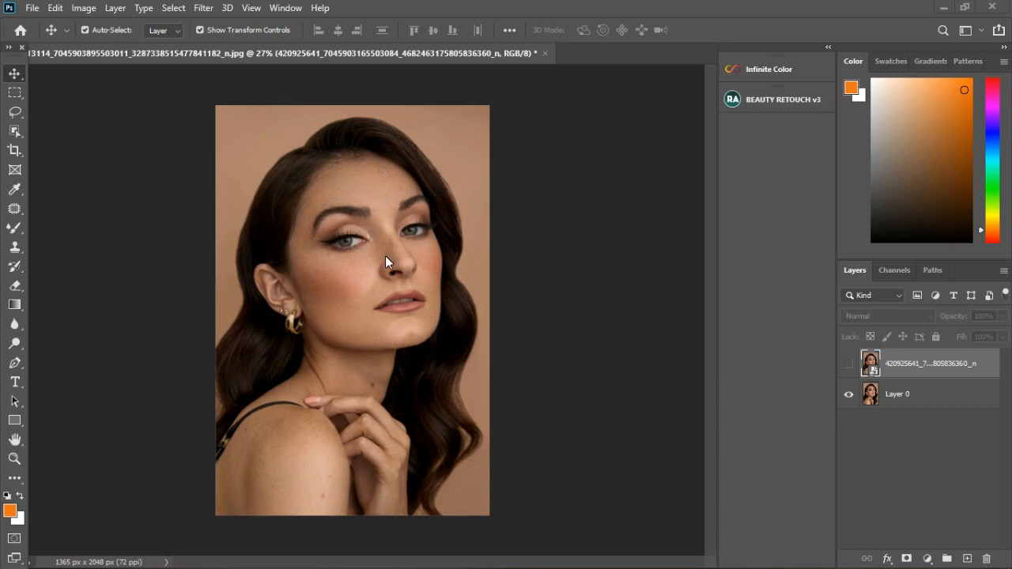
{"action": "left_click", "coordinate": [850, 365]}
{"action": "scroll", "coordinate": [373, 231], "scroll_direction": "up", "scroll_amount": 1}
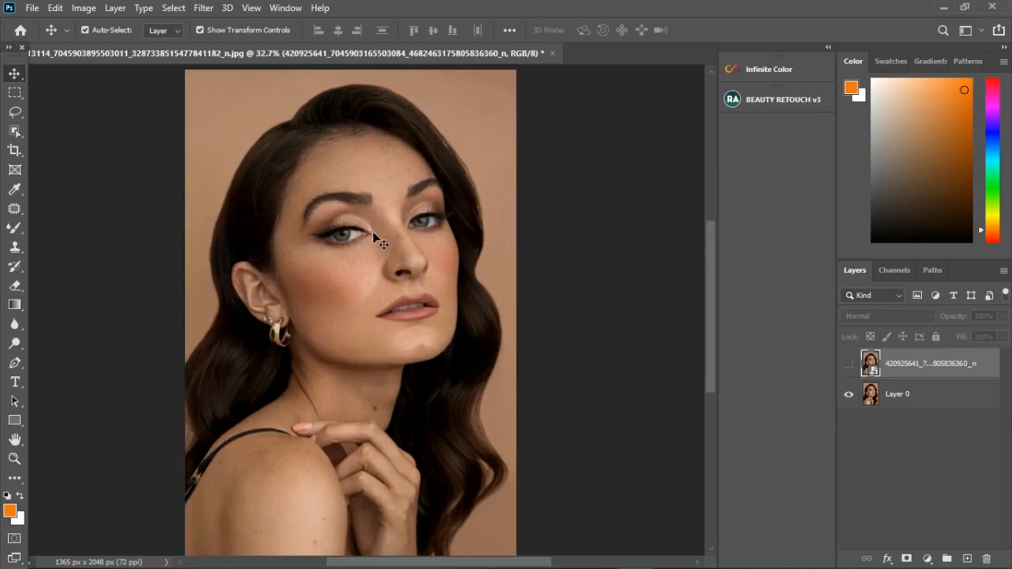
{"action": "left_click", "coordinate": [851, 366]}
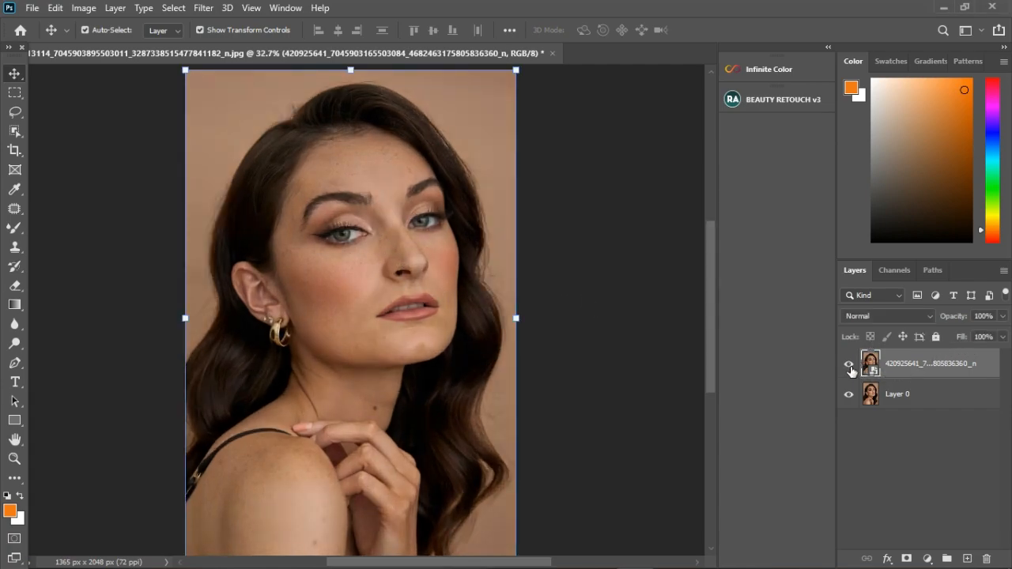
{"action": "left_click", "coordinate": [850, 366]}
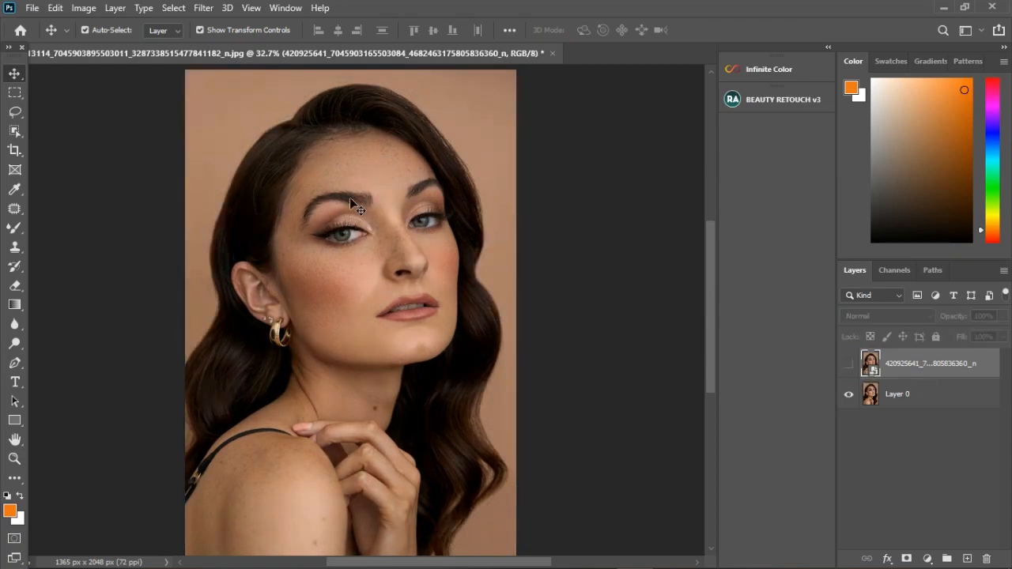
{"action": "scroll", "coordinate": [352, 180], "scroll_direction": "up", "scroll_amount": 3}
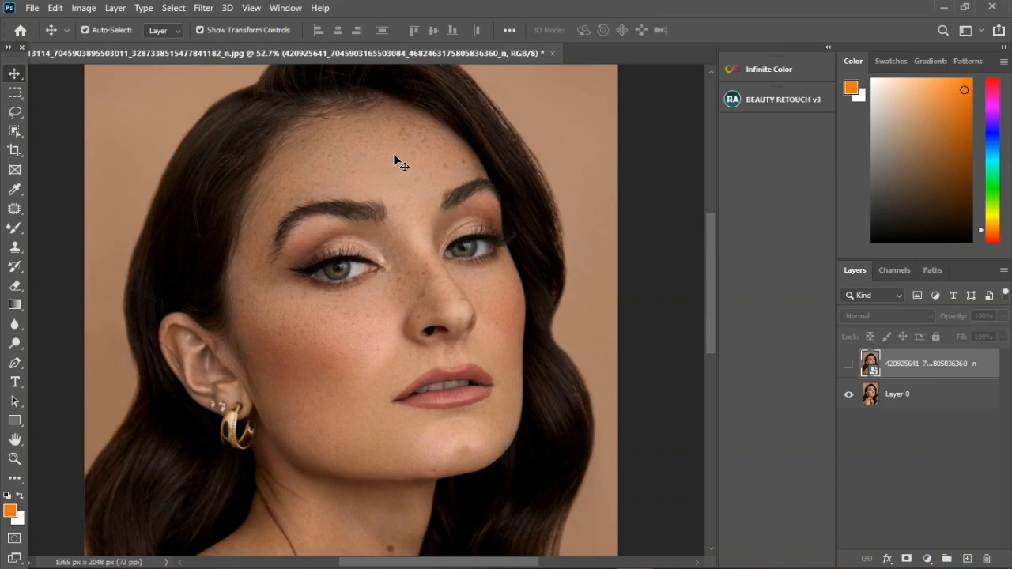
{"action": "scroll", "coordinate": [397, 158], "scroll_direction": "up", "scroll_amount": 2}
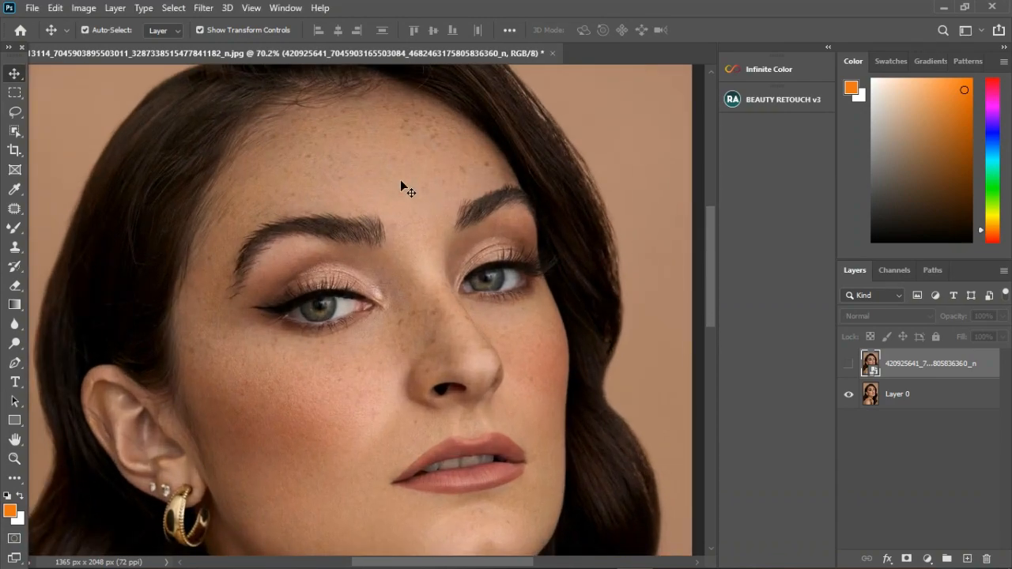
{"action": "scroll", "coordinate": [395, 215], "scroll_direction": "down", "scroll_amount": 1}
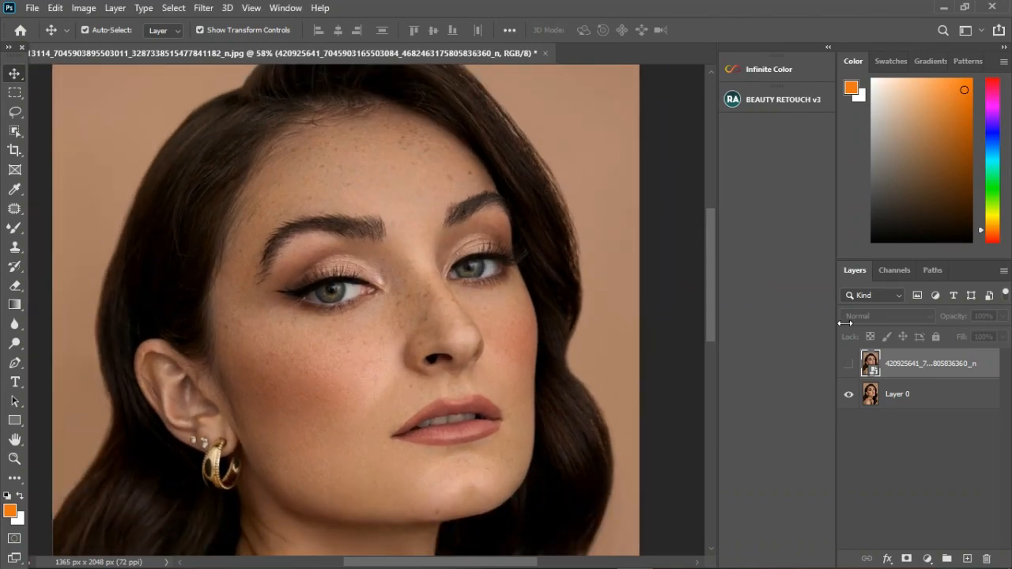
Delete the hidden top image layer and duplicate Layer 0.
{"action": "key", "text": "Delete"}
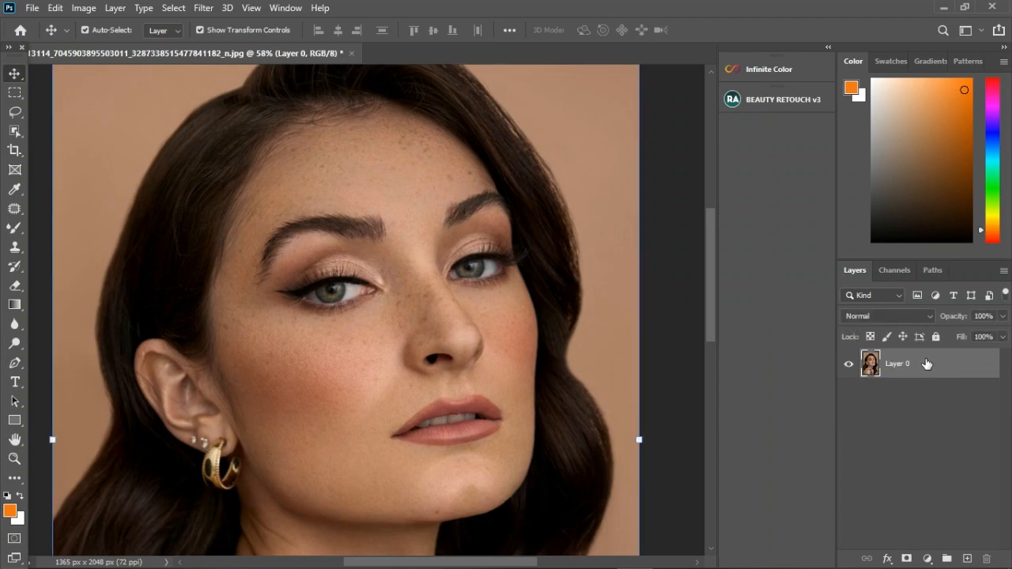
{"action": "key", "text": "ctrl"}
{"action": "key", "text": "ctrl+j"}
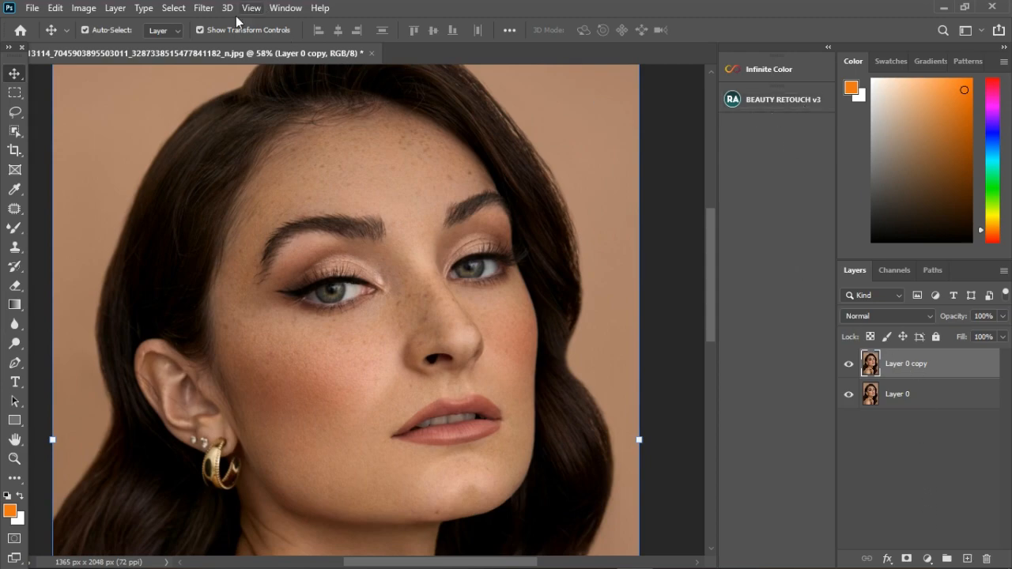
Look through the actions in the MEET Retouch Dodge and Burn set.
{"action": "left_click", "coordinate": [280, 11]}
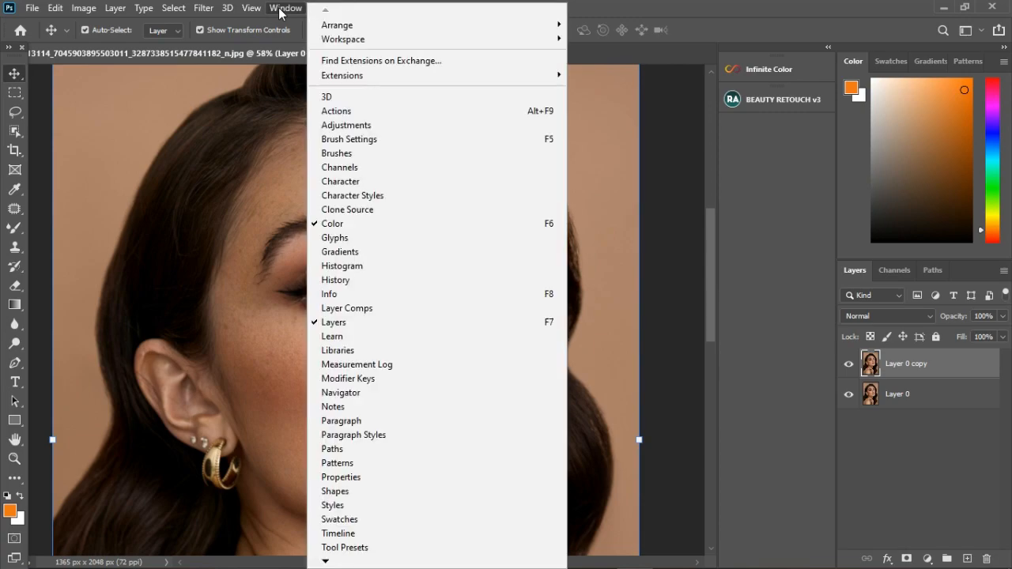
{"action": "left_click", "coordinate": [362, 107]}
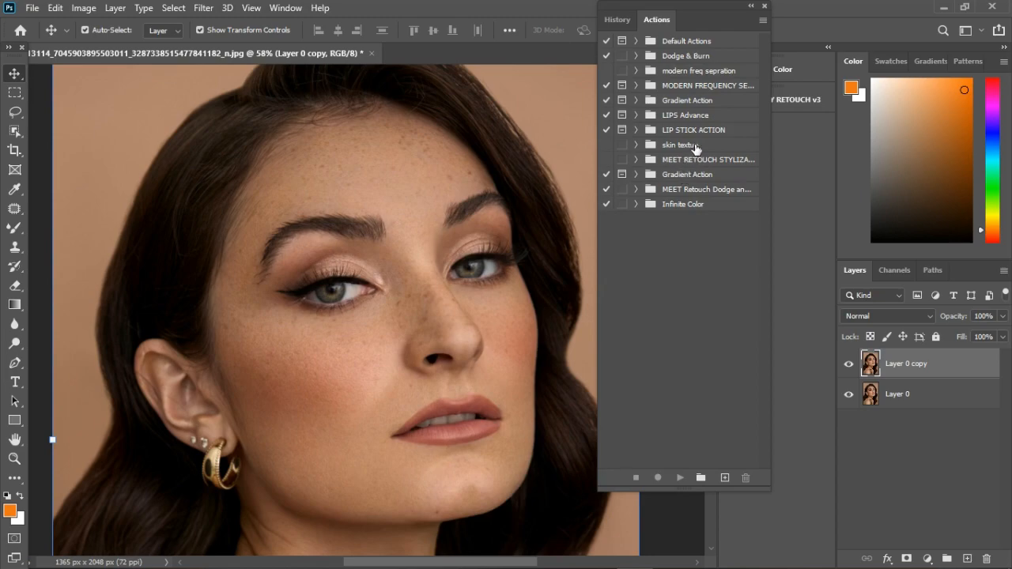
{"action": "left_click", "coordinate": [637, 189]}
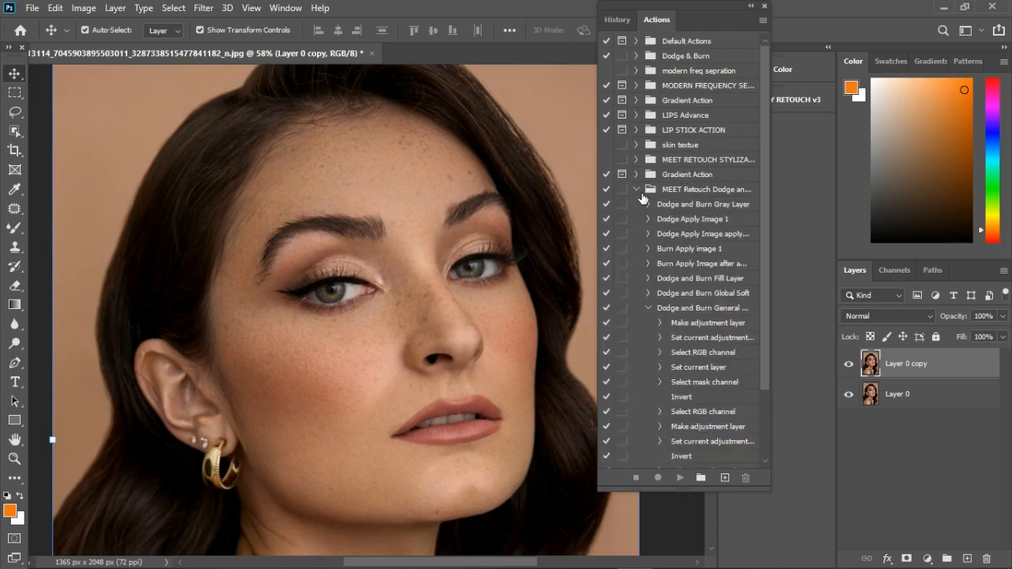
{"action": "left_click", "coordinate": [649, 309]}
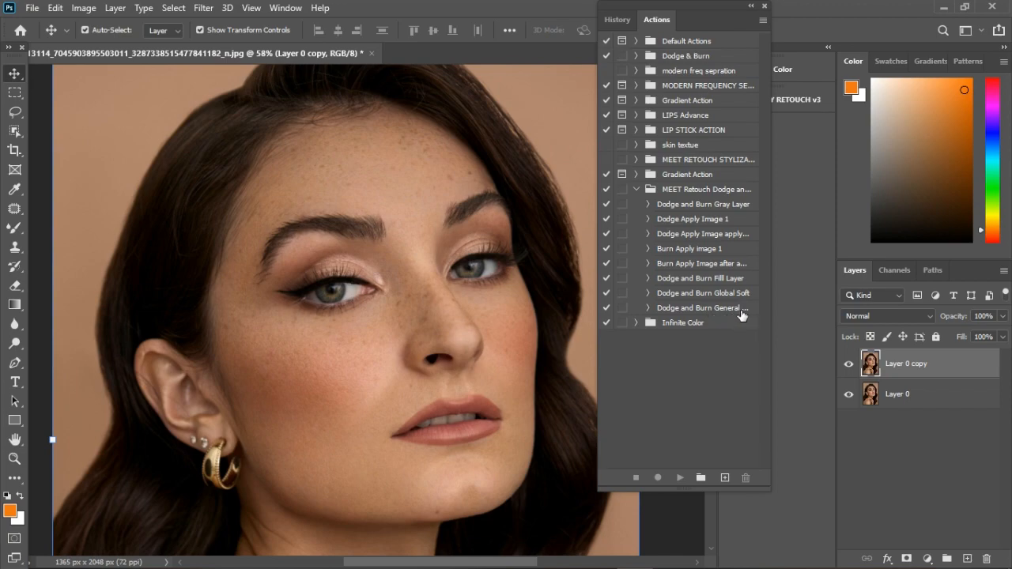
{"action": "left_click", "coordinate": [638, 190]}
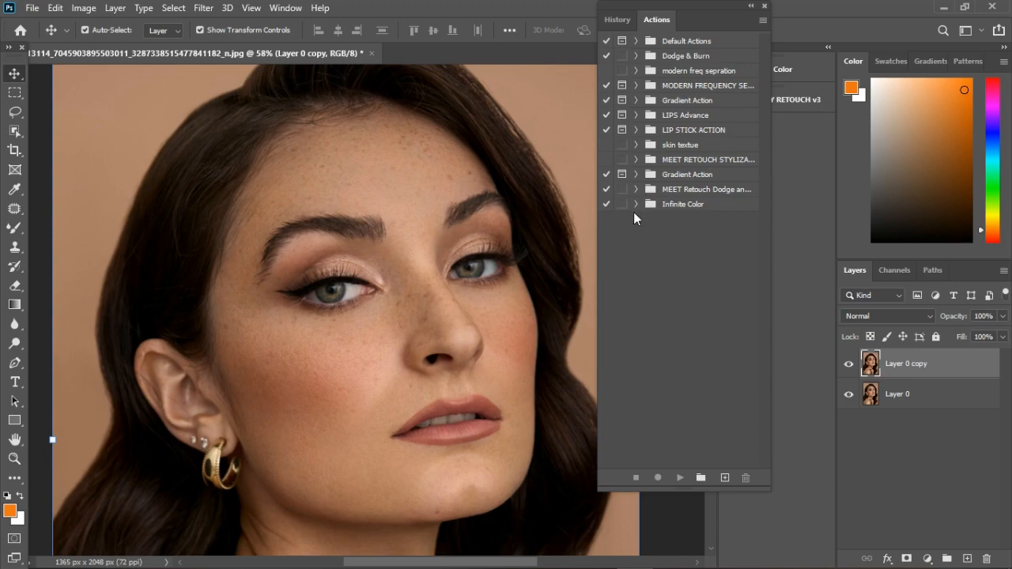
{"action": "left_click", "coordinate": [765, 7]}
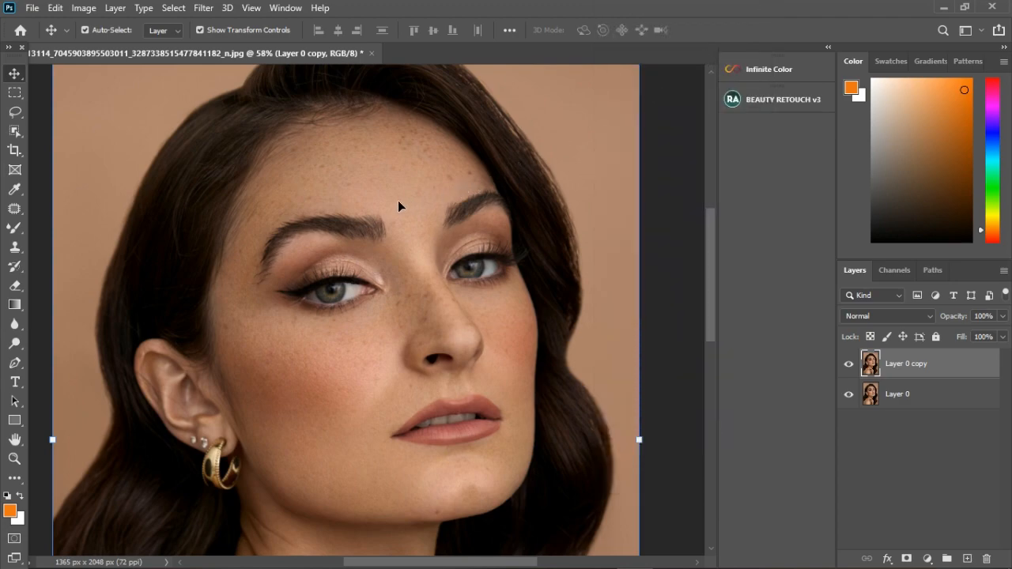
Add a Curves adjustment layer that brightens the image, input 106 and output 146, and invert its mask to black.
{"action": "scroll", "coordinate": [436, 197], "scroll_direction": "down", "scroll_amount": 3}
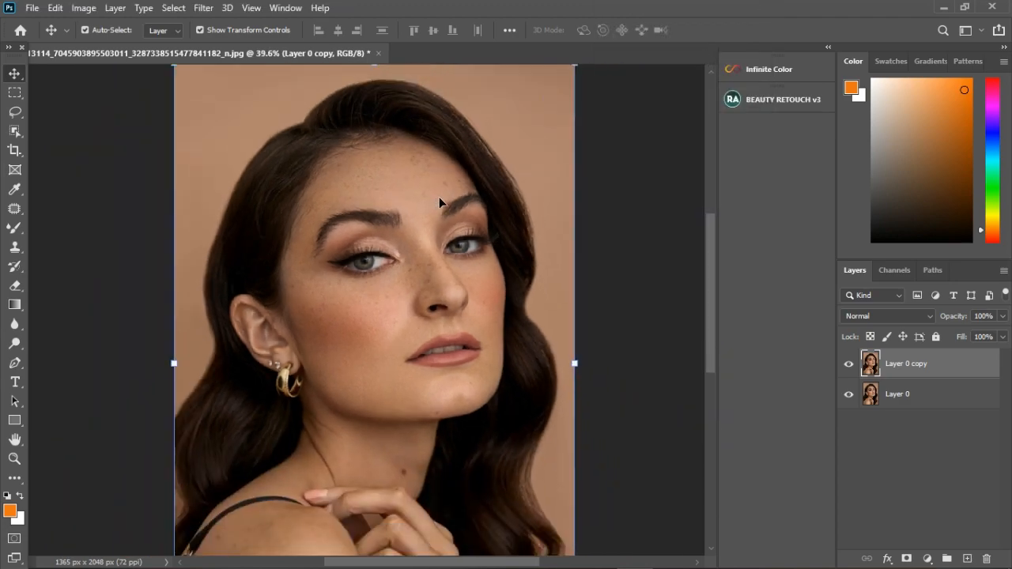
{"action": "left_click", "coordinate": [928, 558]}
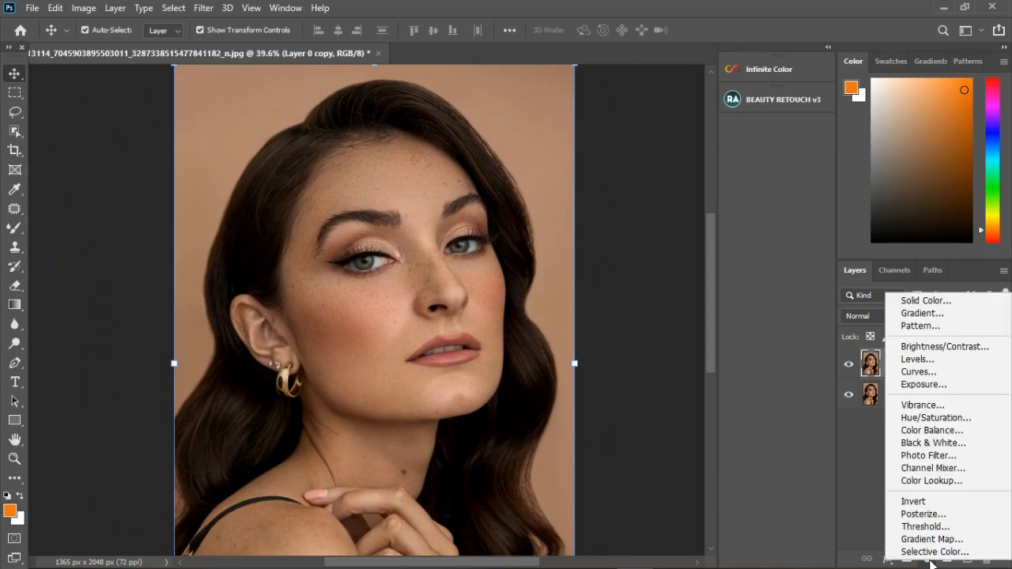
{"action": "left_click", "coordinate": [918, 373]}
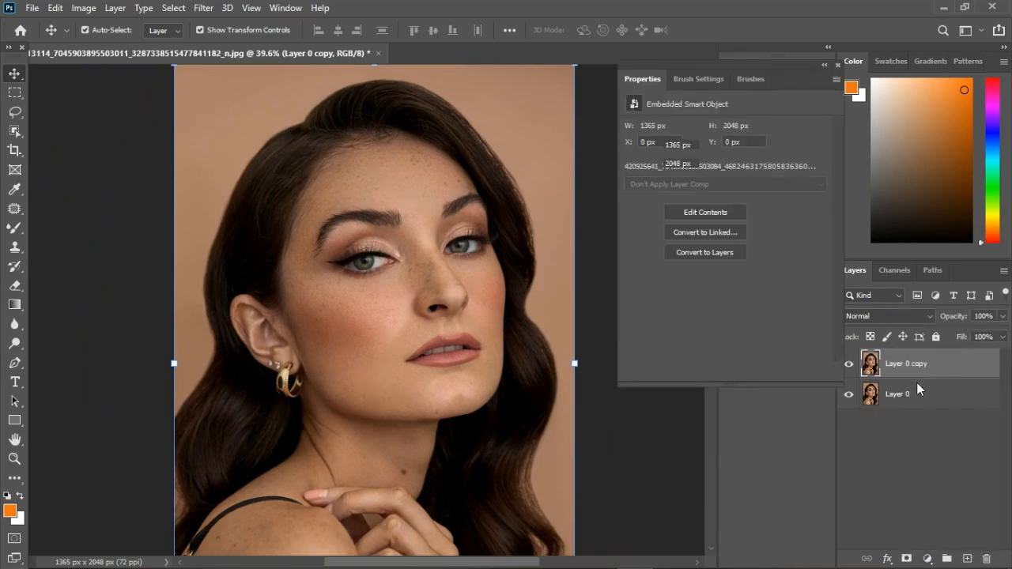
{"action": "left_click_drag", "start_coordinate": [743, 240], "coordinate": [733, 238]}
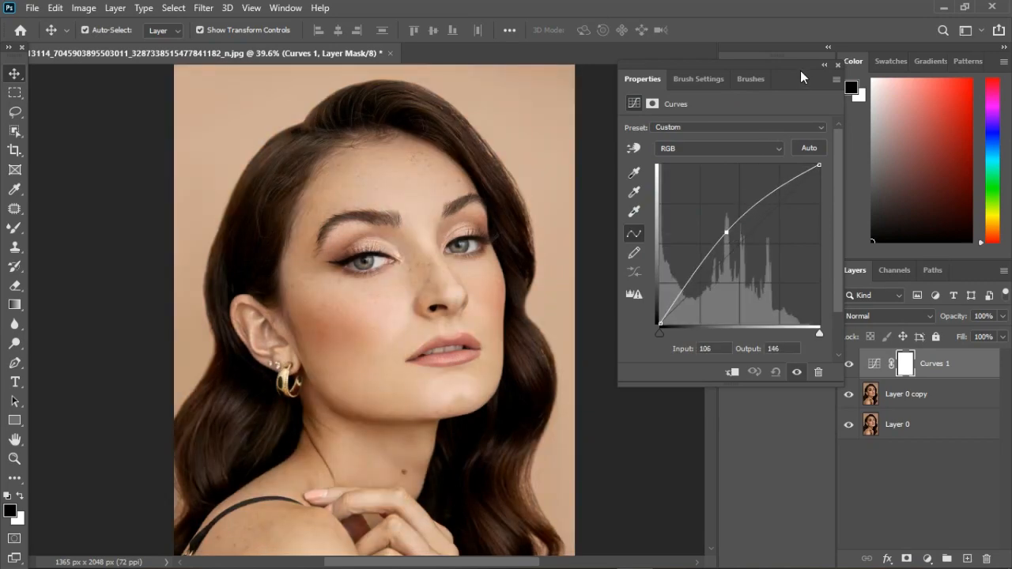
{"action": "left_click", "coordinate": [838, 65]}
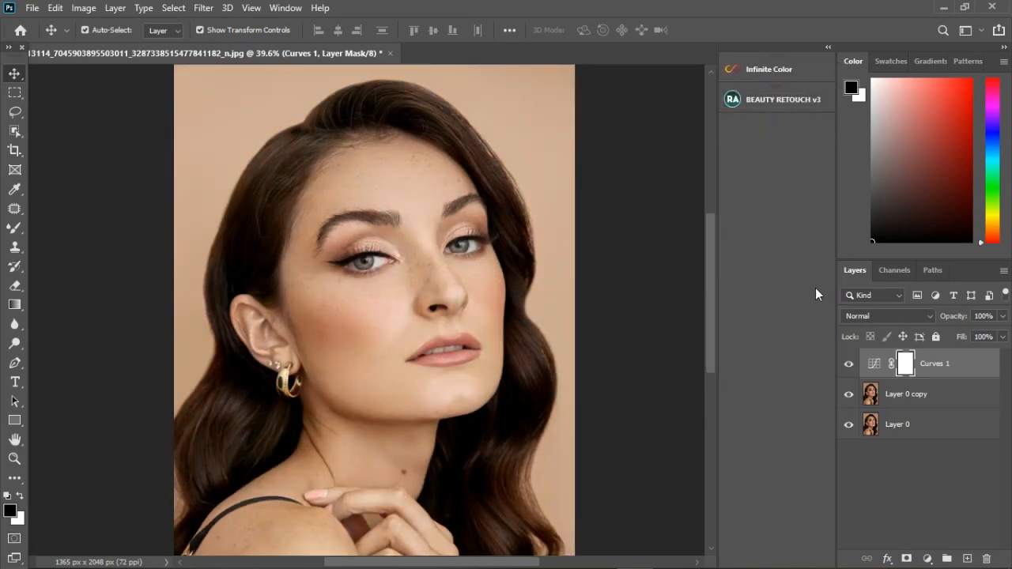
{"action": "key", "text": "ctrl"}
{"action": "key", "text": "ctrl+i"}
With a white brush at size 10, paint short highlight strokes on the Curves 1 mask along both upper cheeks under the eyes.
{"action": "left_click_drag", "start_coordinate": [14, 228], "coordinate": [57, 230]}
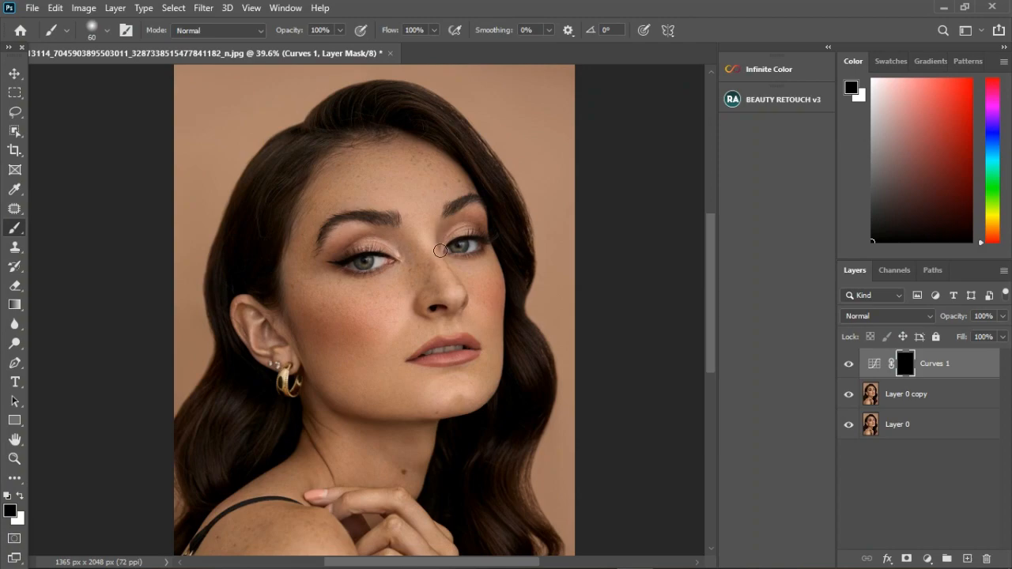
{"action": "key", "text": "bracketleft"}
{"action": "key", "text": "bracketleft"}
{"action": "key", "text": "bracketleft"}
{"action": "key", "text": "bracketleft"}
{"action": "key", "text": "bracketleft"}
{"action": "scroll", "coordinate": [322, 291], "scroll_direction": "up", "scroll_amount": 1}
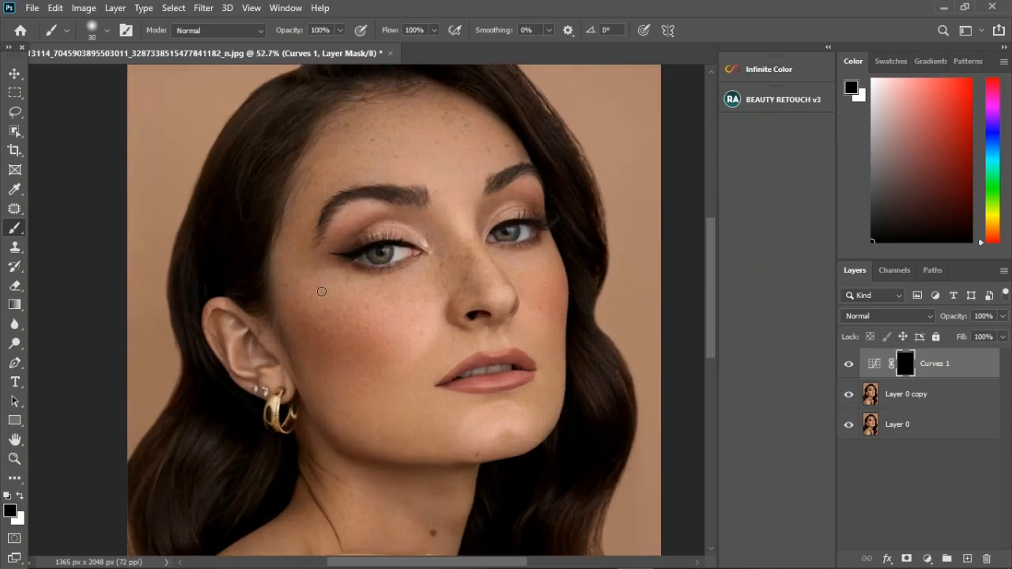
{"action": "scroll", "coordinate": [322, 292], "scroll_direction": "up", "scroll_amount": 1}
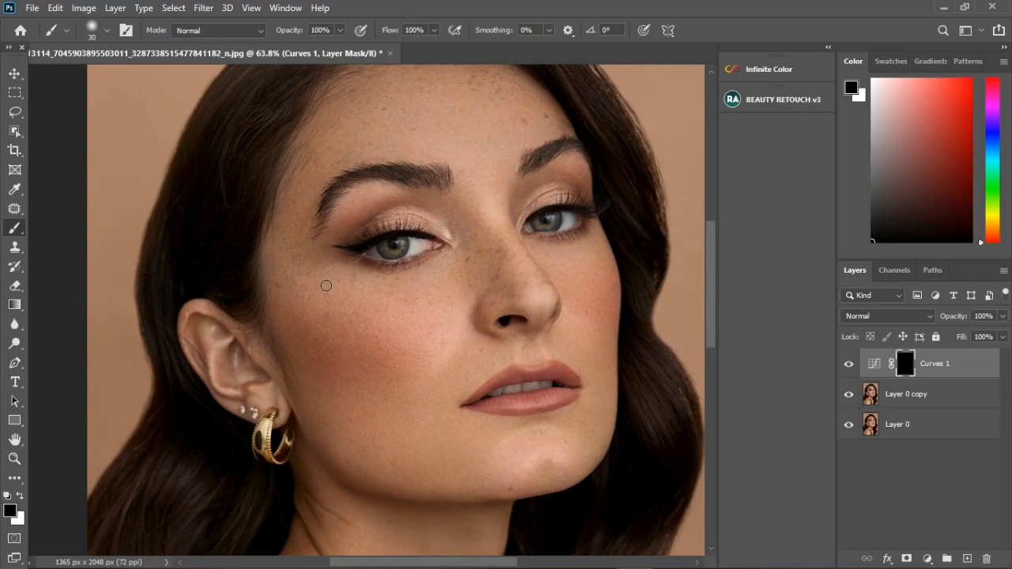
{"action": "key", "text": "bracketleft"}
{"action": "key", "text": "bracketleft"}
{"action": "key", "text": "bracketleft"}
{"action": "key", "text": "bracketleft"}
{"action": "key", "text": "x"}
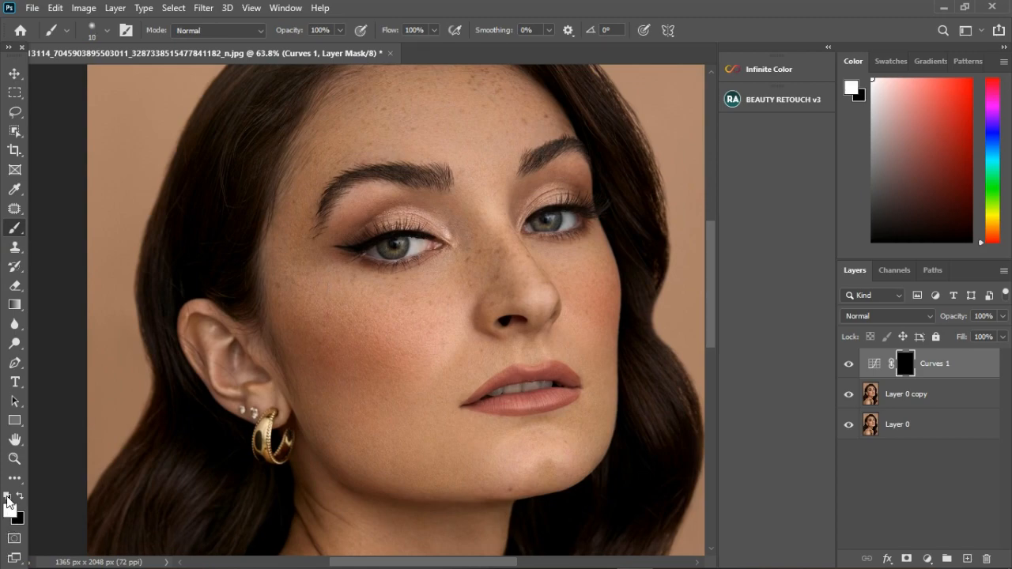
{"action": "mouse_move", "coordinate": [336, 285]}
{"action": "left_mouse_down"}
{"action": "mouse_move", "coordinate": [326, 300]}
{"action": "mouse_move", "coordinate": [343, 294]}
{"action": "mouse_move", "coordinate": [365, 309]}
{"action": "mouse_move", "coordinate": [444, 319]}
{"action": "left_mouse_up"}
{"action": "left_click_drag", "start_coordinate": [330, 297], "coordinate": [303, 290]}
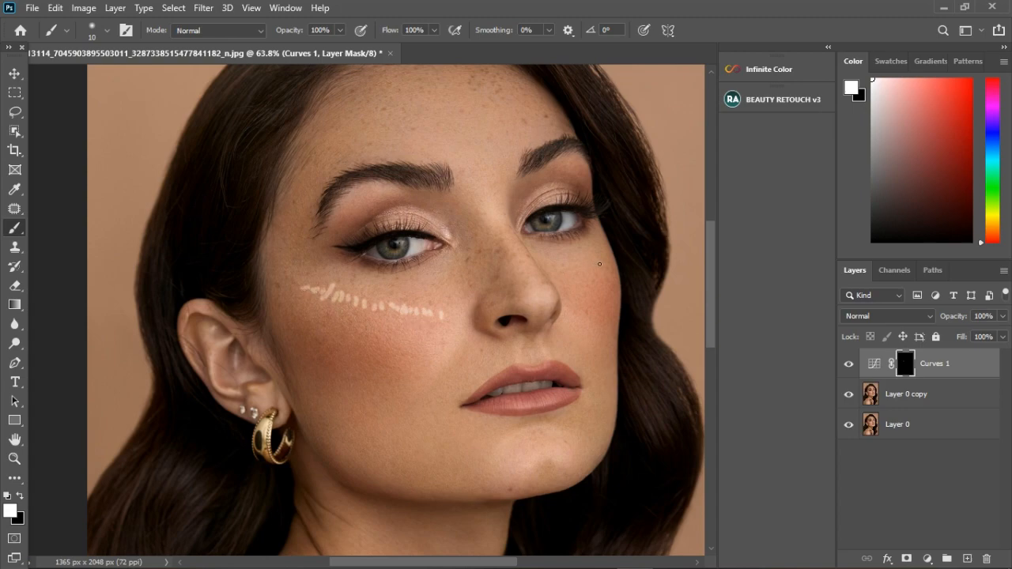
{"action": "left_click_drag", "start_coordinate": [601, 258], "coordinate": [566, 286]}
Paint highlight strokes on the mask down the mid-forehead and nose, on the chin, above the upper lip and under both eyebrows.
{"action": "mouse_move", "coordinate": [458, 142]}
{"action": "left_mouse_down"}
{"action": "mouse_move", "coordinate": [486, 143]}
{"action": "mouse_move", "coordinate": [494, 169]}
{"action": "mouse_move", "coordinate": [485, 175]}
{"action": "mouse_move", "coordinate": [455, 153]}
{"action": "mouse_move", "coordinate": [497, 146]}
{"action": "mouse_move", "coordinate": [461, 147]}
{"action": "mouse_move", "coordinate": [485, 147]}
{"action": "mouse_move", "coordinate": [470, 163]}
{"action": "mouse_move", "coordinate": [490, 157]}
{"action": "mouse_move", "coordinate": [483, 187]}
{"action": "mouse_move", "coordinate": [494, 186]}
{"action": "mouse_move", "coordinate": [502, 221]}
{"action": "left_mouse_up"}
{"action": "mouse_move", "coordinate": [501, 229]}
{"action": "left_mouse_down"}
{"action": "mouse_move", "coordinate": [533, 268]}
{"action": "mouse_move", "coordinate": [546, 309]}
{"action": "left_mouse_up"}
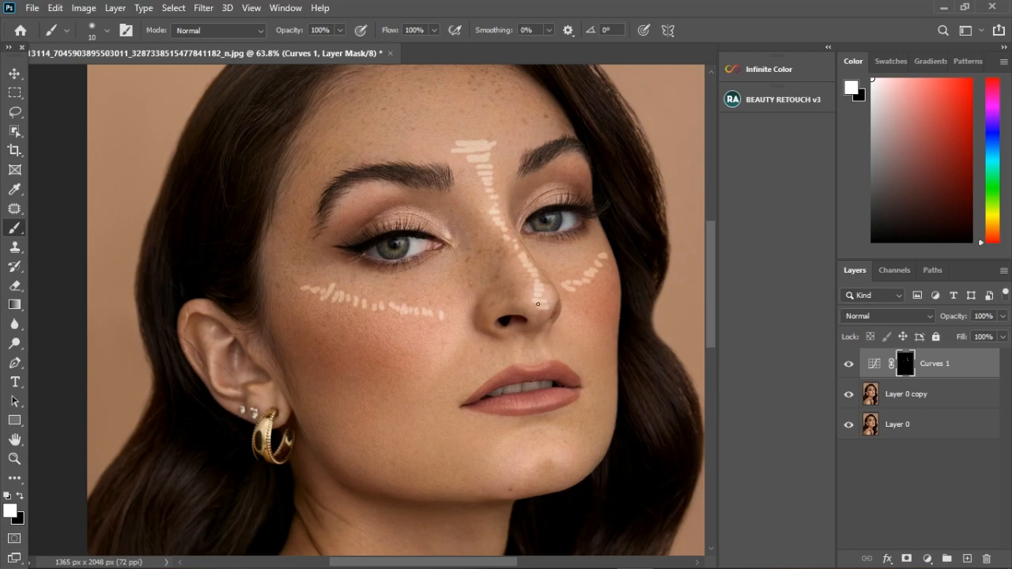
{"action": "mouse_move", "coordinate": [516, 479]}
{"action": "left_mouse_down"}
{"action": "mouse_move", "coordinate": [572, 475]}
{"action": "mouse_move", "coordinate": [520, 468]}
{"action": "mouse_move", "coordinate": [551, 458]}
{"action": "mouse_move", "coordinate": [523, 456]}
{"action": "mouse_move", "coordinate": [550, 436]}
{"action": "left_mouse_up"}
{"action": "left_click_drag", "start_coordinate": [505, 480], "coordinate": [561, 466]}
{"action": "mouse_move", "coordinate": [520, 348]}
{"action": "left_mouse_down"}
{"action": "mouse_move", "coordinate": [515, 361]}
{"action": "mouse_move", "coordinate": [557, 359]}
{"action": "left_mouse_up"}
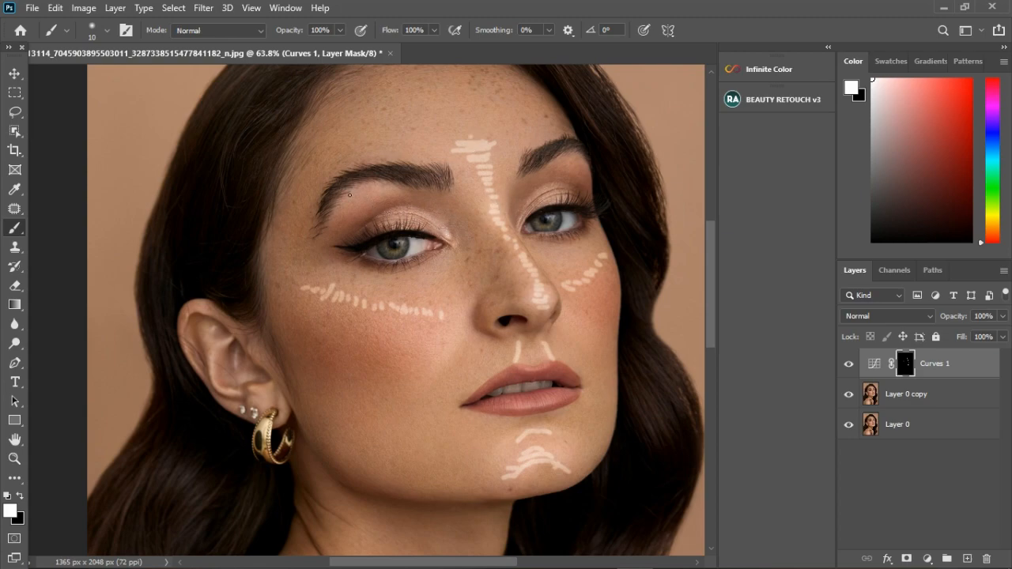
{"action": "left_click_drag", "start_coordinate": [352, 197], "coordinate": [395, 189]}
{"action": "left_click_drag", "start_coordinate": [575, 163], "coordinate": [594, 170]}
Reinforce the forehead highlight with a size 15 brush and paint a straight highlight along the nose bridge.
{"action": "scroll", "coordinate": [403, 444], "scroll_direction": "down", "scroll_amount": 5}
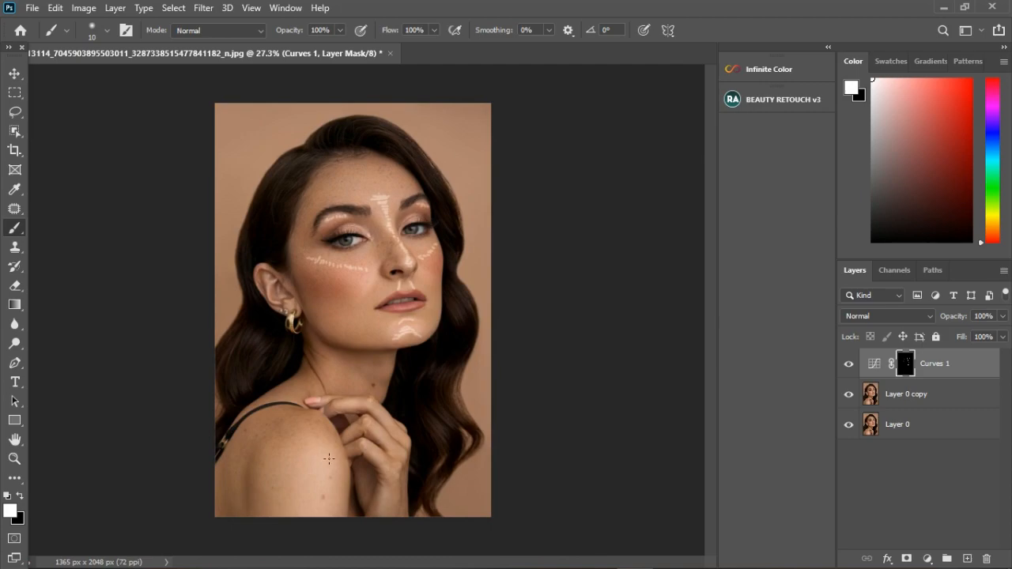
{"action": "scroll", "coordinate": [366, 204], "scroll_direction": "up", "scroll_amount": 4}
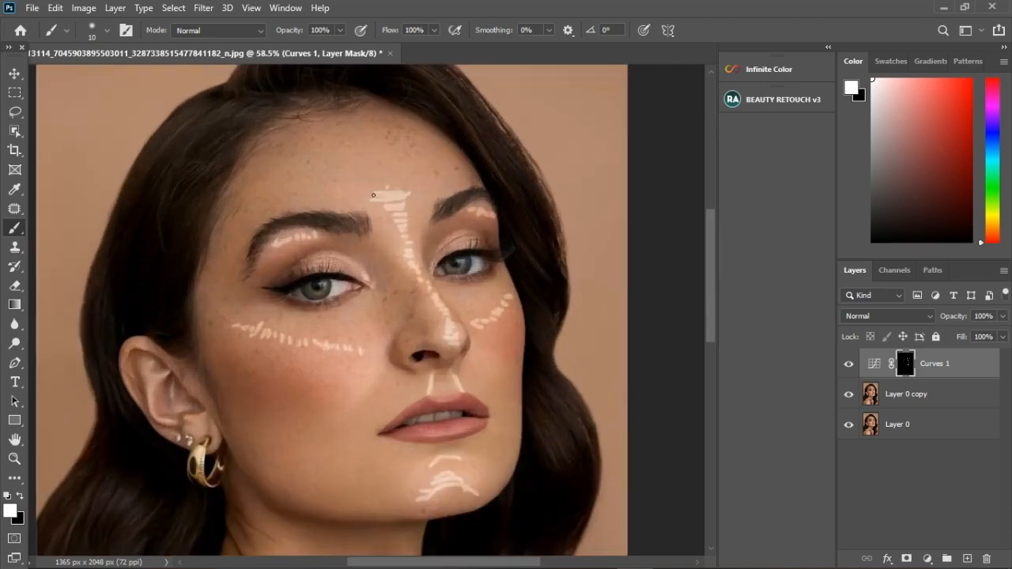
{"action": "key", "text": "bracketright"}
{"action": "left_click_drag", "start_coordinate": [390, 187], "coordinate": [390, 192]}
{"action": "left_click", "coordinate": [457, 336], "text": "shift"}
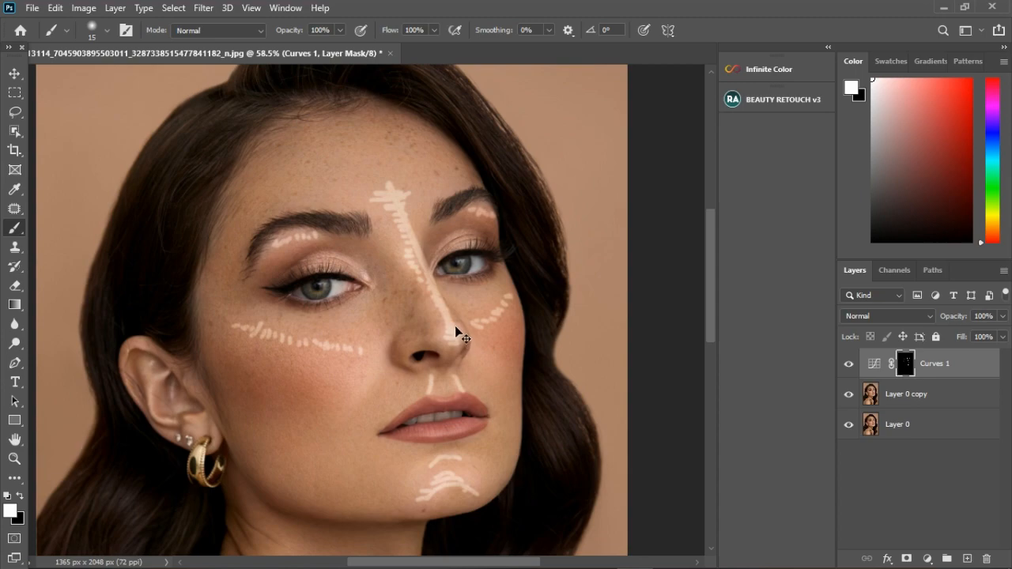
{"action": "key", "text": "ctrl+z"}
{"action": "left_click", "coordinate": [448, 313], "text": "shift"}
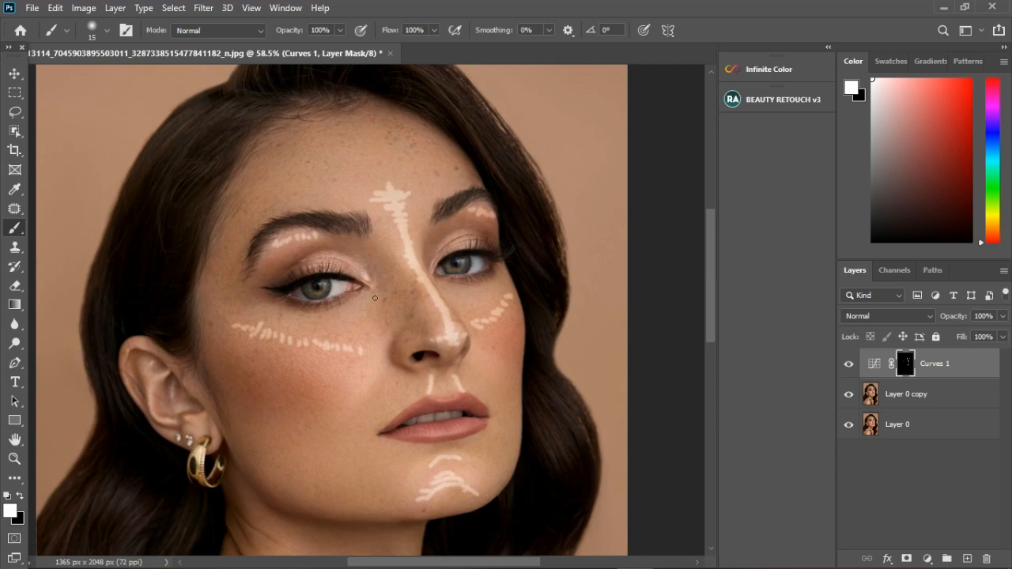
Add a second Curves adjustment layer that darkens the image, input 147 and output 110, and invert its mask to black.
{"action": "scroll", "coordinate": [434, 270], "scroll_direction": "down", "scroll_amount": 4}
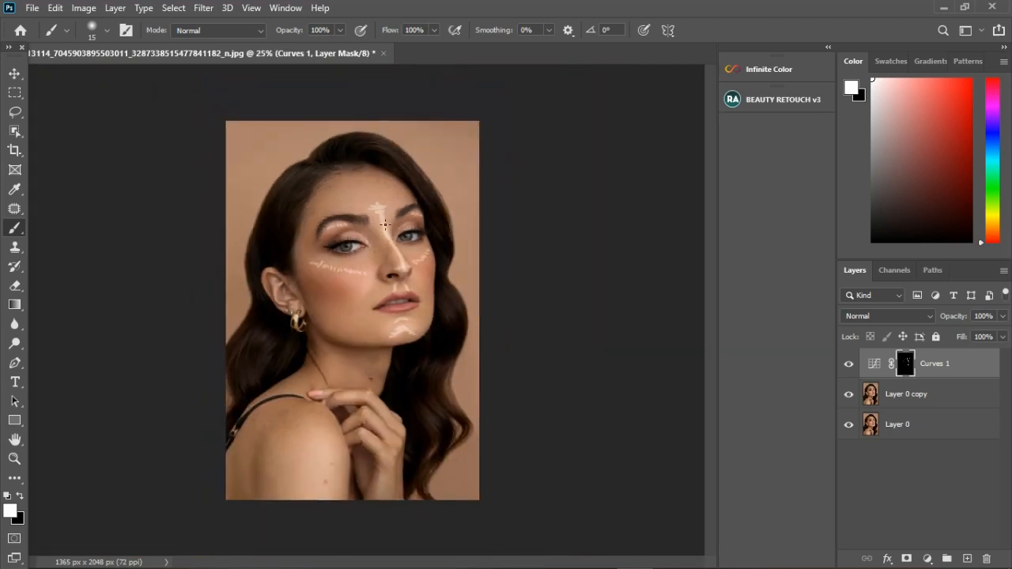
{"action": "scroll", "coordinate": [404, 286], "scroll_direction": "up", "scroll_amount": 2}
{"action": "scroll", "coordinate": [403, 286], "scroll_direction": "up", "scroll_amount": 1}
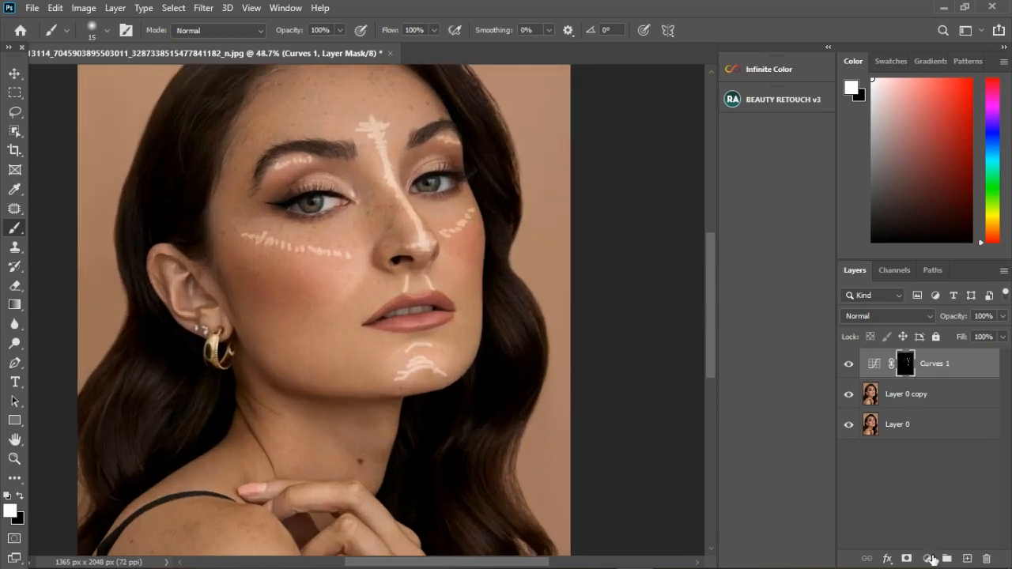
{"action": "left_click", "coordinate": [931, 562]}
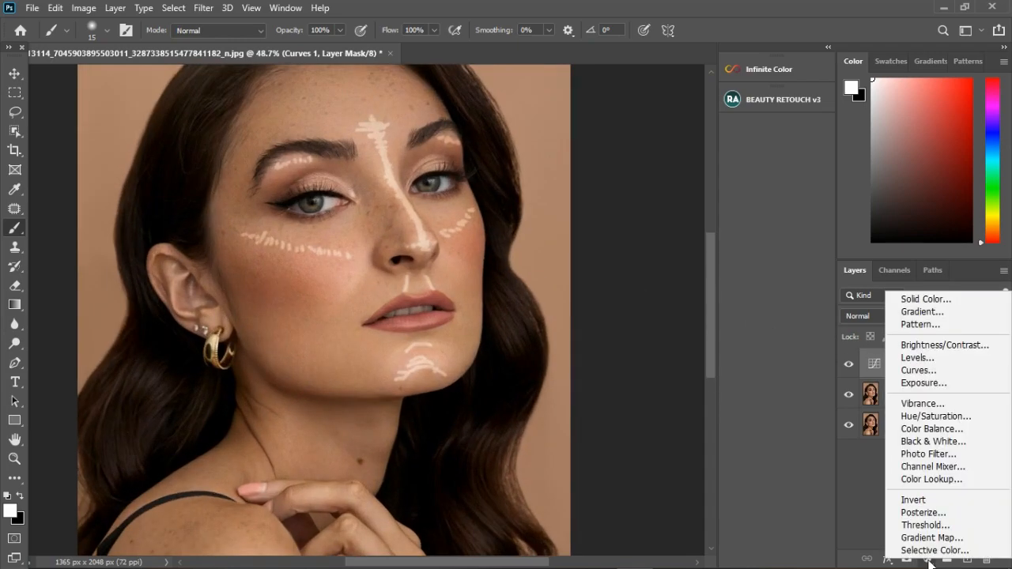
{"action": "left_click", "coordinate": [931, 370]}
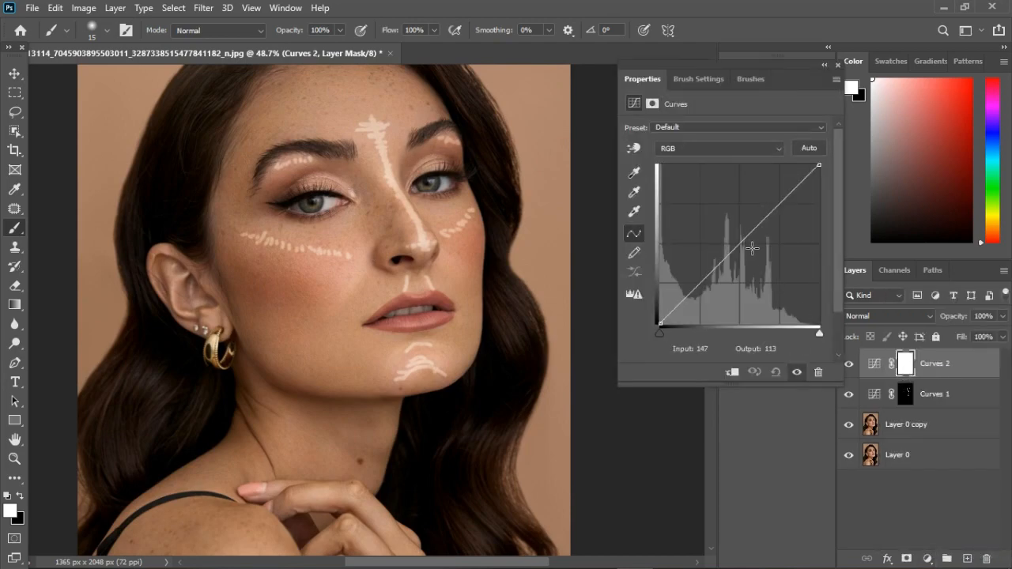
{"action": "left_click_drag", "start_coordinate": [748, 247], "coordinate": [758, 262]}
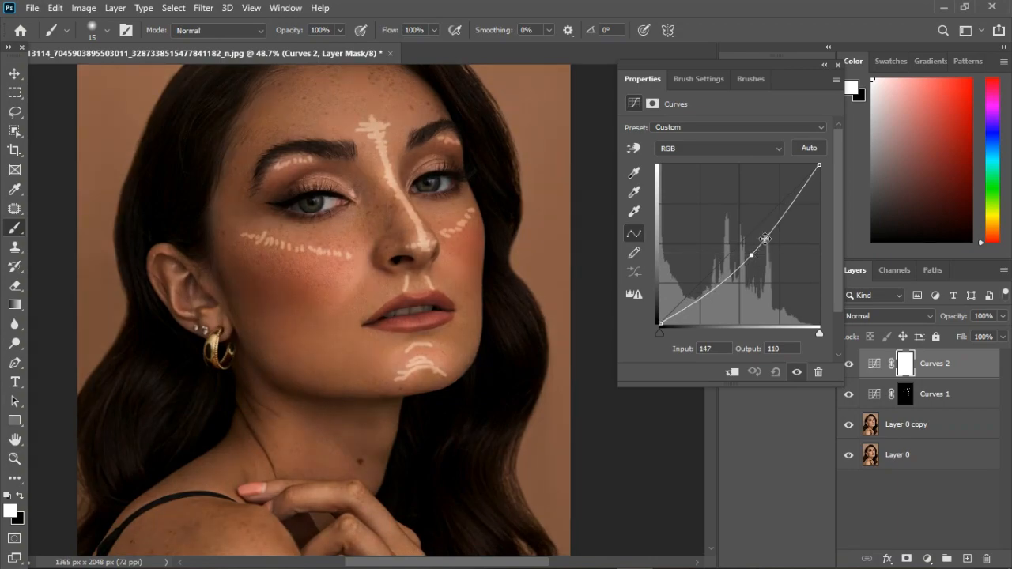
{"action": "left_click", "coordinate": [837, 65]}
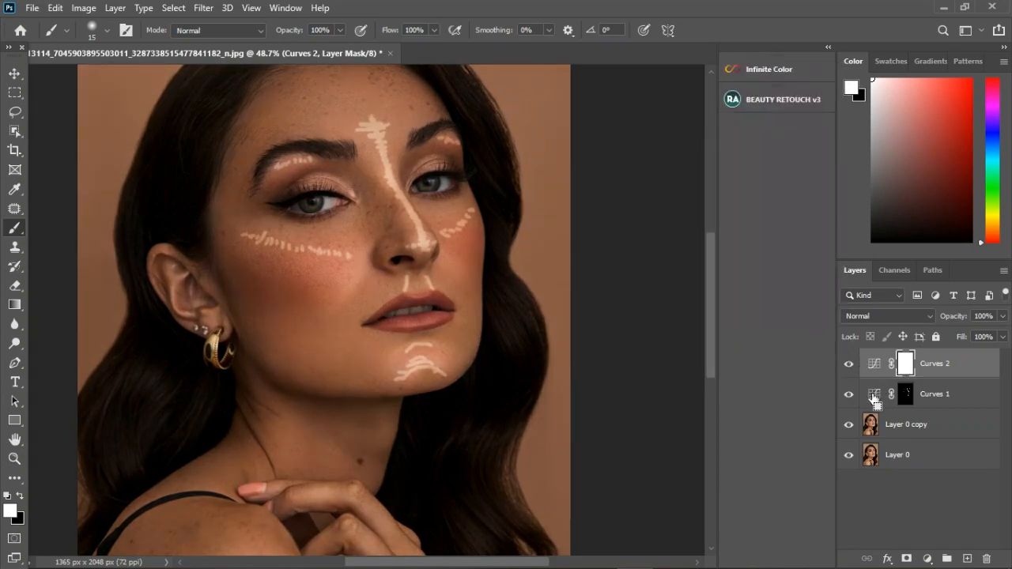
{"action": "key", "text": "ctrl+i"}
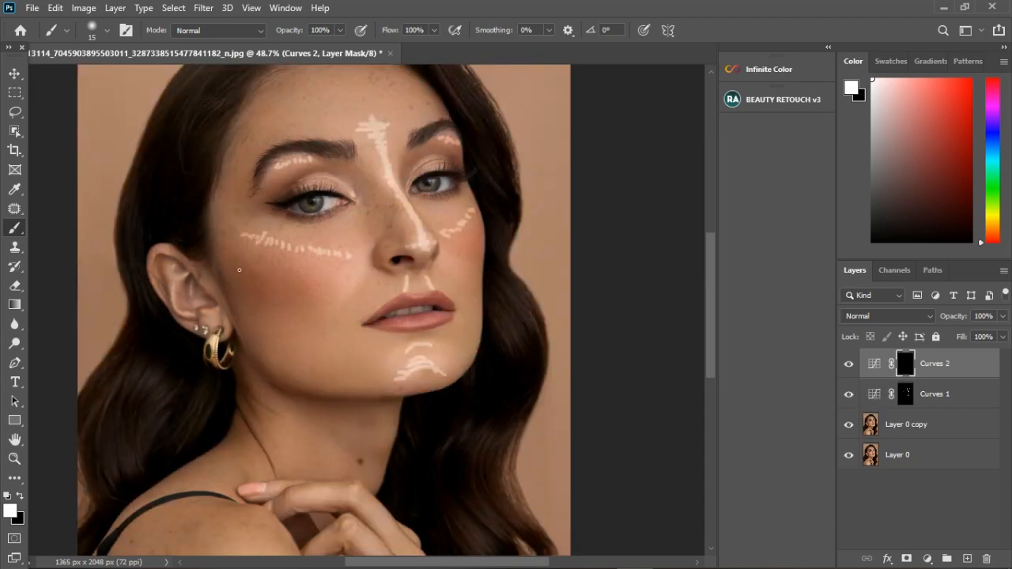
Paint shadow strokes in white on the Curves 2 mask beneath both cheek highlights and along both sides of the nose.
{"action": "mouse_move", "coordinate": [240, 270]}
{"action": "left_mouse_down"}
{"action": "mouse_move", "coordinate": [284, 286]}
{"action": "mouse_move", "coordinate": [322, 284]}
{"action": "left_mouse_up"}
{"action": "mouse_move", "coordinate": [237, 272]}
{"action": "left_mouse_down"}
{"action": "mouse_move", "coordinate": [259, 290]}
{"action": "mouse_move", "coordinate": [324, 286]}
{"action": "left_mouse_up"}
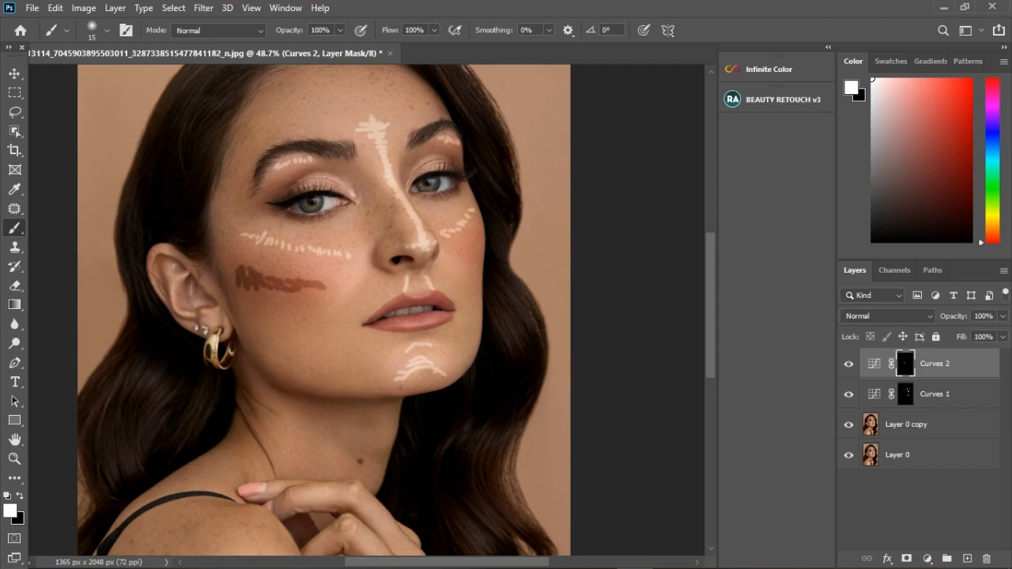
{"action": "mouse_move", "coordinate": [462, 262]}
{"action": "left_mouse_down"}
{"action": "mouse_move", "coordinate": [481, 236]}
{"action": "mouse_move", "coordinate": [475, 255]}
{"action": "left_mouse_up"}
{"action": "mouse_move", "coordinate": [367, 173]}
{"action": "left_mouse_down"}
{"action": "mouse_move", "coordinate": [394, 205]}
{"action": "mouse_move", "coordinate": [383, 227]}
{"action": "mouse_move", "coordinate": [392, 235]}
{"action": "mouse_move", "coordinate": [391, 221]}
{"action": "mouse_move", "coordinate": [399, 236]}
{"action": "mouse_move", "coordinate": [377, 242]}
{"action": "left_mouse_up"}
{"action": "left_click_drag", "start_coordinate": [374, 177], "coordinate": [390, 216]}
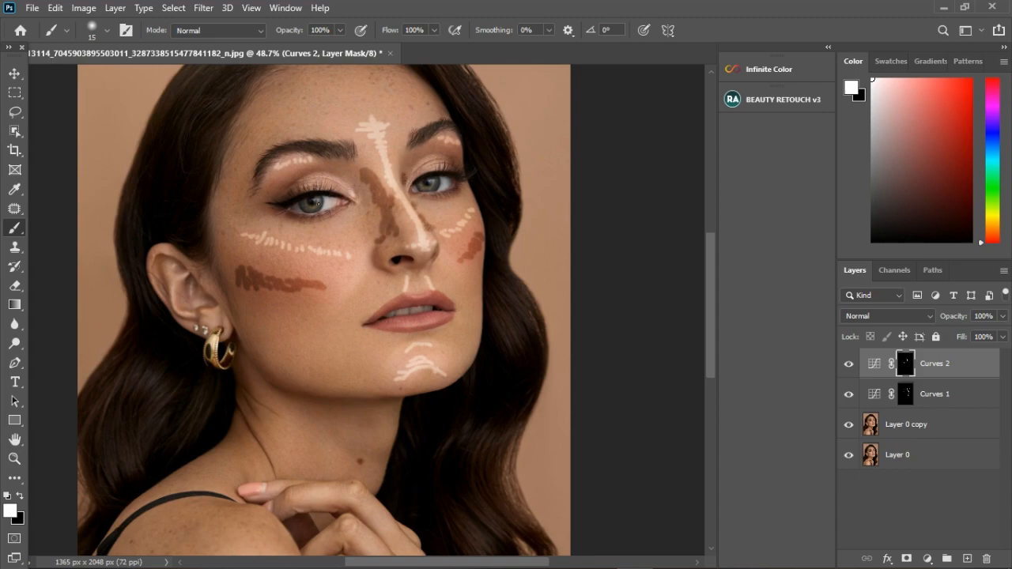
Paint shadow strokes on the Curves 2 mask along both sides of the hairline and along the jawline below the ear.
{"action": "mouse_move", "coordinate": [255, 97]}
{"action": "left_mouse_down"}
{"action": "mouse_move", "coordinate": [229, 152]}
{"action": "mouse_move", "coordinate": [216, 208]}
{"action": "left_mouse_up"}
{"action": "scroll", "coordinate": [369, 221], "scroll_direction": "down", "scroll_amount": 1}
{"action": "left_click_drag", "start_coordinate": [361, 77], "coordinate": [415, 116]}
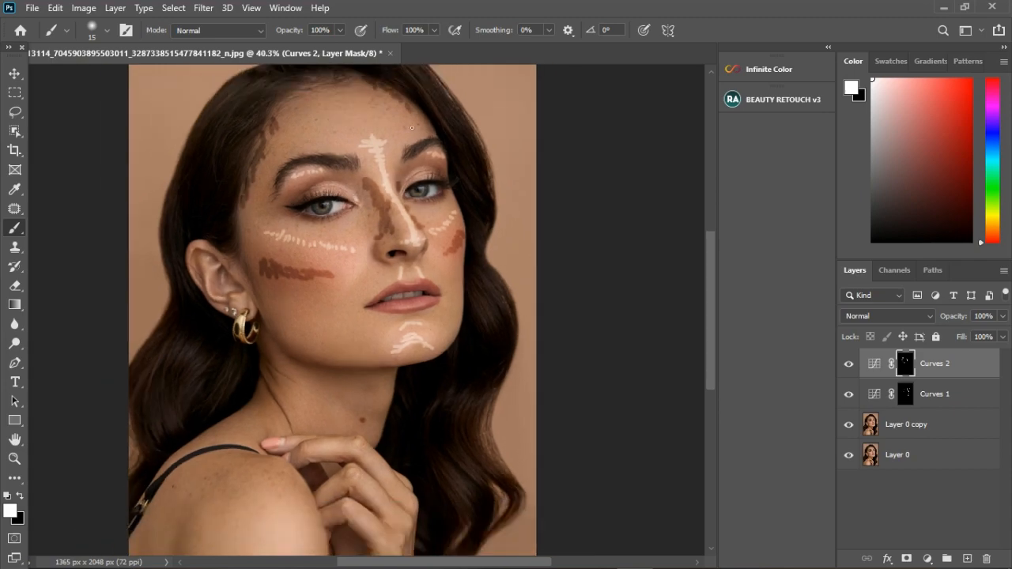
{"action": "mouse_move", "coordinate": [282, 321]}
{"action": "left_mouse_down"}
{"action": "mouse_move", "coordinate": [297, 347]}
{"action": "mouse_move", "coordinate": [298, 336]}
{"action": "mouse_move", "coordinate": [365, 359]}
{"action": "left_mouse_up"}
{"action": "mouse_move", "coordinate": [281, 329]}
{"action": "left_mouse_down"}
{"action": "mouse_move", "coordinate": [274, 338]}
{"action": "mouse_move", "coordinate": [290, 348]}
{"action": "left_mouse_up"}
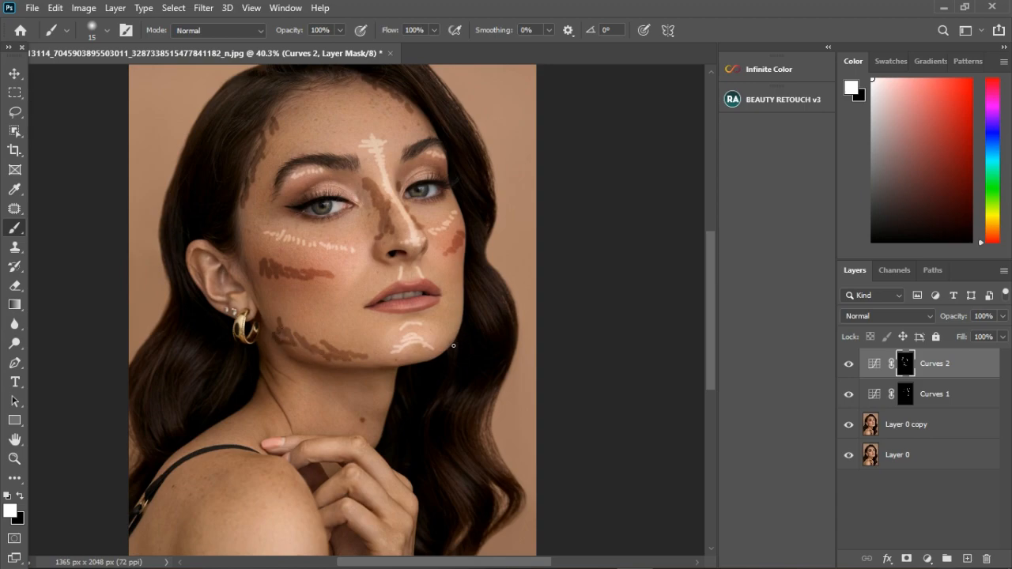
Thicken the highlights on both upper cheeks and the mid-forehead on the Curves 1 mask.
{"action": "left_click", "coordinate": [912, 393]}
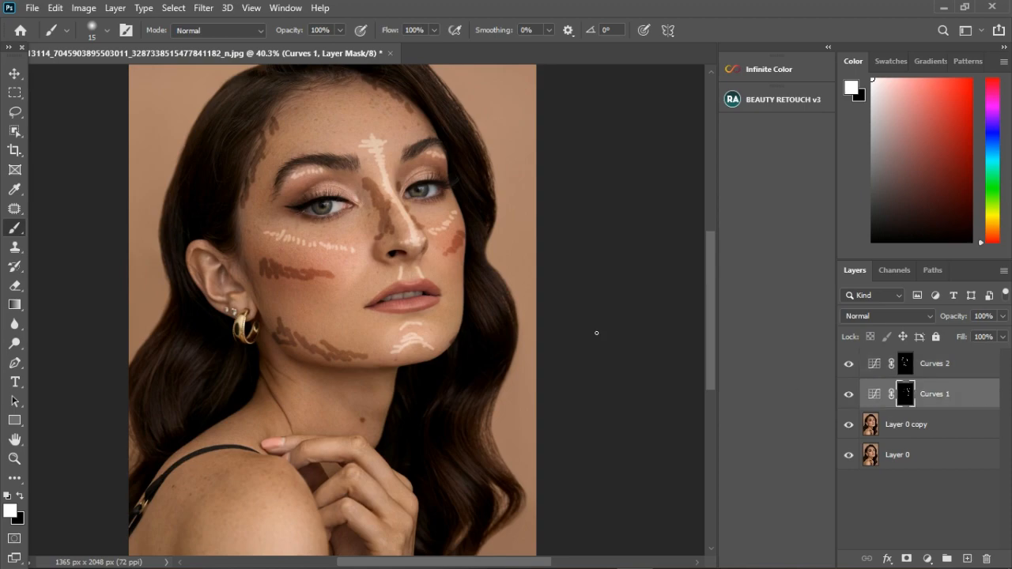
{"action": "mouse_move", "coordinate": [264, 232]}
{"action": "left_mouse_down"}
{"action": "mouse_move", "coordinate": [272, 246]}
{"action": "mouse_move", "coordinate": [353, 254]}
{"action": "left_mouse_up"}
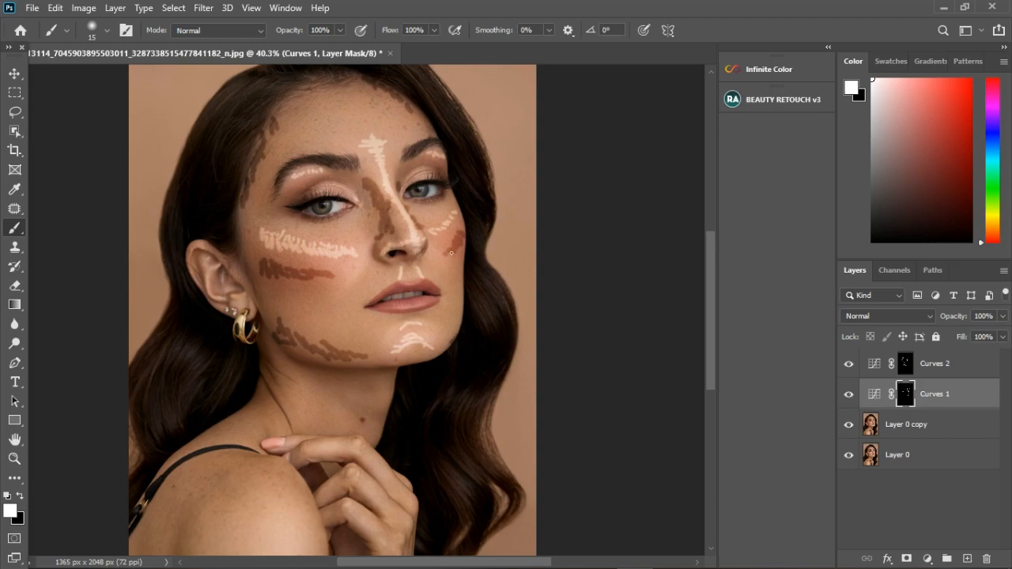
{"action": "left_click_drag", "start_coordinate": [427, 231], "coordinate": [454, 222]}
{"action": "left_click_drag", "start_coordinate": [359, 141], "coordinate": [382, 133]}
Paint a column of short curved highlight strokes down the upper arm on the Curves 1 mask.
{"action": "scroll", "coordinate": [411, 308], "scroll_direction": "down", "scroll_amount": 5}
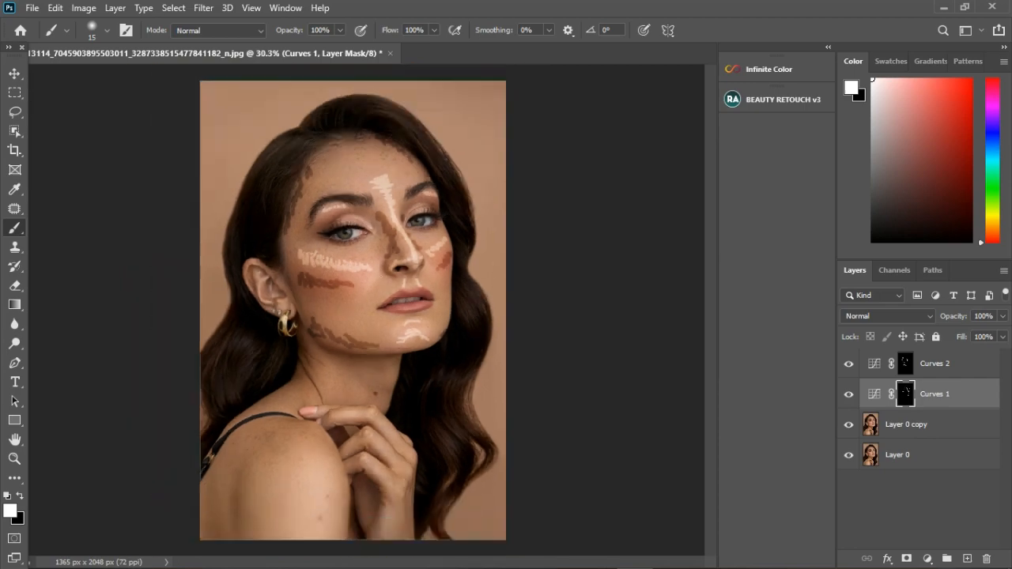
{"action": "scroll", "coordinate": [298, 446], "scroll_direction": "up", "scroll_amount": 5}
{"action": "scroll", "coordinate": [306, 442], "scroll_direction": "down", "scroll_amount": 2}
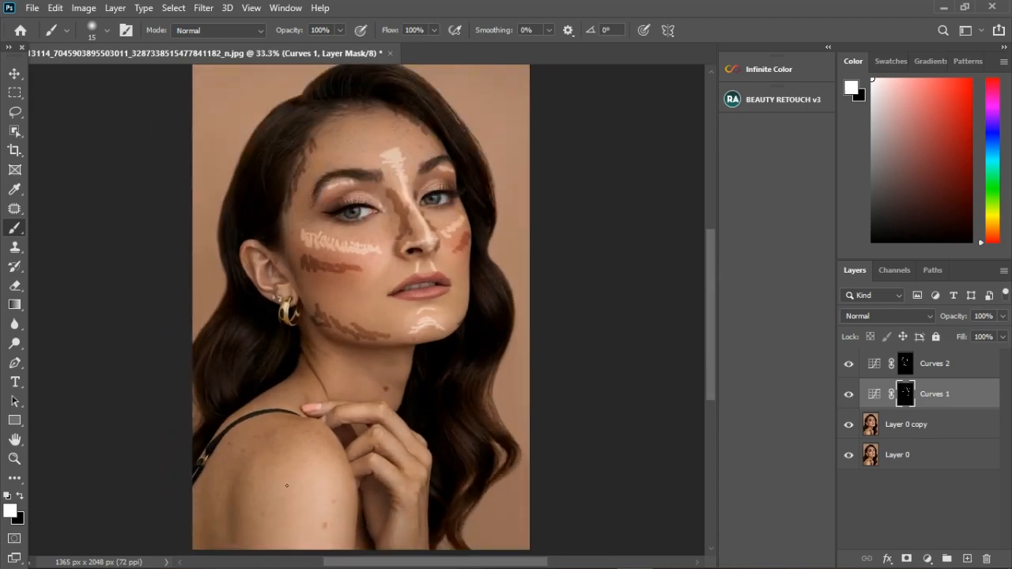
{"action": "mouse_move", "coordinate": [296, 484]}
{"action": "left_mouse_down"}
{"action": "mouse_move", "coordinate": [334, 467]}
{"action": "mouse_move", "coordinate": [320, 478]}
{"action": "mouse_move", "coordinate": [329, 483]}
{"action": "mouse_move", "coordinate": [317, 496]}
{"action": "mouse_move", "coordinate": [328, 495]}
{"action": "mouse_move", "coordinate": [314, 513]}
{"action": "mouse_move", "coordinate": [327, 503]}
{"action": "mouse_move", "coordinate": [317, 518]}
{"action": "mouse_move", "coordinate": [325, 514]}
{"action": "mouse_move", "coordinate": [317, 532]}
{"action": "mouse_move", "coordinate": [331, 526]}
{"action": "mouse_move", "coordinate": [323, 542]}
{"action": "mouse_move", "coordinate": [331, 488]}
{"action": "mouse_move", "coordinate": [315, 485]}
{"action": "mouse_move", "coordinate": [310, 496]}
{"action": "mouse_move", "coordinate": [328, 475]}
{"action": "left_mouse_up"}
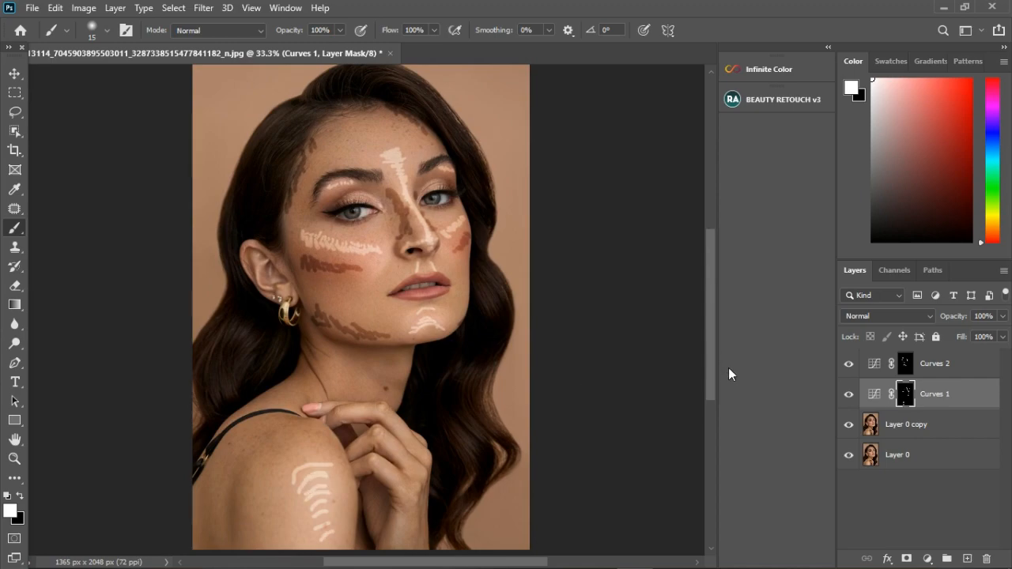
Paint shadow strokes on the Curves 2 mask on both sides of the upper arm's highlight.
{"action": "left_click", "coordinate": [906, 366]}
{"action": "left_click_drag", "start_coordinate": [268, 476], "coordinate": [246, 525]}
{"action": "mouse_move", "coordinate": [269, 515]}
{"action": "left_mouse_down"}
{"action": "mouse_move", "coordinate": [254, 545]}
{"action": "mouse_move", "coordinate": [272, 549]}
{"action": "left_mouse_up"}
{"action": "left_click_drag", "start_coordinate": [336, 458], "coordinate": [356, 523]}
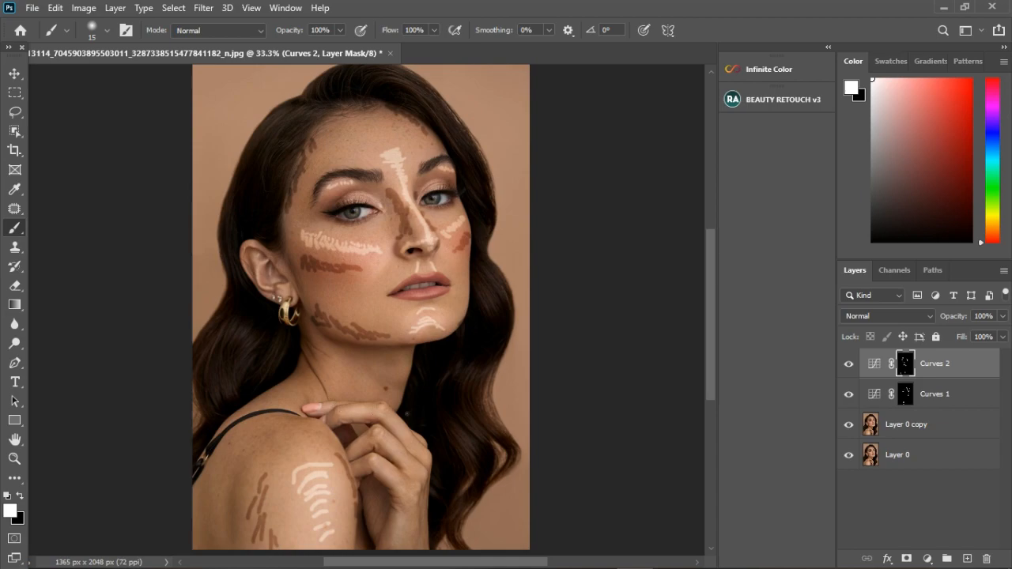
Paint highlights along the fingers and hand on the Curves 1 mask, and shadows along their edges on the Curves 2 mask.
{"action": "left_click", "coordinate": [905, 396]}
{"action": "mouse_move", "coordinate": [355, 416]}
{"action": "left_mouse_down"}
{"action": "mouse_move", "coordinate": [390, 421]}
{"action": "mouse_move", "coordinate": [414, 454]}
{"action": "mouse_move", "coordinate": [383, 446]}
{"action": "mouse_move", "coordinate": [409, 472]}
{"action": "mouse_move", "coordinate": [383, 472]}
{"action": "mouse_move", "coordinate": [403, 495]}
{"action": "mouse_move", "coordinate": [398, 554]}
{"action": "mouse_move", "coordinate": [388, 481]}
{"action": "left_mouse_up"}
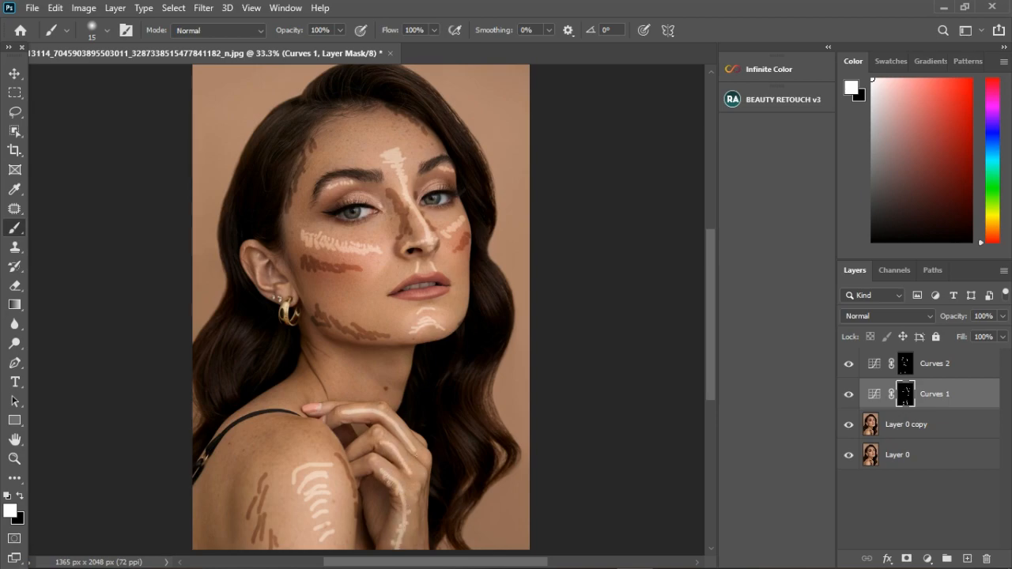
{"action": "left_click", "coordinate": [905, 365]}
{"action": "mouse_move", "coordinate": [344, 422]}
{"action": "left_mouse_down"}
{"action": "mouse_move", "coordinate": [383, 405]}
{"action": "mouse_move", "coordinate": [408, 433]}
{"action": "left_mouse_up"}
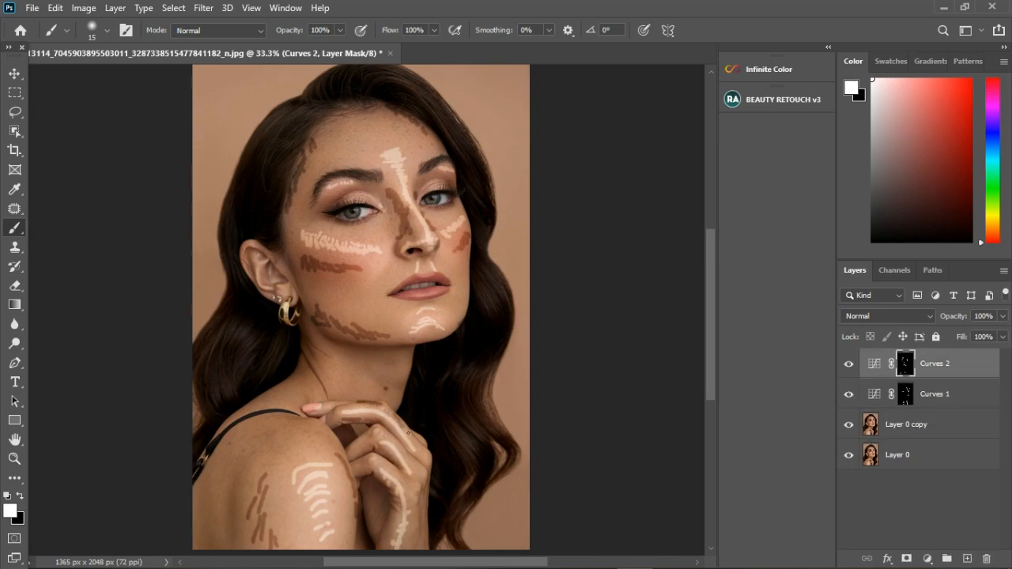
{"action": "mouse_move", "coordinate": [421, 467]}
{"action": "left_mouse_down"}
{"action": "mouse_move", "coordinate": [416, 533]}
{"action": "mouse_move", "coordinate": [418, 509]}
{"action": "left_mouse_up"}
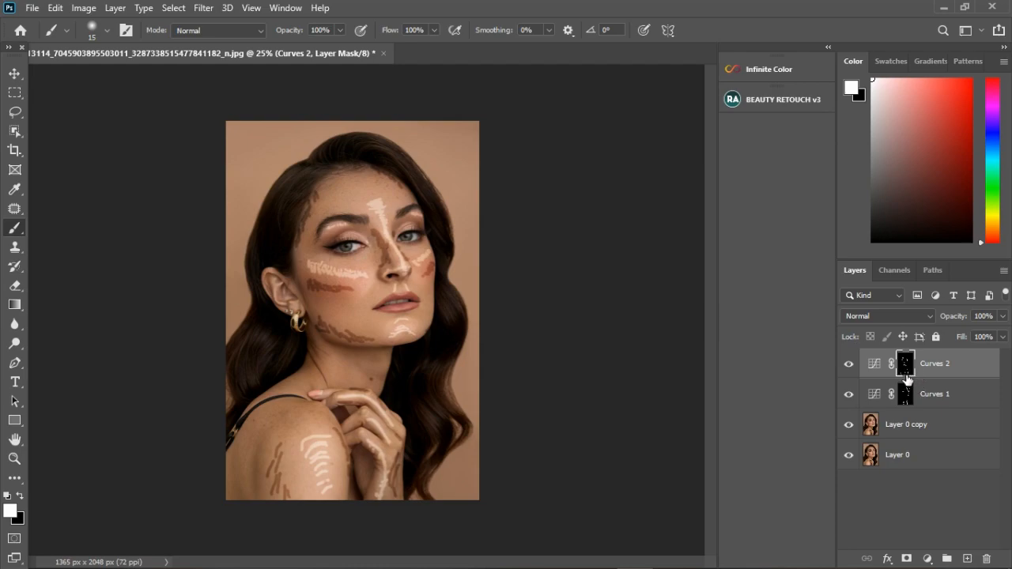
Rename the Curves 1 layer to dodge and the Curves 2 layer to burn.
{"action": "double_click", "coordinate": [942, 399]}
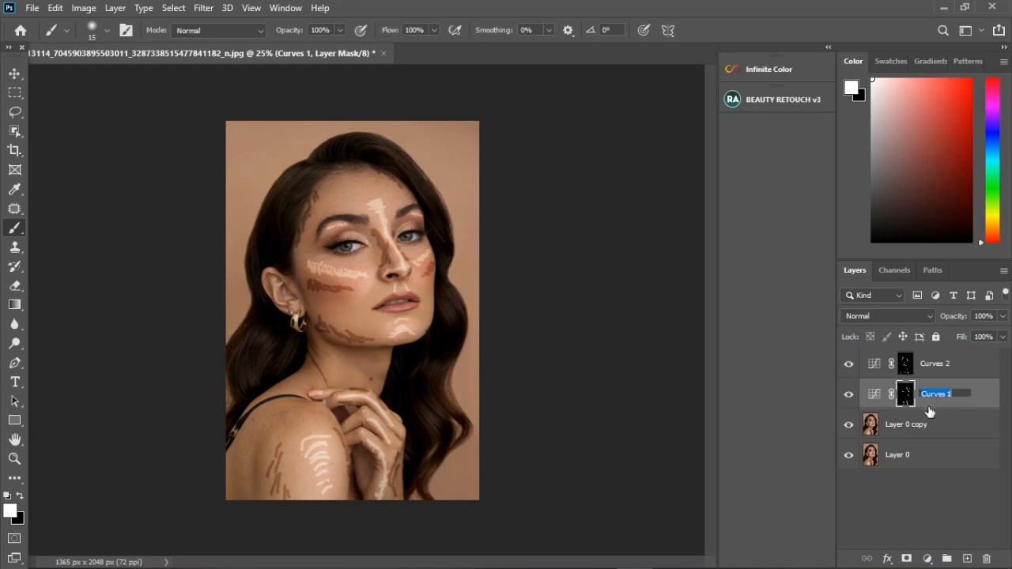
{"action": "type", "text": "dodoe"}
{"action": "key", "text": "Return"}
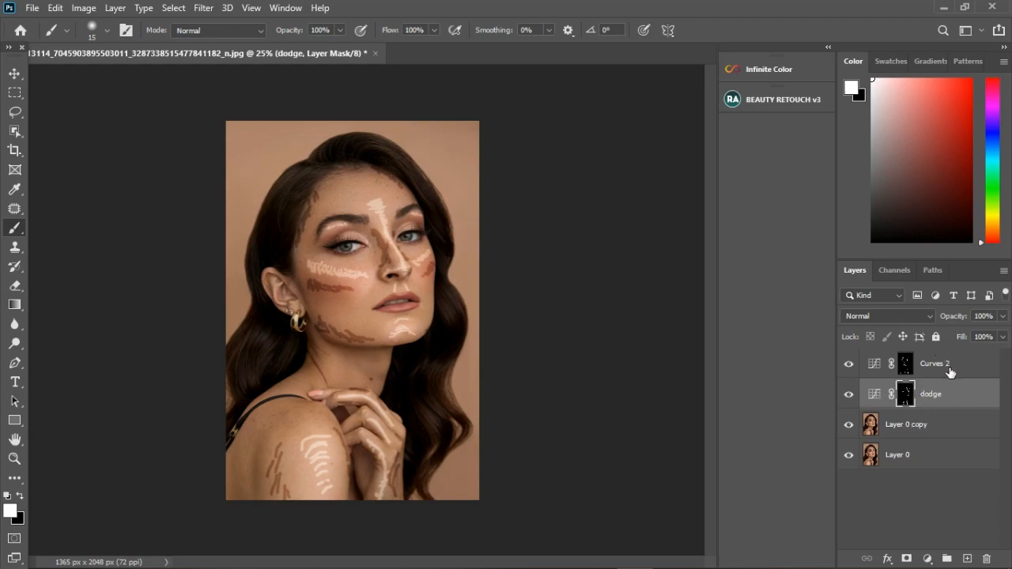
{"action": "double_click", "coordinate": [948, 367]}
{"action": "type", "text": "burn"}
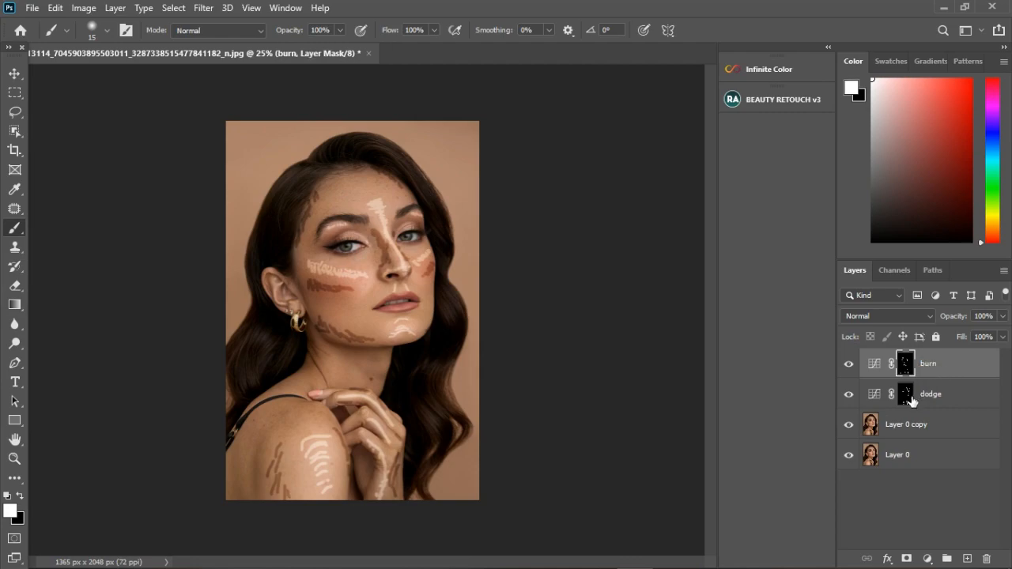
Apply a Gaussian Blur with a 20.8 pixel radius to the dodge layer's mask.
{"action": "left_click", "coordinate": [901, 402]}
{"action": "left_click", "coordinate": [199, 8]}
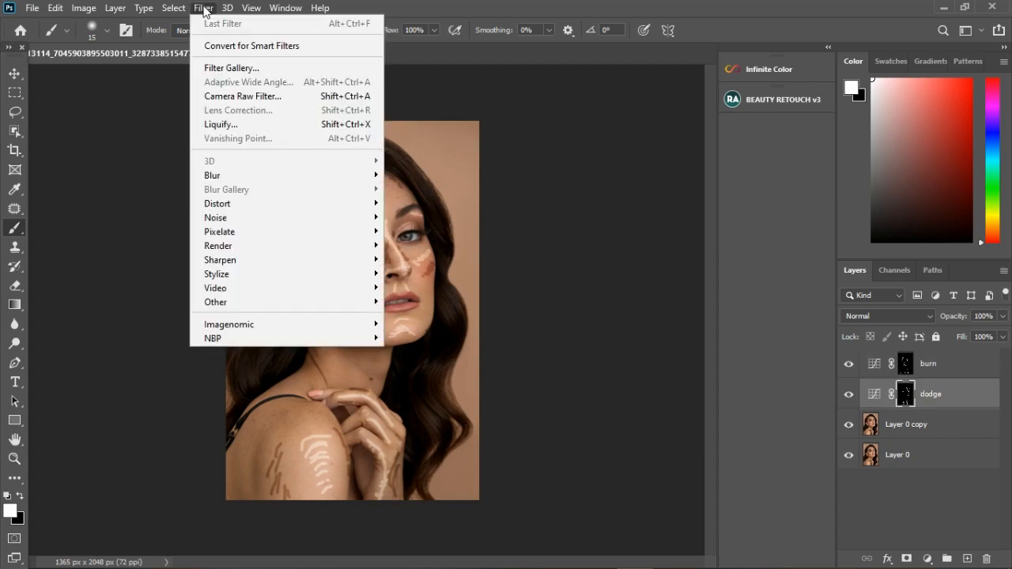
{"action": "mouse_move", "coordinate": [258, 176]}
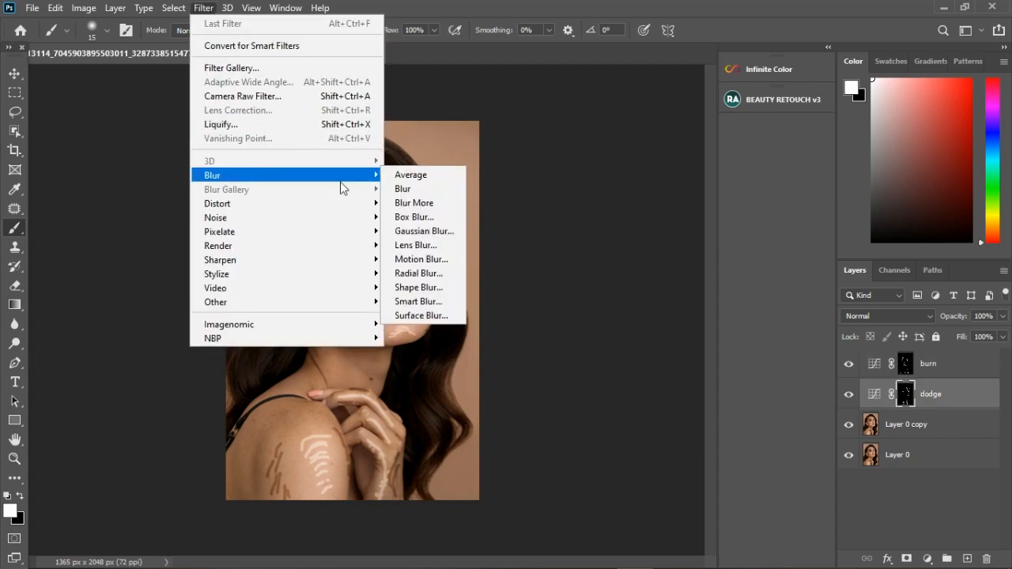
{"action": "left_click", "coordinate": [423, 230]}
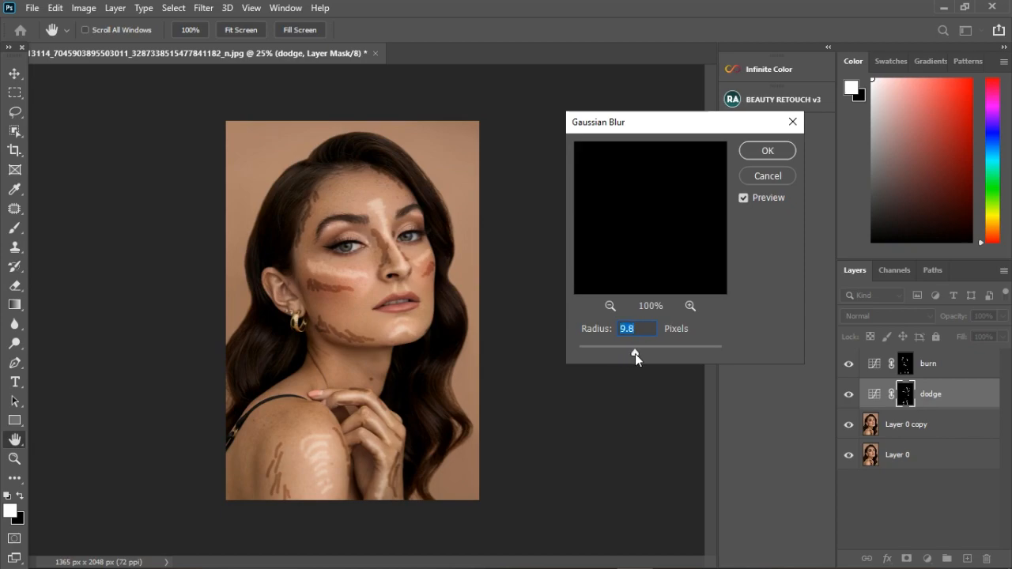
{"action": "left_click_drag", "start_coordinate": [644, 355], "coordinate": [642, 356]}
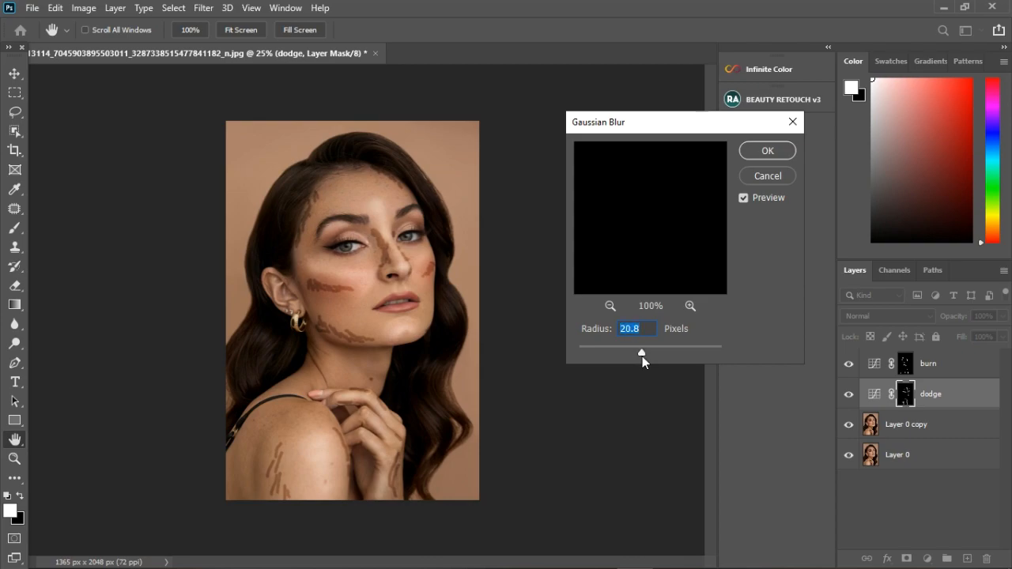
{"action": "key", "text": "b"}
{"action": "left_click", "coordinate": [768, 152]}
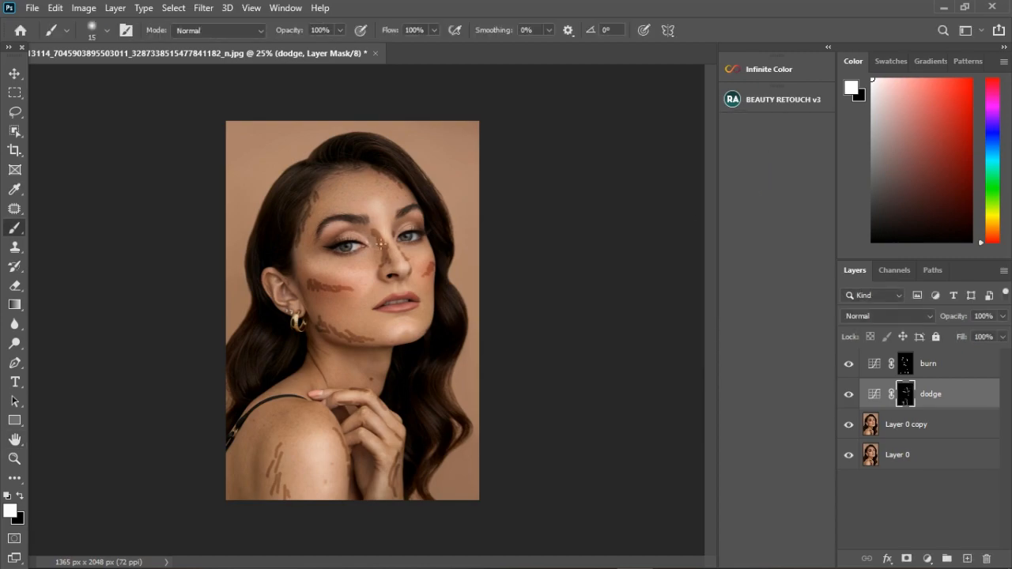
Apply a Gaussian Blur with a 42.9 pixel radius to the burn layer's mask.
{"action": "left_click", "coordinate": [908, 367]}
{"action": "left_click", "coordinate": [204, 8]}
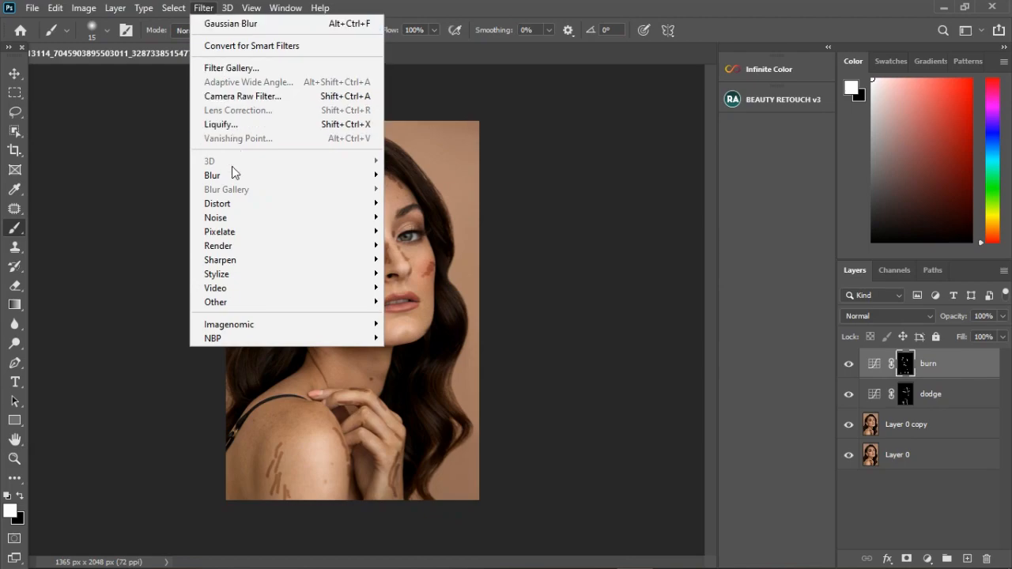
{"action": "mouse_move", "coordinate": [251, 176]}
{"action": "left_click", "coordinate": [419, 231]}
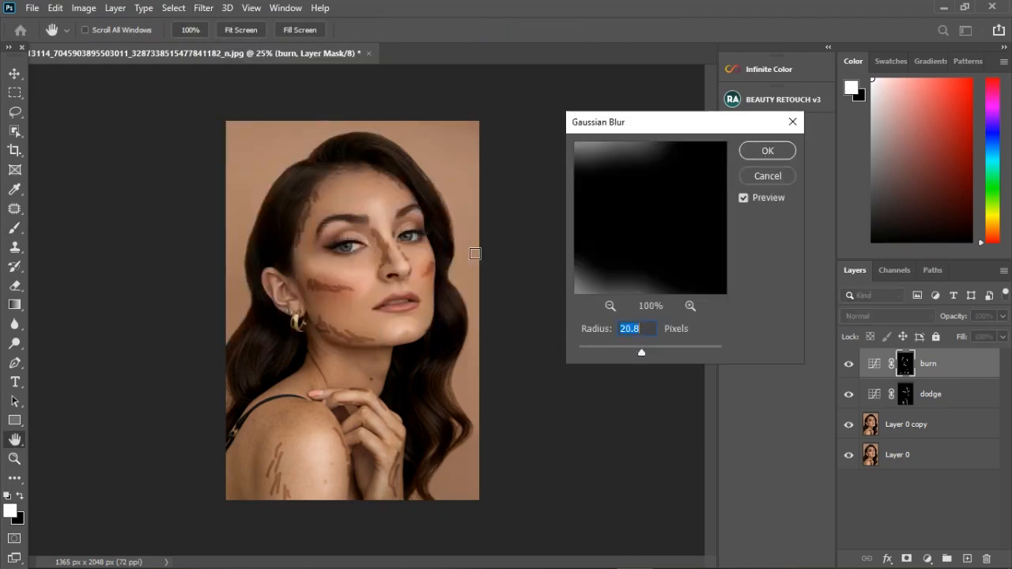
{"action": "left_click_drag", "start_coordinate": [634, 347], "coordinate": [654, 351]}
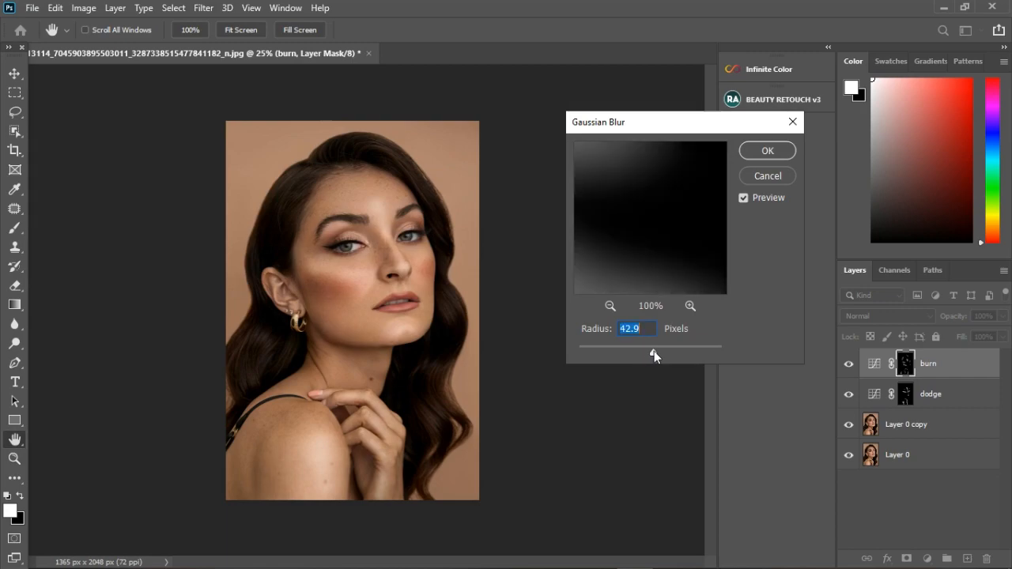
{"action": "left_click", "coordinate": [766, 151]}
{"action": "key", "text": "b"}
Group the burn and dodge layers, and toggle the group's visibility to compare the portrait before and after.
{"action": "scroll", "coordinate": [328, 283], "scroll_direction": "up", "scroll_amount": 4}
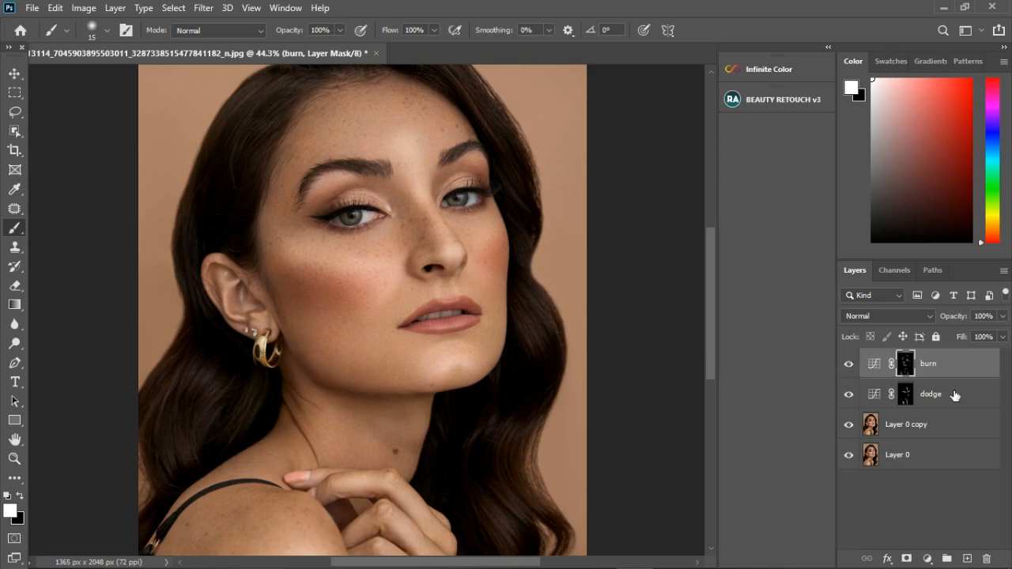
{"action": "left_click", "coordinate": [956, 402], "text": "shift"}
{"action": "left_click", "coordinate": [947, 558]}
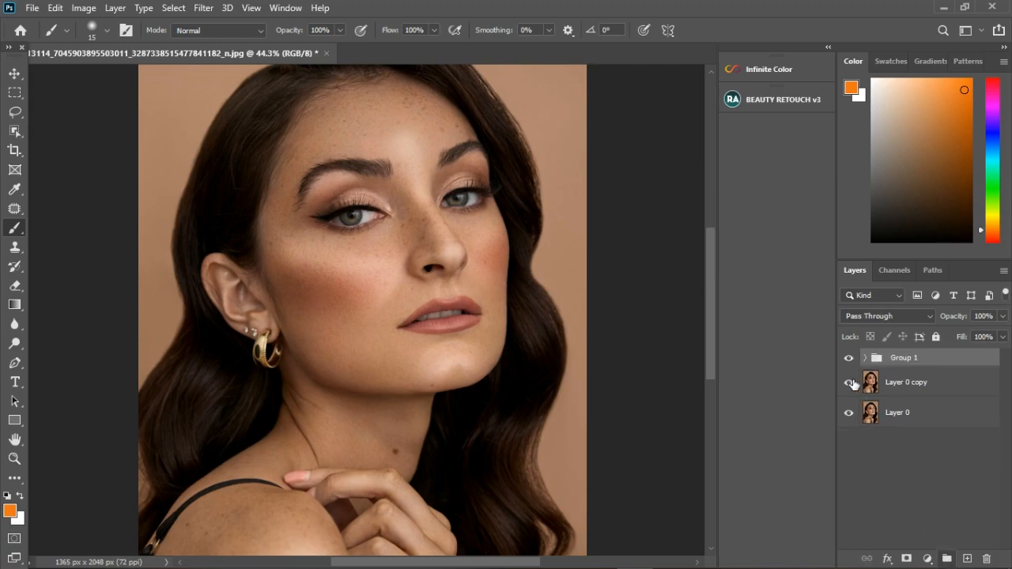
{"action": "left_click", "coordinate": [849, 359]}
{"action": "left_click", "coordinate": [851, 360]}
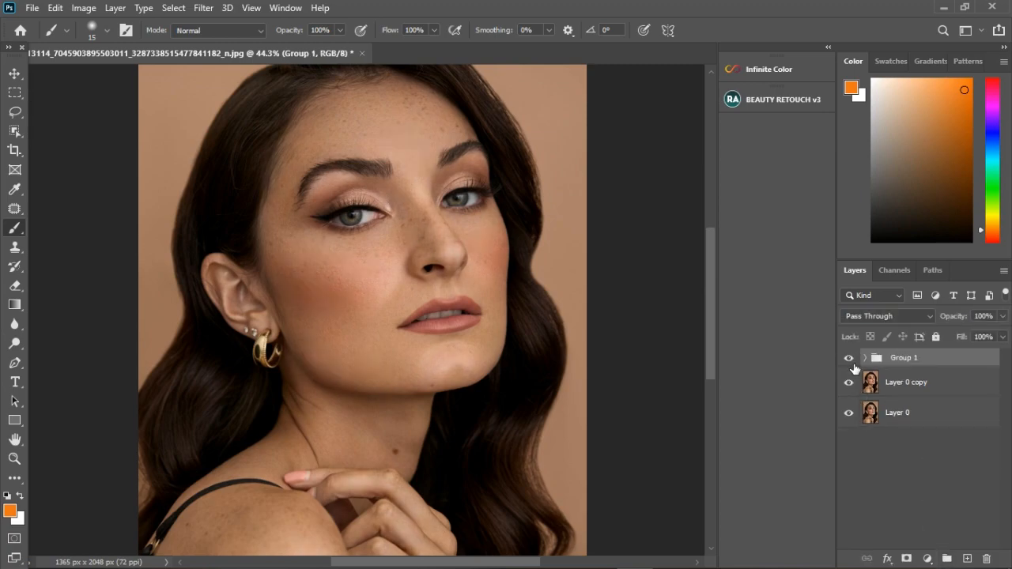
{"action": "scroll", "coordinate": [404, 309], "scroll_direction": "down", "scroll_amount": 1}
{"action": "scroll", "coordinate": [404, 309], "scroll_direction": "down", "scroll_amount": 1}
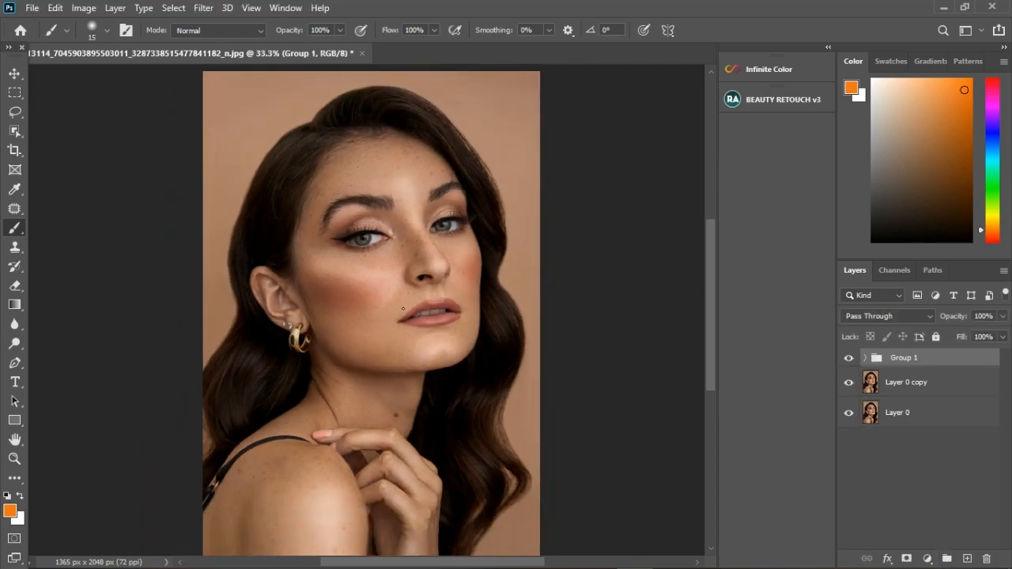
Toggle the visibility of Group 1 repeatedly to compare the face before and after the dodge and burn.
{"action": "left_click", "coordinate": [849, 358]}
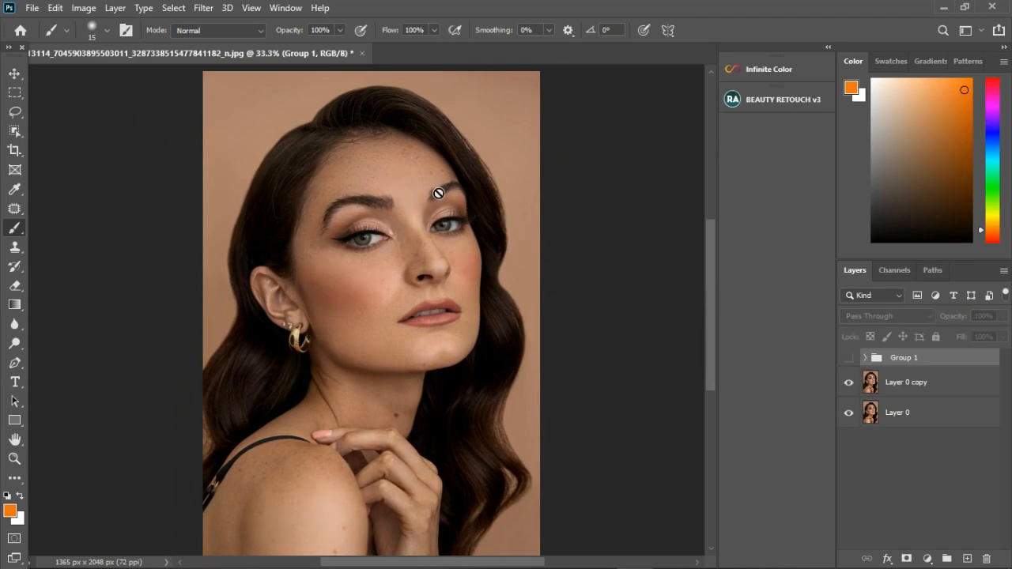
{"action": "scroll", "coordinate": [464, 212], "scroll_direction": "up", "scroll_amount": 2}
{"action": "scroll", "coordinate": [433, 173], "scroll_direction": "up", "scroll_amount": 2}
{"action": "left_click", "coordinate": [851, 360]}
{"action": "left_click", "coordinate": [850, 360]}
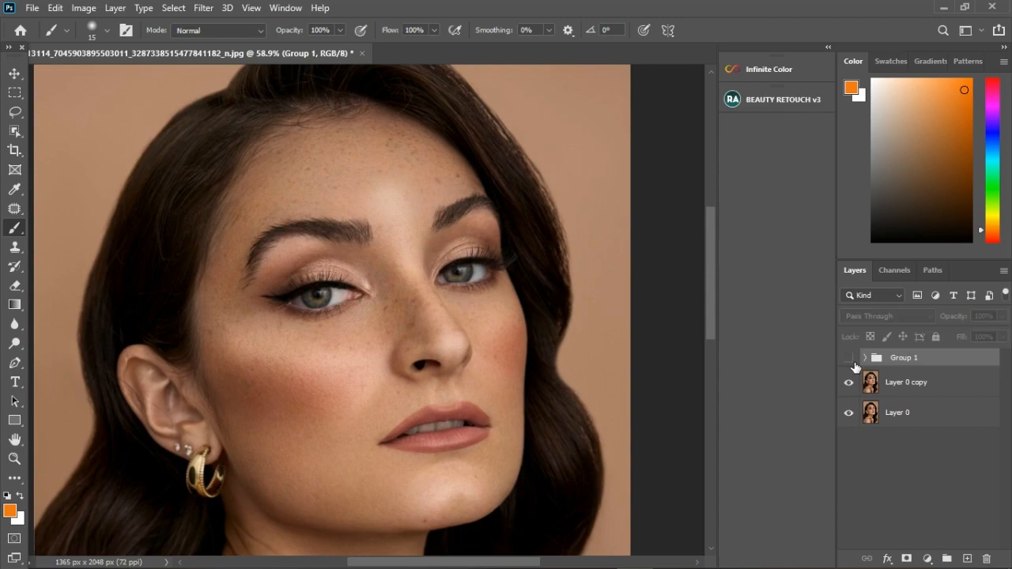
{"action": "left_click", "coordinate": [850, 360]}
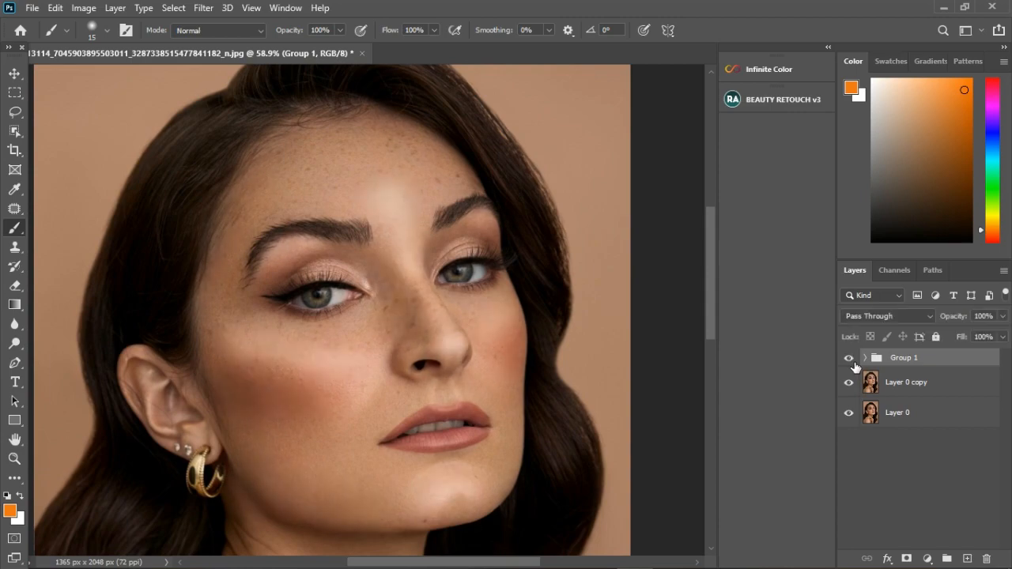
{"action": "left_click", "coordinate": [850, 360]}
{"action": "left_click", "coordinate": [850, 360]}
{"action": "left_click", "coordinate": [850, 360]}
{"action": "scroll", "coordinate": [673, 345], "scroll_direction": "down", "scroll_amount": 3}
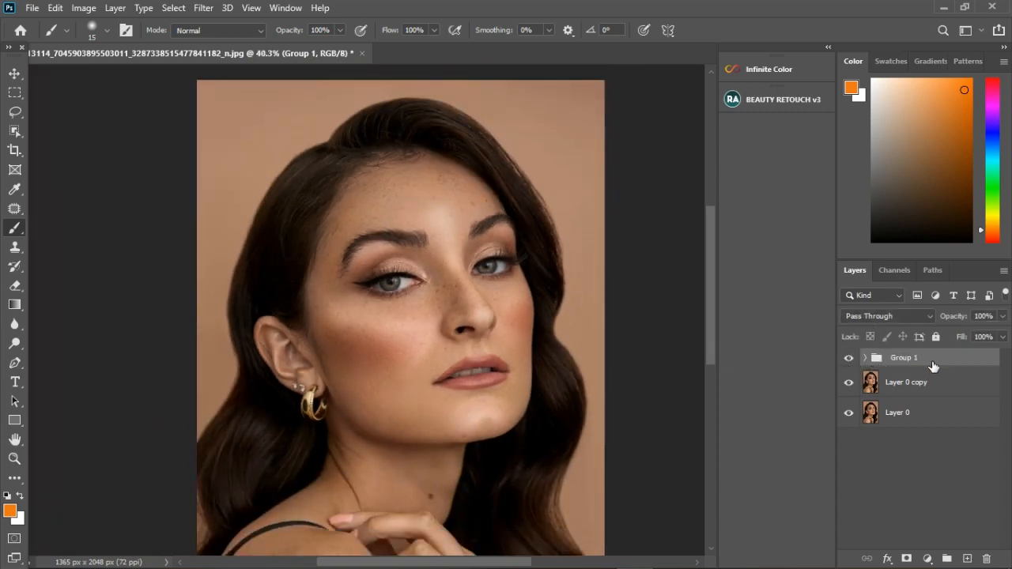
Delete Group 1 and run the Dodge Apply Image 1 action from the MEET Retouch dodge and burn set on Layer 0 copy.
{"action": "key", "text": "Delete"}
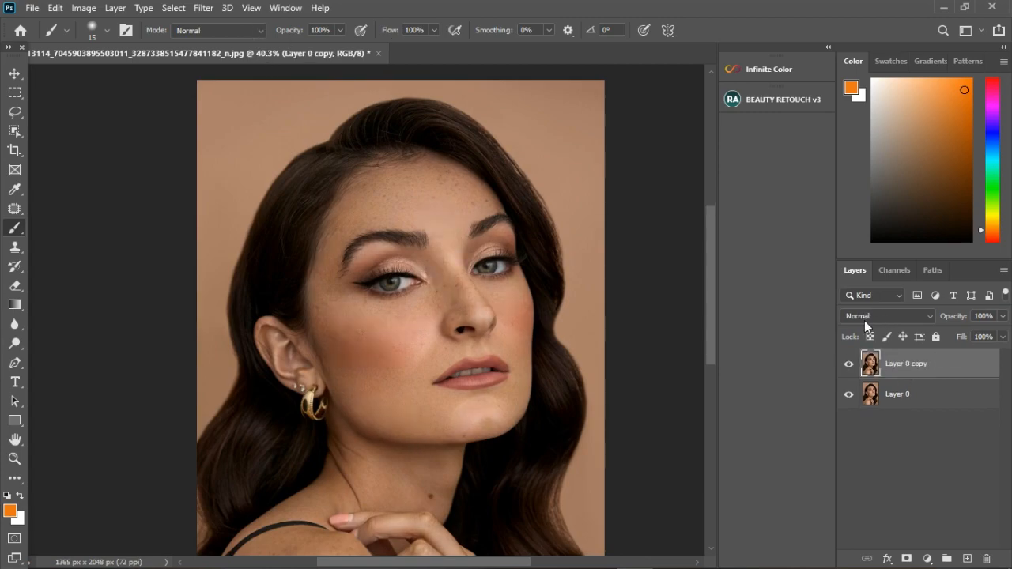
{"action": "left_click", "coordinate": [283, 14]}
{"action": "left_click", "coordinate": [373, 111]}
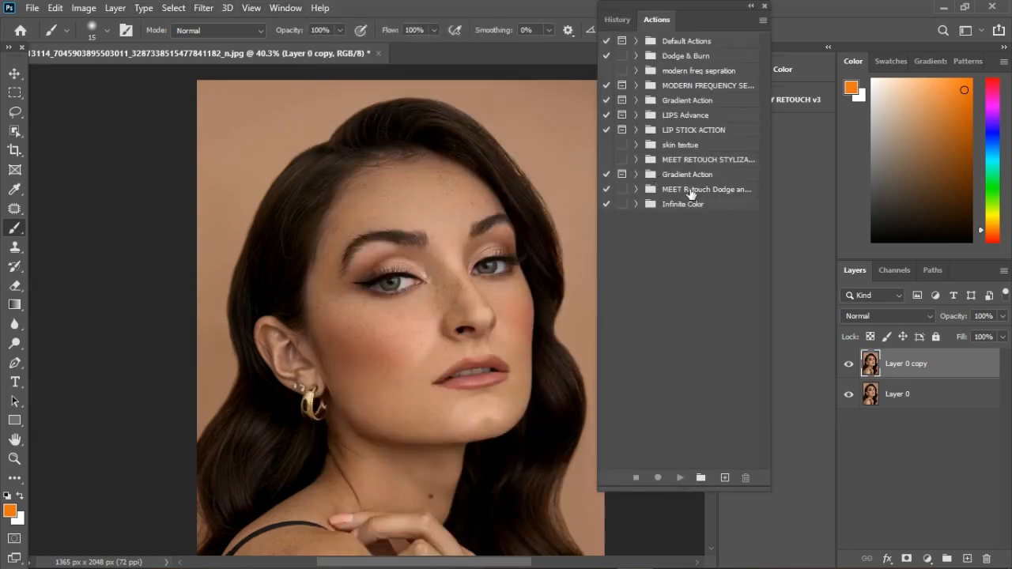
{"action": "left_click", "coordinate": [637, 189]}
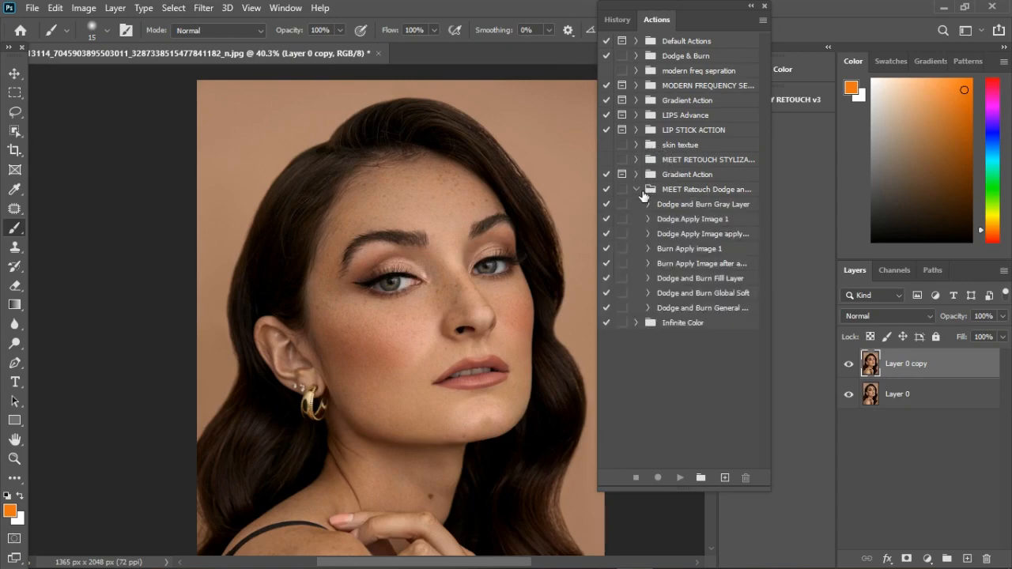
{"action": "left_click", "coordinate": [689, 224]}
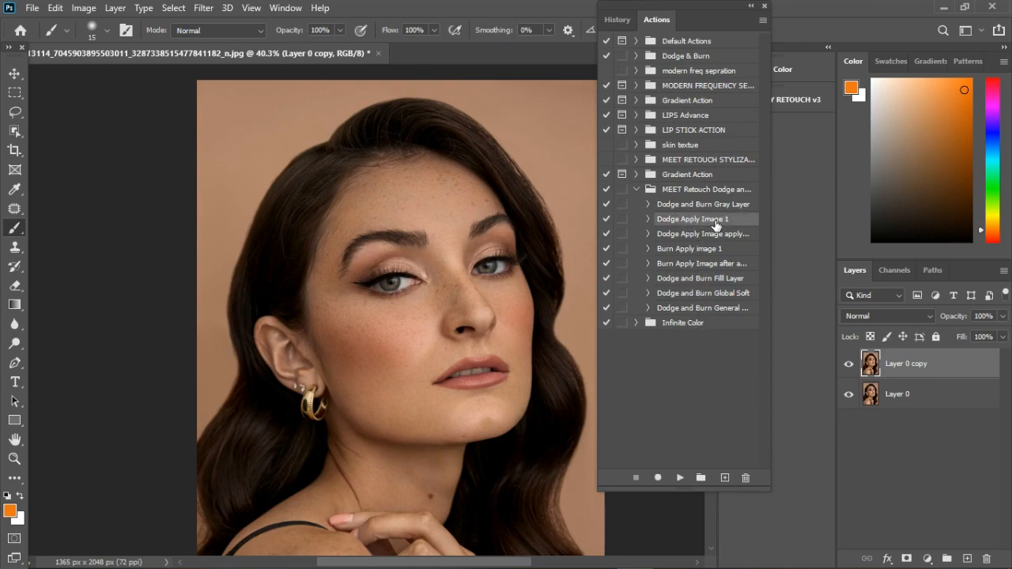
{"action": "left_click", "coordinate": [682, 478]}
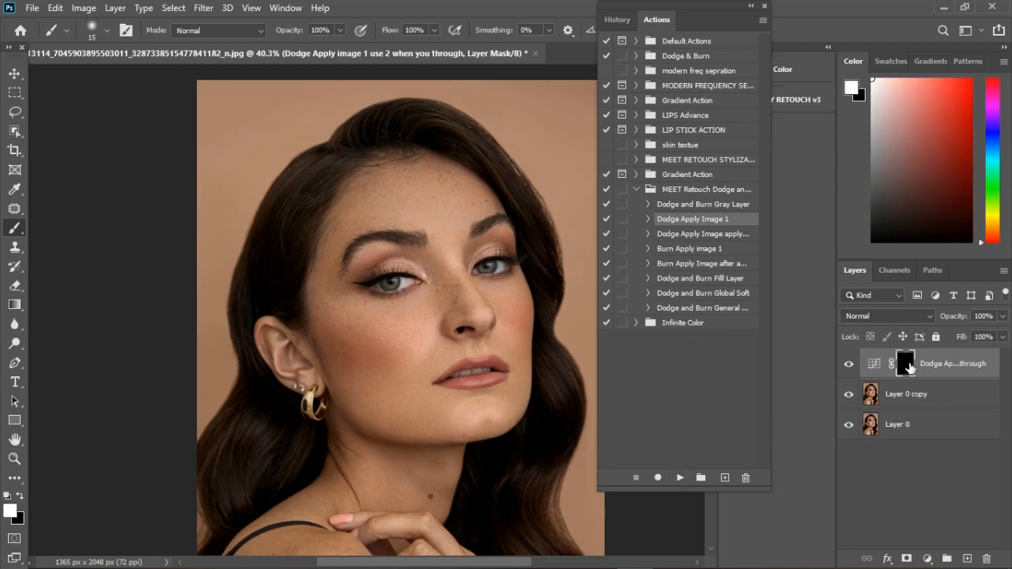
{"action": "left_click", "coordinate": [957, 369]}
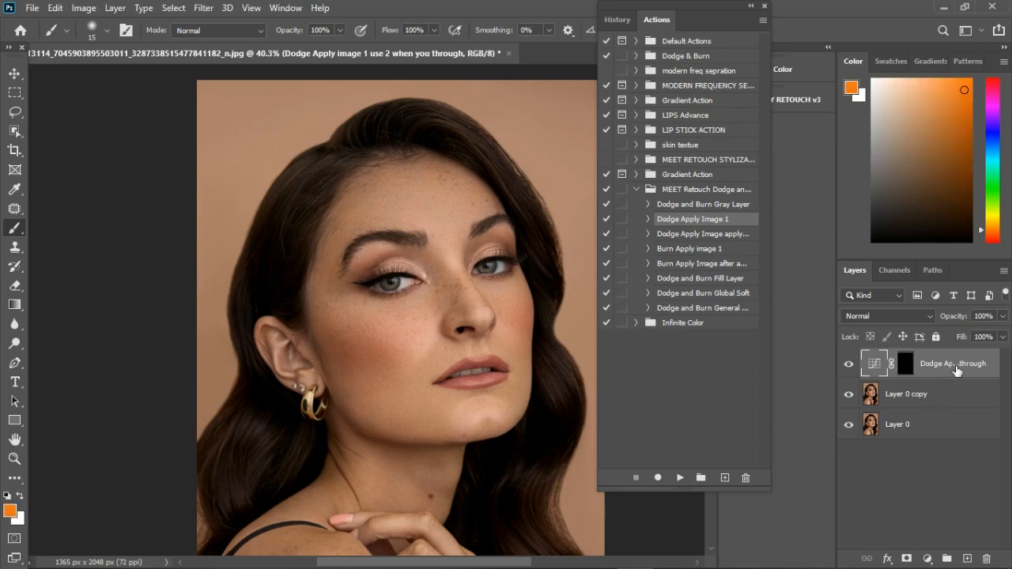
{"action": "double_click", "coordinate": [957, 366]}
{"action": "left_click", "coordinate": [958, 368]}
{"action": "key", "text": "Return"}
{"action": "left_click_drag", "start_coordinate": [703, 10], "coordinate": [702, 10]}
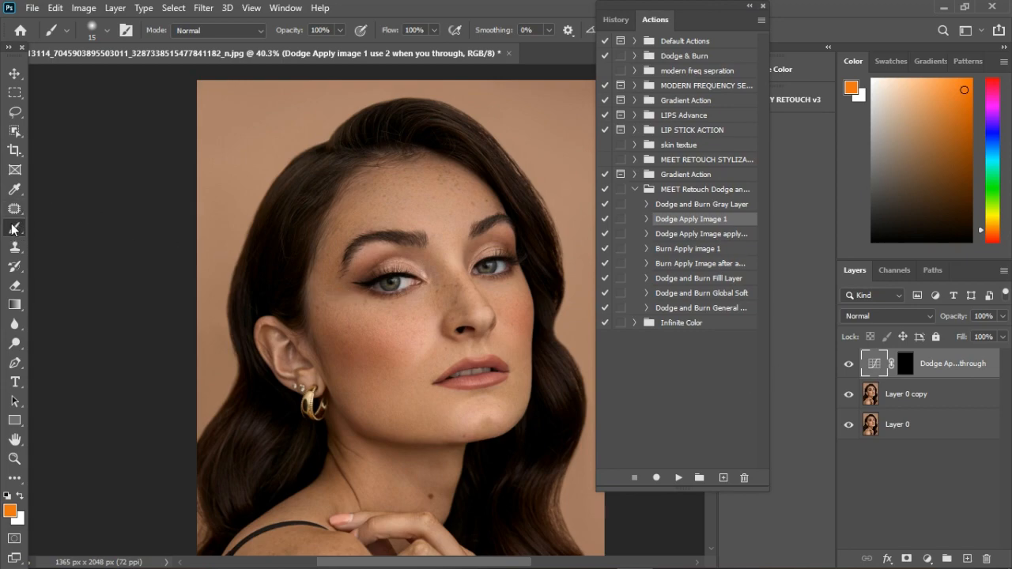
Paint white on the dodge layer's mask with a 100 px brush over the forehead centre, nose, cheeks, chin, neck, hand and shoulder.
{"action": "left_click", "coordinate": [6, 496]}
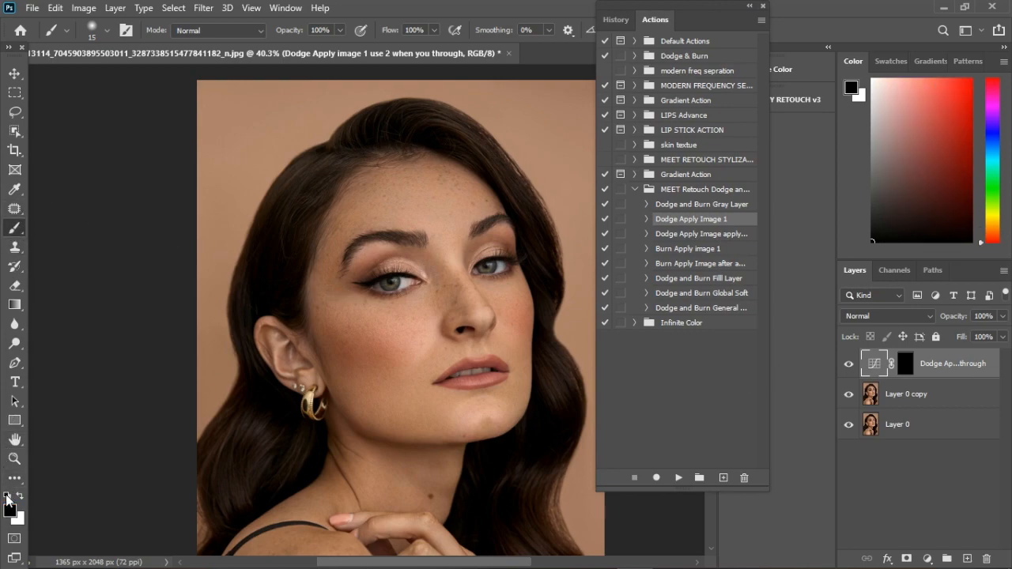
{"action": "left_click", "coordinate": [20, 496]}
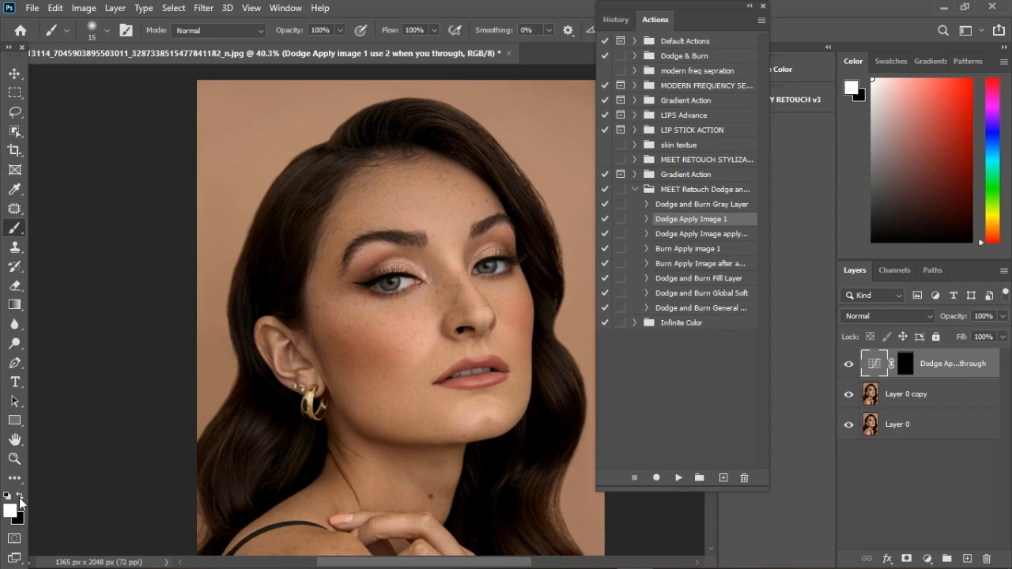
{"action": "left_click", "coordinate": [907, 368]}
{"action": "key", "text": "bracketright"}
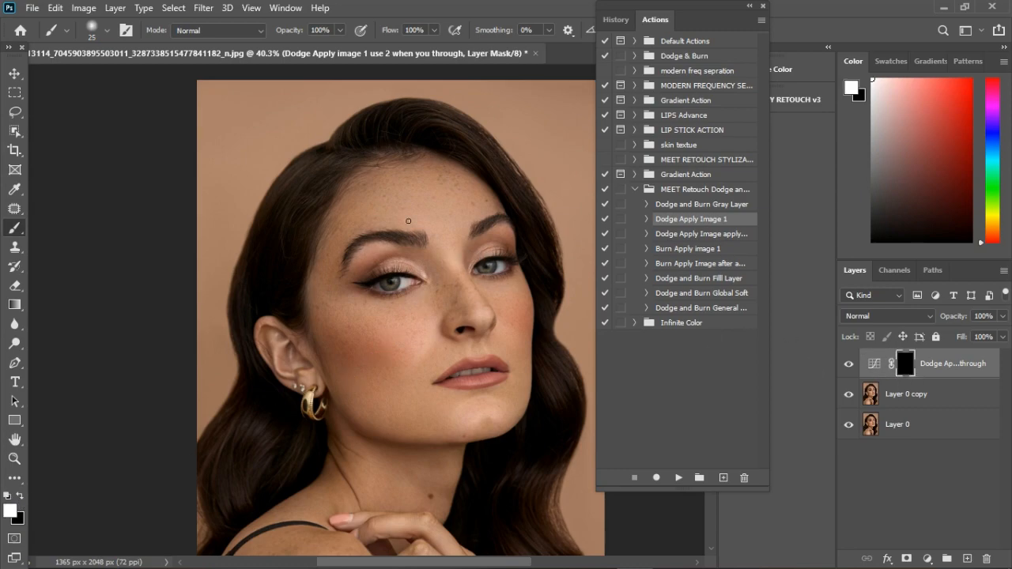
{"action": "key", "text": "bracketright"}
{"action": "key", "text": "bracketright"}
{"action": "key", "text": "bracketright"}
{"action": "key", "text": "bracketright"}
{"action": "key", "text": "bracketright"}
{"action": "key", "text": "bracketright"}
{"action": "key", "text": "bracketright"}
{"action": "key", "text": "bracketright"}
{"action": "left_click_drag", "start_coordinate": [452, 239], "coordinate": [490, 329]}
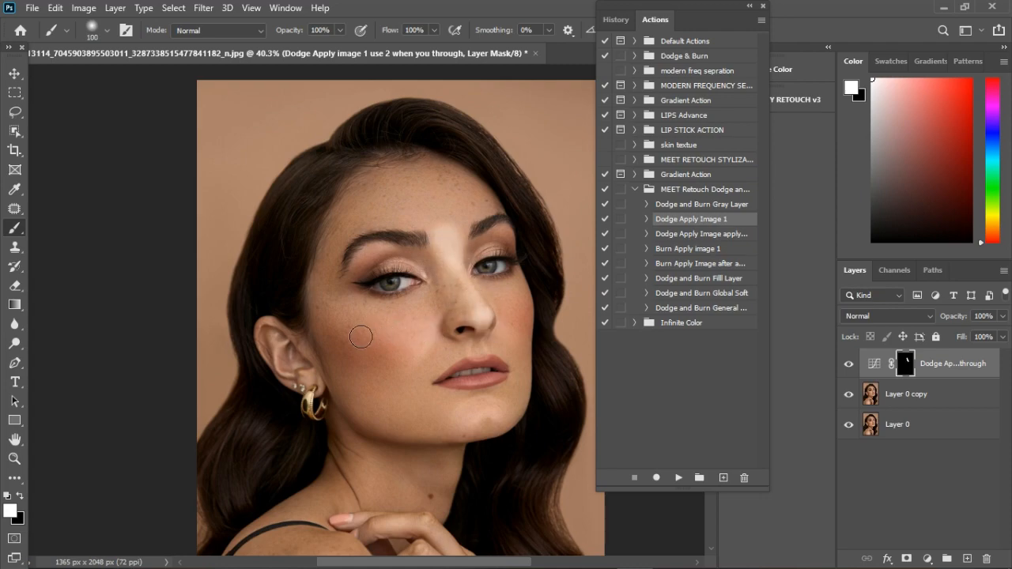
{"action": "left_click_drag", "start_coordinate": [356, 330], "coordinate": [426, 342]}
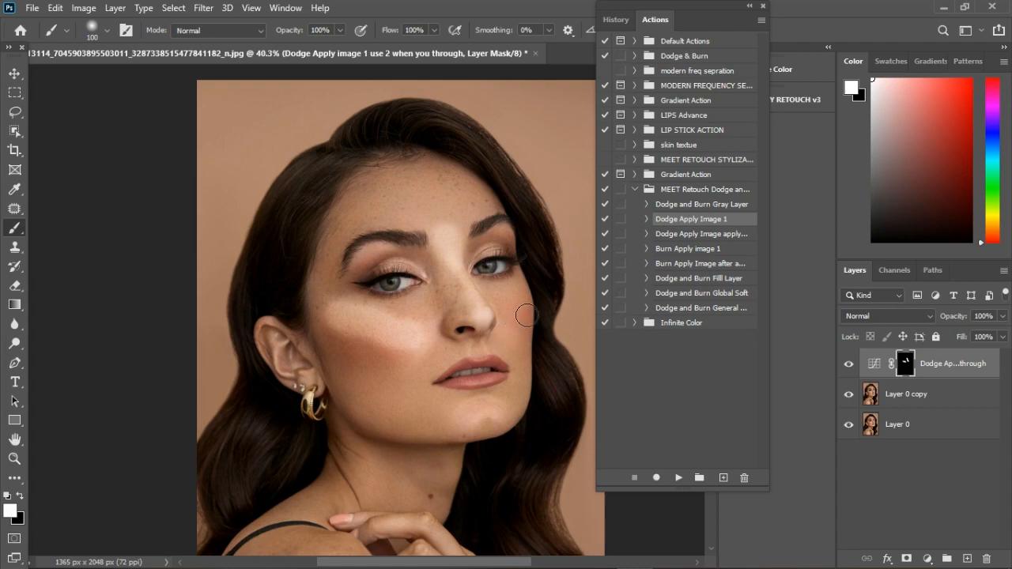
{"action": "left_click_drag", "start_coordinate": [524, 312], "coordinate": [526, 317]}
{"action": "left_click_drag", "start_coordinate": [474, 431], "coordinate": [500, 425]}
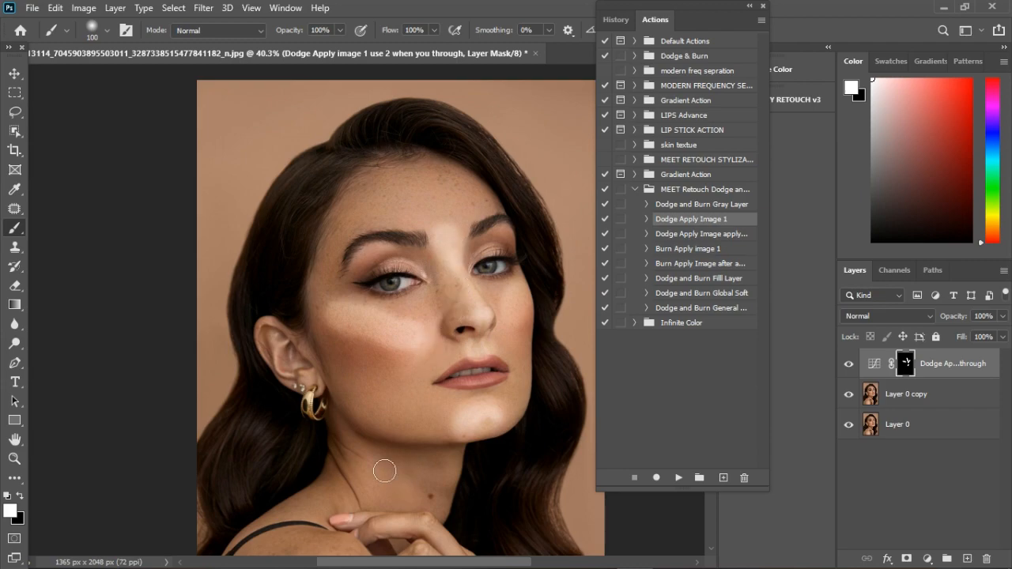
{"action": "scroll", "coordinate": [443, 455], "scroll_direction": "down", "scroll_amount": 4}
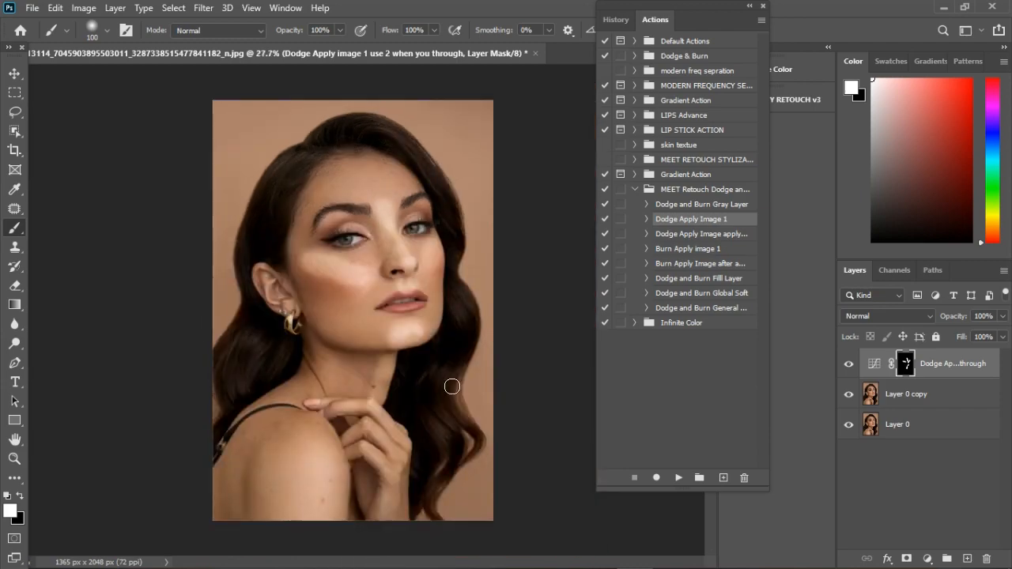
{"action": "mouse_move", "coordinate": [294, 437]}
{"action": "left_mouse_down"}
{"action": "mouse_move", "coordinate": [327, 431]}
{"action": "mouse_move", "coordinate": [344, 447]}
{"action": "mouse_move", "coordinate": [320, 463]}
{"action": "mouse_move", "coordinate": [348, 457]}
{"action": "left_mouse_up"}
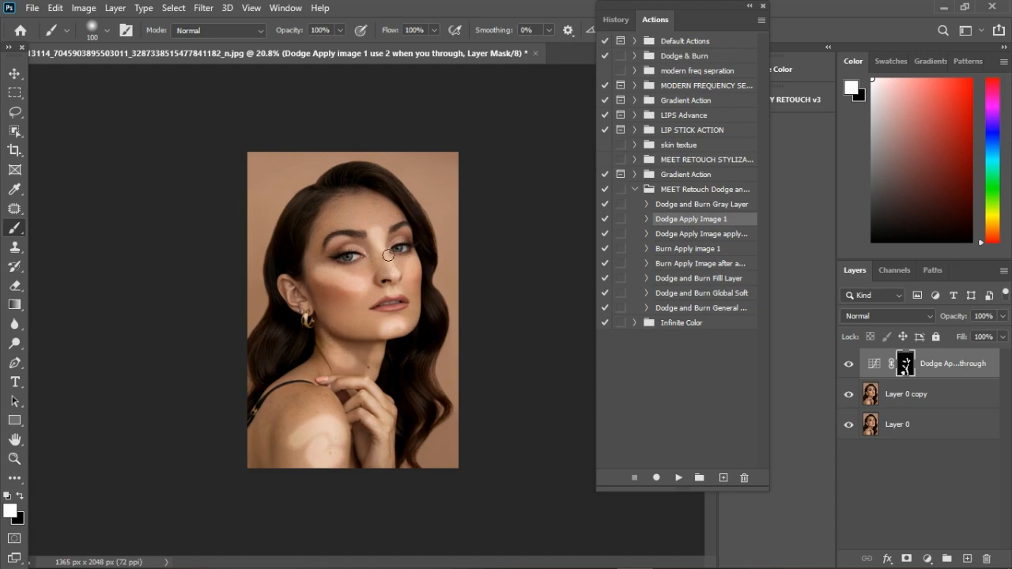
Run the second Dodge Apply Image action on the painted dodge mask and lower that layer's opacity to about 50%.
{"action": "left_click", "coordinate": [712, 236]}
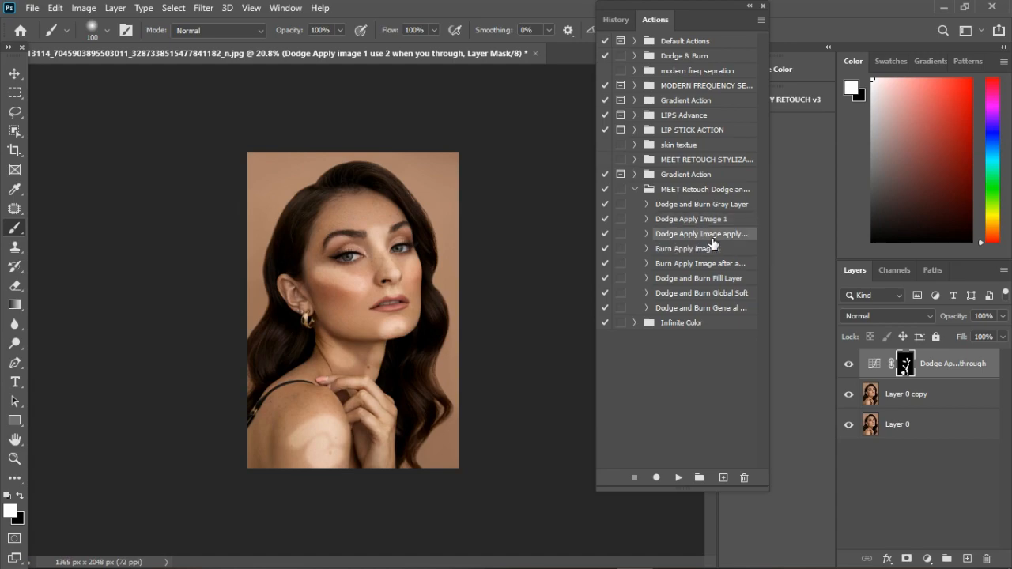
{"action": "left_click", "coordinate": [679, 478]}
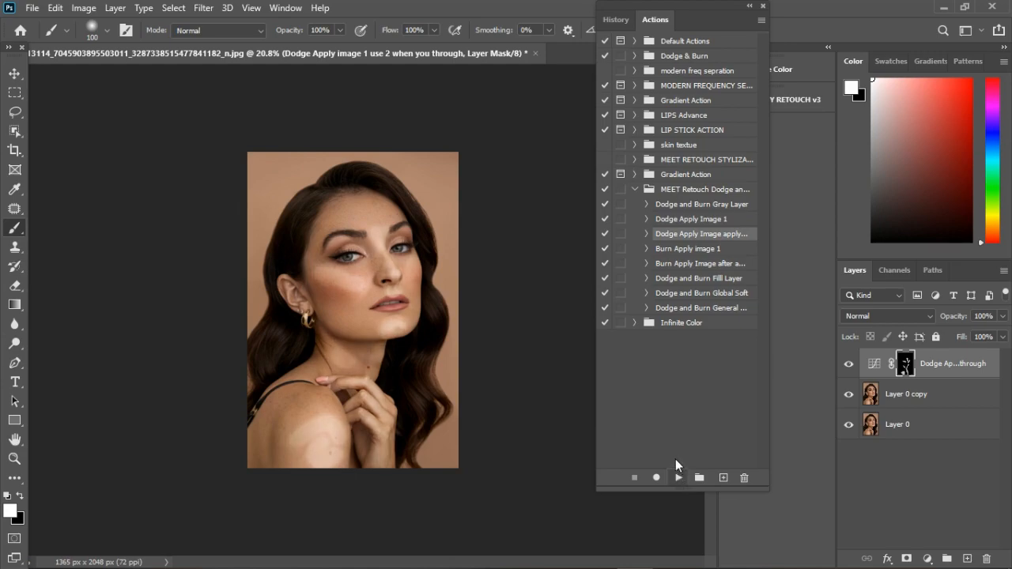
{"action": "scroll", "coordinate": [333, 375], "scroll_direction": "up", "scroll_amount": 2}
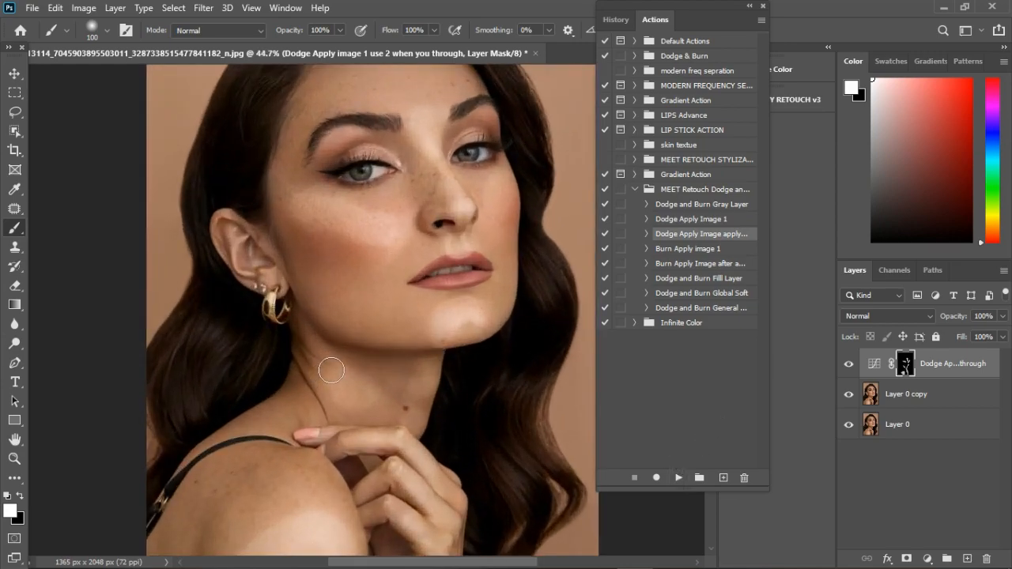
{"action": "left_click", "coordinate": [79, 10]}
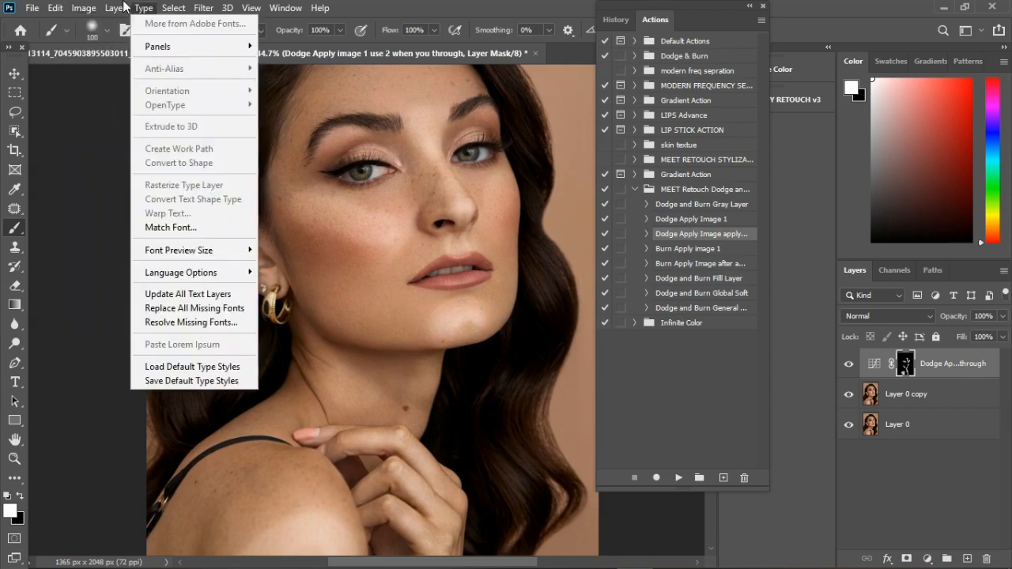
{"action": "left_click", "coordinate": [75, 10]}
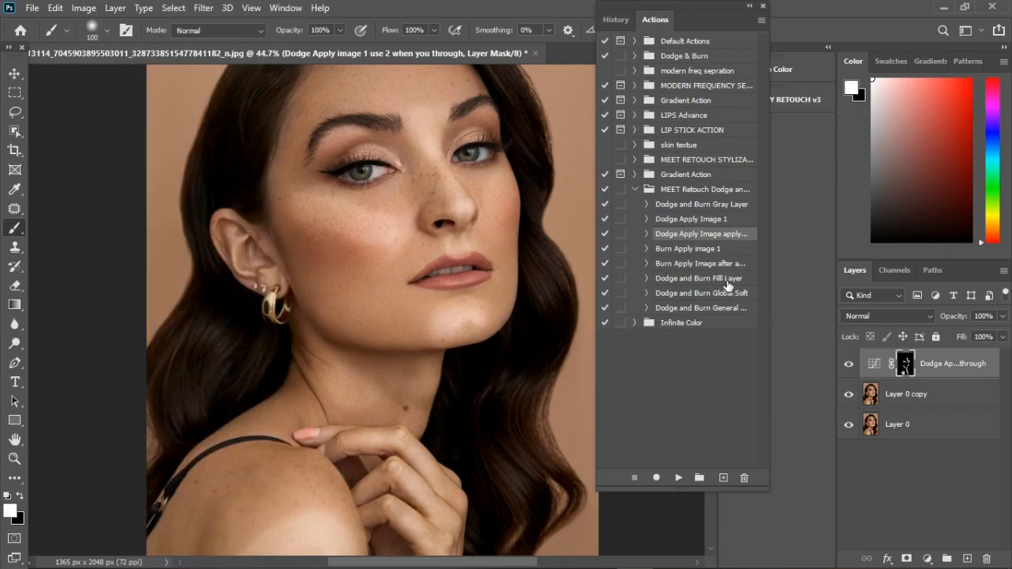
{"action": "left_click", "coordinate": [1002, 322]}
{"action": "left_click_drag", "start_coordinate": [1001, 334], "coordinate": [987, 342]}
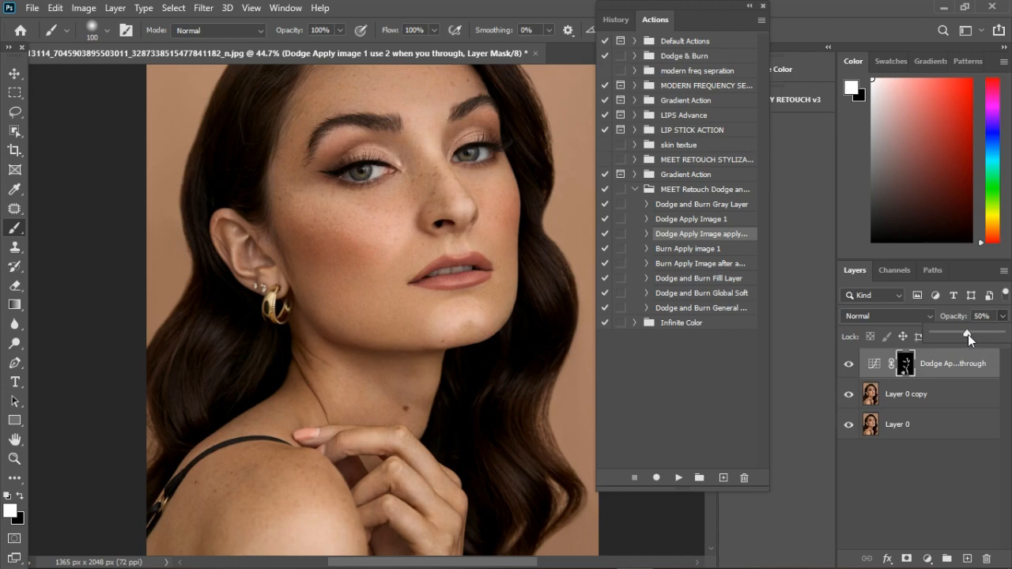
Run the Burn Apply image 1 action with Layer 0 copy selected to add a burn layer above it.
{"action": "left_click", "coordinate": [946, 399]}
{"action": "left_click", "coordinate": [946, 399]}
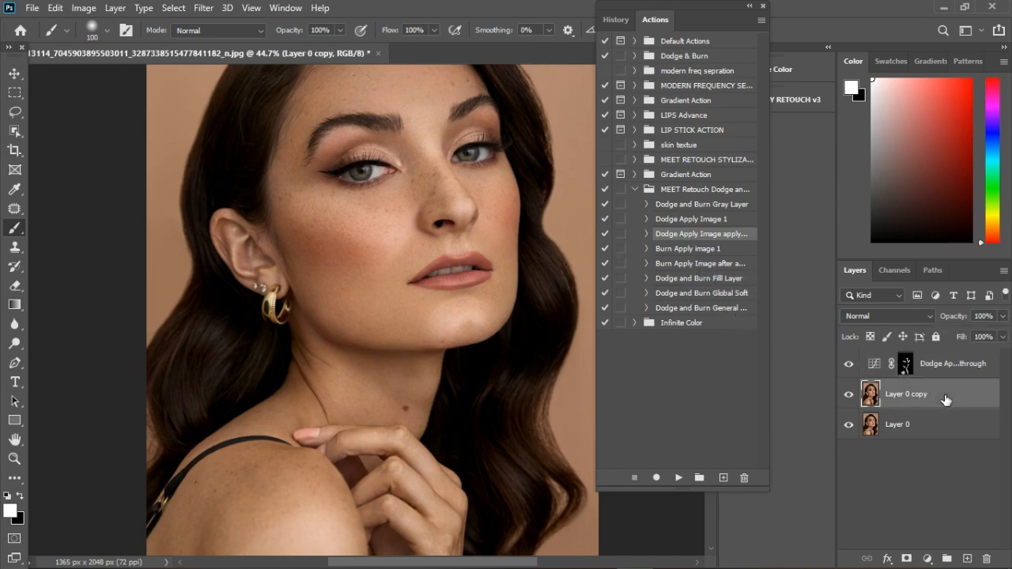
{"action": "left_click", "coordinate": [691, 252]}
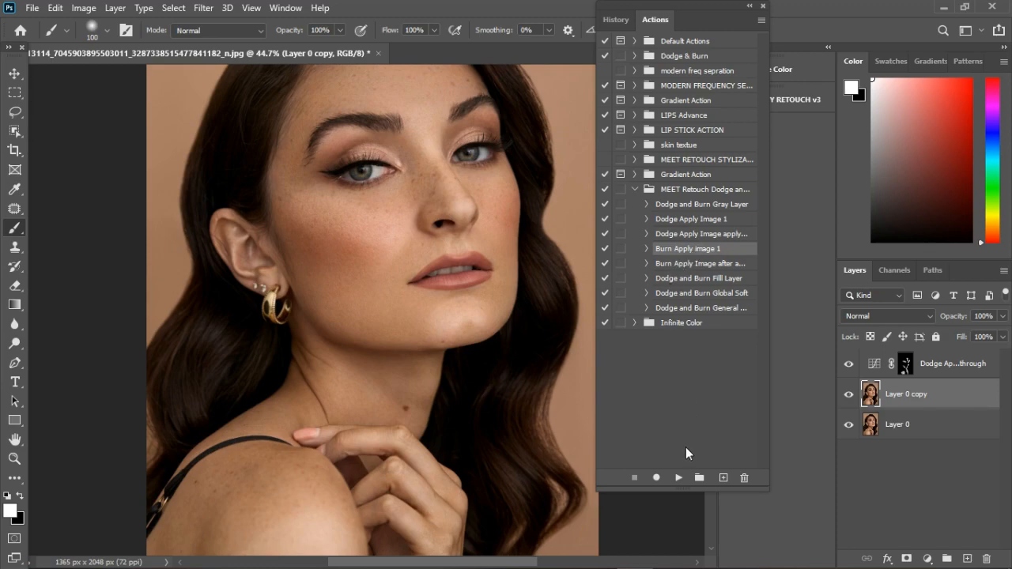
{"action": "left_click", "coordinate": [679, 479]}
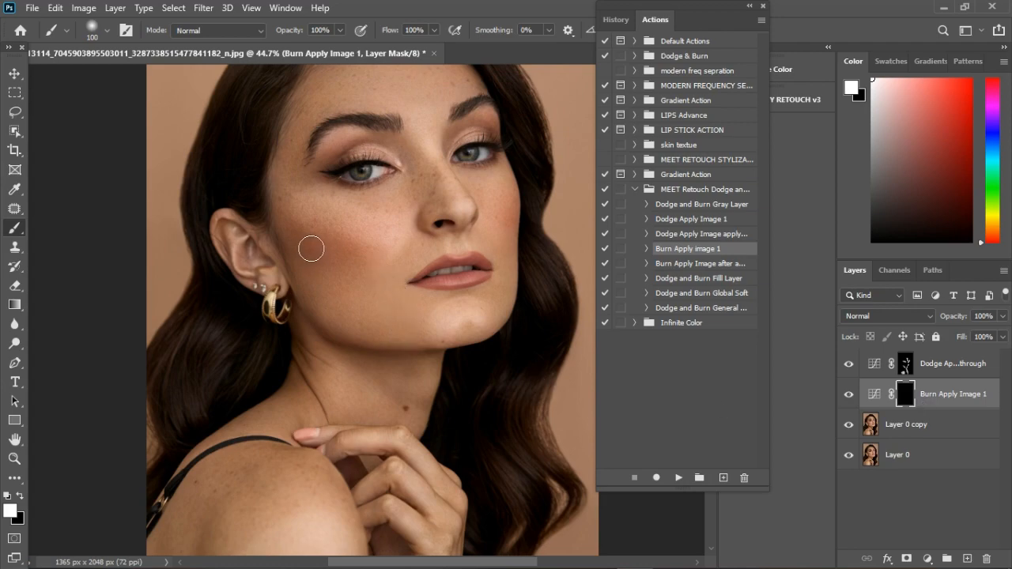
Paint white on the burn layer's mask over both cheeks, the side of the nose, the forehead edge and the shoulder.
{"action": "left_click_drag", "start_coordinate": [312, 249], "coordinate": [374, 266]}
{"action": "left_click_drag", "start_coordinate": [528, 222], "coordinate": [487, 253]}
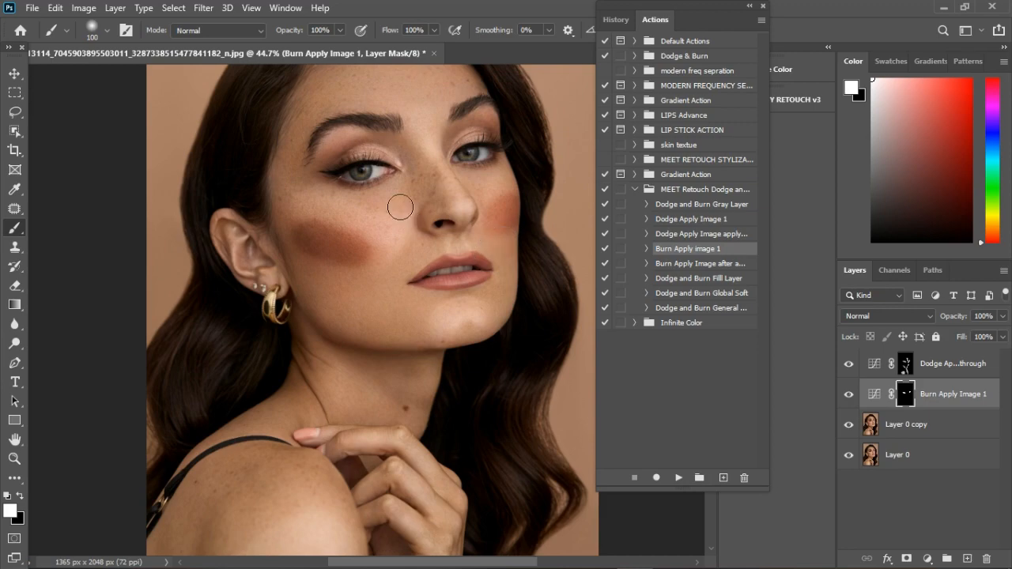
{"action": "left_click_drag", "start_coordinate": [414, 160], "coordinate": [434, 209]}
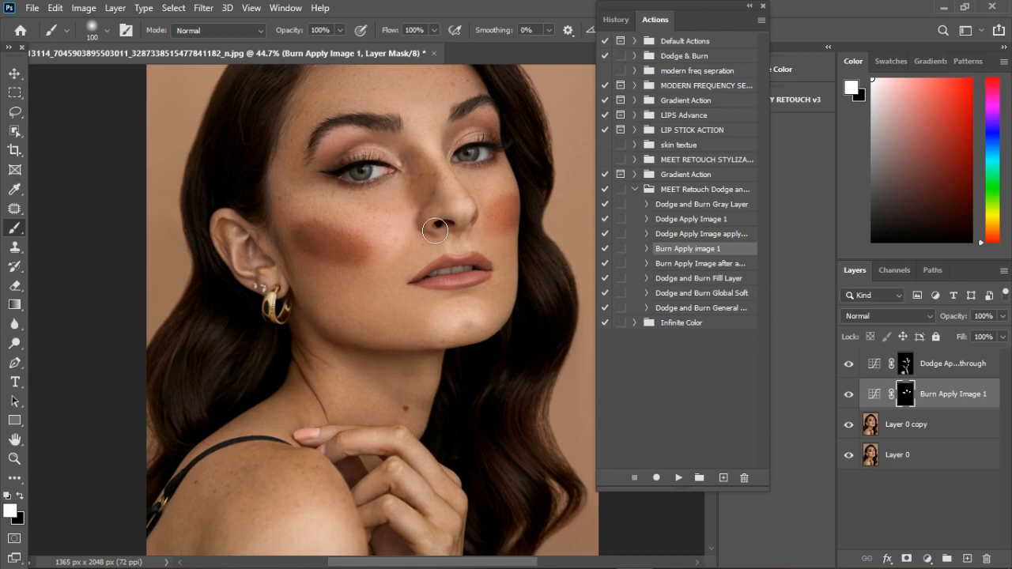
{"action": "scroll", "coordinate": [448, 221], "scroll_direction": "down", "scroll_amount": 2}
{"action": "scroll", "coordinate": [447, 220], "scroll_direction": "down", "scroll_amount": 2}
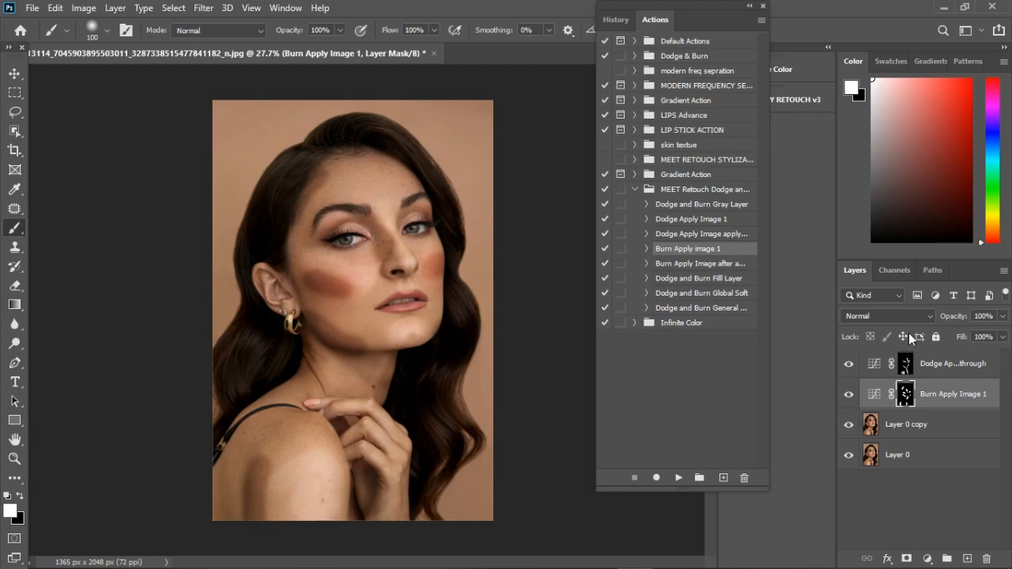
Run the second Burn Apply Image action on the painted burn mask and lower that layer's opacity to 48%.
{"action": "left_click", "coordinate": [693, 266]}
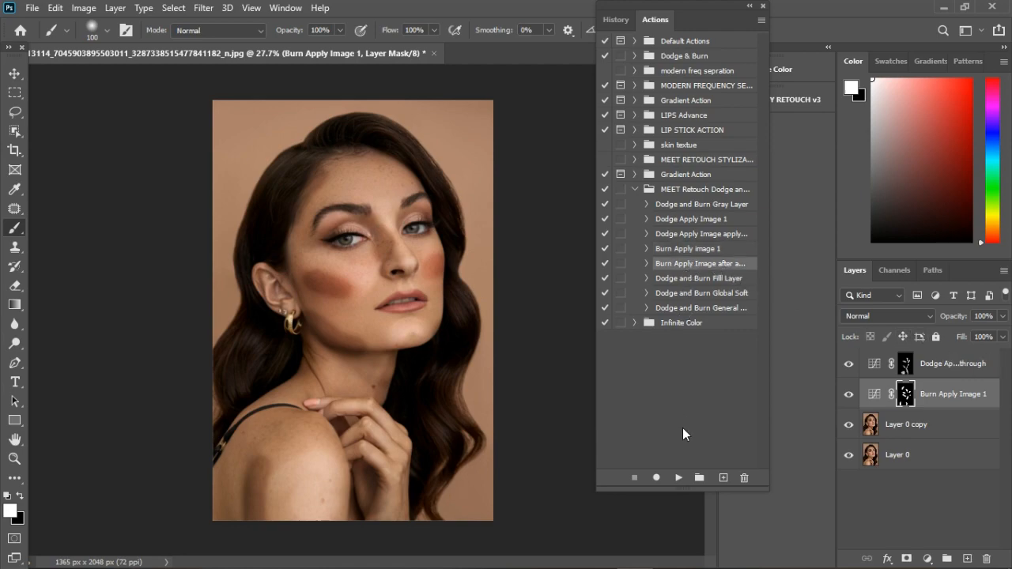
{"action": "left_click", "coordinate": [678, 478]}
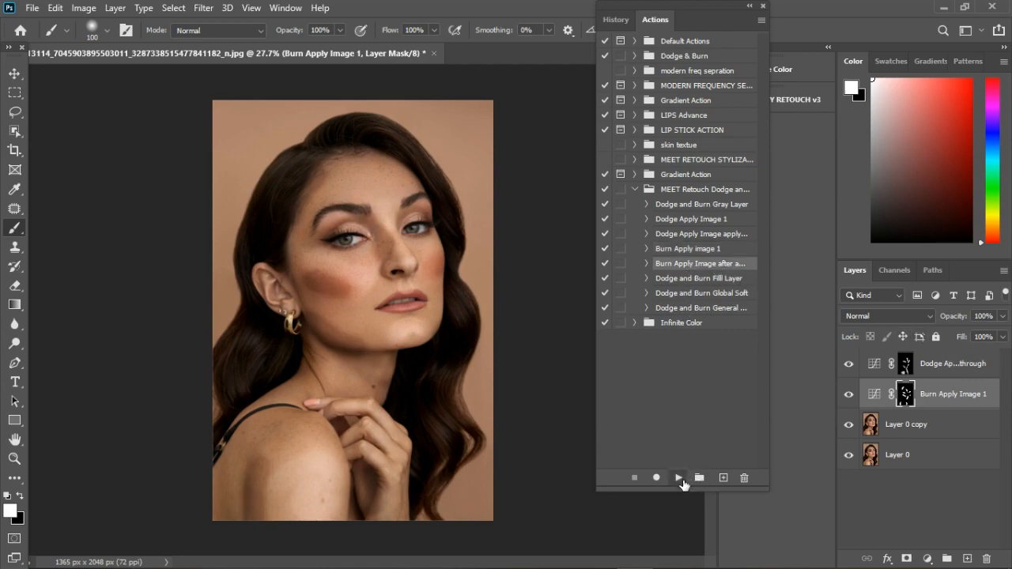
{"action": "left_click", "coordinate": [1003, 317]}
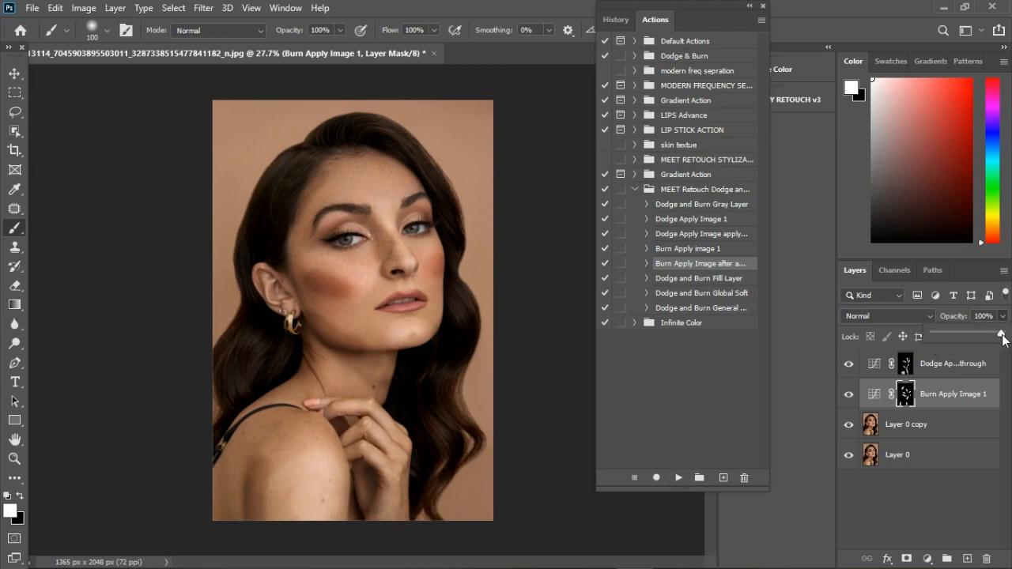
{"action": "left_click_drag", "start_coordinate": [975, 334], "coordinate": [970, 334]}
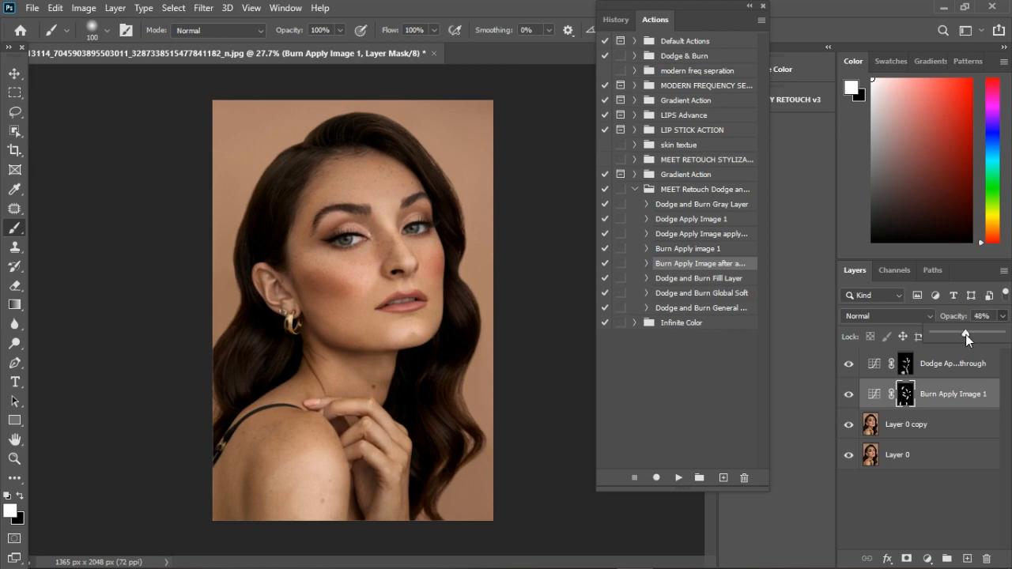
Group the Dodge and Burn Apply Image layers together and lower the group's opacity to 67%.
{"action": "left_click", "coordinate": [977, 372]}
{"action": "left_click", "coordinate": [975, 374]}
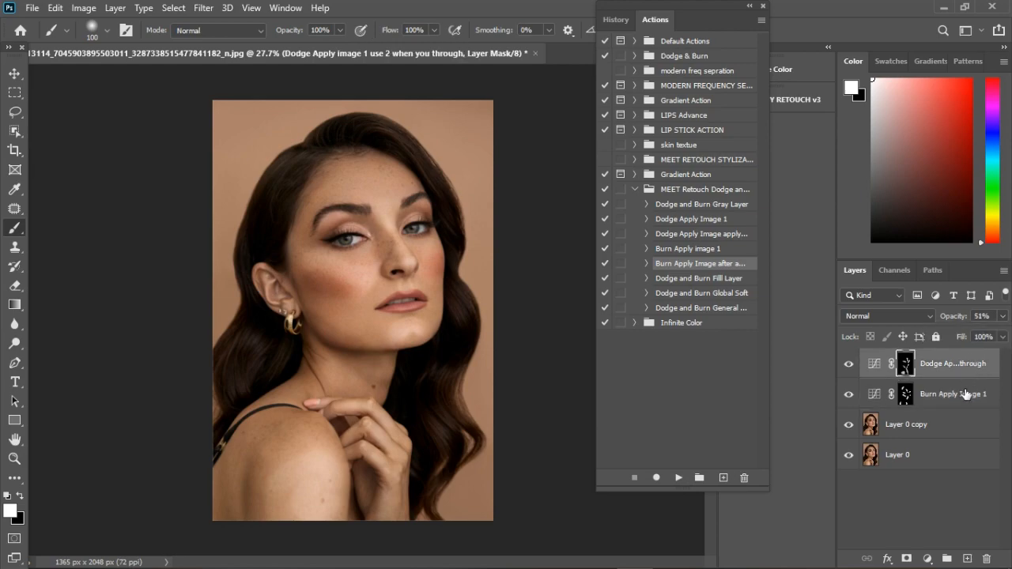
{"action": "left_click", "coordinate": [965, 396], "text": "shift"}
{"action": "left_click", "coordinate": [946, 559]}
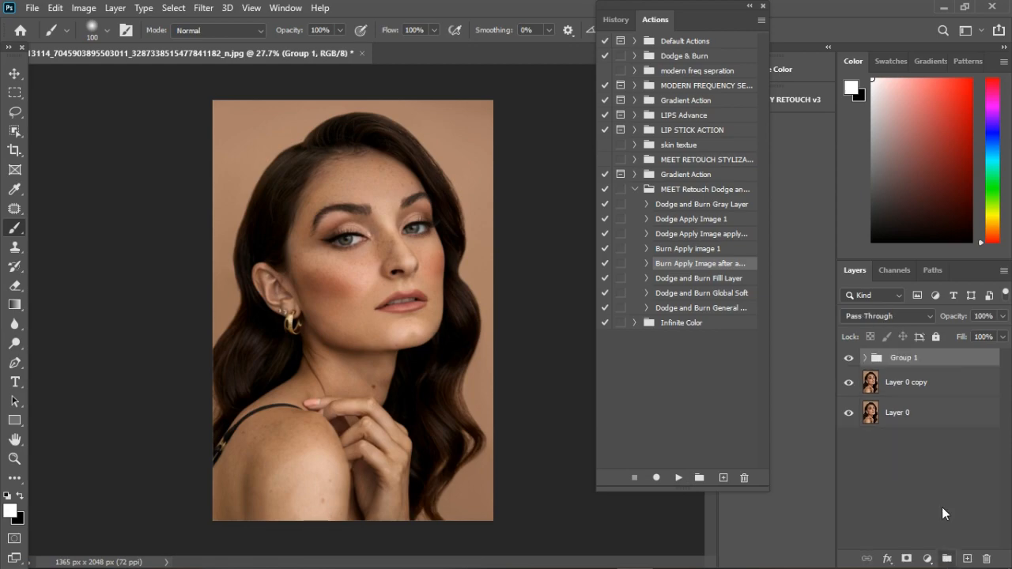
{"action": "left_click", "coordinate": [851, 361]}
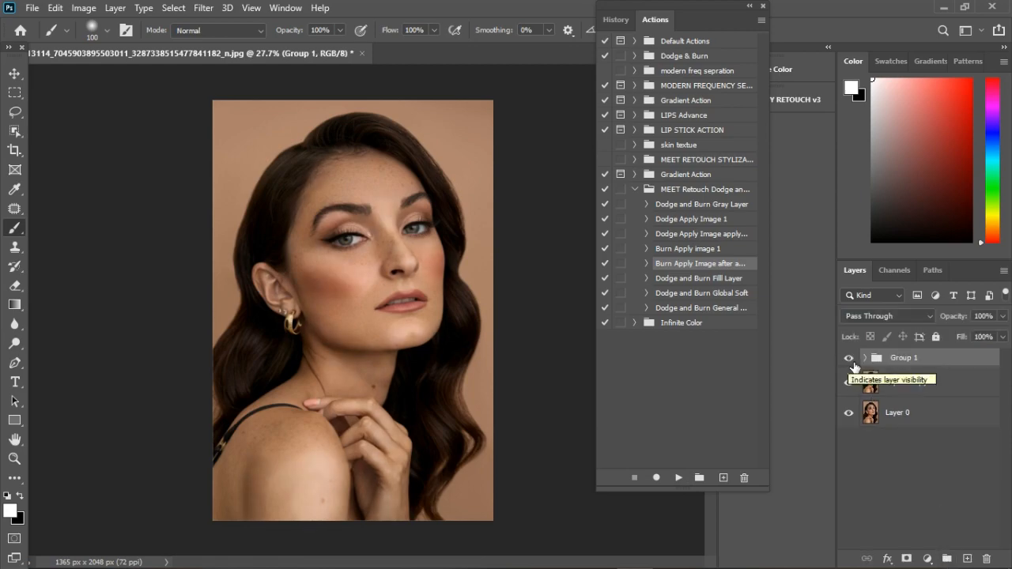
{"action": "left_click_drag", "start_coordinate": [1003, 319], "coordinate": [1001, 339]}
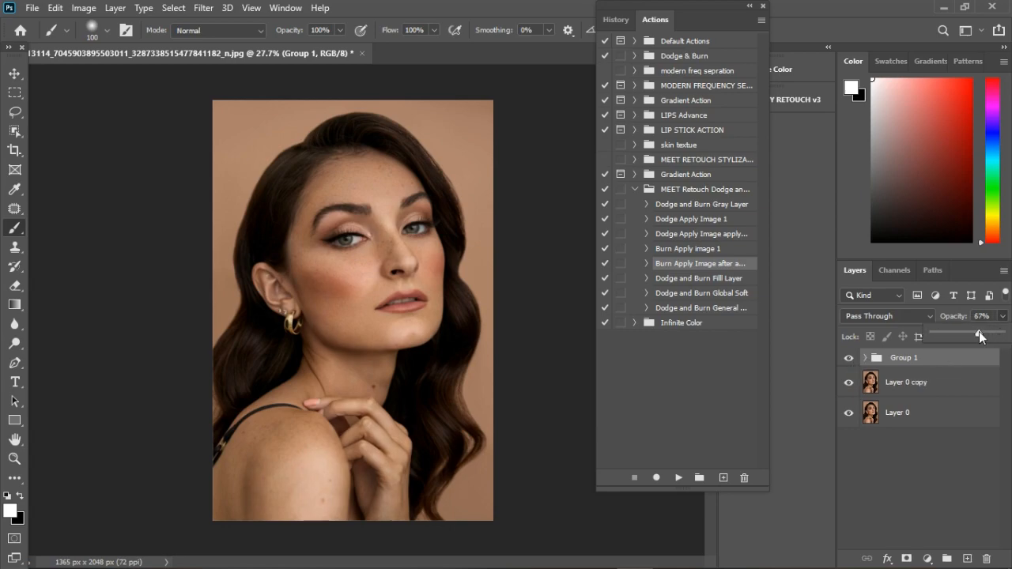
Compare the face with and without the grouped Apply Image dodge and burn layers.
{"action": "left_click", "coordinate": [851, 360]}
{"action": "left_click", "coordinate": [851, 360]}
{"action": "scroll", "coordinate": [353, 238], "scroll_direction": "up", "scroll_amount": 5}
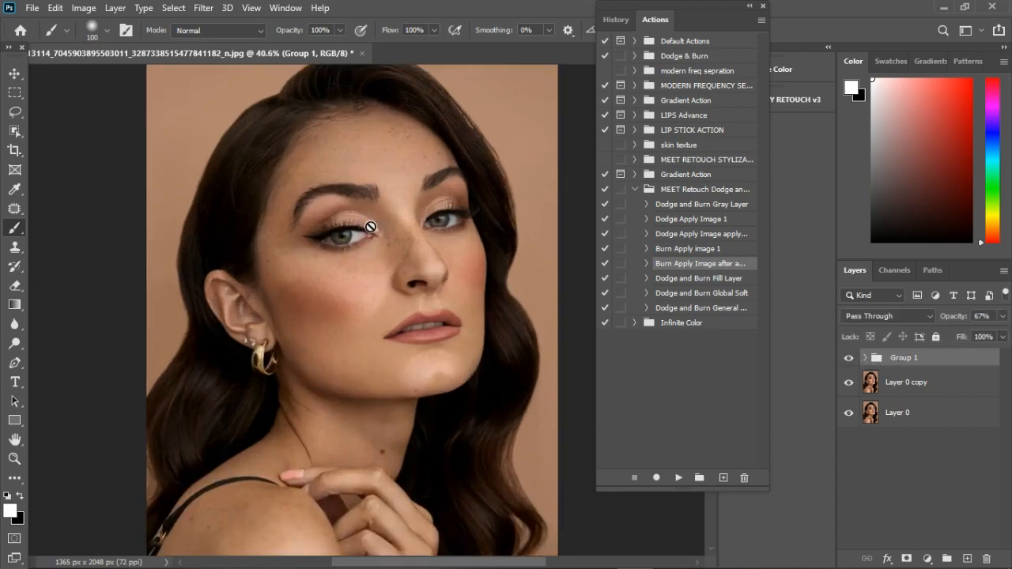
{"action": "left_click", "coordinate": [851, 361]}
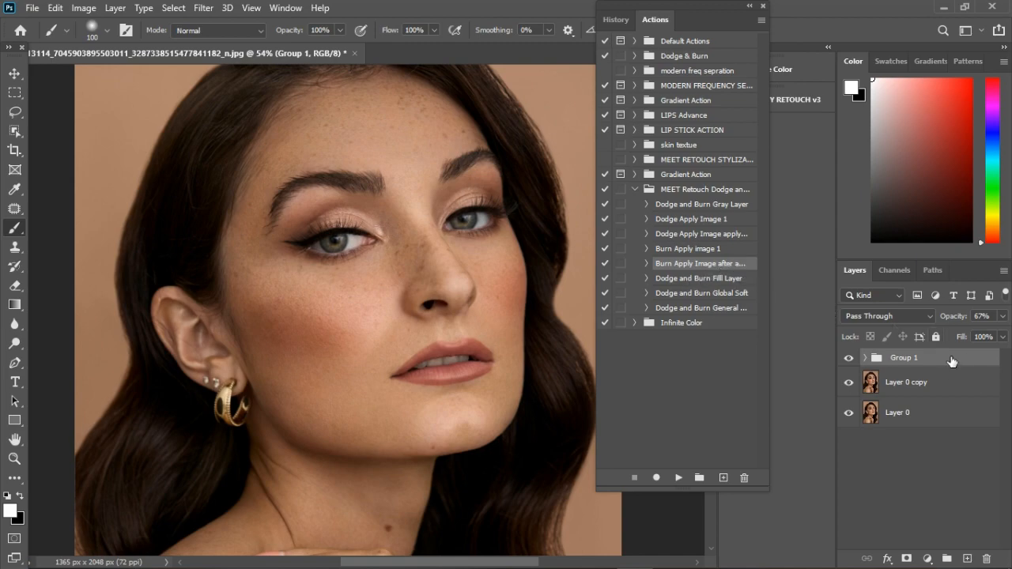
Delete the group of Apply Image layers and run the Dodge and Burn Fill Layer action.
{"action": "key", "text": "Delete"}
{"action": "left_click", "coordinate": [697, 282]}
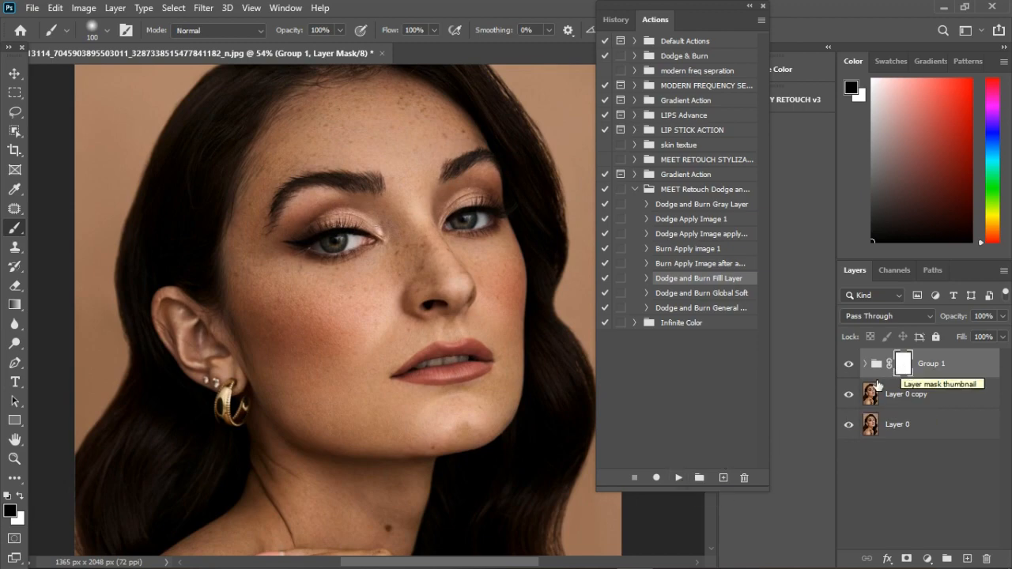
Compare the portrait with and without the masked group, and inspect the commands recorded in the Dodge and Burn Fill Layer action.
{"action": "scroll", "coordinate": [430, 340], "scroll_direction": "down", "scroll_amount": 5}
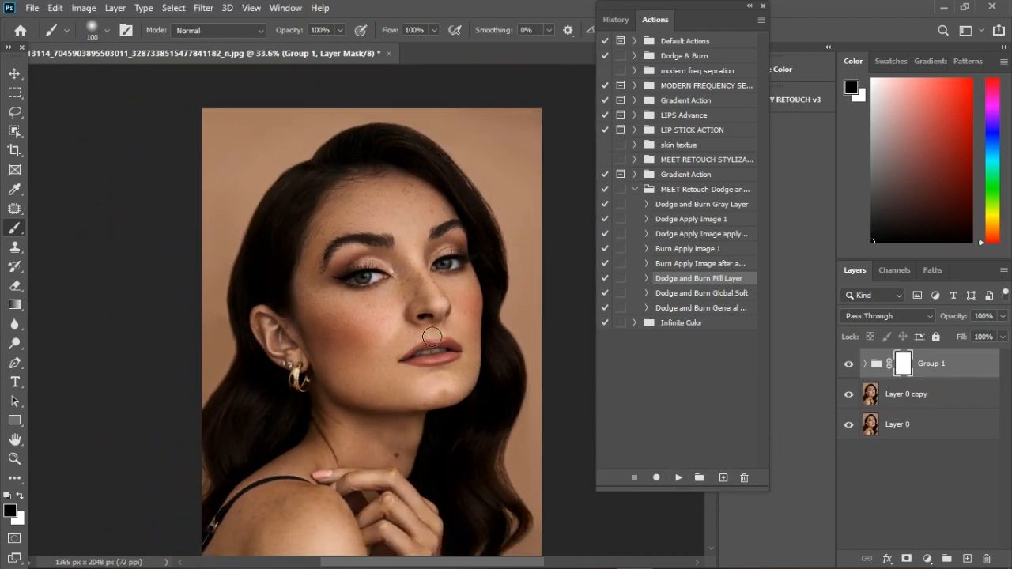
{"action": "scroll", "coordinate": [431, 249], "scroll_direction": "up", "scroll_amount": 2}
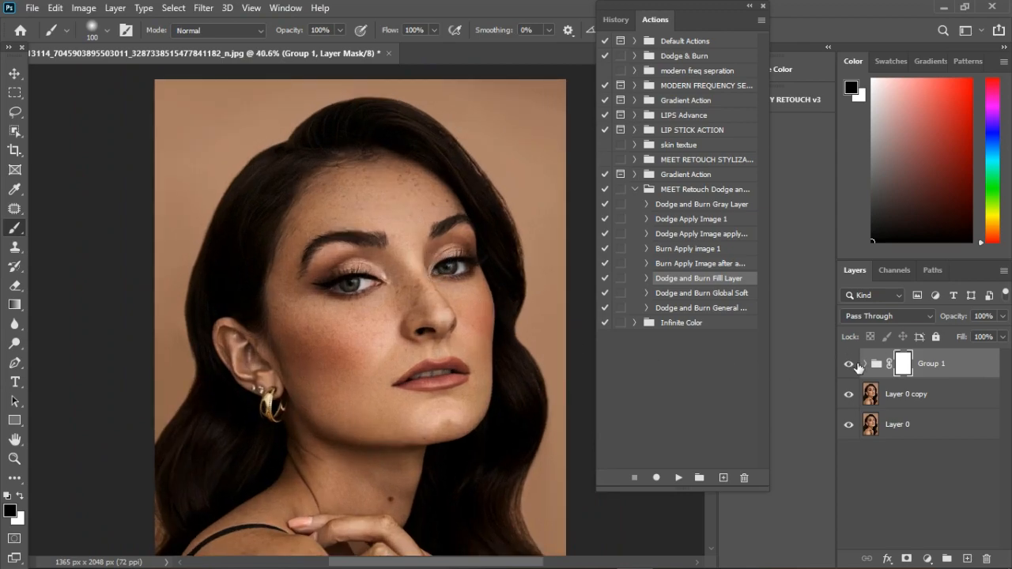
{"action": "left_click", "coordinate": [852, 366]}
{"action": "left_click", "coordinate": [852, 367]}
{"action": "left_click", "coordinate": [851, 366]}
{"action": "left_click", "coordinate": [851, 366]}
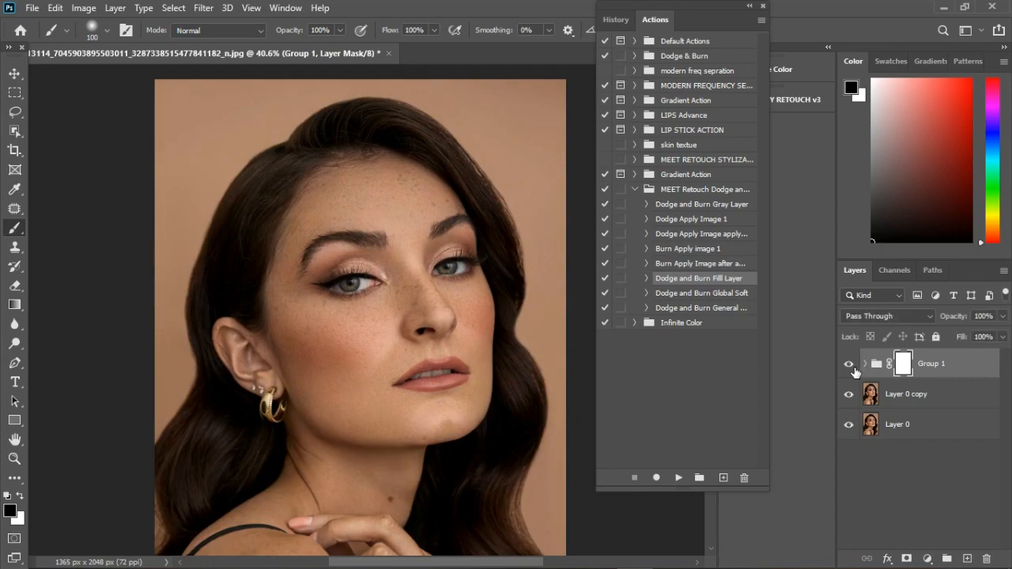
{"action": "left_click", "coordinate": [647, 278]}
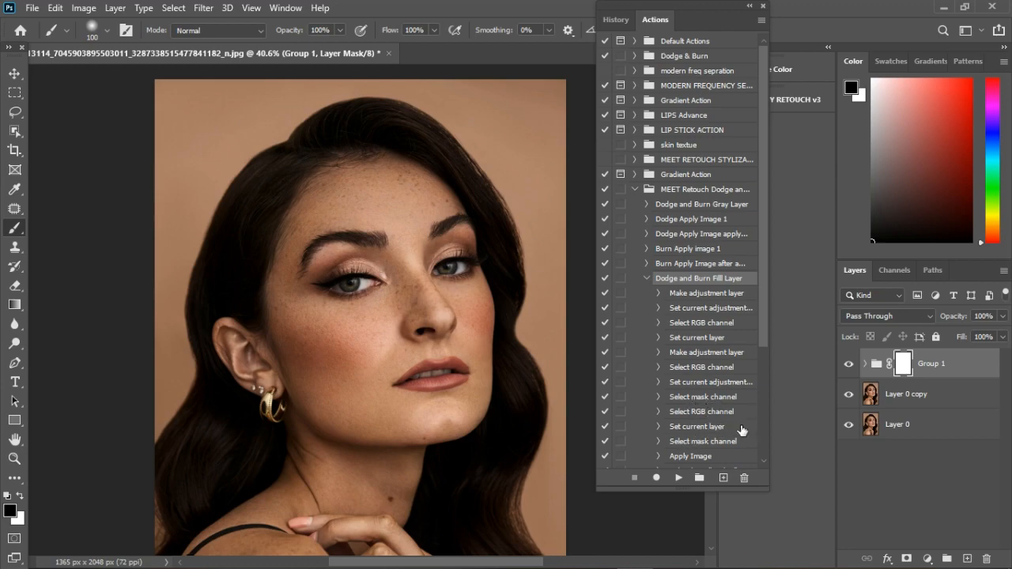
{"action": "left_click", "coordinate": [647, 279]}
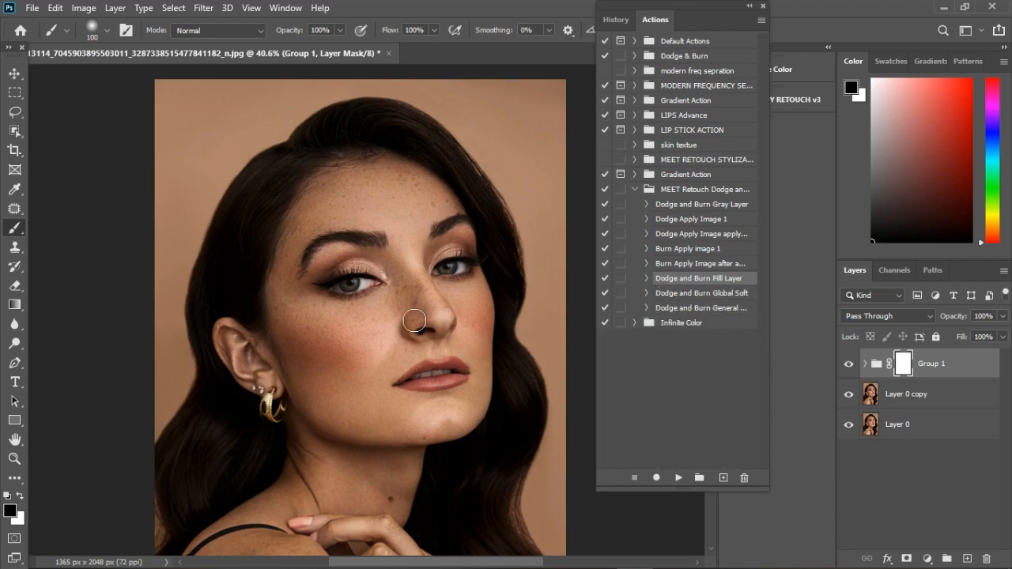
Check the masked group's effect on the full portrait and on the face by switching its visibility.
{"action": "scroll", "coordinate": [417, 322], "scroll_direction": "down", "scroll_amount": 2}
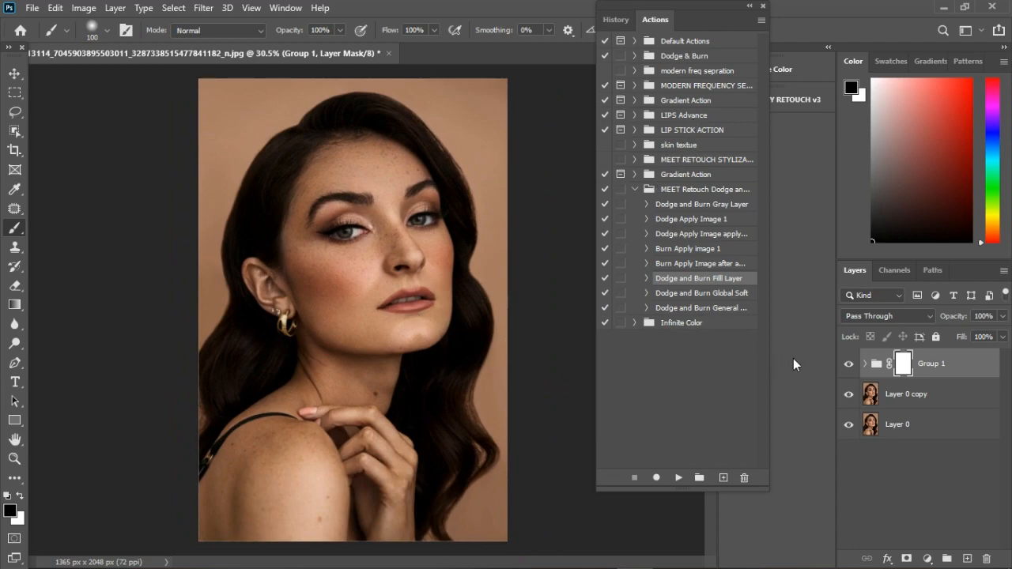
{"action": "left_click", "coordinate": [851, 365]}
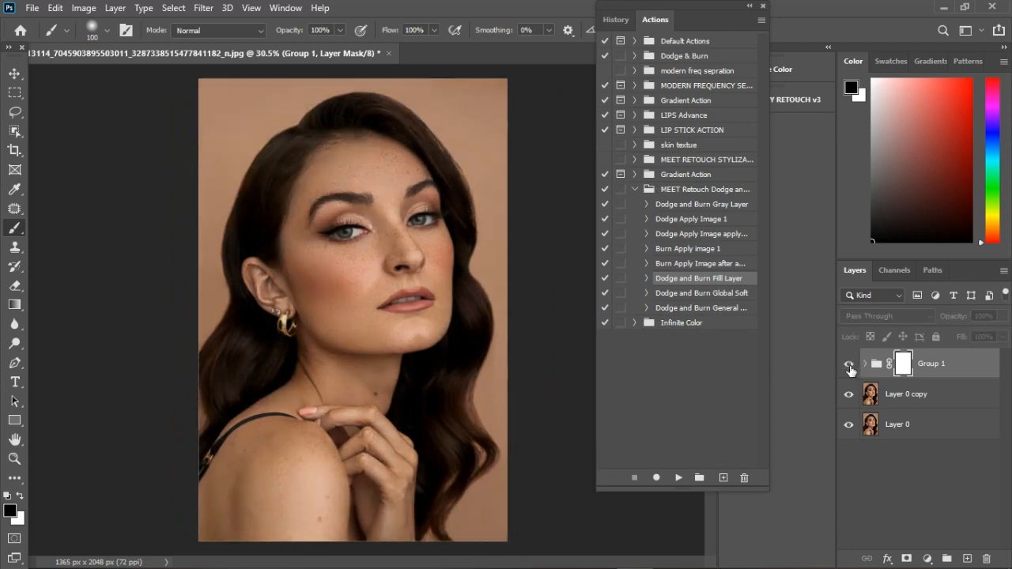
{"action": "left_click", "coordinate": [849, 366]}
{"action": "left_click", "coordinate": [850, 366]}
{"action": "left_click", "coordinate": [851, 366]}
{"action": "scroll", "coordinate": [371, 276], "scroll_direction": "up", "scroll_amount": 2}
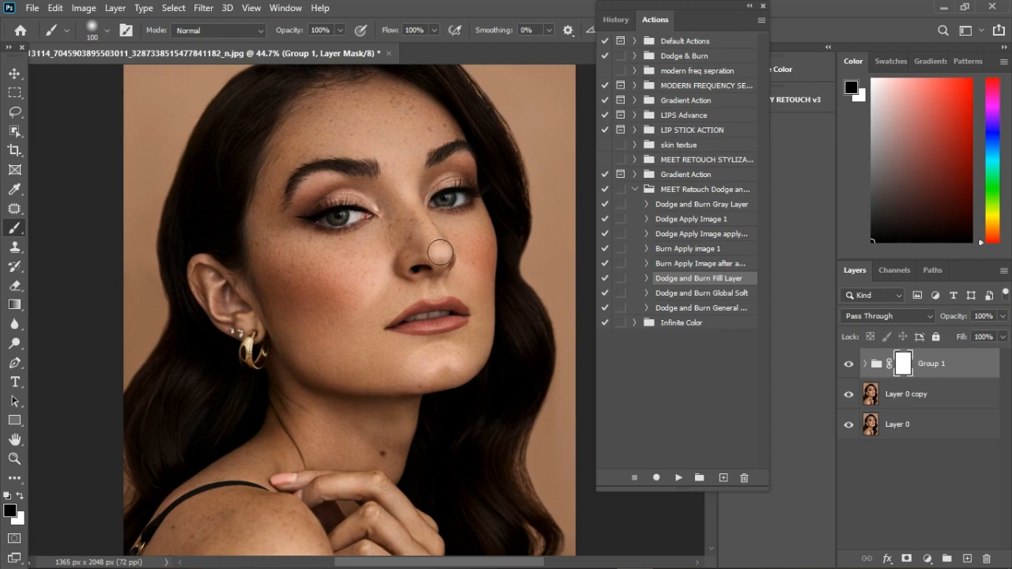
{"action": "key", "text": "ctrl+z"}
{"action": "left_click", "coordinate": [849, 365]}
{"action": "left_click", "coordinate": [850, 365]}
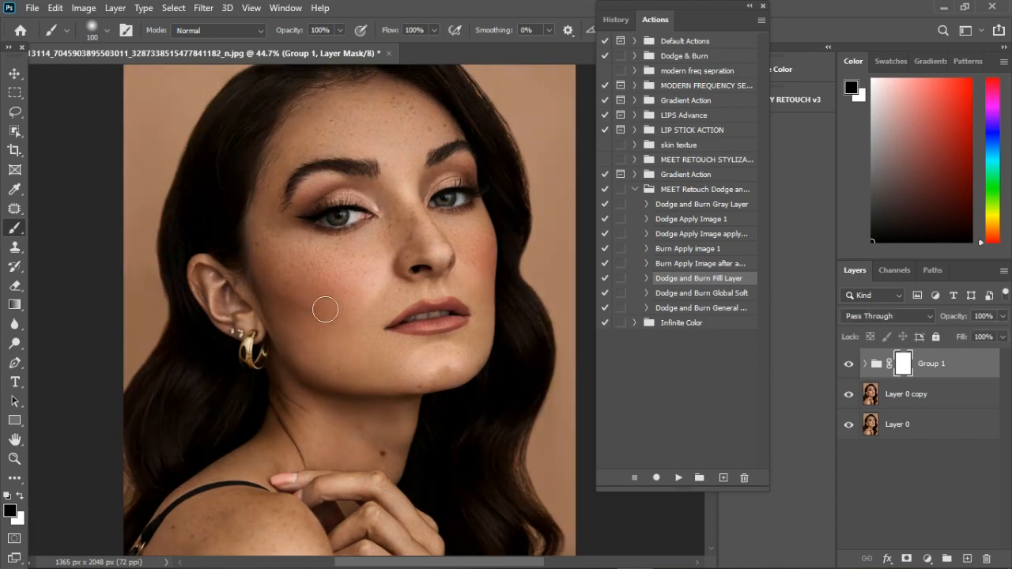
Try painting black over the cheek on the group's white mask, and undo the stroke.
{"action": "mouse_move", "coordinate": [293, 303]}
{"action": "left_mouse_down"}
{"action": "mouse_move", "coordinate": [334, 337]}
{"action": "mouse_move", "coordinate": [365, 341]}
{"action": "left_mouse_up"}
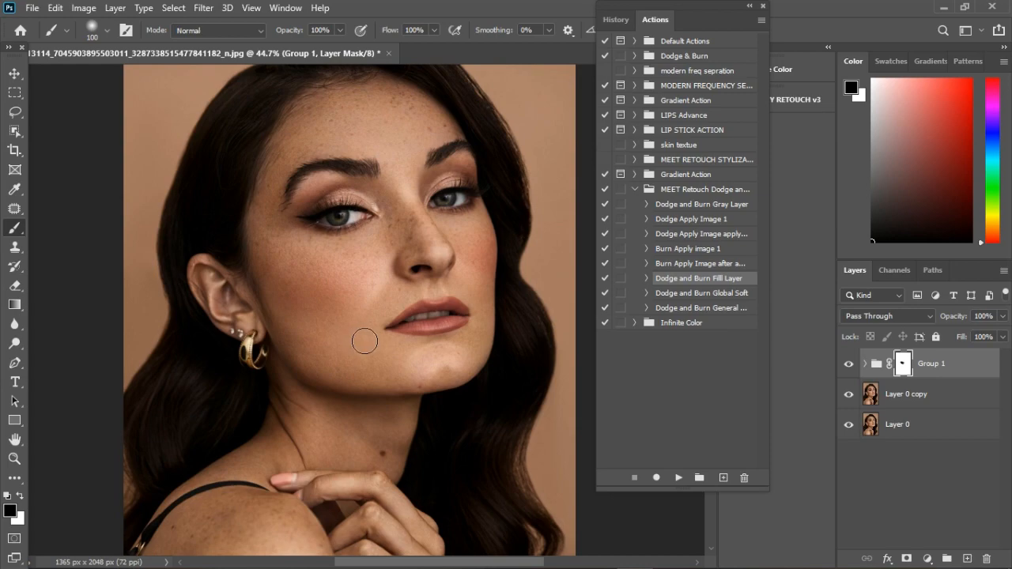
{"action": "key", "text": "ctrl+z"}
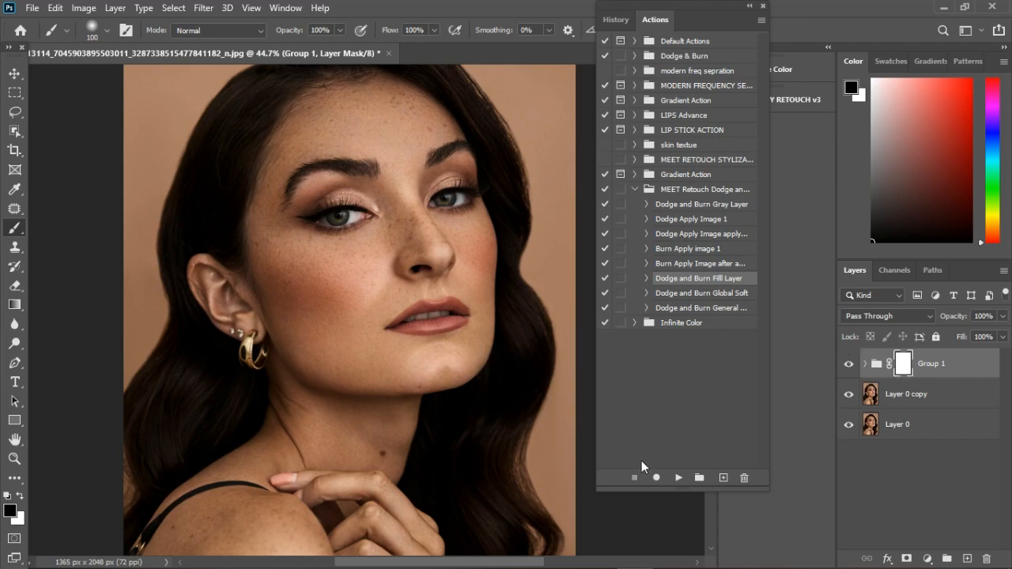
Invert the group's mask to black and paint white over the nose, both cheeks and the chin.
{"action": "key", "text": "ctrl+i"}
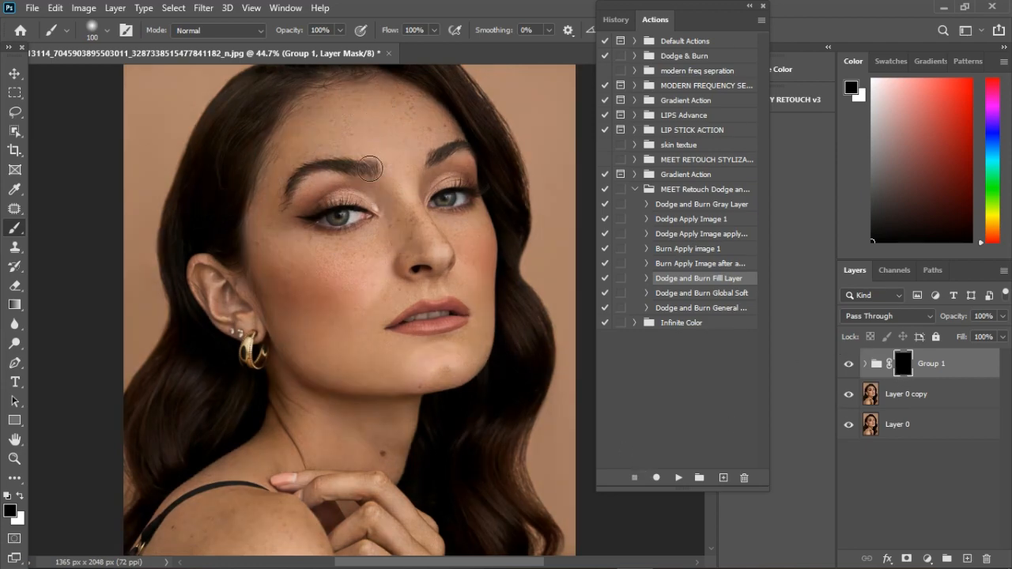
{"action": "key", "text": "x"}
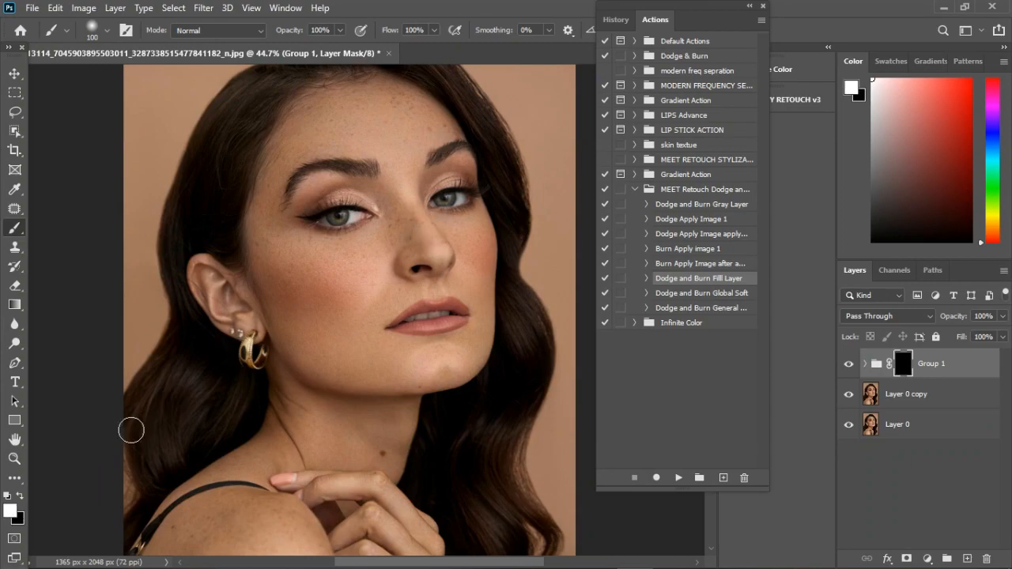
{"action": "left_click_drag", "start_coordinate": [421, 195], "coordinate": [427, 212]}
{"action": "mouse_move", "coordinate": [433, 270]}
{"action": "left_mouse_down"}
{"action": "mouse_move", "coordinate": [414, 254]}
{"action": "mouse_move", "coordinate": [400, 211]}
{"action": "mouse_move", "coordinate": [413, 228]}
{"action": "mouse_move", "coordinate": [437, 221]}
{"action": "left_mouse_up"}
{"action": "mouse_move", "coordinate": [326, 308]}
{"action": "left_mouse_down"}
{"action": "mouse_move", "coordinate": [301, 287]}
{"action": "mouse_move", "coordinate": [341, 295]}
{"action": "mouse_move", "coordinate": [342, 279]}
{"action": "mouse_move", "coordinate": [287, 271]}
{"action": "mouse_move", "coordinate": [313, 266]}
{"action": "mouse_move", "coordinate": [370, 293]}
{"action": "mouse_move", "coordinate": [363, 314]}
{"action": "mouse_move", "coordinate": [316, 304]}
{"action": "mouse_move", "coordinate": [357, 320]}
{"action": "mouse_move", "coordinate": [484, 280]}
{"action": "left_mouse_up"}
{"action": "mouse_move", "coordinate": [439, 382]}
{"action": "left_mouse_down"}
{"action": "mouse_move", "coordinate": [472, 387]}
{"action": "mouse_move", "coordinate": [445, 392]}
{"action": "left_mouse_up"}
{"action": "mouse_move", "coordinate": [444, 289]}
{"action": "left_mouse_down"}
{"action": "mouse_move", "coordinate": [452, 293]}
{"action": "mouse_move", "coordinate": [434, 277]}
{"action": "left_mouse_up"}
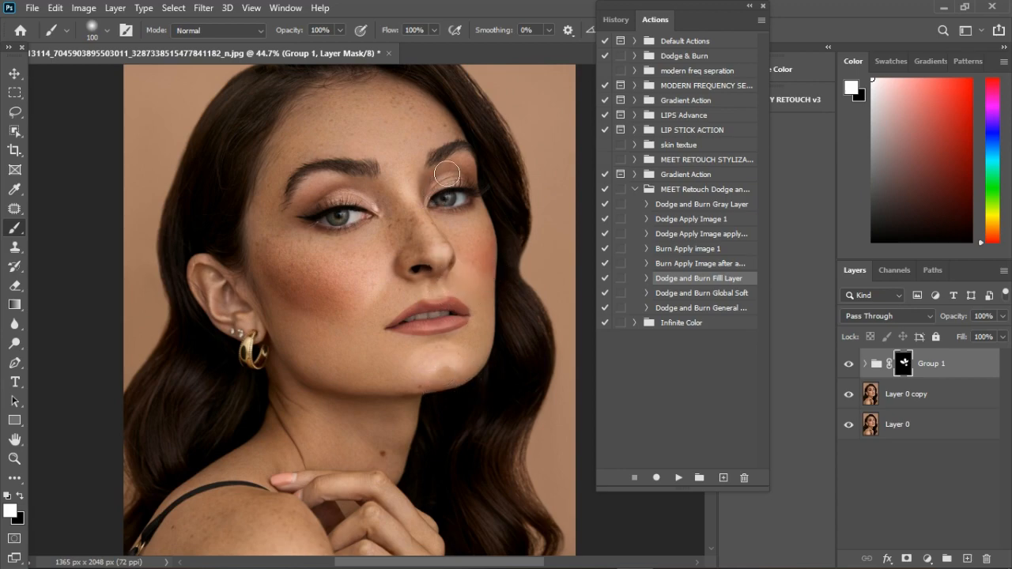
Try painting white over both eyelids on the group's mask, and paint them back out with black.
{"action": "left_click_drag", "start_coordinate": [311, 200], "coordinate": [488, 161]}
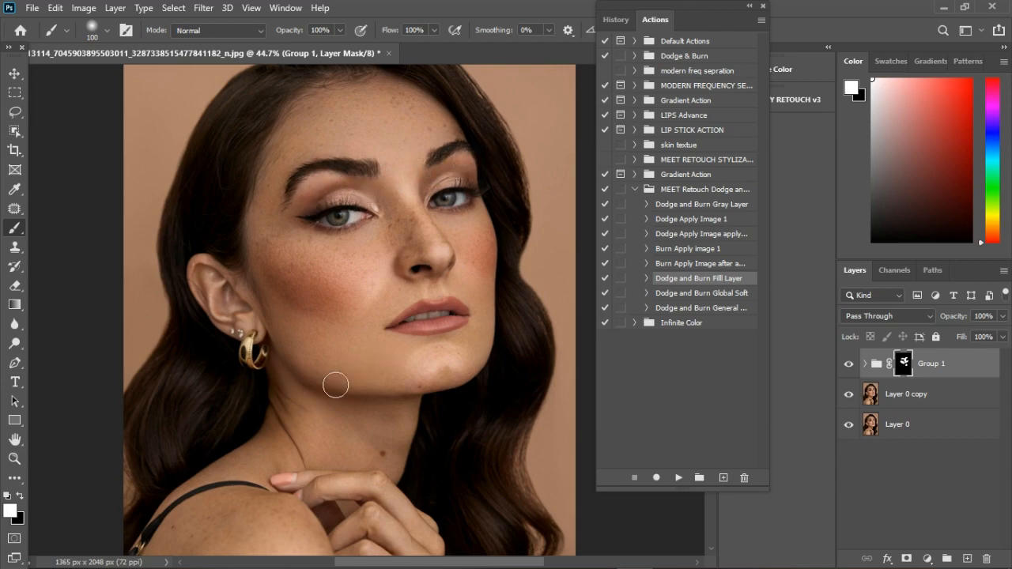
{"action": "key", "text": "x"}
{"action": "mouse_move", "coordinate": [303, 219]}
{"action": "left_mouse_down"}
{"action": "mouse_move", "coordinate": [324, 185]}
{"action": "mouse_move", "coordinate": [399, 182]}
{"action": "mouse_move", "coordinate": [477, 179]}
{"action": "left_mouse_up"}
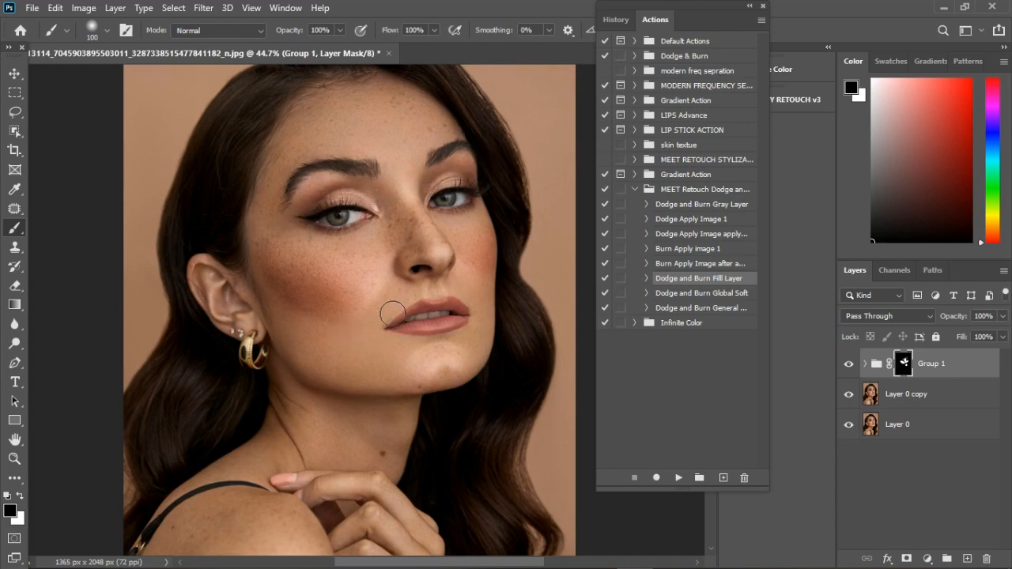
Paint white on the group's mask along the forehead, temple, outer cheek and jawline.
{"action": "key", "text": "x"}
{"action": "mouse_move", "coordinate": [323, 120]}
{"action": "left_mouse_down"}
{"action": "mouse_move", "coordinate": [290, 144]}
{"action": "mouse_move", "coordinate": [252, 264]}
{"action": "left_mouse_up"}
{"action": "mouse_move", "coordinate": [344, 91]}
{"action": "left_mouse_down"}
{"action": "mouse_move", "coordinate": [452, 118]}
{"action": "mouse_move", "coordinate": [474, 139]}
{"action": "left_mouse_up"}
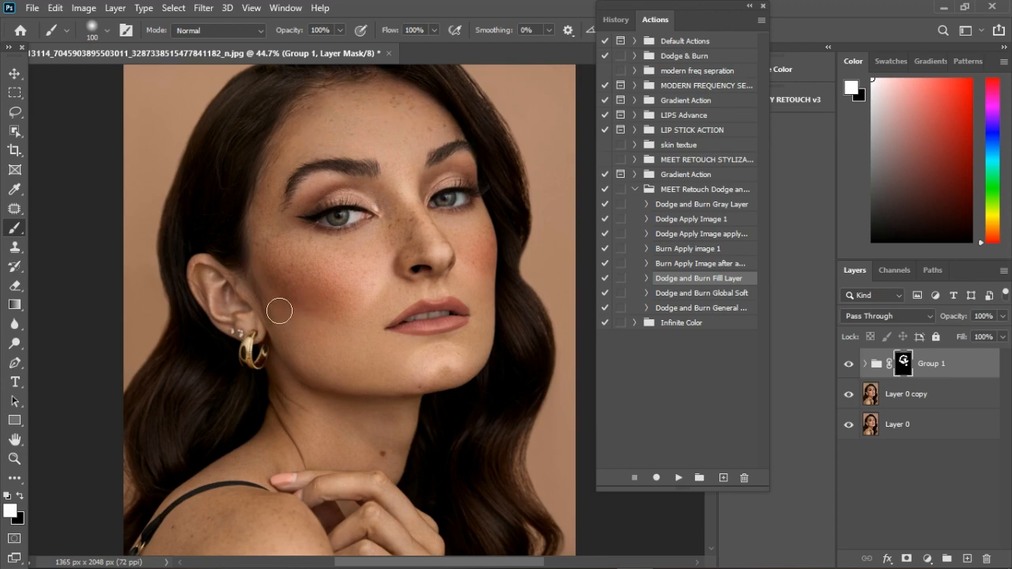
{"action": "mouse_move", "coordinate": [287, 339]}
{"action": "left_mouse_down"}
{"action": "mouse_move", "coordinate": [335, 394]}
{"action": "mouse_move", "coordinate": [442, 397]}
{"action": "left_mouse_up"}
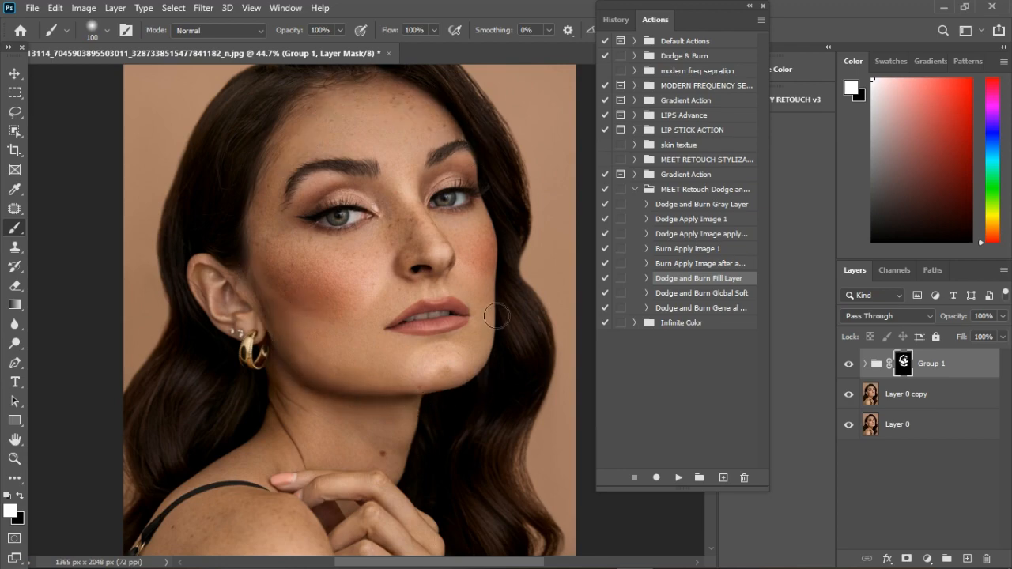
Enlarge the brush to 175 and paint white on the group's mask over the shoulder, hand, neck and side of the face.
{"action": "key", "text": "ctrl+minus"}
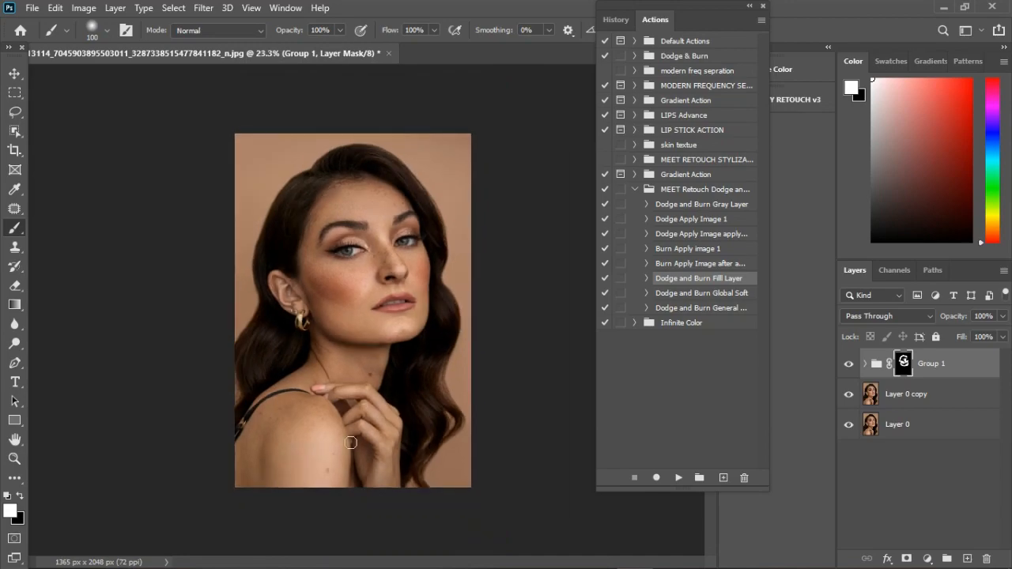
{"action": "scroll", "coordinate": [376, 362], "scroll_direction": "up", "scroll_amount": 2}
{"action": "key", "text": "bracketright"}
{"action": "key", "text": "bracketright"}
{"action": "key", "text": "bracketright"}
{"action": "mouse_move", "coordinate": [291, 457]}
{"action": "left_mouse_down"}
{"action": "mouse_move", "coordinate": [236, 486]}
{"action": "mouse_move", "coordinate": [201, 538]}
{"action": "left_mouse_up"}
{"action": "mouse_move", "coordinate": [377, 498]}
{"action": "left_mouse_down"}
{"action": "mouse_move", "coordinate": [396, 506]}
{"action": "mouse_move", "coordinate": [379, 451]}
{"action": "mouse_move", "coordinate": [418, 515]}
{"action": "mouse_move", "coordinate": [415, 441]}
{"action": "mouse_move", "coordinate": [403, 407]}
{"action": "mouse_move", "coordinate": [388, 451]}
{"action": "mouse_move", "coordinate": [341, 339]}
{"action": "left_mouse_up"}
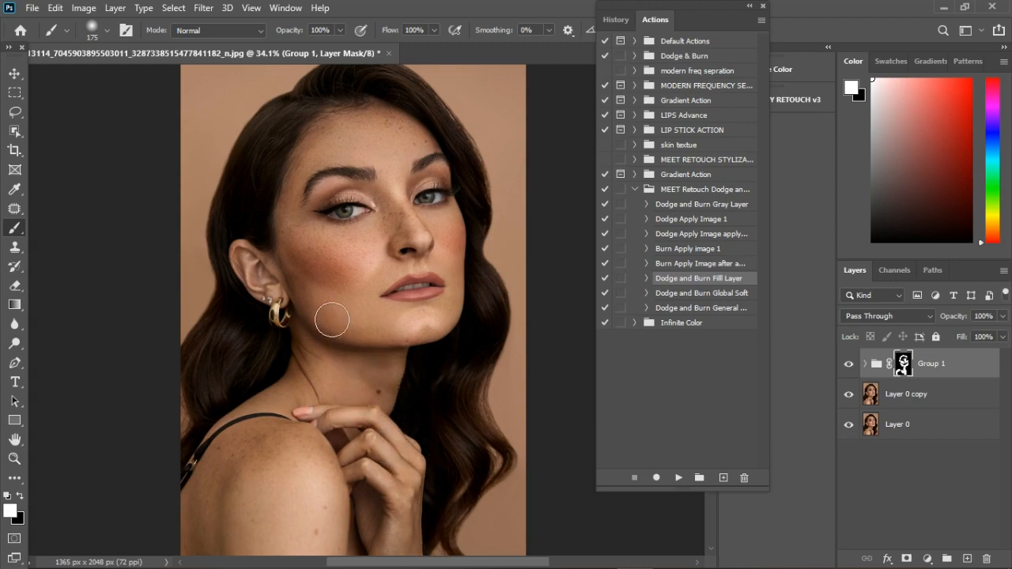
{"action": "mouse_move", "coordinate": [320, 161]}
{"action": "left_mouse_down"}
{"action": "mouse_move", "coordinate": [299, 243]}
{"action": "mouse_move", "coordinate": [330, 300]}
{"action": "mouse_move", "coordinate": [353, 313]}
{"action": "left_mouse_up"}
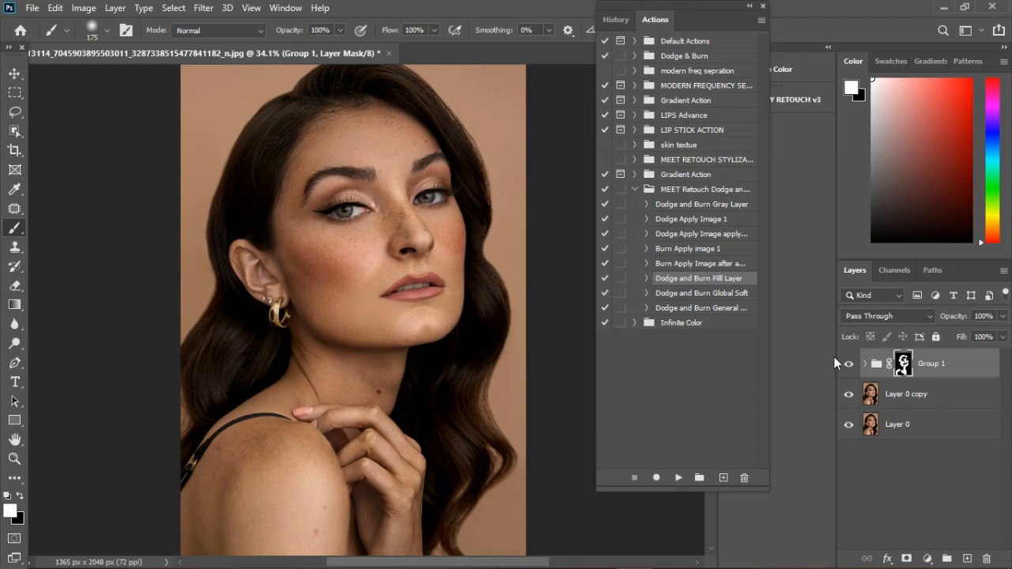
Compare the portrait with and without the painted group, at wider view and close up on the face.
{"action": "left_click", "coordinate": [858, 369]}
{"action": "left_click", "coordinate": [859, 369]}
{"action": "scroll", "coordinate": [321, 212], "scroll_direction": "up", "scroll_amount": 1}
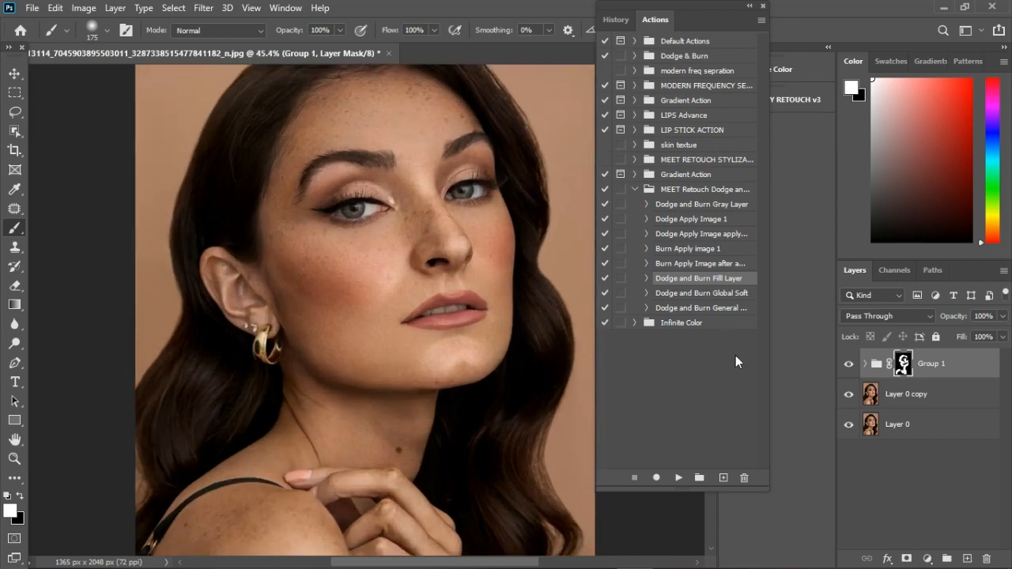
{"action": "left_click", "coordinate": [855, 370]}
{"action": "left_click", "coordinate": [854, 370]}
Duplicate the masked Group 1 and lower the copy's opacity to 58%.
{"action": "left_click", "coordinate": [929, 370]}
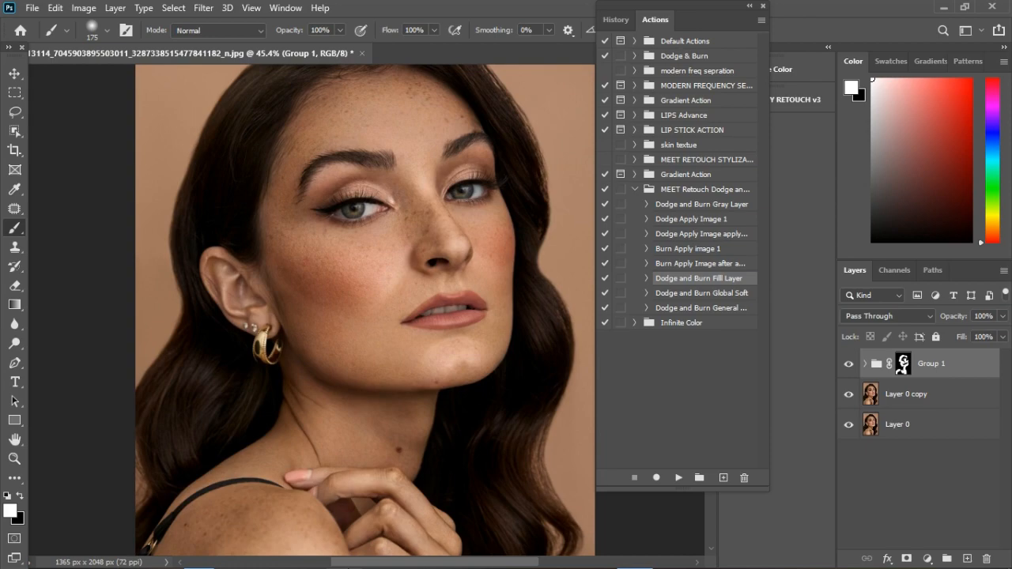
{"action": "key", "text": "ctrl+j"}
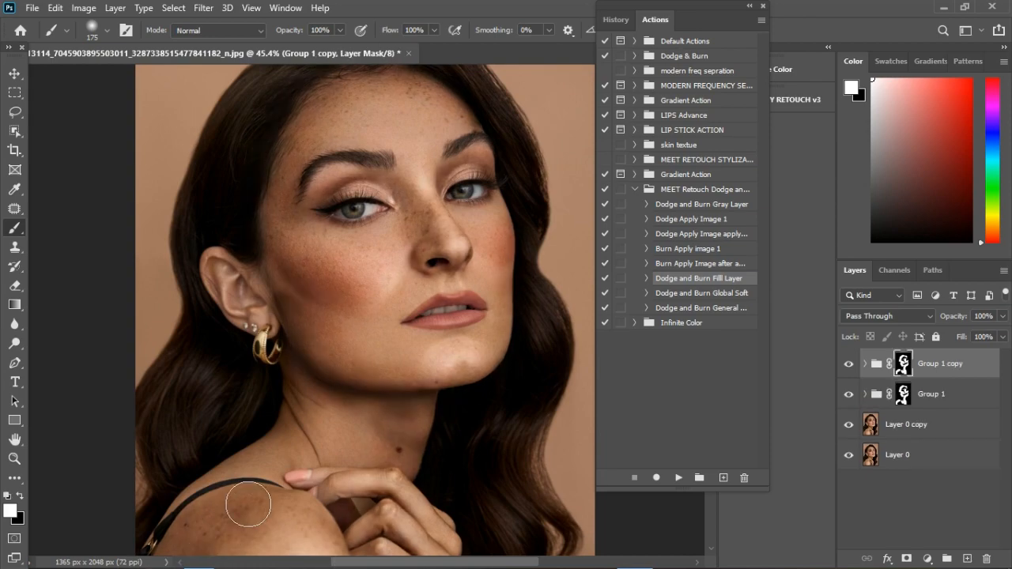
{"action": "left_click", "coordinate": [854, 370]}
{"action": "left_click", "coordinate": [1003, 316]}
{"action": "left_click_drag", "start_coordinate": [1001, 335], "coordinate": [974, 335]}
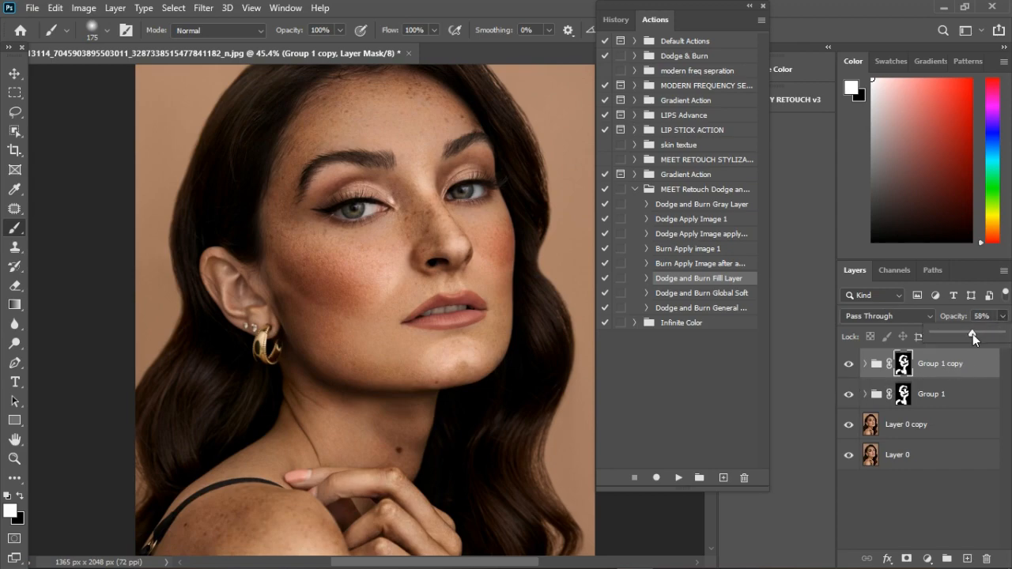
Put Group 1 and its copy into a new group and compare the portrait with and without it.
{"action": "left_click", "coordinate": [957, 389]}
{"action": "left_click", "coordinate": [957, 389], "text": "shift"}
{"action": "left_click", "coordinate": [946, 559]}
{"action": "left_click", "coordinate": [850, 358]}
{"action": "left_click", "coordinate": [851, 359]}
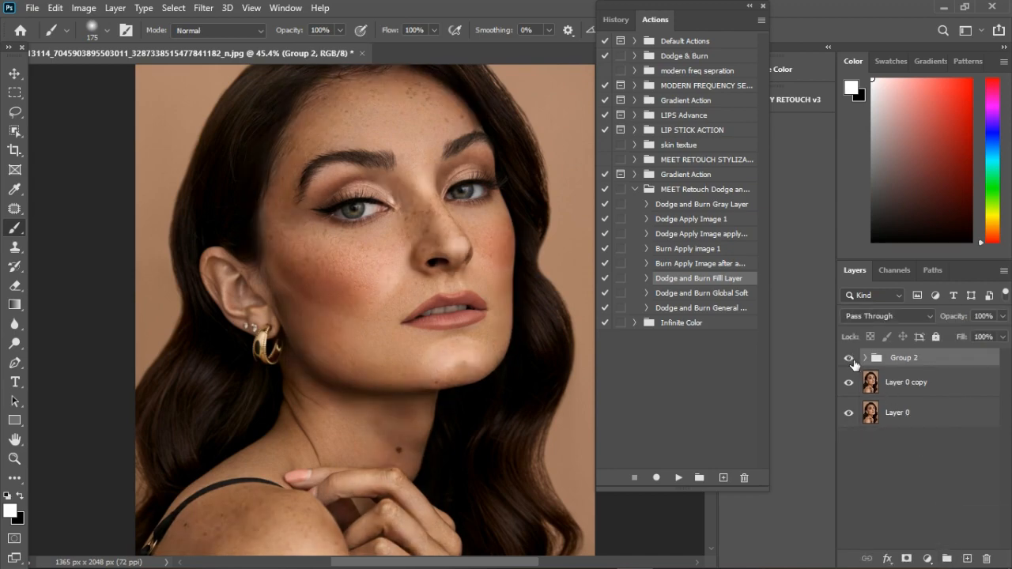
{"action": "scroll", "coordinate": [420, 247], "scroll_direction": "down", "scroll_amount": 2}
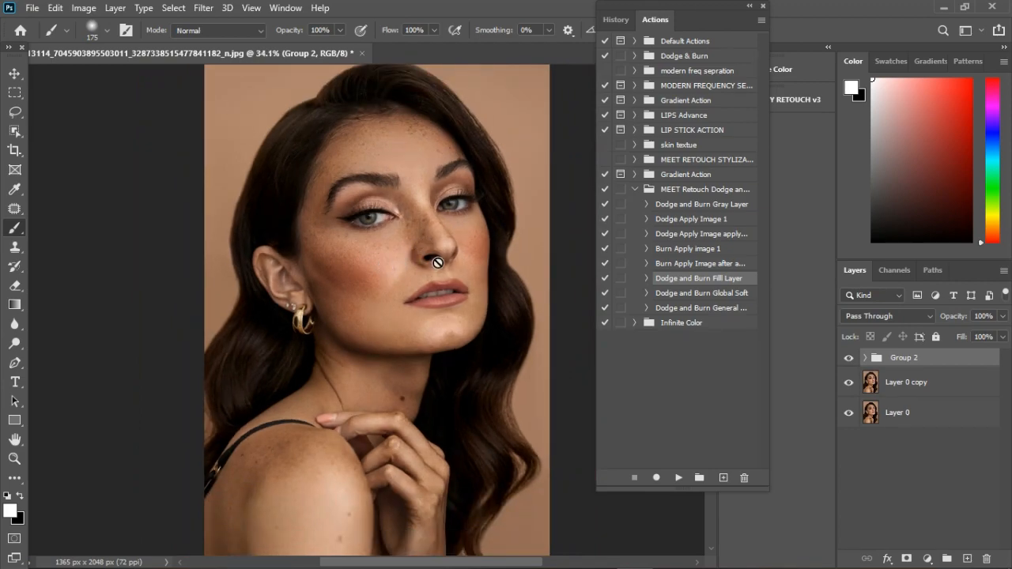
{"action": "scroll", "coordinate": [437, 263], "scroll_direction": "down", "scroll_amount": 1}
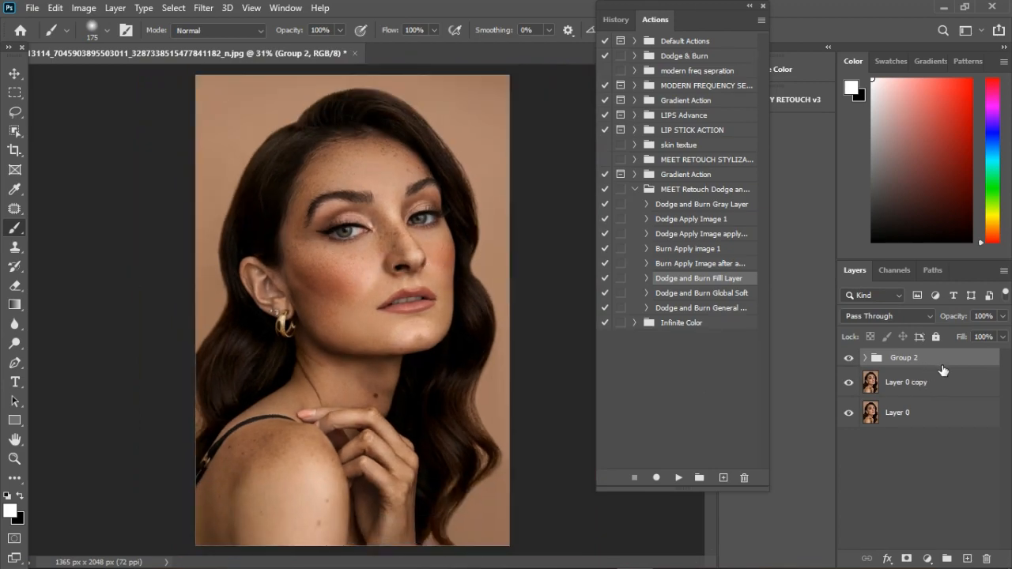
Delete Group 2 with its dodge and burn layers.
{"action": "key", "text": "Delete"}
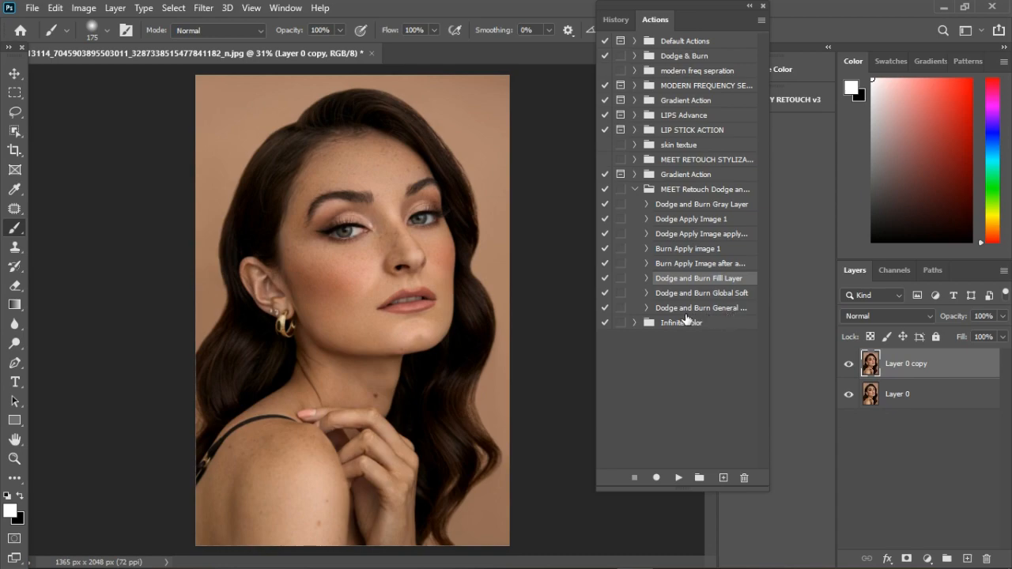
Look over the Dodge and Burn General action's steps and the BEAUTY RETOUCH v3 dodge and burn tools, closing both when done.
{"action": "left_click", "coordinate": [647, 308]}
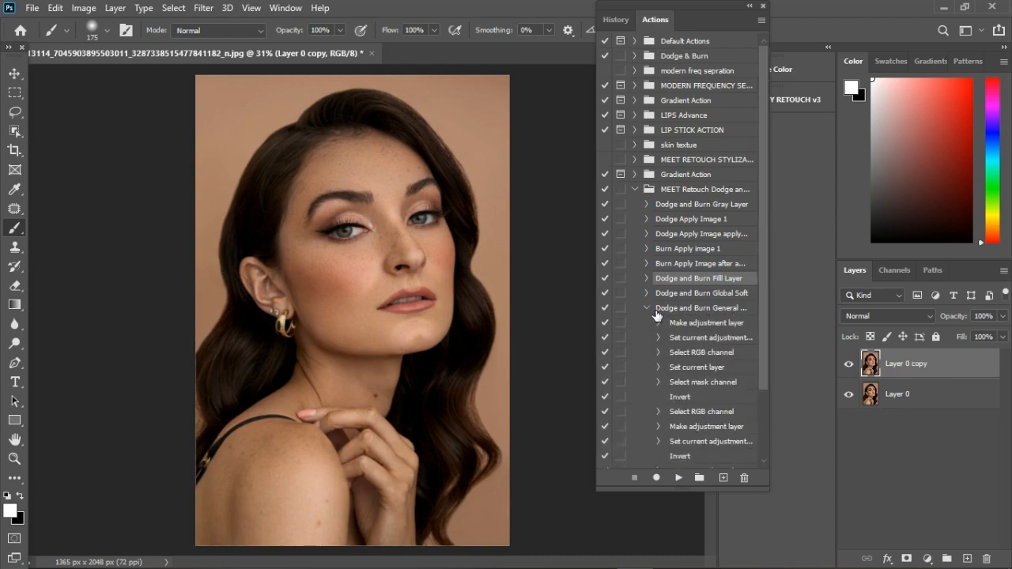
{"action": "left_click", "coordinate": [655, 311]}
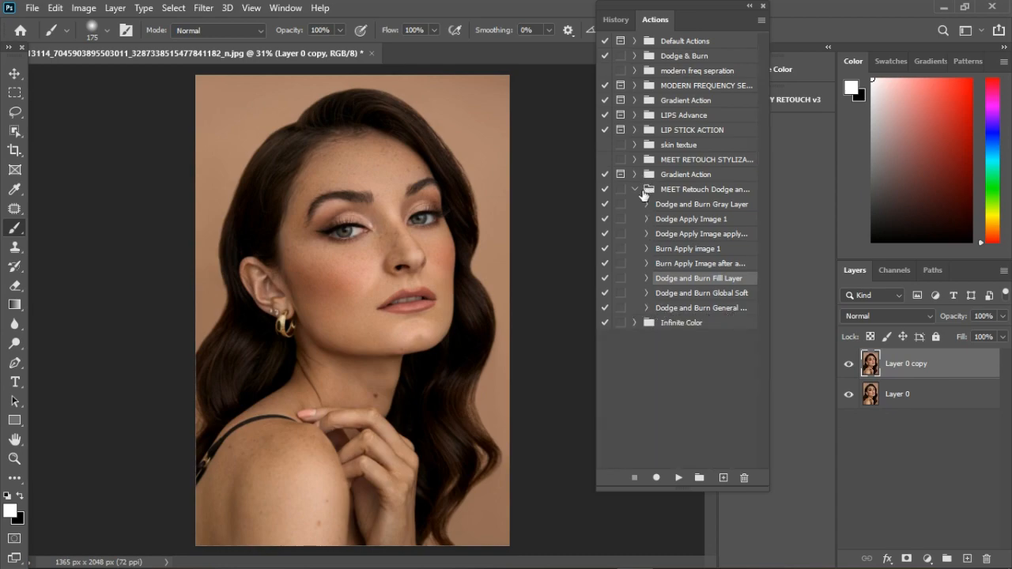
{"action": "left_click", "coordinate": [637, 190]}
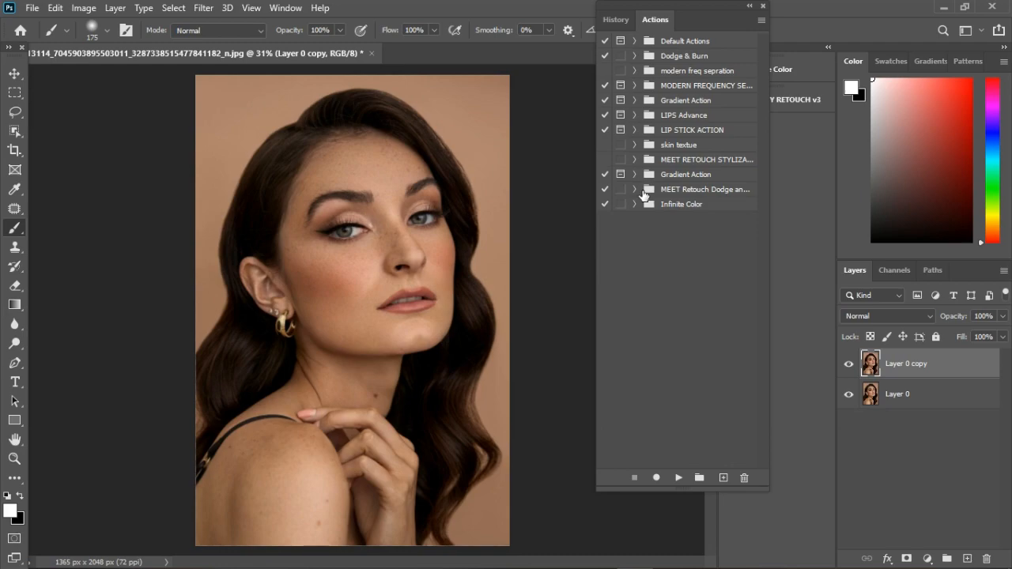
{"action": "left_click", "coordinate": [763, 7]}
{"action": "left_click", "coordinate": [771, 100]}
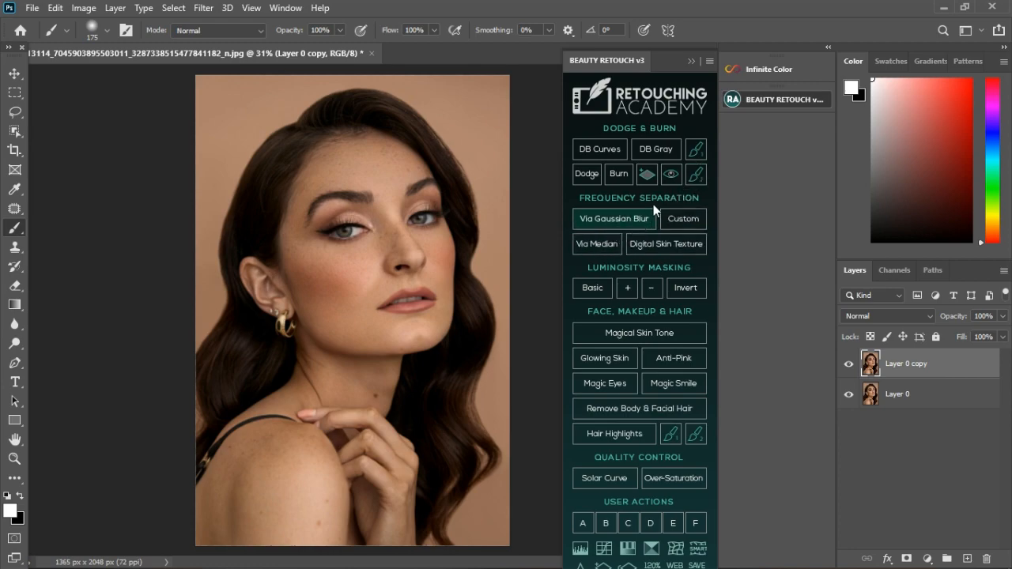
{"action": "left_click", "coordinate": [691, 62]}
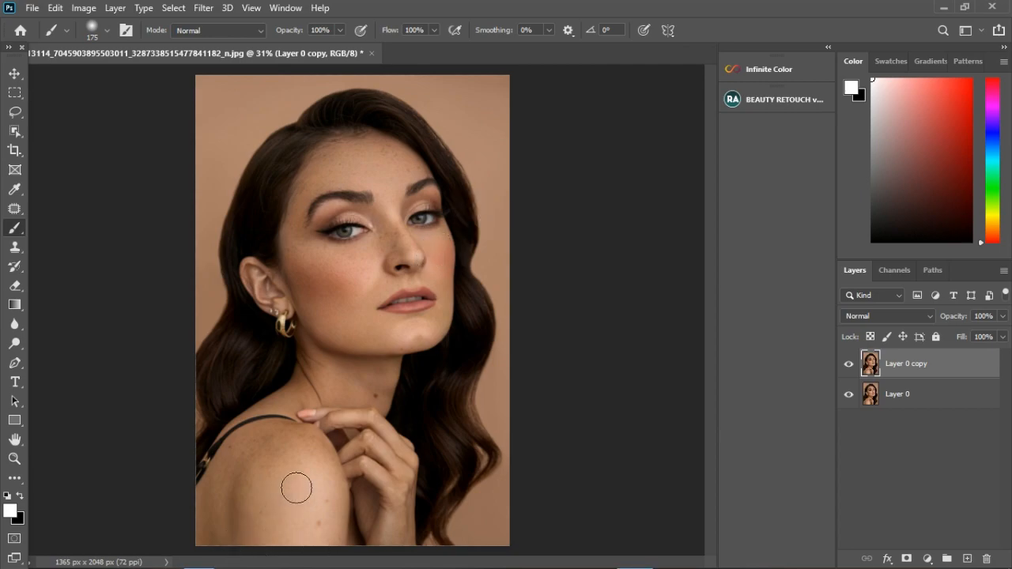
Place the portrait pexels-bave-pictures-17300288 from the Downloads folder into the document at its default size.
{"action": "mouse_move", "coordinate": [231, 558]}
{"action": "left_click", "coordinate": [198, 558]}
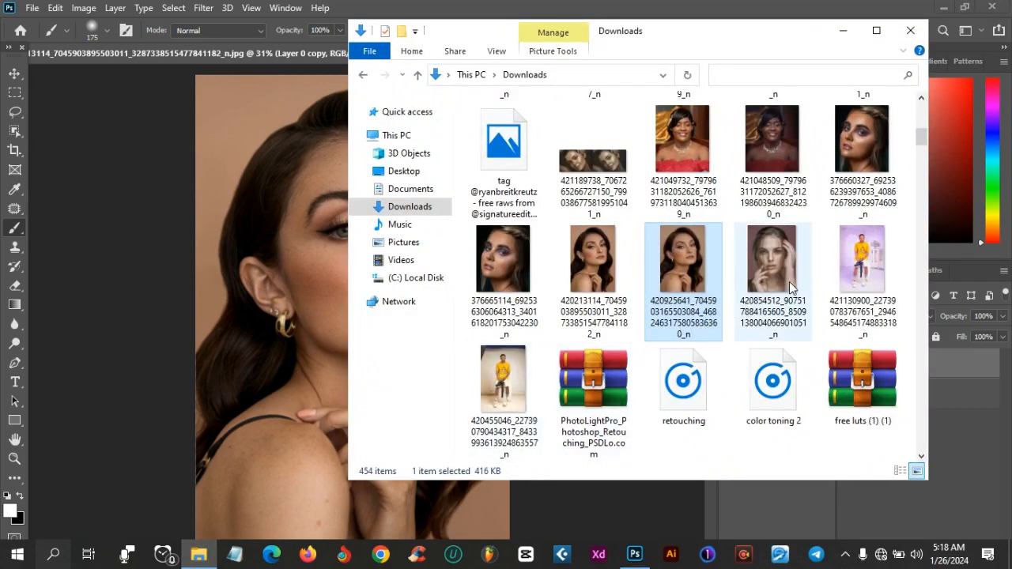
{"action": "scroll", "coordinate": [791, 286], "scroll_direction": "up", "scroll_amount": 6}
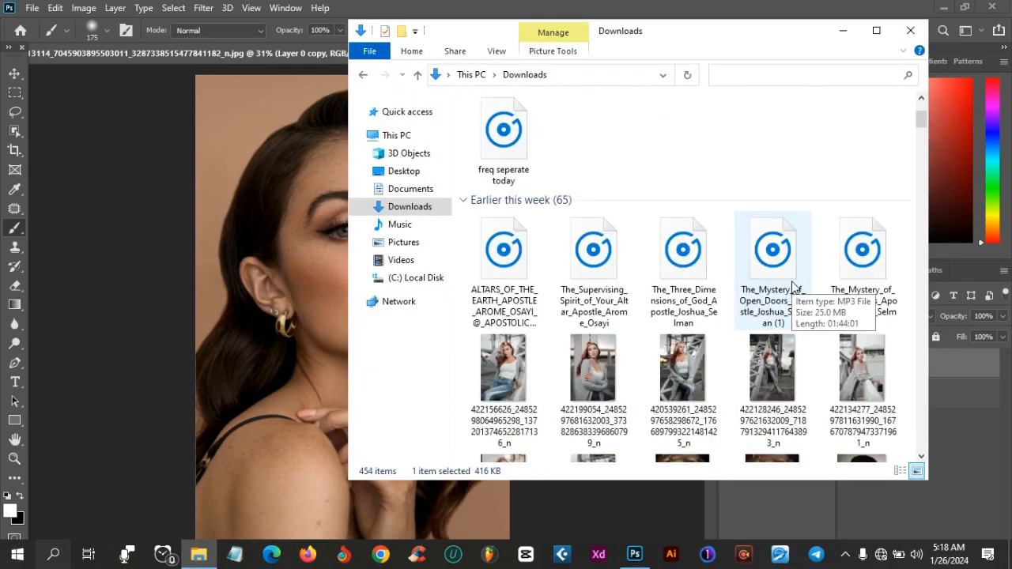
{"action": "scroll", "coordinate": [793, 287], "scroll_direction": "down", "scroll_amount": 3}
{"action": "scroll", "coordinate": [797, 293], "scroll_direction": "down", "scroll_amount": 3}
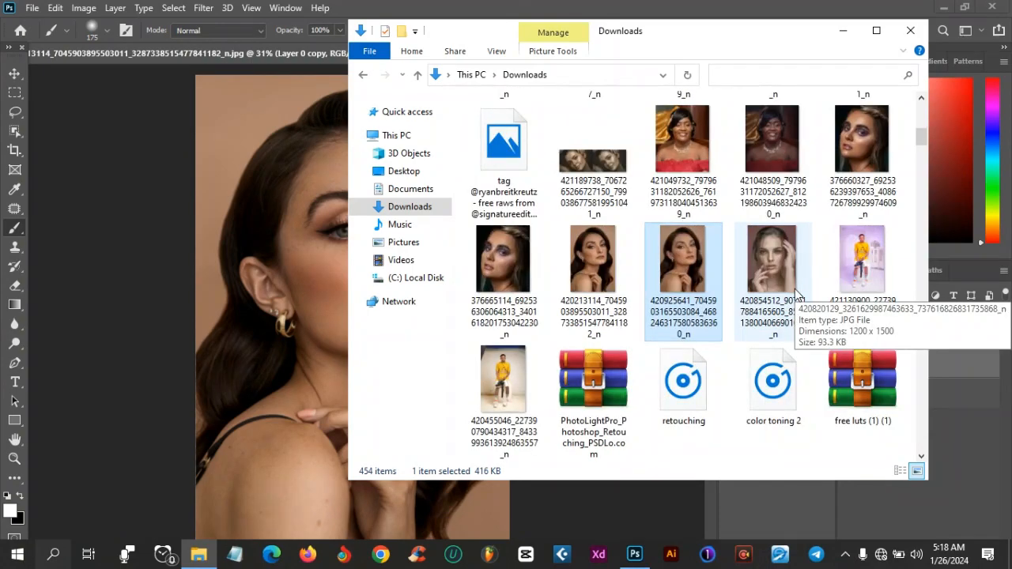
{"action": "scroll", "coordinate": [797, 293], "scroll_direction": "down", "scroll_amount": 5}
{"action": "scroll", "coordinate": [796, 291], "scroll_direction": "down", "scroll_amount": 9}
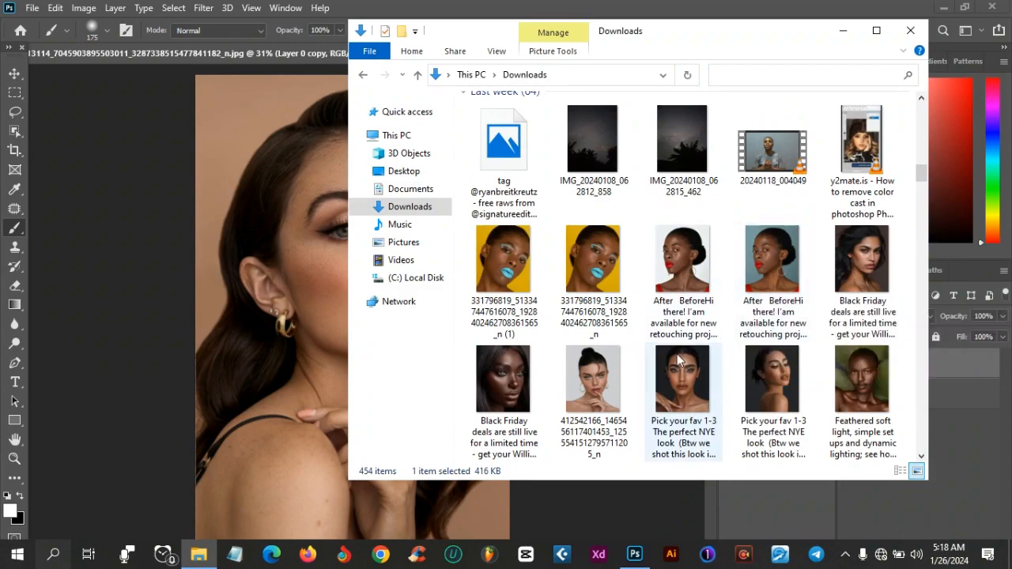
{"action": "scroll", "coordinate": [667, 361], "scroll_direction": "down", "scroll_amount": 3}
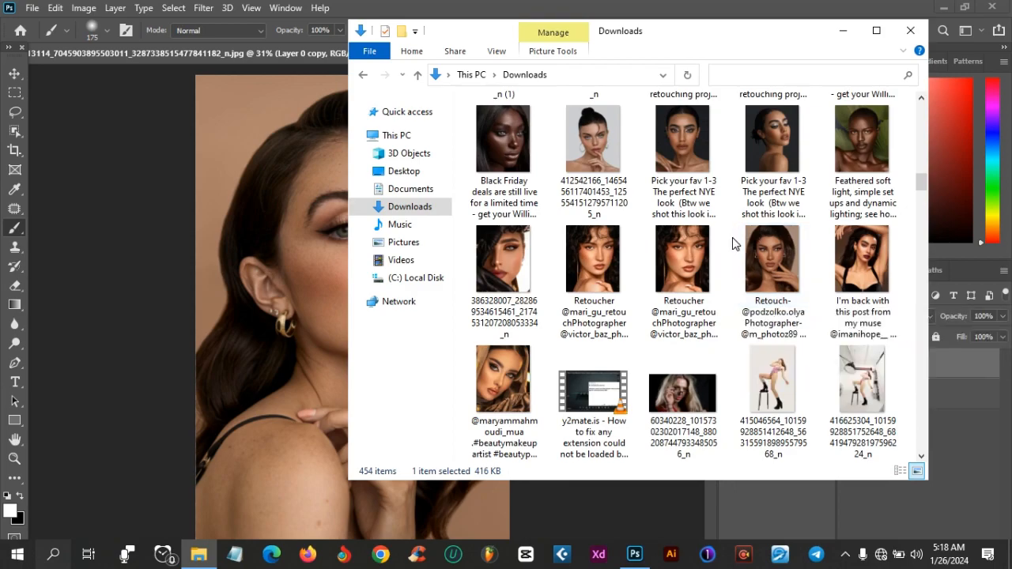
{"action": "scroll", "coordinate": [732, 237], "scroll_direction": "down", "scroll_amount": 3}
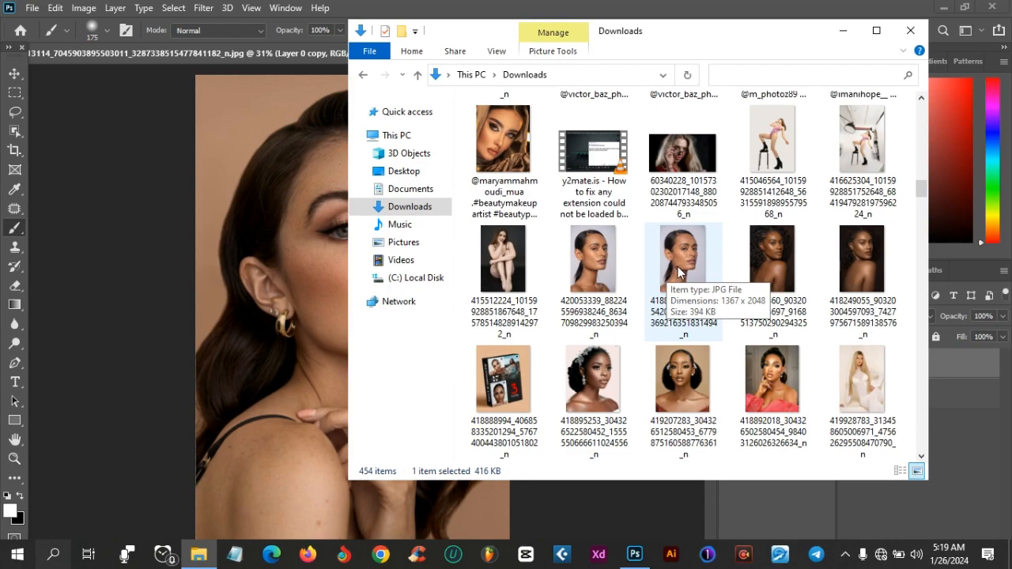
{"action": "scroll", "coordinate": [677, 266], "scroll_direction": "down", "scroll_amount": 3}
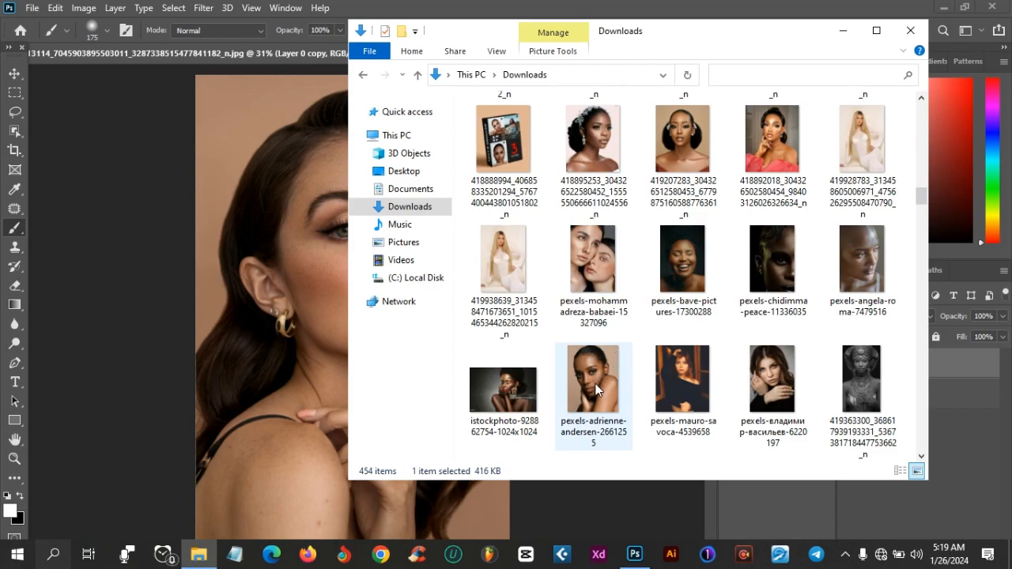
{"action": "scroll", "coordinate": [599, 388], "scroll_direction": "down", "scroll_amount": 3}
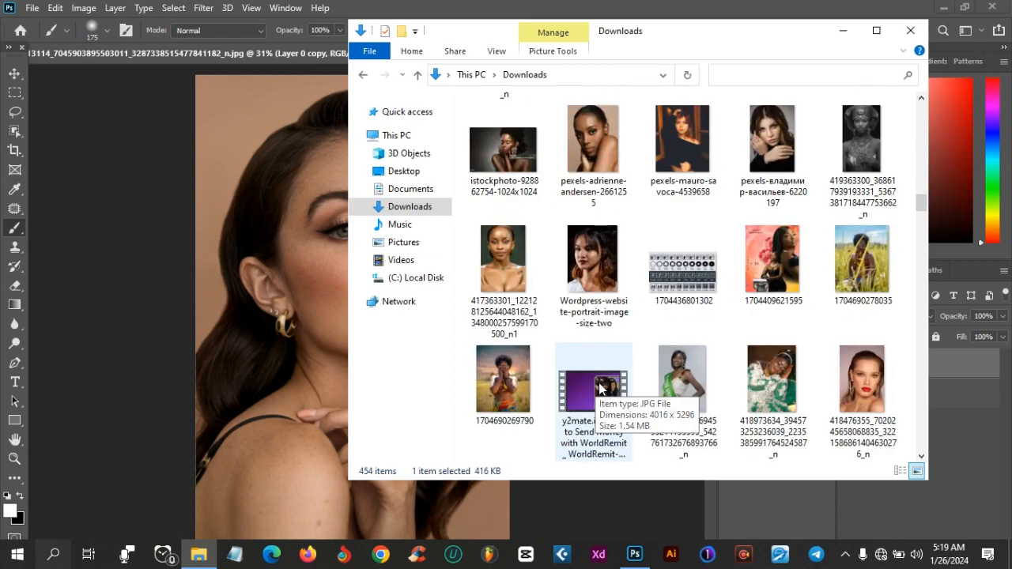
{"action": "scroll", "coordinate": [647, 296], "scroll_direction": "up", "scroll_amount": 3}
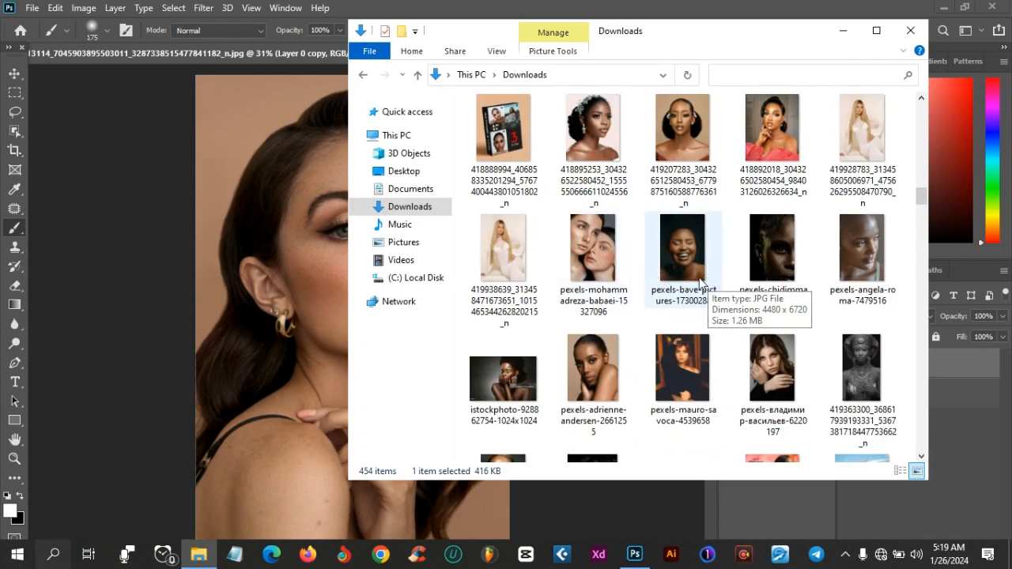
{"action": "left_click_drag", "start_coordinate": [689, 258], "coordinate": [289, 366]}
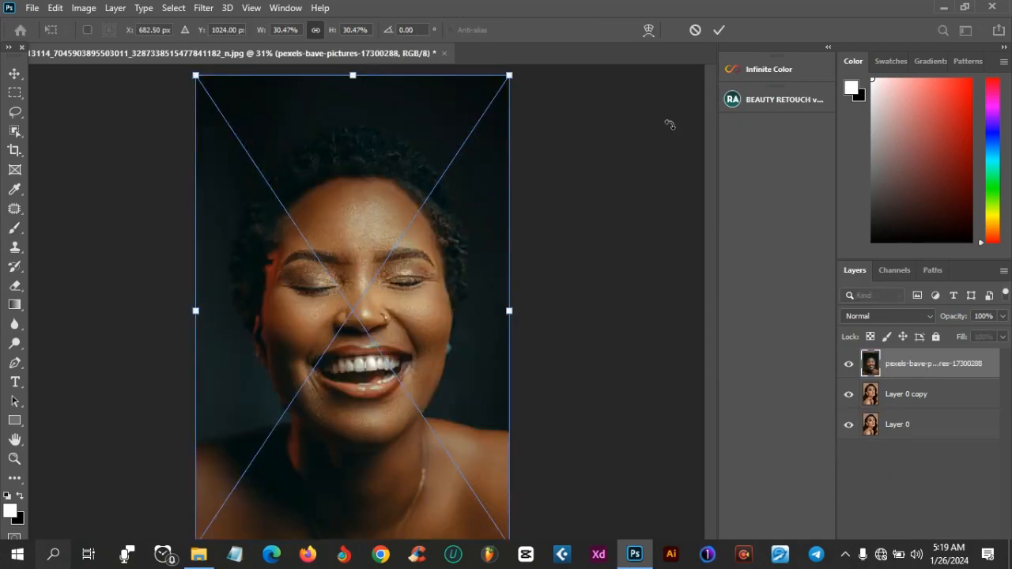
{"action": "key", "text": "b"}
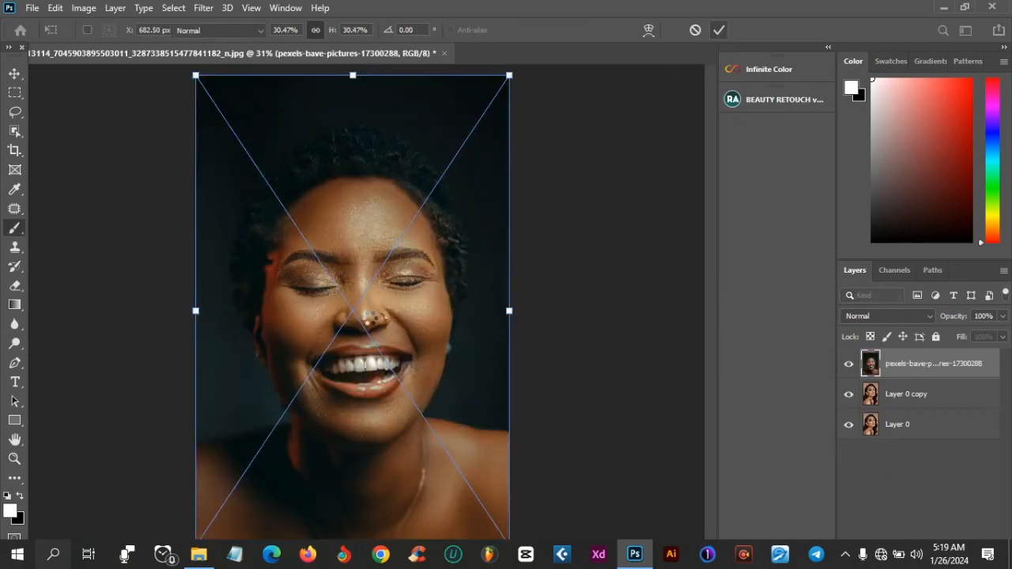
{"action": "key", "text": "Return"}
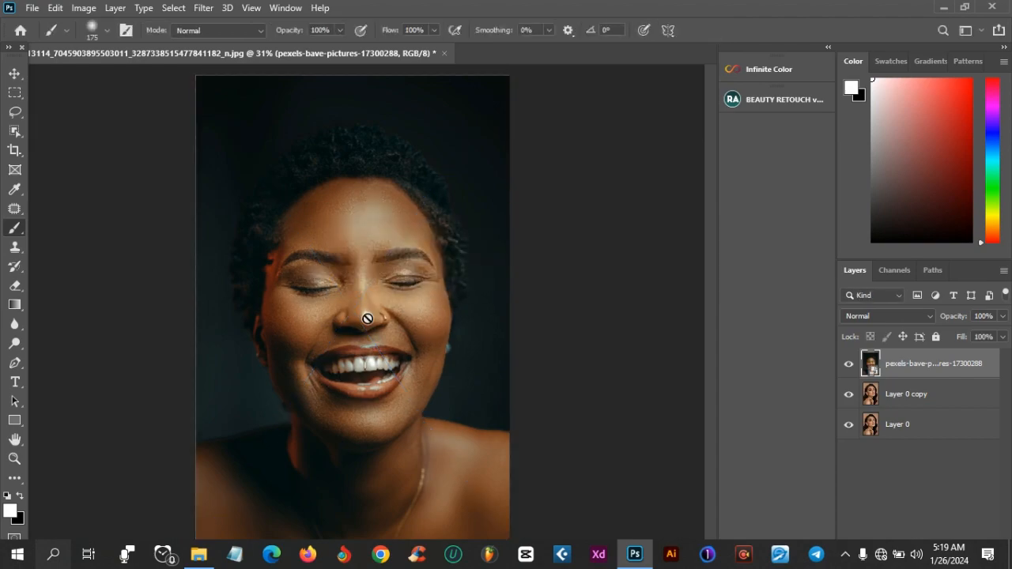
Delete Layer 0 copy and Layer 0 so only the placed portrait's layer remains.
{"action": "scroll", "coordinate": [360, 252], "scroll_direction": "up", "scroll_amount": 3}
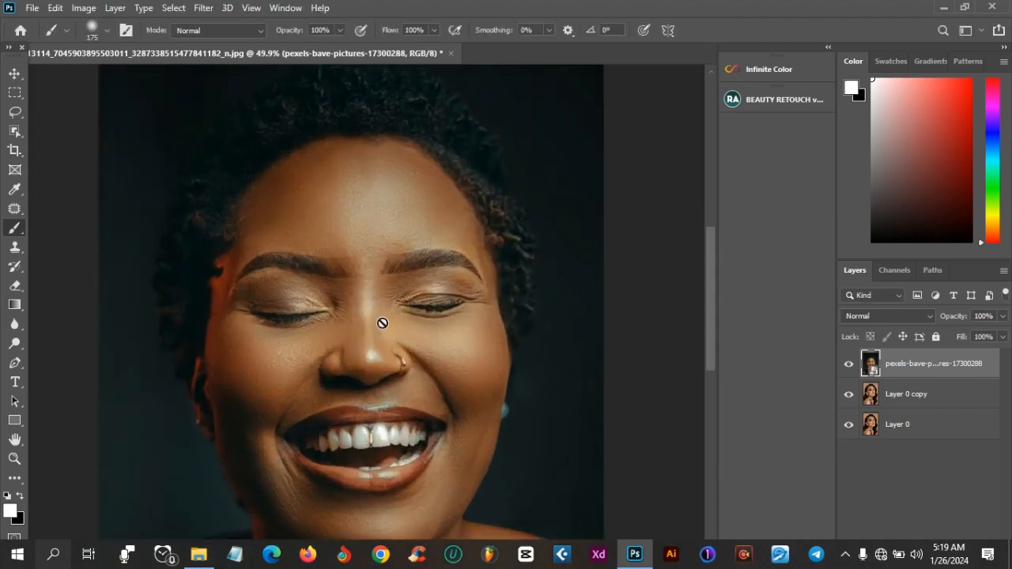
{"action": "scroll", "coordinate": [407, 163], "scroll_direction": "down", "scroll_amount": 3}
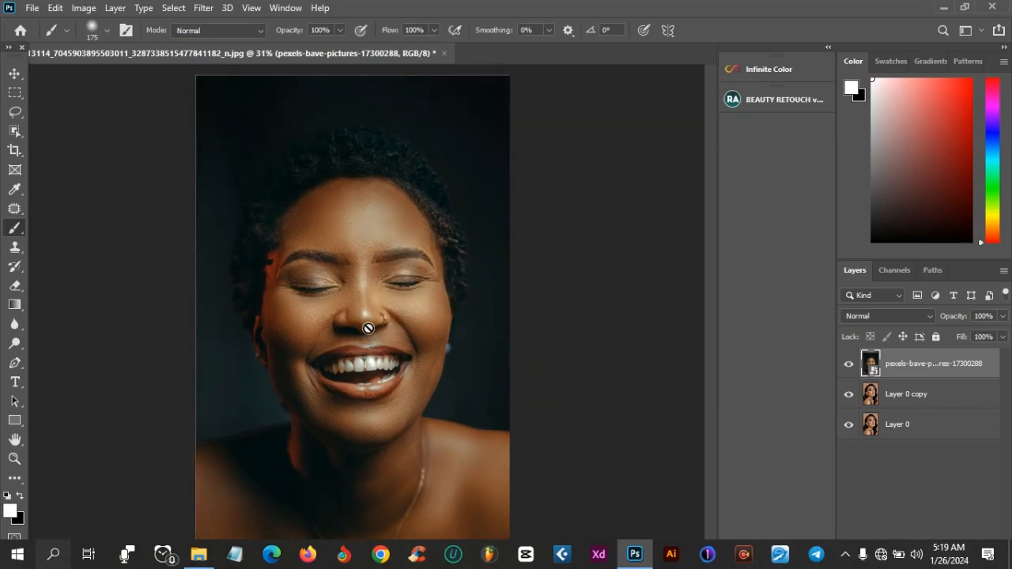
{"action": "scroll", "coordinate": [350, 327], "scroll_direction": "down", "scroll_amount": 1}
{"action": "scroll", "coordinate": [316, 339], "scroll_direction": "up", "scroll_amount": 2}
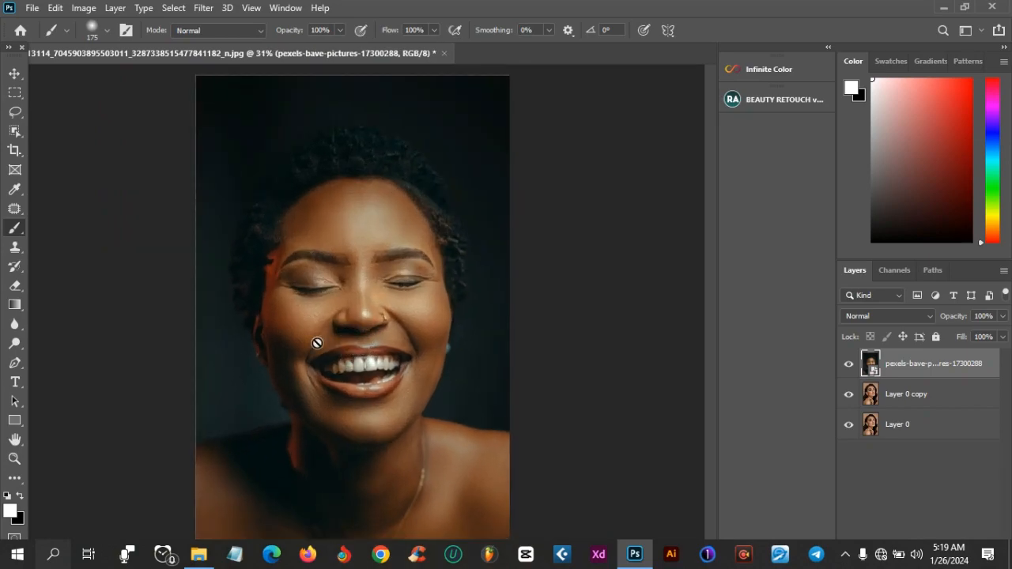
{"action": "left_click", "coordinate": [929, 406]}
{"action": "key", "text": "Delete"}
{"action": "key", "text": "Delete"}
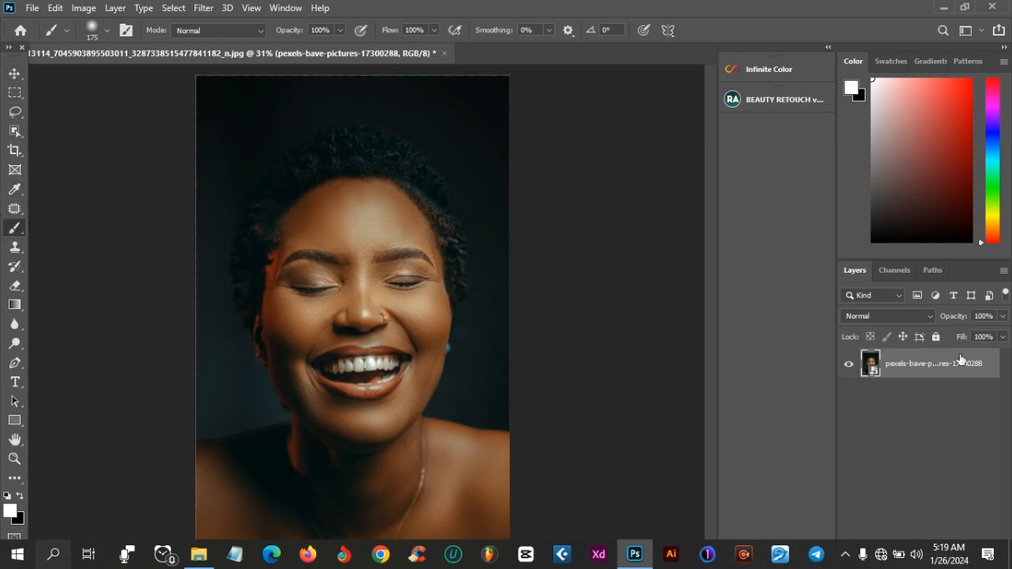
Add a Curves adjustment layer that raises input 105 to output 155, and invert its mask to black.
{"action": "left_click", "coordinate": [864, 480]}
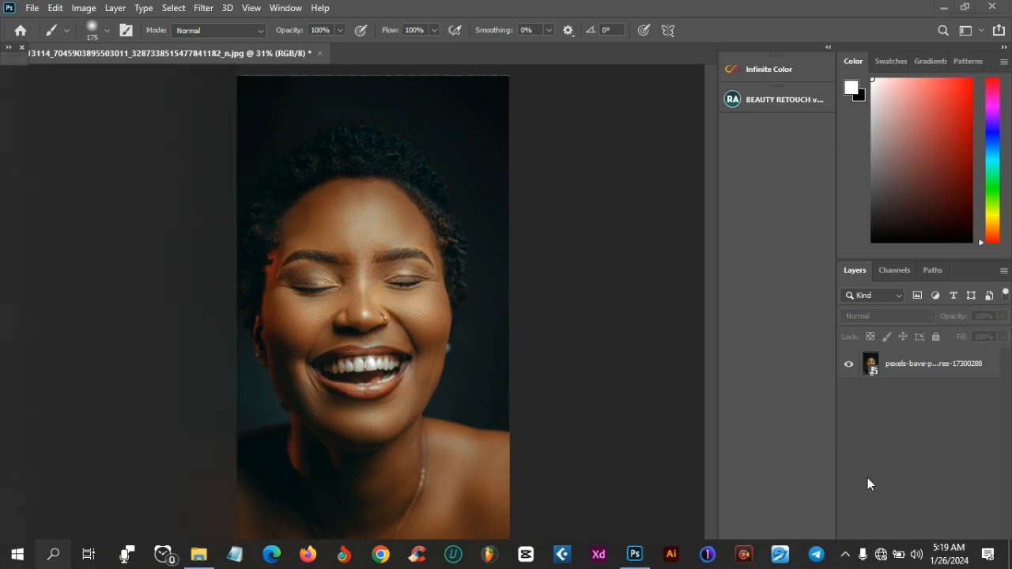
{"action": "left_click", "coordinate": [928, 558]}
{"action": "left_click", "coordinate": [944, 369]}
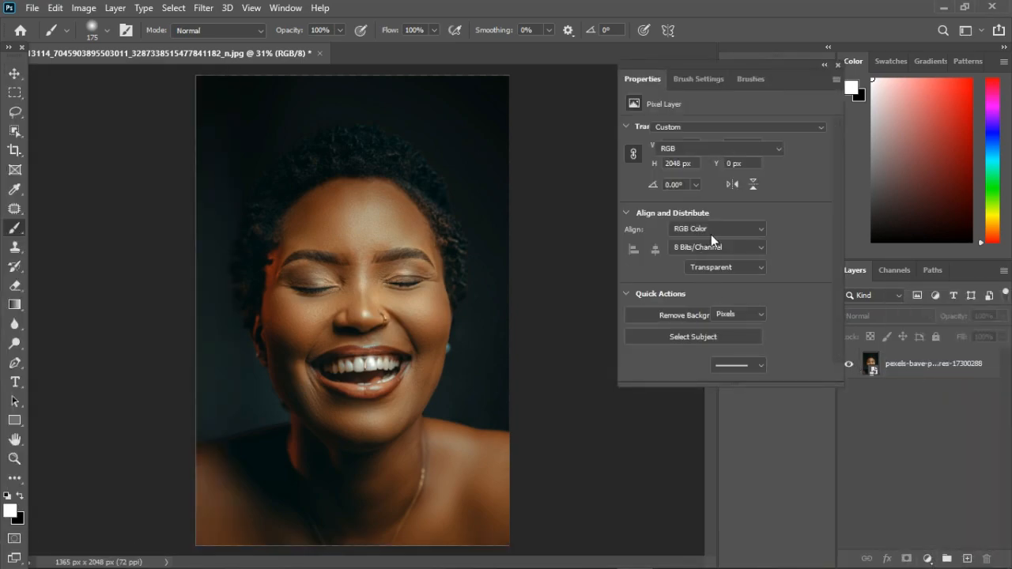
{"action": "left_click_drag", "start_coordinate": [746, 251], "coordinate": [732, 231]}
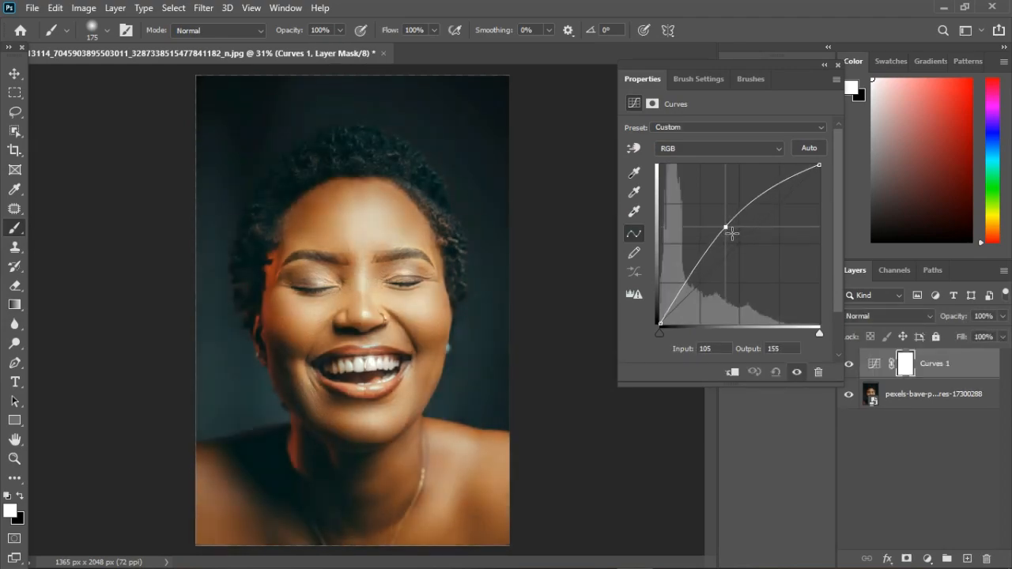
{"action": "left_click", "coordinate": [838, 65]}
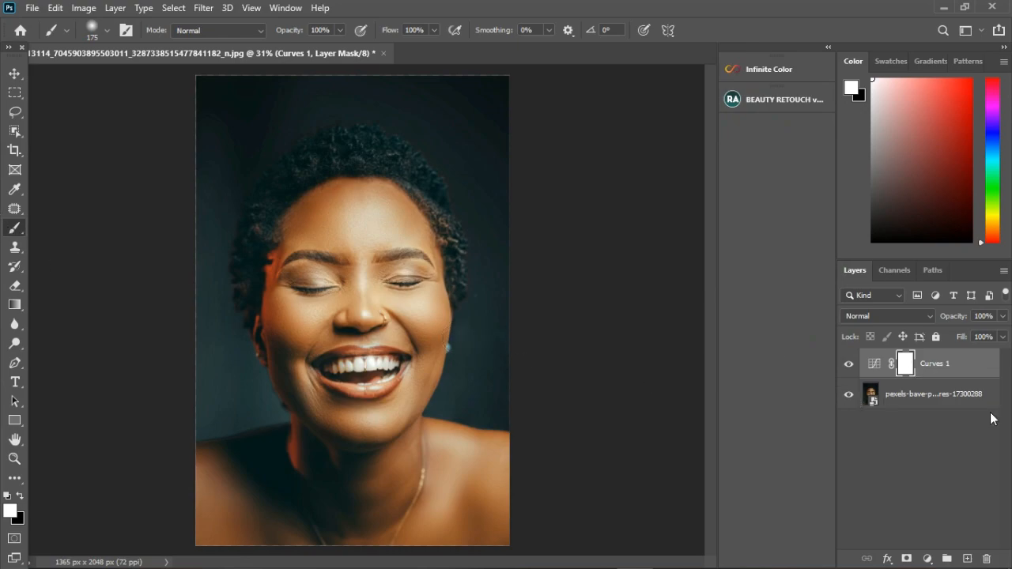
{"action": "key", "text": "ctrl+i"}
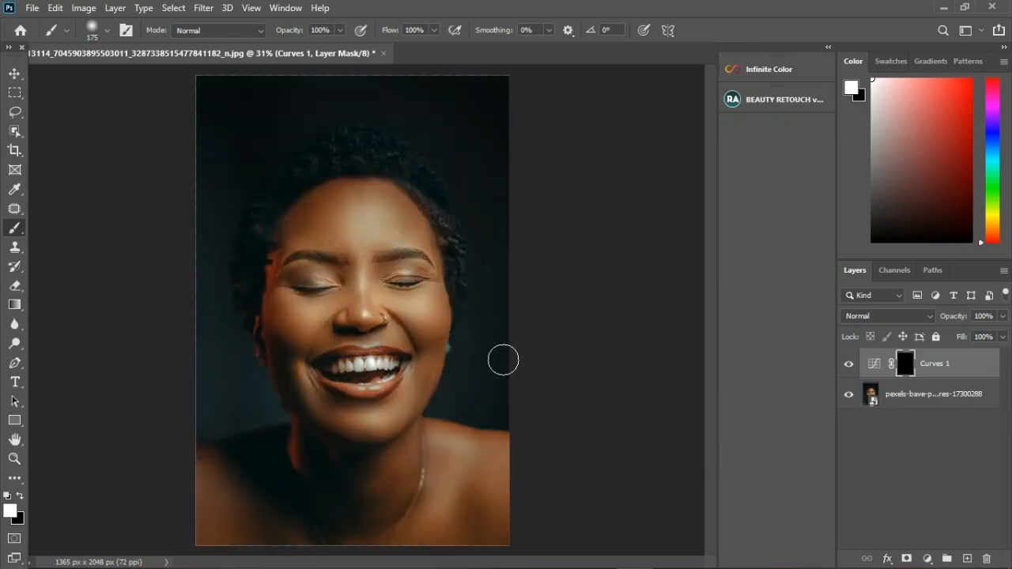
Reduce the brush to 90 and paint white on the Curves mask over the forehead, nose, cheeks, chin and shoulders.
{"action": "mouse_move", "coordinate": [385, 253]}
{"action": "left_mouse_down"}
{"action": "mouse_move", "coordinate": [362, 286]}
{"action": "mouse_move", "coordinate": [372, 325]}
{"action": "left_mouse_up"}
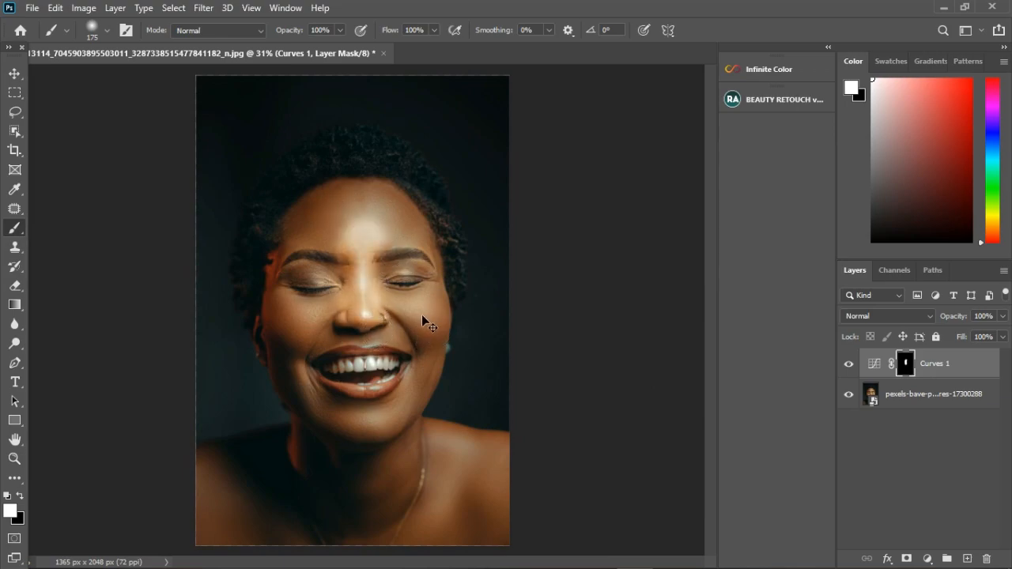
{"action": "key", "text": "ctrl+z"}
{"action": "key", "text": "bracketleft"}
{"action": "key", "text": "bracketleft"}
{"action": "key", "text": "bracketleft"}
{"action": "key", "text": "bracketleft"}
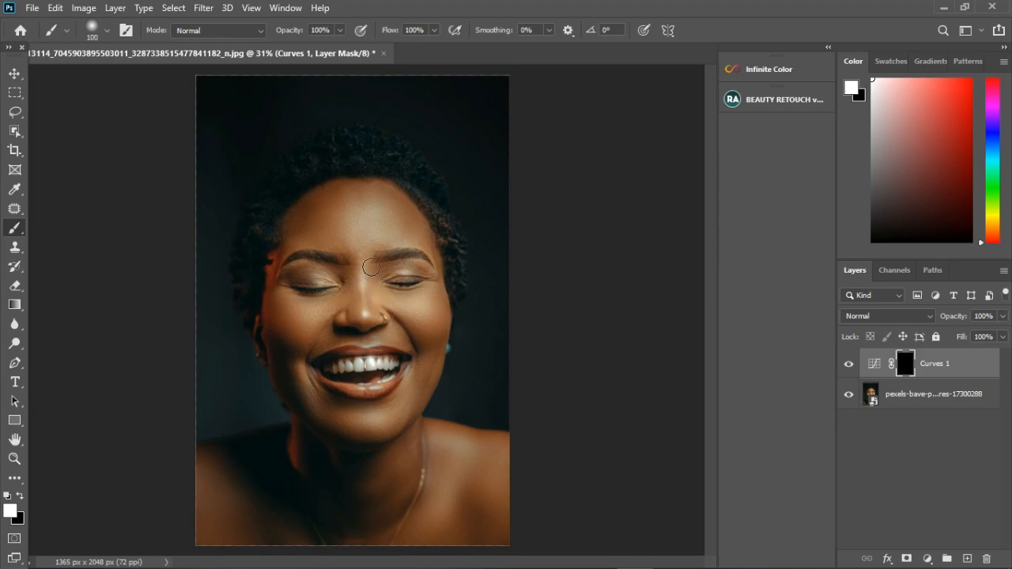
{"action": "mouse_move", "coordinate": [363, 241]}
{"action": "left_mouse_down"}
{"action": "mouse_move", "coordinate": [372, 325]}
{"action": "mouse_move", "coordinate": [357, 326]}
{"action": "mouse_move", "coordinate": [406, 312]}
{"action": "mouse_move", "coordinate": [431, 324]}
{"action": "mouse_move", "coordinate": [440, 344]}
{"action": "mouse_move", "coordinate": [333, 322]}
{"action": "mouse_move", "coordinate": [280, 329]}
{"action": "mouse_move", "coordinate": [317, 329]}
{"action": "mouse_move", "coordinate": [309, 383]}
{"action": "mouse_move", "coordinate": [322, 414]}
{"action": "mouse_move", "coordinate": [393, 428]}
{"action": "left_mouse_up"}
{"action": "left_click_drag", "start_coordinate": [443, 358], "coordinate": [429, 395]}
{"action": "mouse_move", "coordinate": [381, 250]}
{"action": "left_mouse_down"}
{"action": "mouse_move", "coordinate": [426, 256]}
{"action": "mouse_move", "coordinate": [280, 243]}
{"action": "left_mouse_up"}
{"action": "mouse_move", "coordinate": [340, 213]}
{"action": "left_mouse_down"}
{"action": "mouse_move", "coordinate": [374, 224]}
{"action": "mouse_move", "coordinate": [362, 242]}
{"action": "left_mouse_up"}
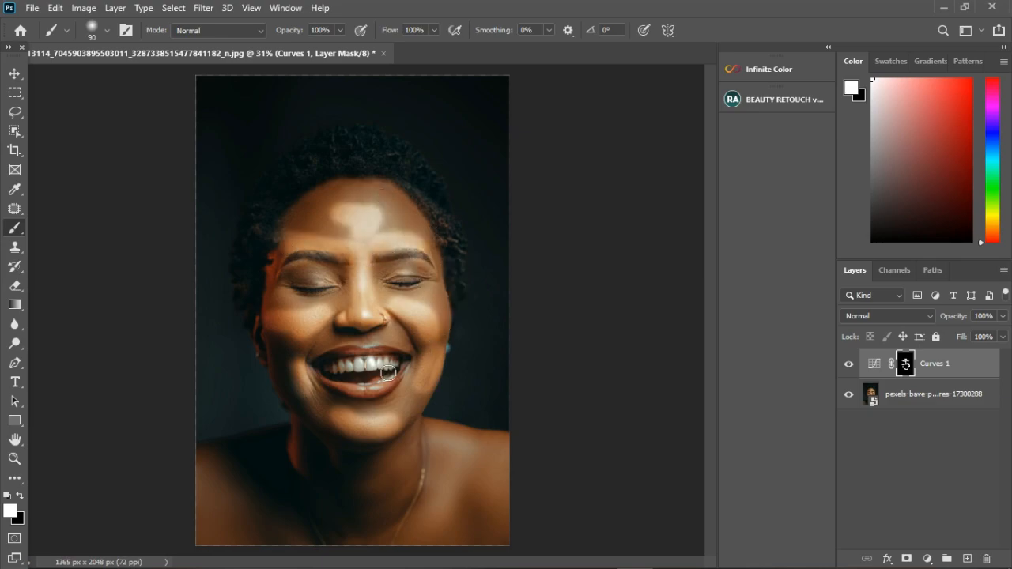
{"action": "left_click_drag", "start_coordinate": [469, 453], "coordinate": [514, 461]}
{"action": "mouse_move", "coordinate": [219, 479]}
{"action": "left_mouse_down"}
{"action": "mouse_move", "coordinate": [224, 518]}
{"action": "mouse_move", "coordinate": [208, 506]}
{"action": "left_mouse_up"}
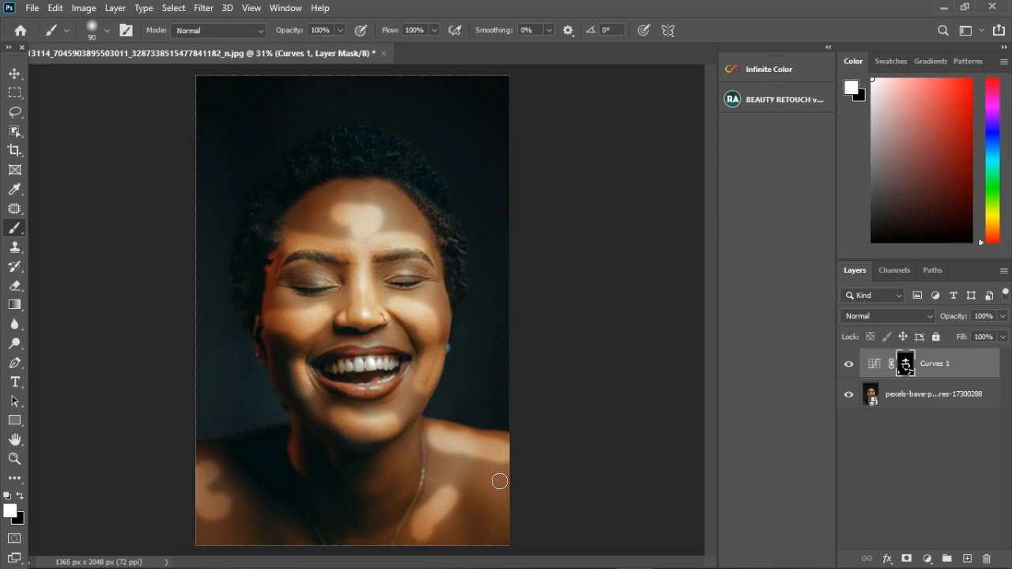
Try to brighten the upper lip by painting white on the Curves mask with a size 60 brush.
{"action": "key", "text": "ctrl+minus"}
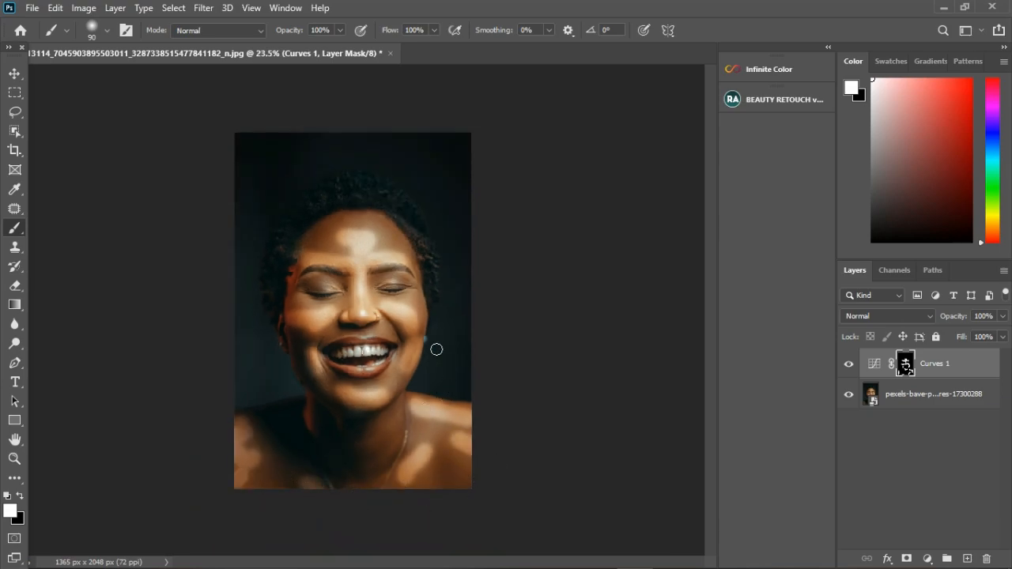
{"action": "scroll", "coordinate": [361, 298], "scroll_direction": "up", "scroll_amount": 2}
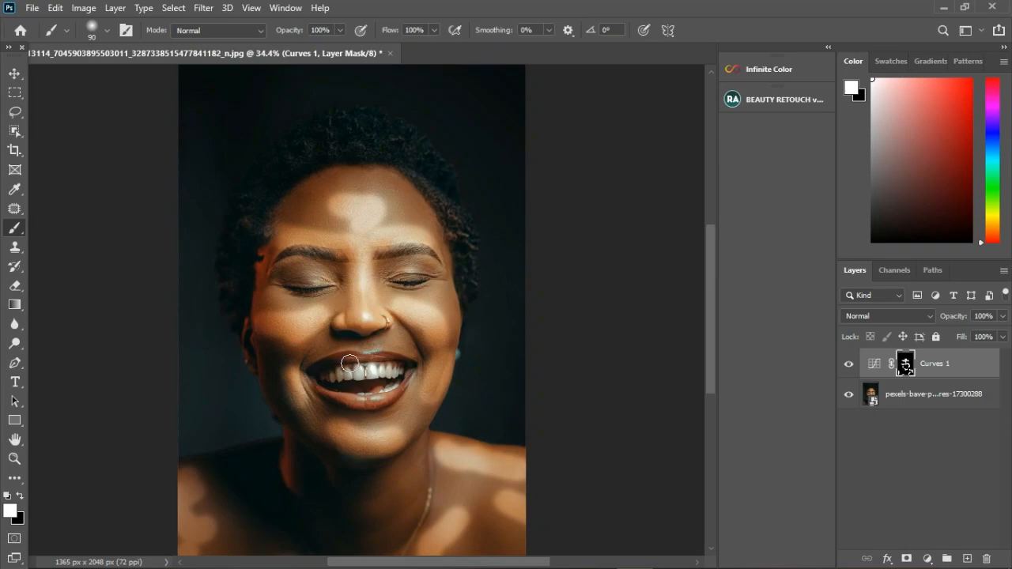
{"action": "key", "text": "["}
{"action": "left_click_drag", "start_coordinate": [342, 359], "coordinate": [392, 358]}
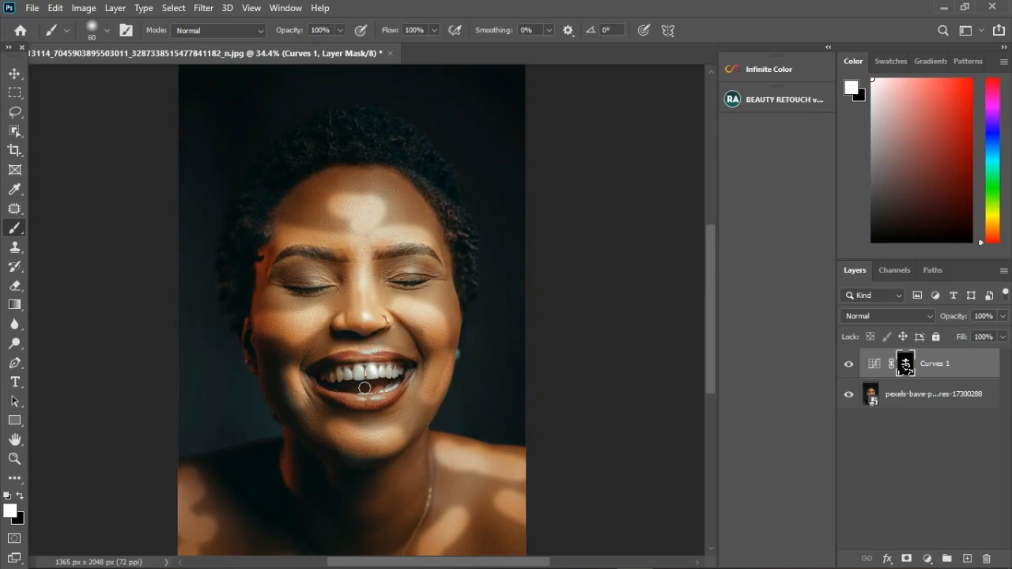
{"action": "key", "text": "ctrl+z"}
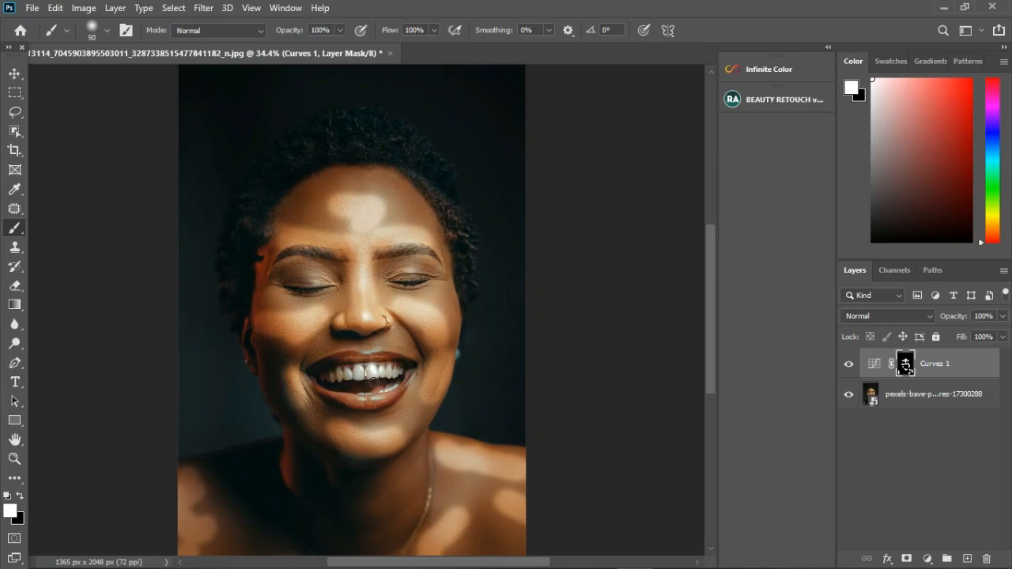
Touch up the Curves mask around the mouth and extend the forehead highlight toward the brows with a size 40 brush.
{"action": "mouse_move", "coordinate": [329, 361]}
{"action": "left_mouse_down"}
{"action": "mouse_move", "coordinate": [421, 364]}
{"action": "mouse_move", "coordinate": [405, 379]}
{"action": "mouse_move", "coordinate": [350, 384]}
{"action": "mouse_move", "coordinate": [399, 397]}
{"action": "mouse_move", "coordinate": [338, 401]}
{"action": "left_mouse_up"}
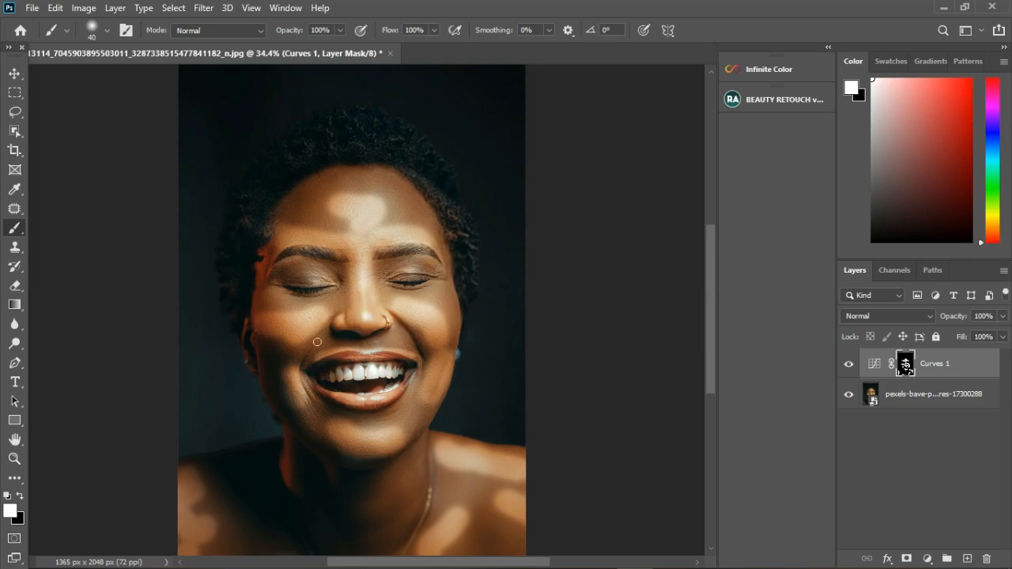
{"action": "left_click_drag", "start_coordinate": [346, 217], "coordinate": [345, 233]}
Apply the merged RGB image to the Curves mask with Multiply blending at 100% opacity, comparing it with Normal blending.
{"action": "left_click", "coordinate": [84, 8]}
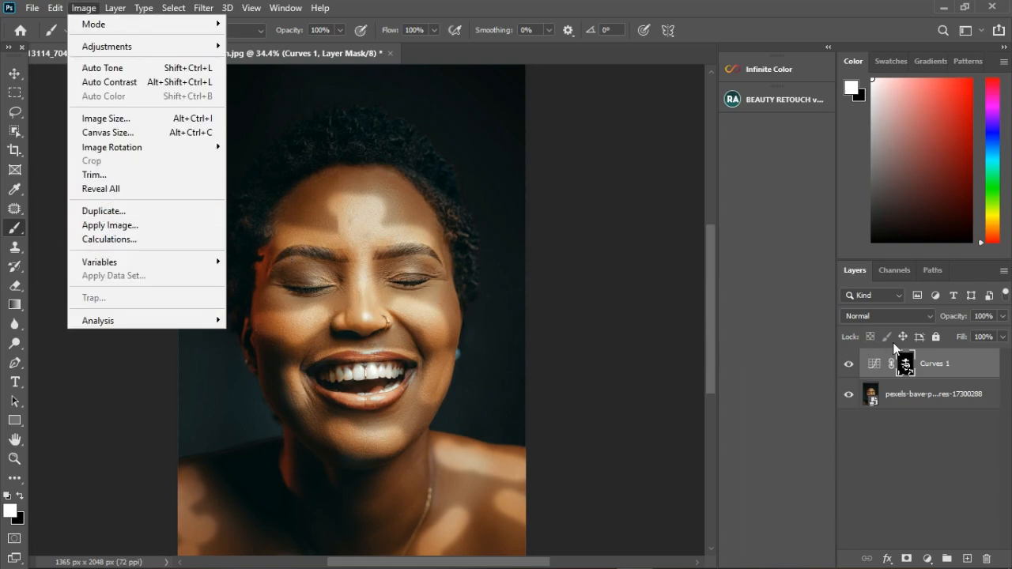
{"action": "left_click", "coordinate": [115, 225]}
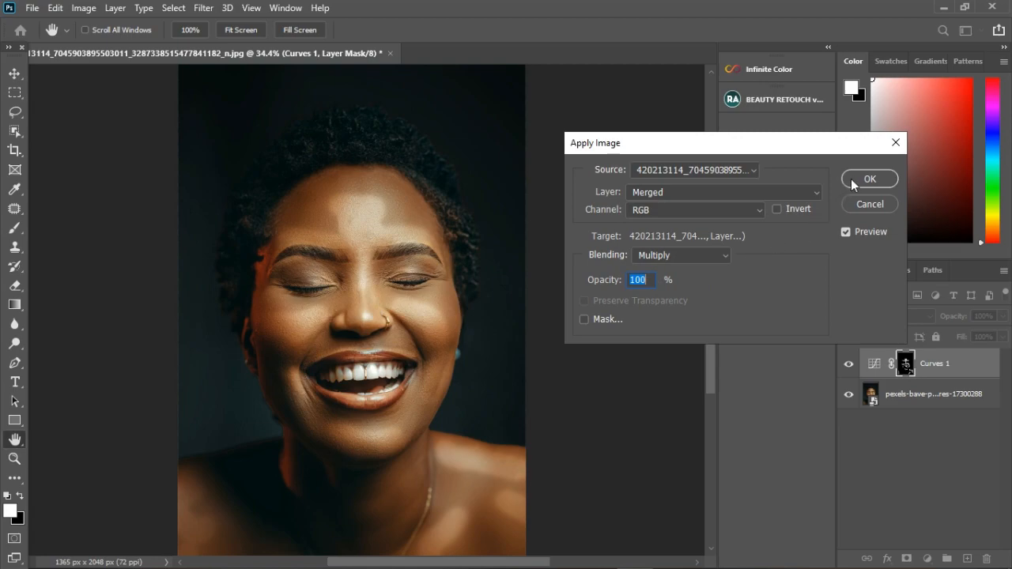
{"action": "left_click", "coordinate": [678, 254]}
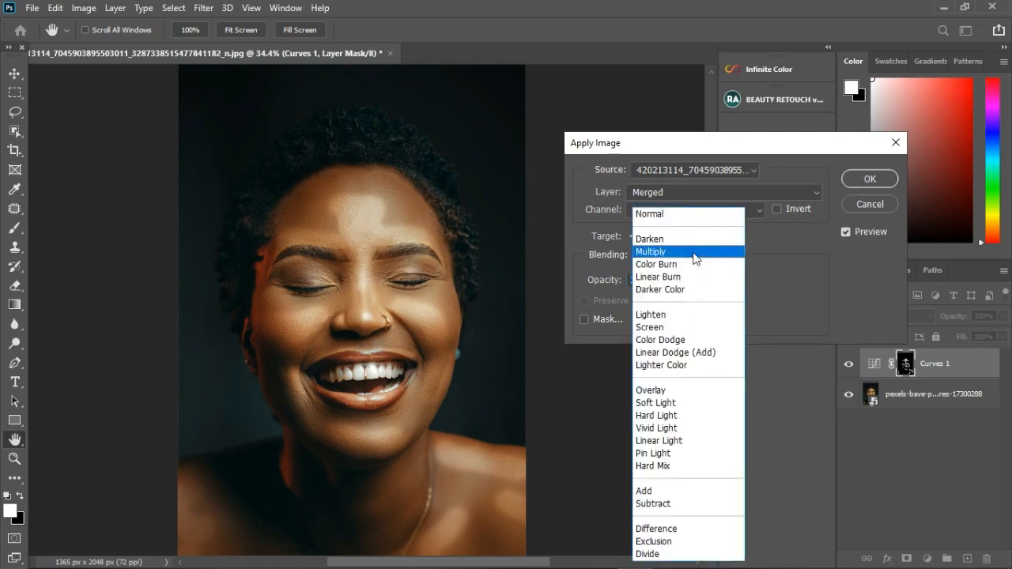
{"action": "left_click", "coordinate": [684, 210]}
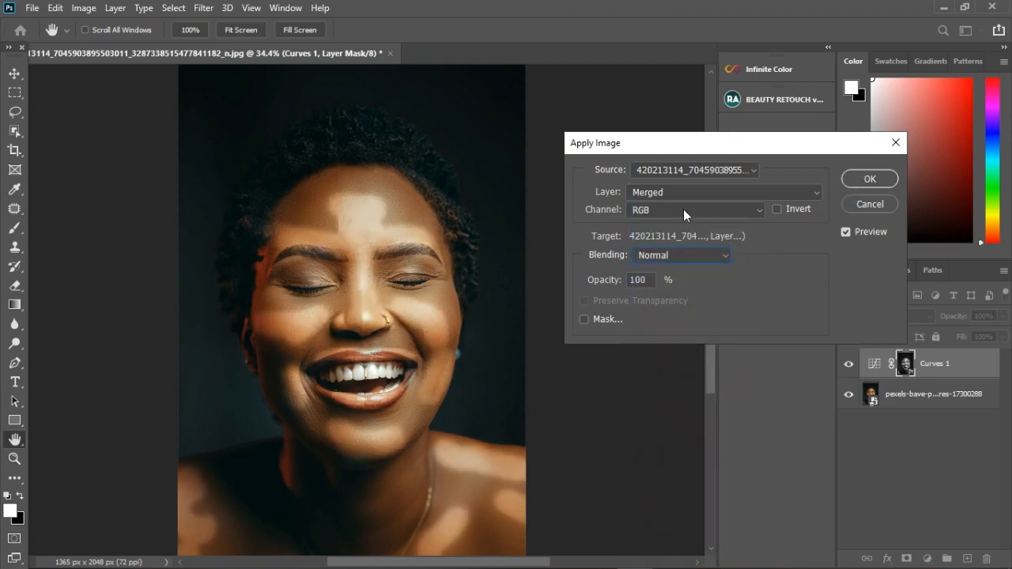
{"action": "left_click", "coordinate": [688, 254]}
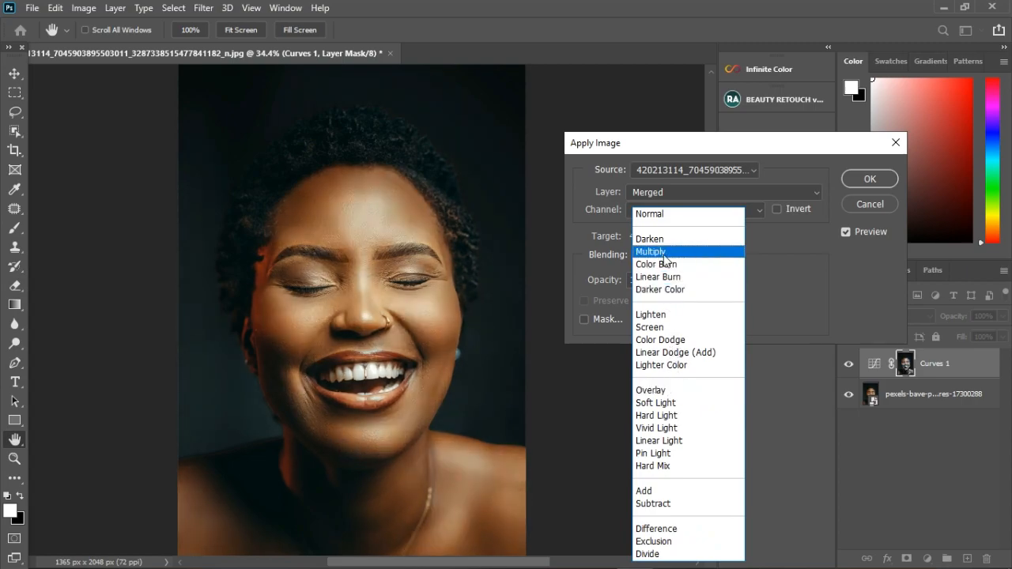
{"action": "left_click", "coordinate": [663, 253]}
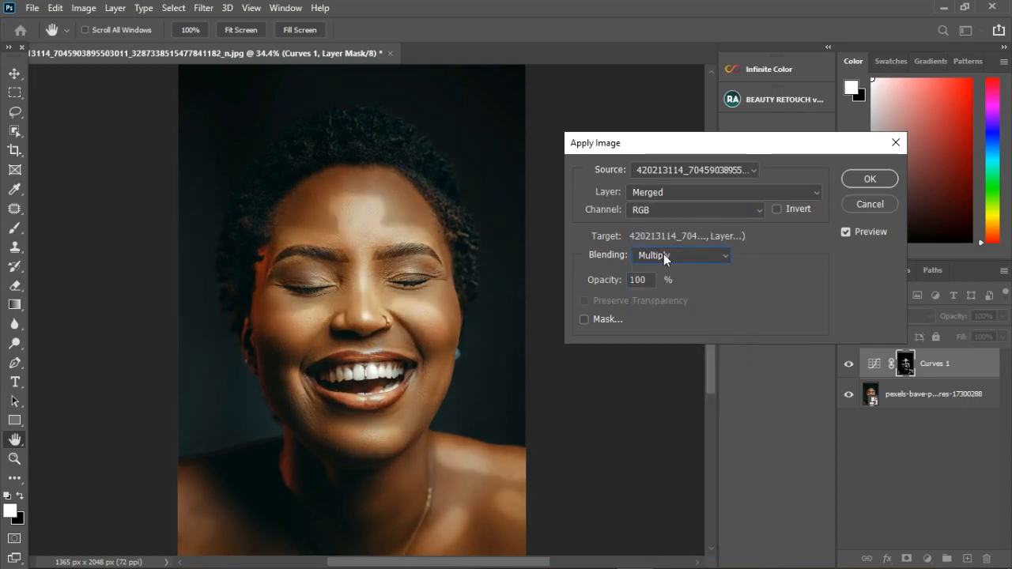
{"action": "left_click", "coordinate": [868, 180]}
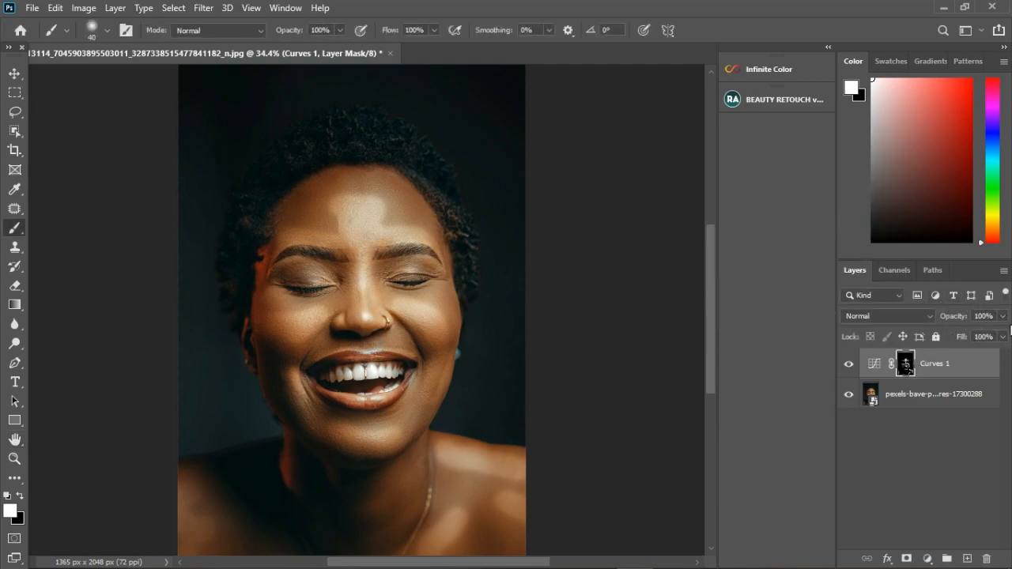
Lower the Curves 1 layer's opacity to 50% and toggle its visibility to compare the portrait before and after.
{"action": "left_click", "coordinate": [1002, 315]}
{"action": "left_click_drag", "start_coordinate": [1003, 333], "coordinate": [971, 337]}
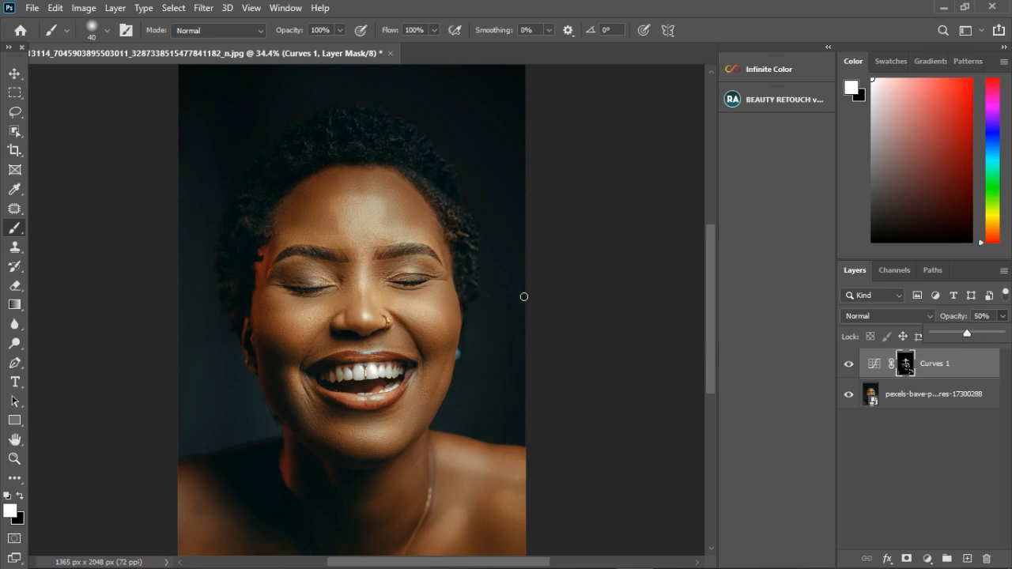
{"action": "scroll", "coordinate": [421, 272], "scroll_direction": "down", "scroll_amount": 2}
{"action": "scroll", "coordinate": [421, 287], "scroll_direction": "up", "scroll_amount": 2}
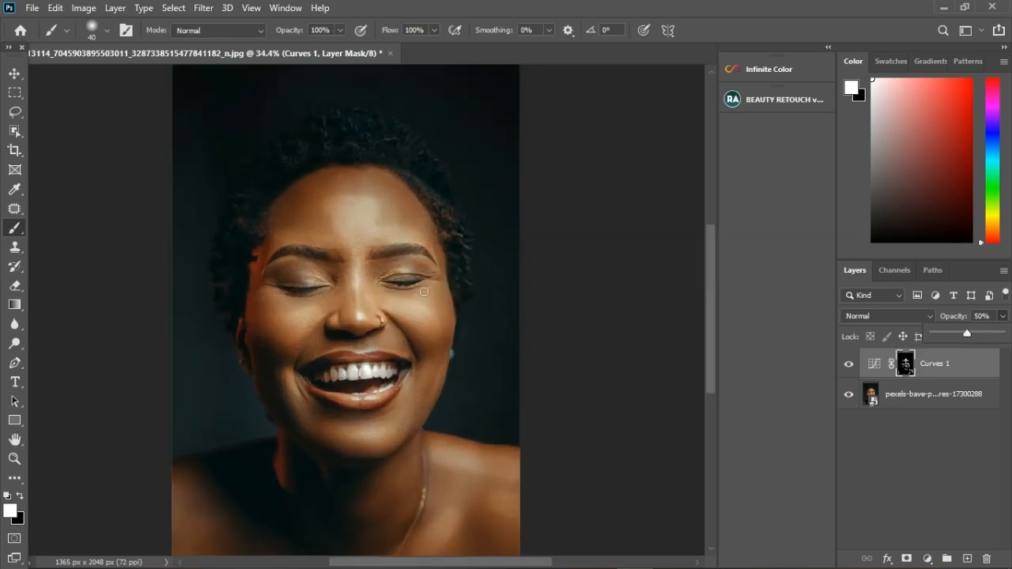
{"action": "left_click", "coordinate": [851, 365]}
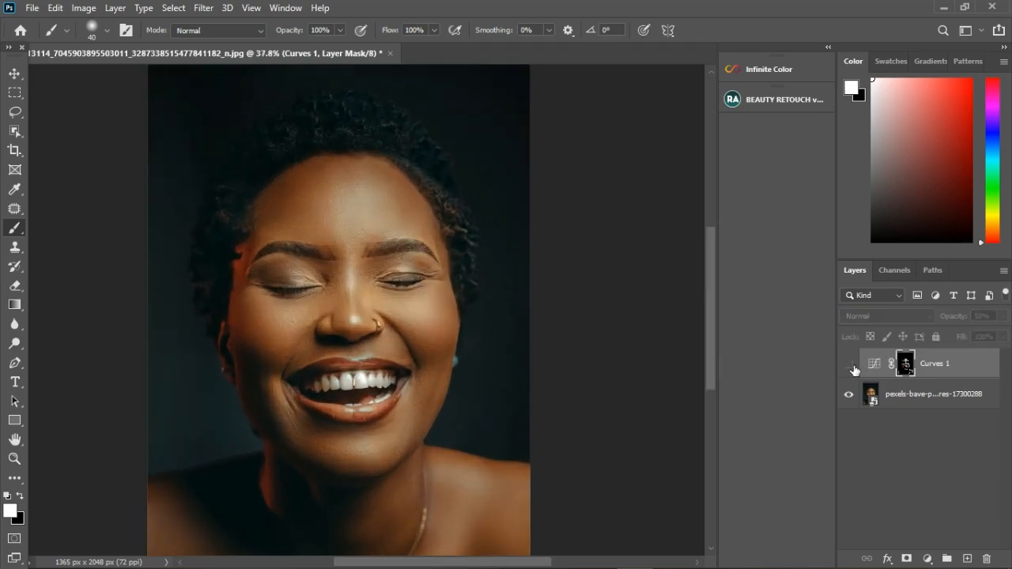
{"action": "left_click", "coordinate": [850, 364]}
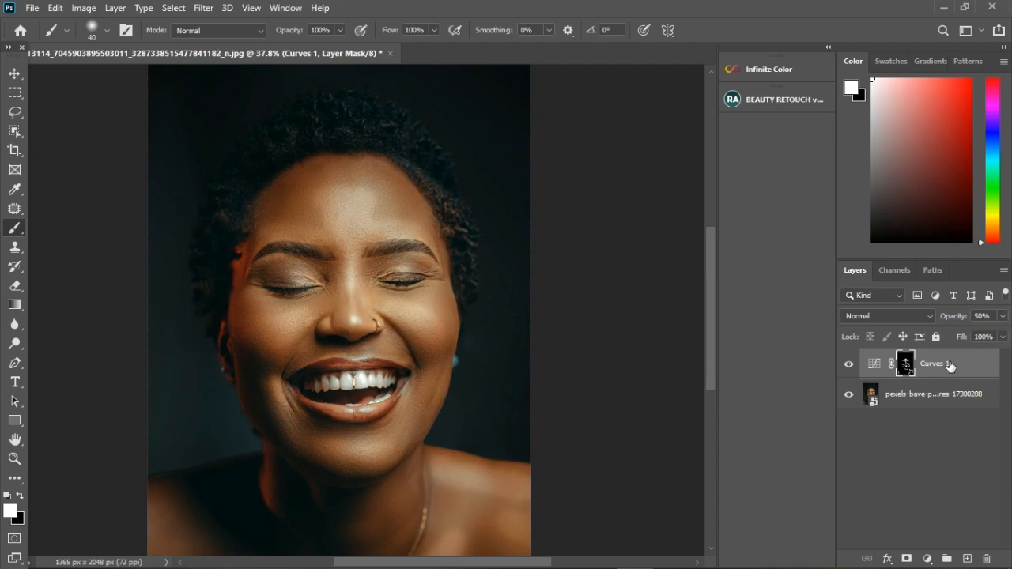
Feather the Curves 1 layer mask by 34.1 px to soften the painted highlights.
{"action": "double_click", "coordinate": [874, 364]}
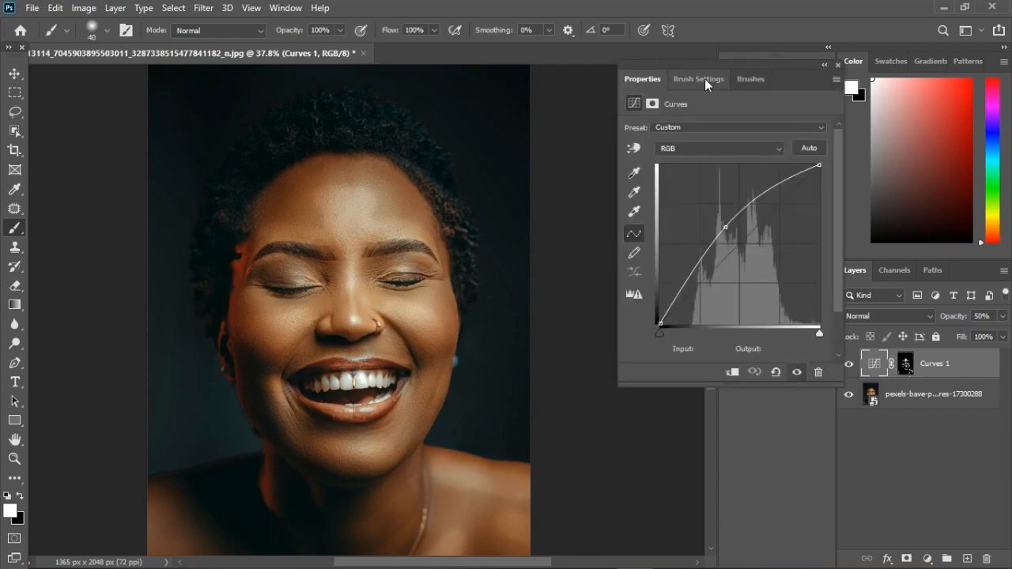
{"action": "left_click", "coordinate": [653, 104]}
{"action": "left_click", "coordinate": [906, 364]}
{"action": "left_click_drag", "start_coordinate": [628, 227], "coordinate": [724, 231]}
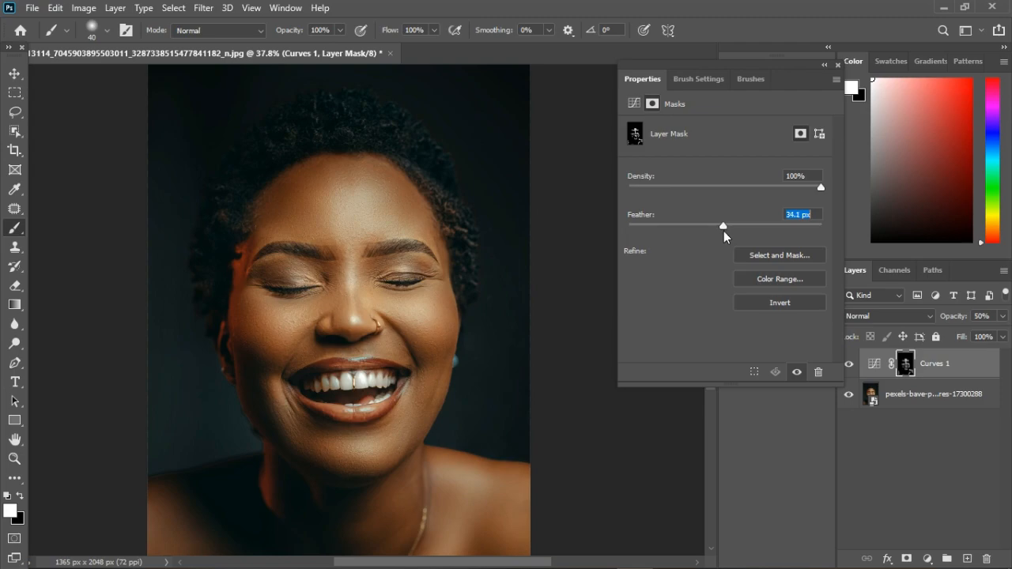
{"action": "left_click", "coordinate": [837, 66]}
Set the Curves 1 layer's opacity to 100% and toggle its visibility to compare the highlights before and after.
{"action": "left_click", "coordinate": [1003, 316]}
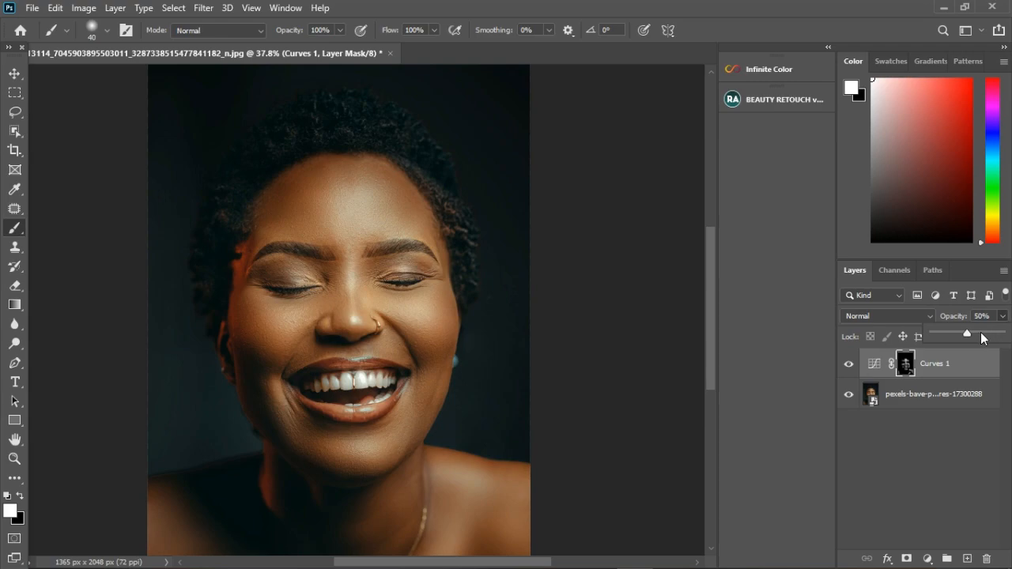
{"action": "left_click_drag", "start_coordinate": [969, 333], "coordinate": [1005, 339]}
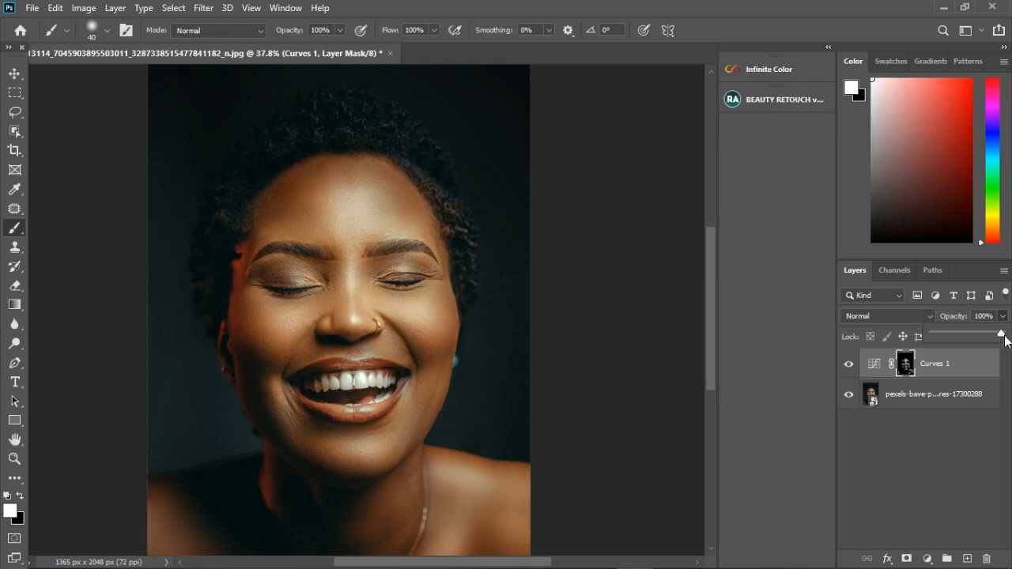
{"action": "left_click", "coordinate": [855, 366]}
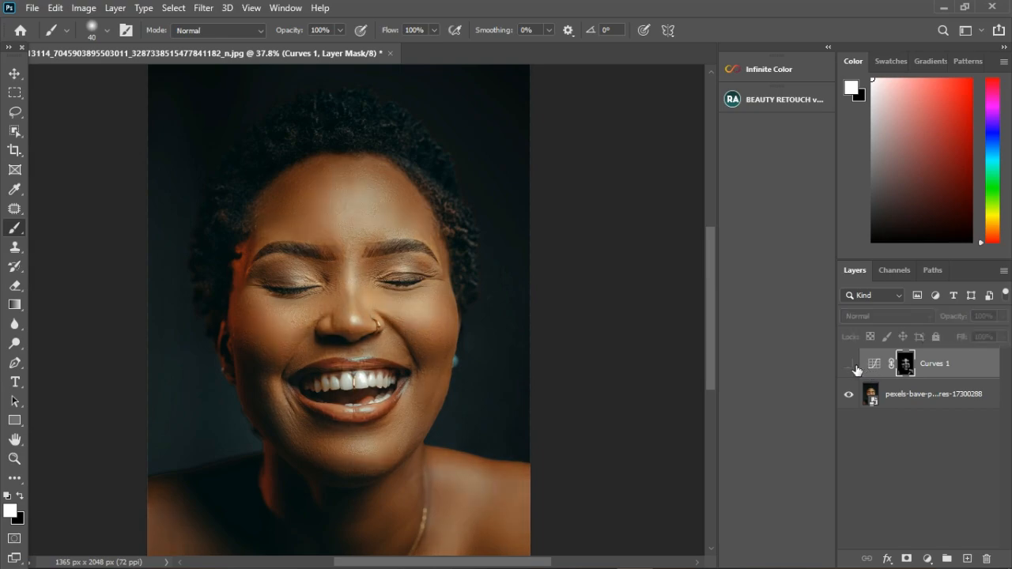
{"action": "left_click", "coordinate": [850, 365]}
{"action": "left_click", "coordinate": [851, 366]}
{"action": "left_click", "coordinate": [851, 366]}
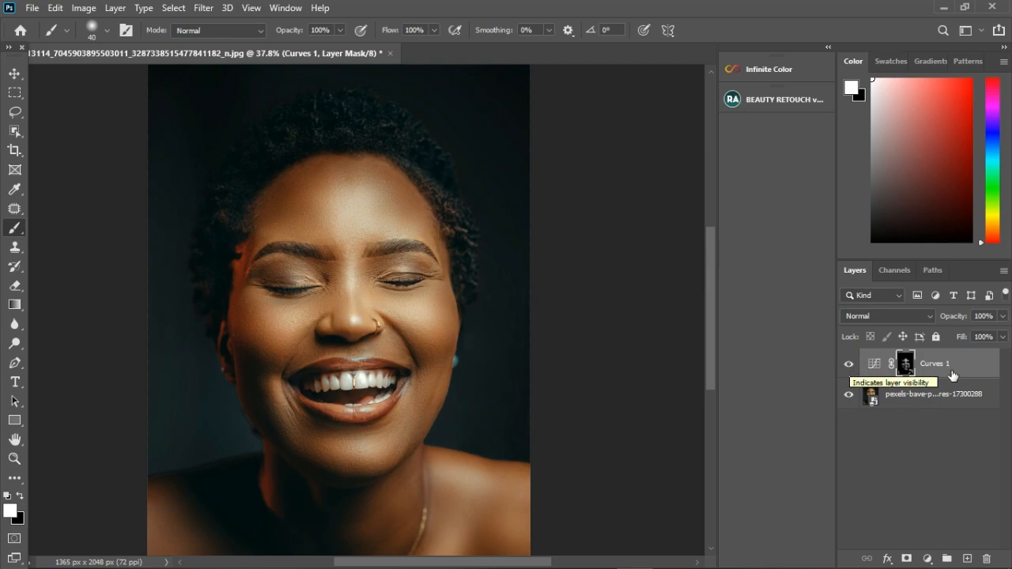
Add a second Curves adjustment layer that lowers input 156 to output 105, and invert its mask to black.
{"action": "key", "text": "ctrl+2"}
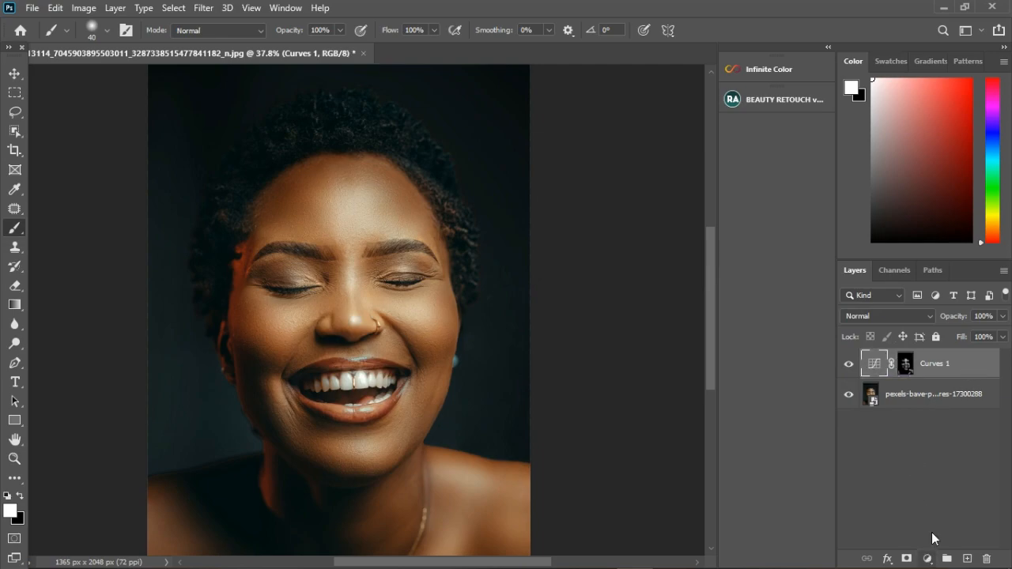
{"action": "left_click", "coordinate": [935, 559]}
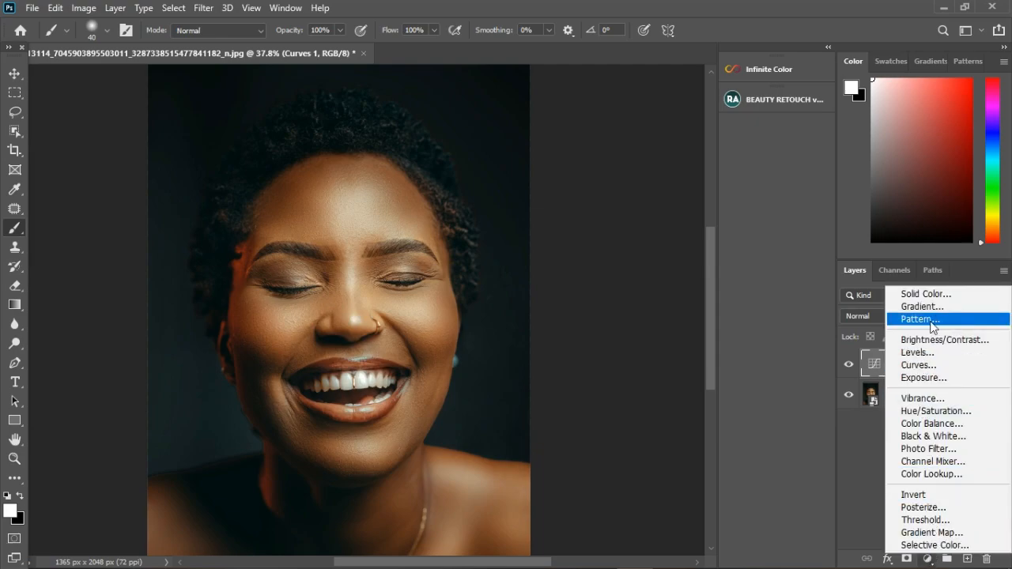
{"action": "left_click", "coordinate": [882, 371]}
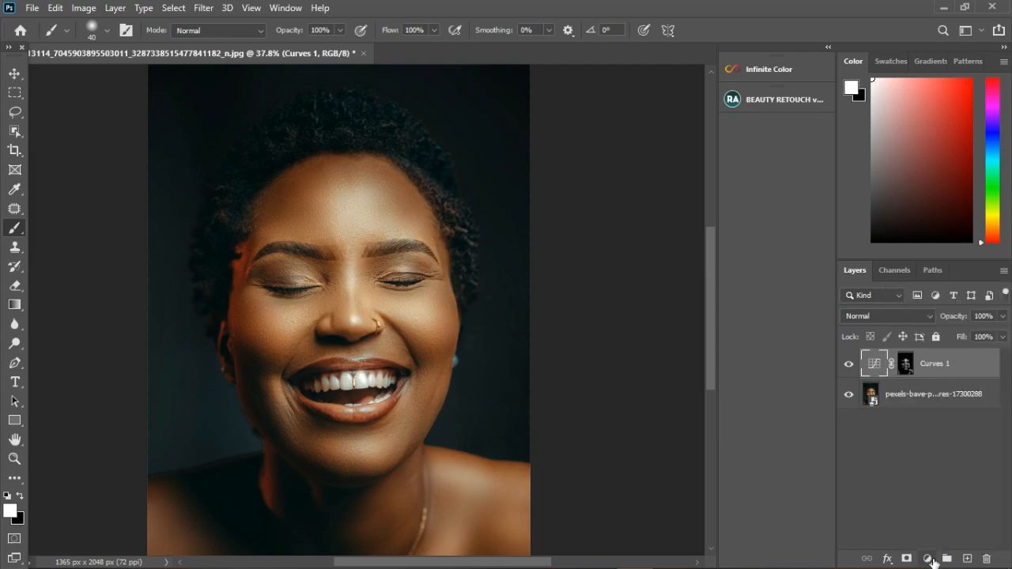
{"action": "left_click", "coordinate": [928, 559]}
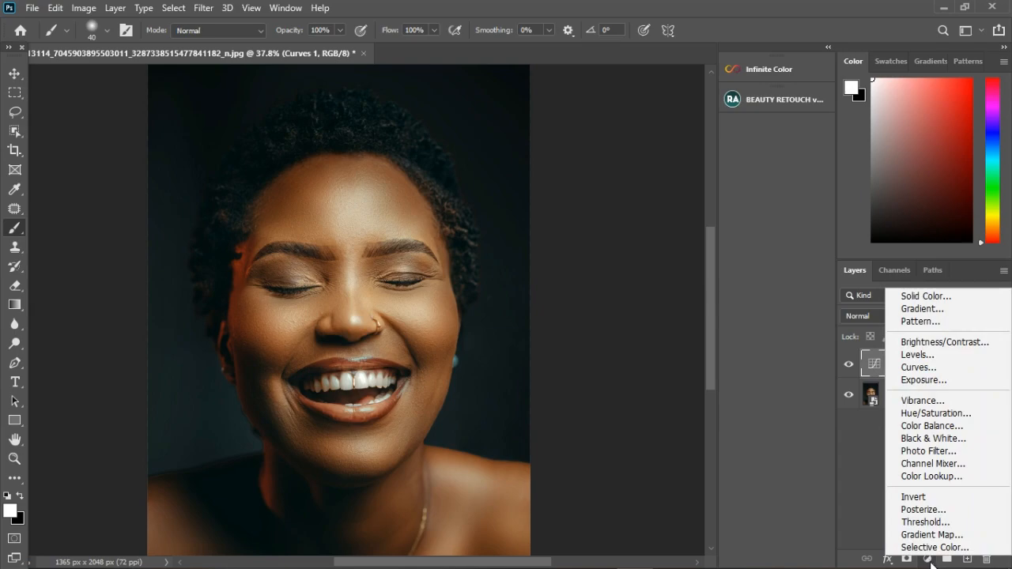
{"action": "left_click", "coordinate": [919, 367]}
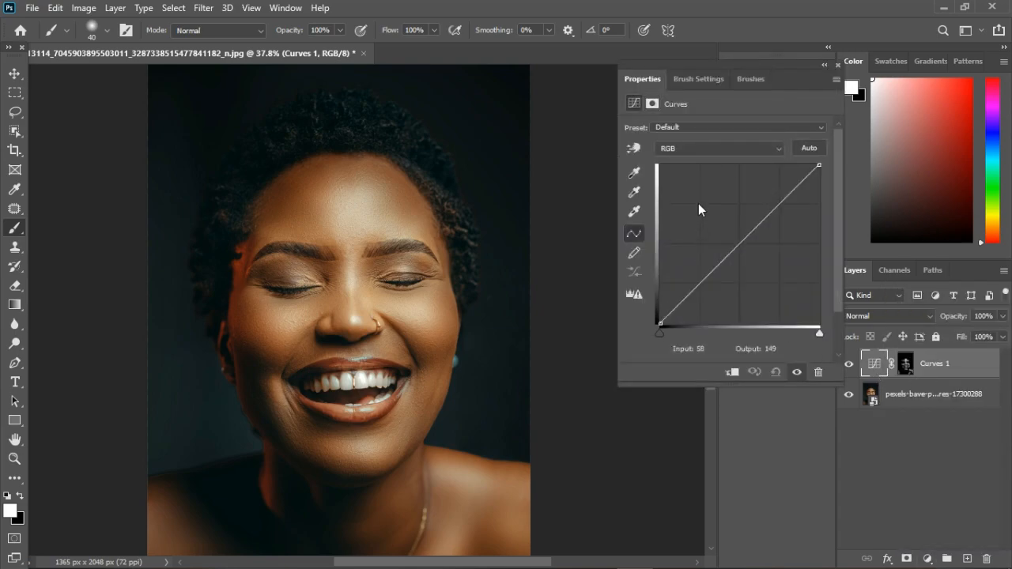
{"action": "left_click_drag", "start_coordinate": [761, 274], "coordinate": [763, 261]}
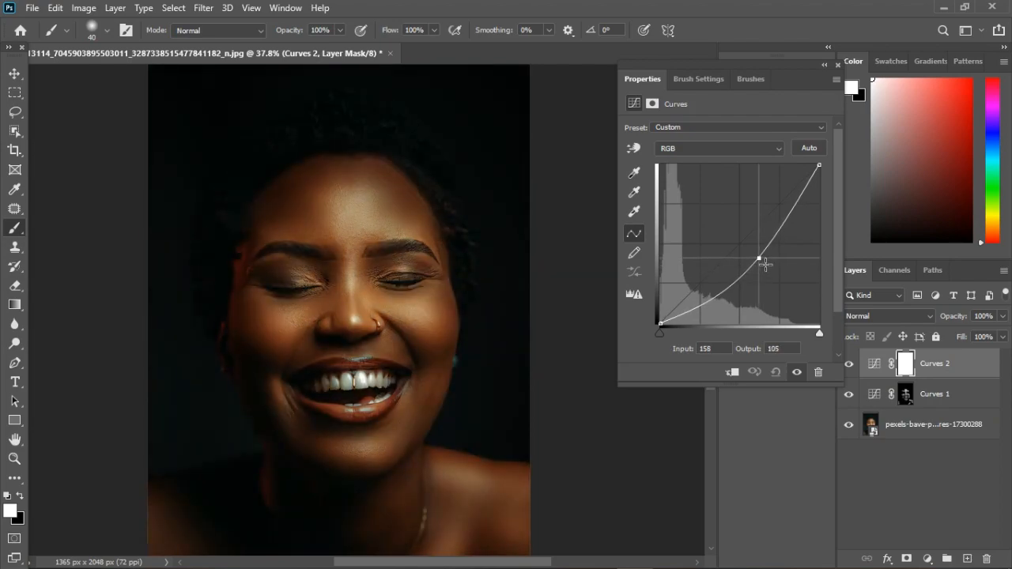
{"action": "left_click", "coordinate": [837, 65]}
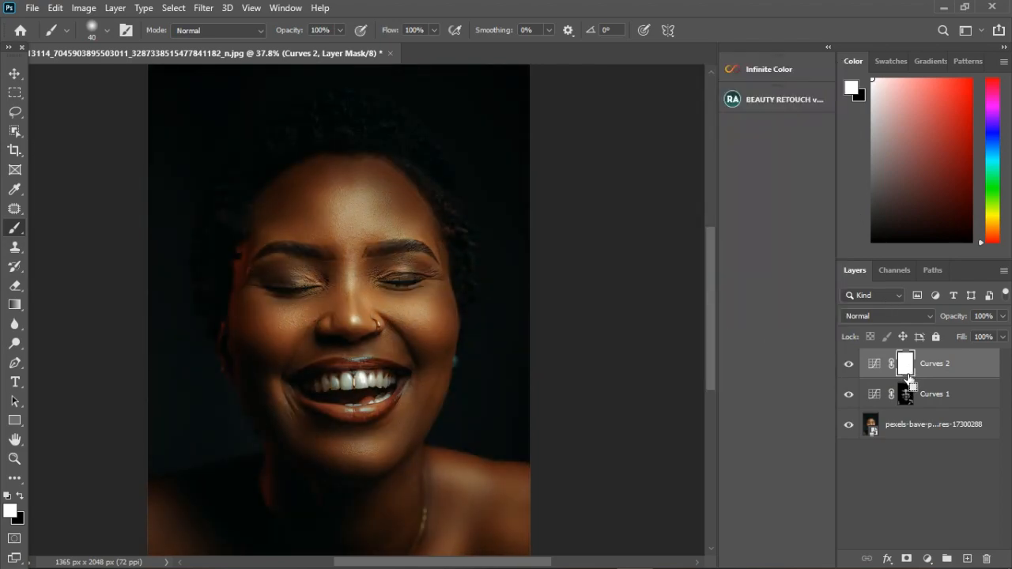
{"action": "key", "text": "ctrl+i"}
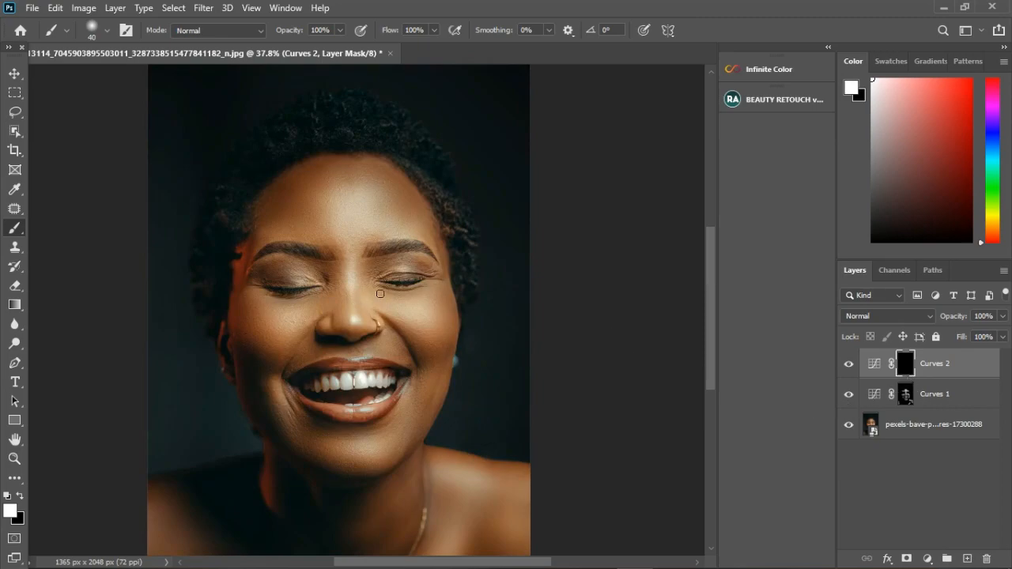
Paint white on the Curves 2 mask along the nose sides, smile lines, cheek hollows and jaw with a size 40 brush.
{"action": "left_click_drag", "start_coordinate": [328, 265], "coordinate": [333, 315]}
{"action": "mouse_move", "coordinate": [380, 265]}
{"action": "left_mouse_down"}
{"action": "mouse_move", "coordinate": [376, 320]}
{"action": "mouse_move", "coordinate": [408, 334]}
{"action": "mouse_move", "coordinate": [428, 372]}
{"action": "left_mouse_up"}
{"action": "mouse_move", "coordinate": [316, 347]}
{"action": "left_mouse_down"}
{"action": "mouse_move", "coordinate": [292, 354]}
{"action": "mouse_move", "coordinate": [291, 377]}
{"action": "mouse_move", "coordinate": [258, 358]}
{"action": "mouse_move", "coordinate": [259, 377]}
{"action": "mouse_move", "coordinate": [283, 371]}
{"action": "left_mouse_up"}
{"action": "left_click_drag", "start_coordinate": [430, 366], "coordinate": [453, 359]}
{"action": "mouse_move", "coordinate": [276, 429]}
{"action": "left_mouse_down"}
{"action": "mouse_move", "coordinate": [312, 446]}
{"action": "mouse_move", "coordinate": [315, 431]}
{"action": "left_mouse_up"}
{"action": "mouse_move", "coordinate": [425, 405]}
{"action": "left_mouse_down"}
{"action": "mouse_move", "coordinate": [416, 449]}
{"action": "mouse_move", "coordinate": [431, 418]}
{"action": "left_mouse_up"}
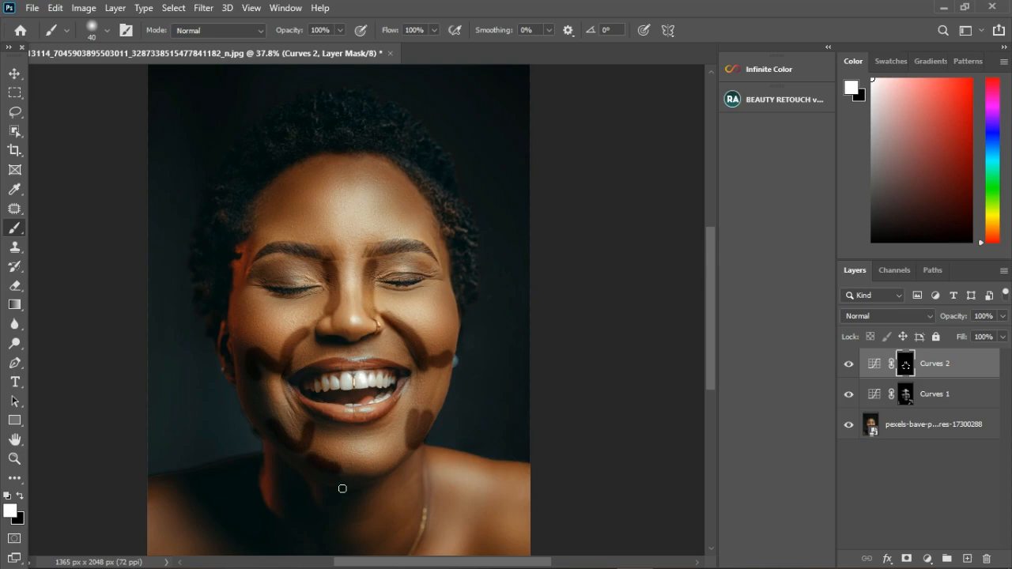
Enlarge the brush to 90 and paint white on the Curves 2 mask over the shoulder shadows and both sides of the forehead.
{"action": "scroll", "coordinate": [269, 459], "scroll_direction": "down", "scroll_amount": 2}
{"action": "key", "text": "bracketright"}
{"action": "key", "text": "bracketright"}
{"action": "key", "text": "bracketright"}
{"action": "key", "text": "bracketright"}
{"action": "key", "text": "bracketright"}
{"action": "key", "text": "bracketright"}
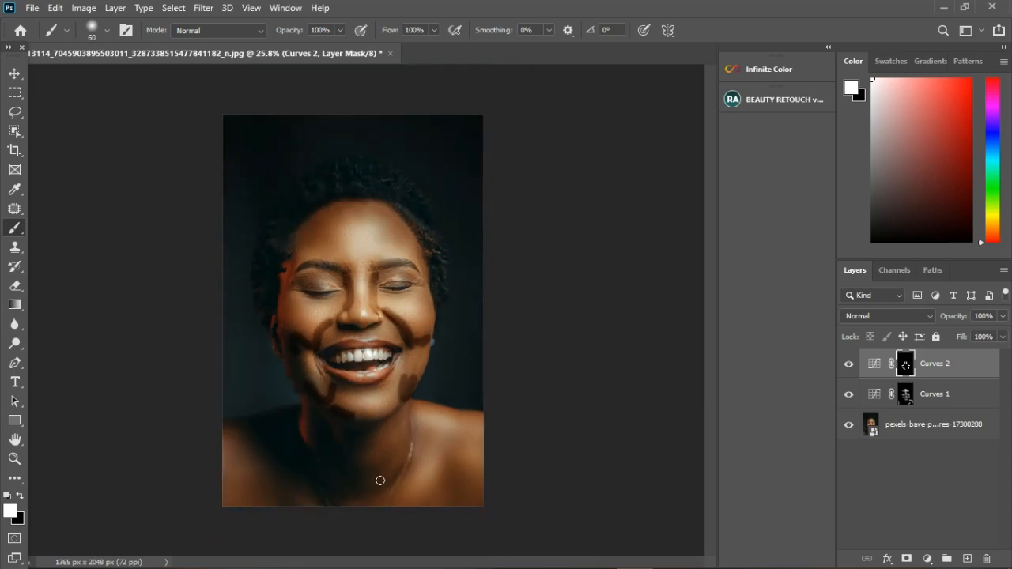
{"action": "mouse_move", "coordinate": [464, 426]}
{"action": "left_mouse_down"}
{"action": "mouse_move", "coordinate": [441, 484]}
{"action": "mouse_move", "coordinate": [466, 475]}
{"action": "mouse_move", "coordinate": [481, 503]}
{"action": "left_mouse_up"}
{"action": "left_click_drag", "start_coordinate": [267, 473], "coordinate": [257, 453]}
{"action": "left_click_drag", "start_coordinate": [270, 497], "coordinate": [248, 506]}
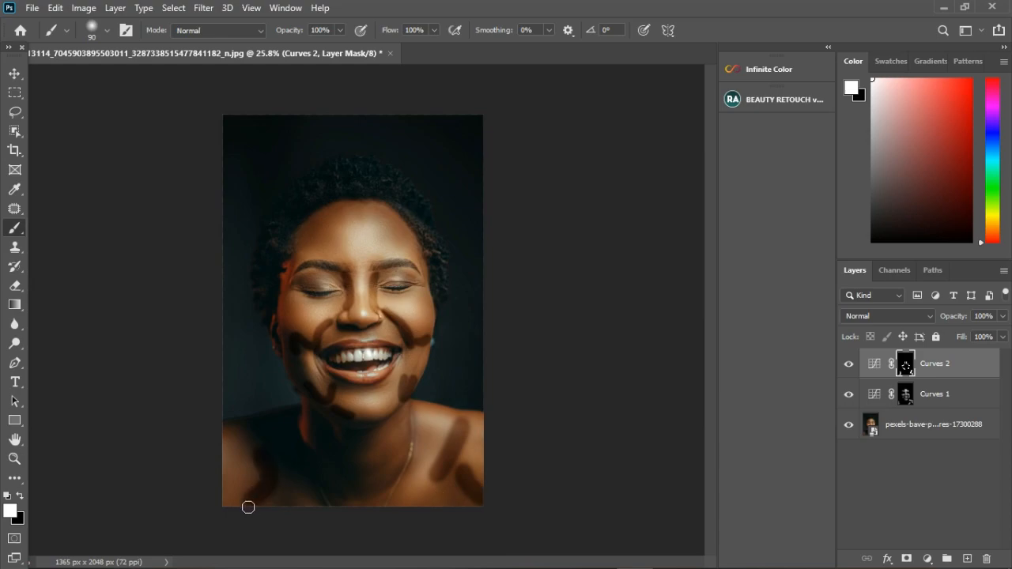
{"action": "mouse_move", "coordinate": [335, 226]}
{"action": "left_mouse_down"}
{"action": "mouse_move", "coordinate": [322, 240]}
{"action": "mouse_move", "coordinate": [395, 224]}
{"action": "mouse_move", "coordinate": [412, 234]}
{"action": "left_mouse_up"}
{"action": "scroll", "coordinate": [372, 288], "scroll_direction": "up", "scroll_amount": 2}
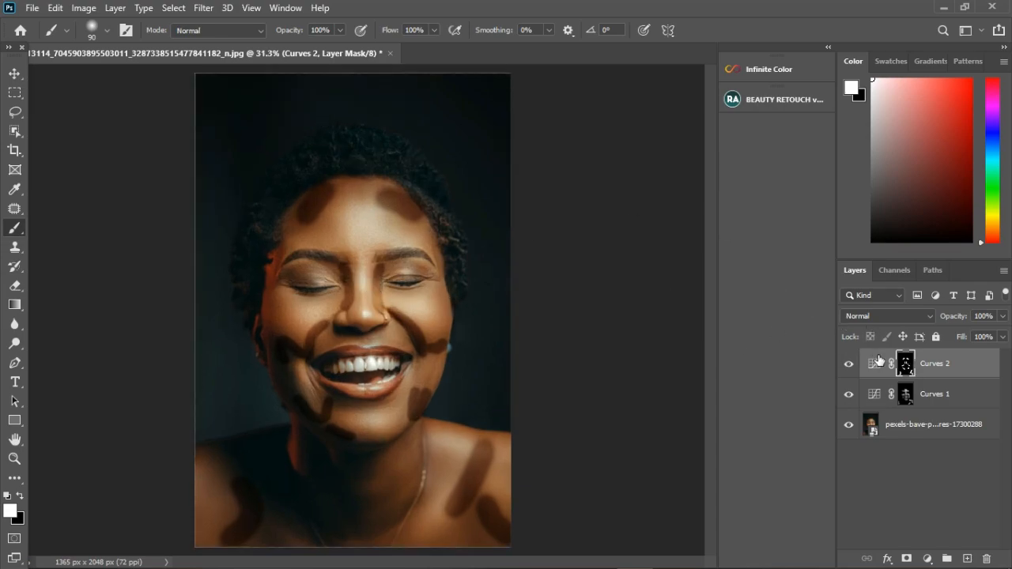
Feather the Curves 2 layer mask by 31.0 px to blend the painted shadows.
{"action": "left_click", "coordinate": [877, 365]}
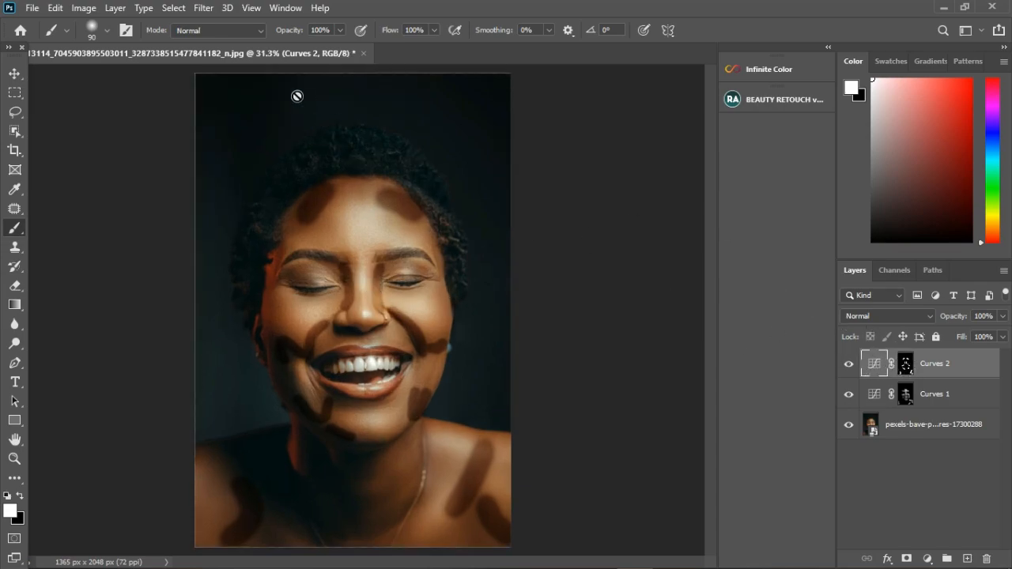
{"action": "double_click", "coordinate": [875, 364]}
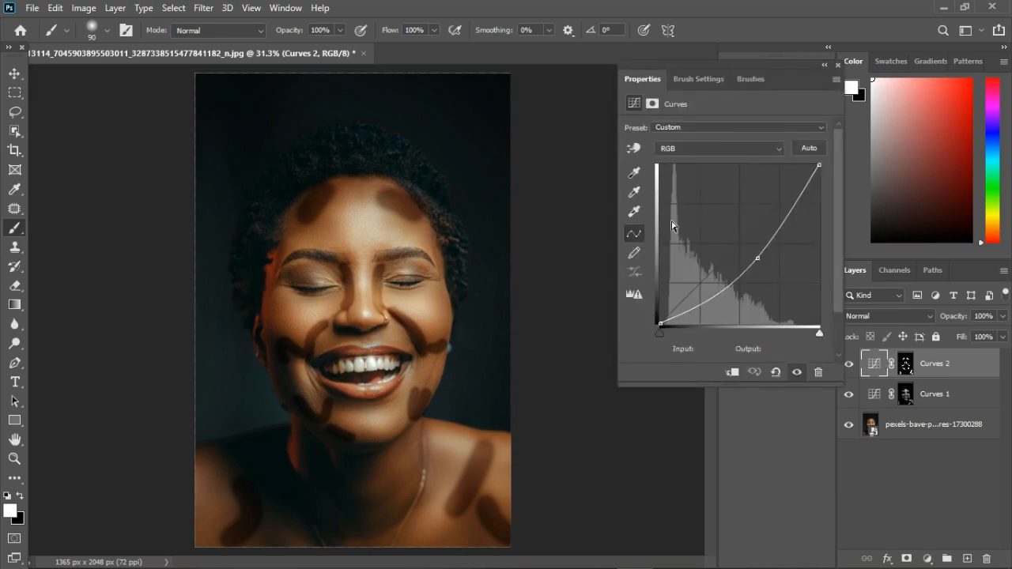
{"action": "left_click", "coordinate": [653, 103]}
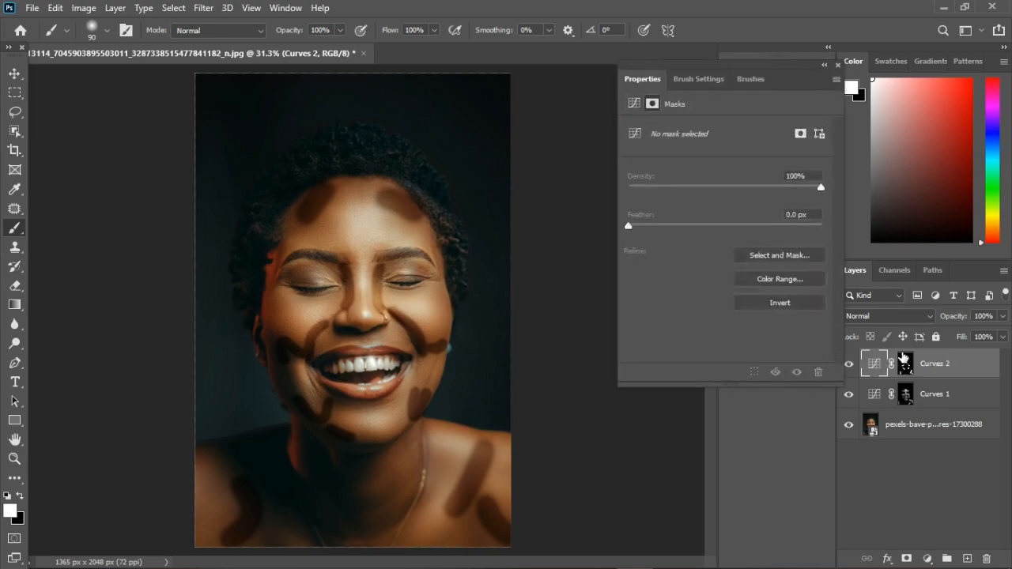
{"action": "left_click", "coordinate": [906, 365]}
{"action": "left_click_drag", "start_coordinate": [630, 226], "coordinate": [721, 232]}
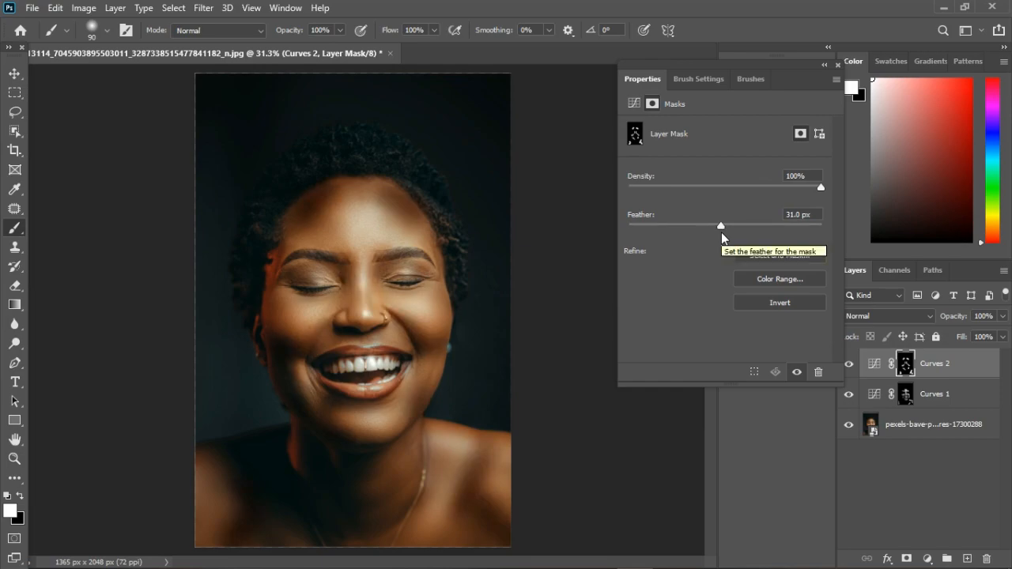
{"action": "left_click", "coordinate": [838, 66]}
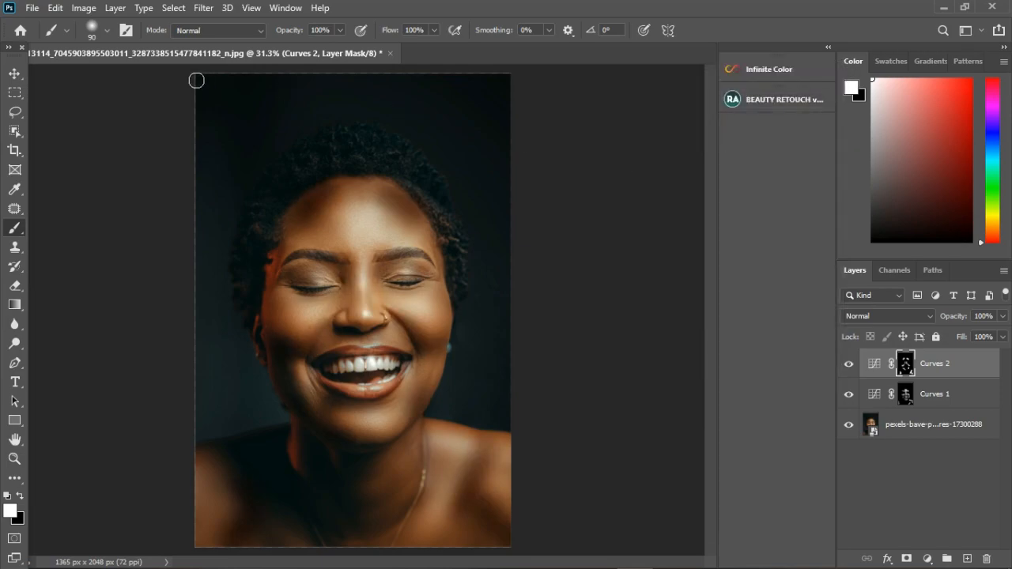
Apply the merged RGB image to the Curves 2 mask with Multiply blending at 100% opacity.
{"action": "left_click", "coordinate": [83, 10]}
{"action": "left_click", "coordinate": [87, 224]}
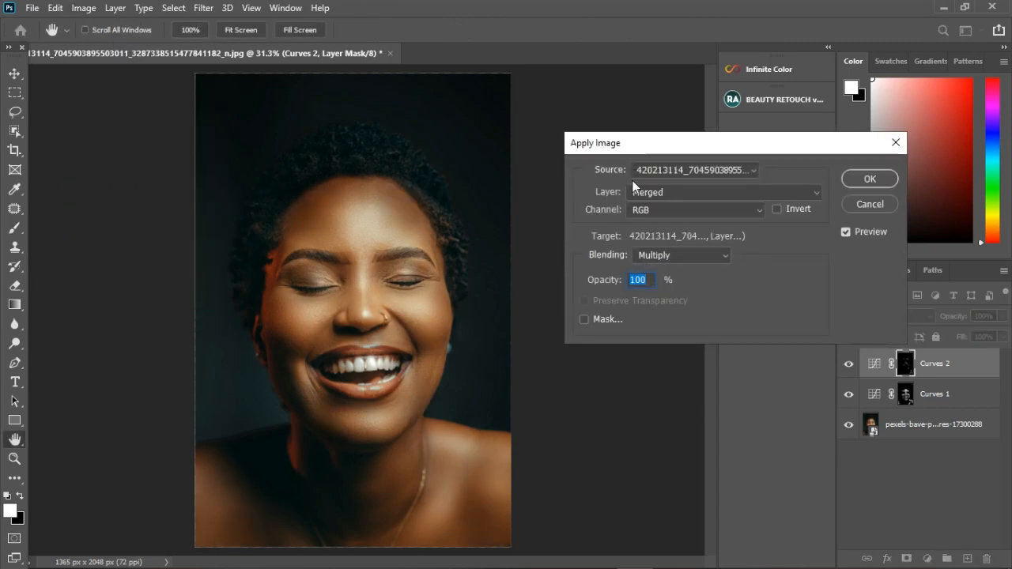
{"action": "left_click", "coordinate": [862, 180]}
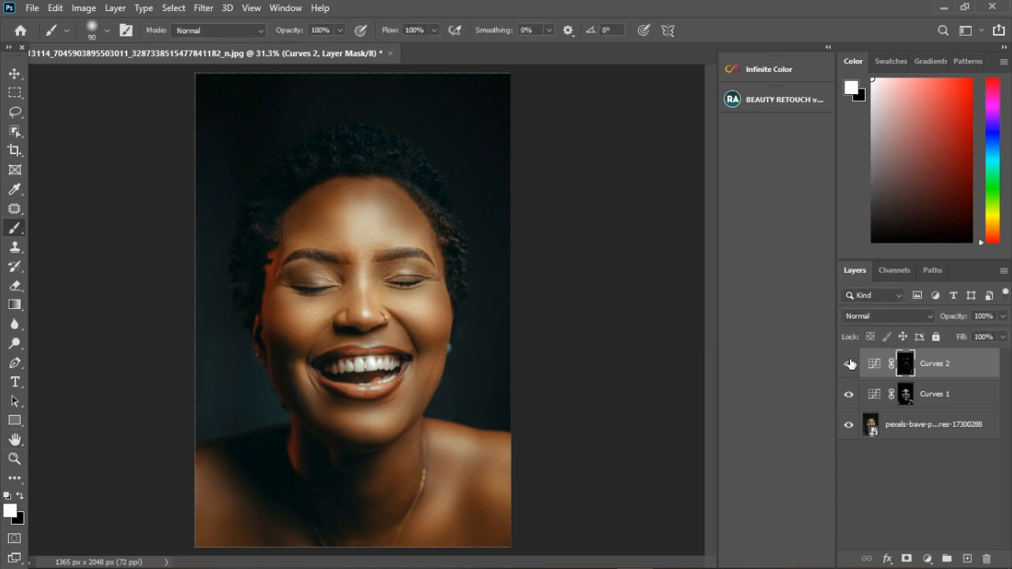
Toggle the visibility of Curves 2 and Curves 1 in turn to compare the face with and without each adjustment.
{"action": "left_click", "coordinate": [850, 363]}
{"action": "left_click", "coordinate": [850, 364]}
{"action": "scroll", "coordinate": [345, 352], "scroll_direction": "up", "scroll_amount": 2}
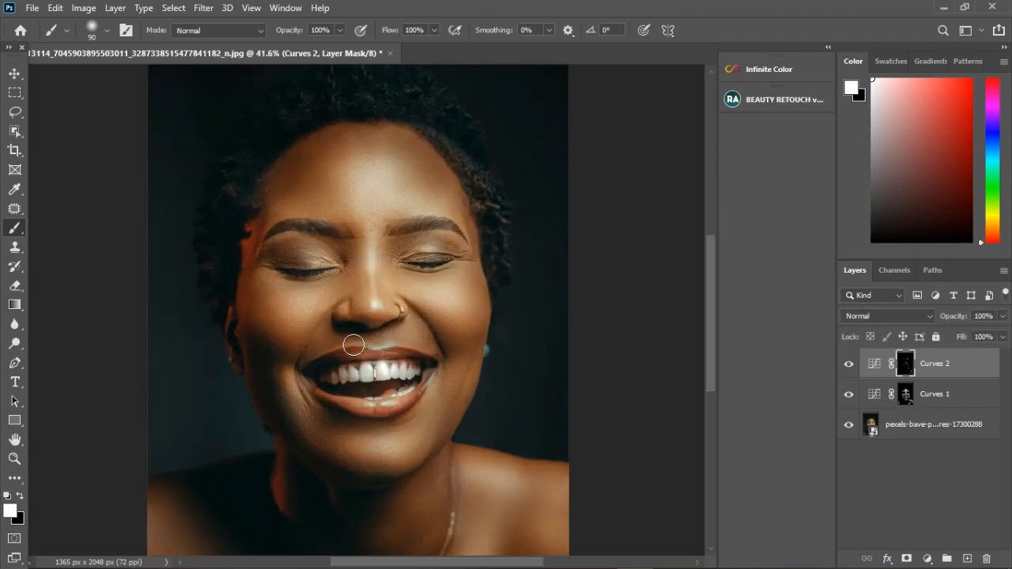
{"action": "left_click", "coordinate": [849, 363]}
{"action": "left_click", "coordinate": [850, 364]}
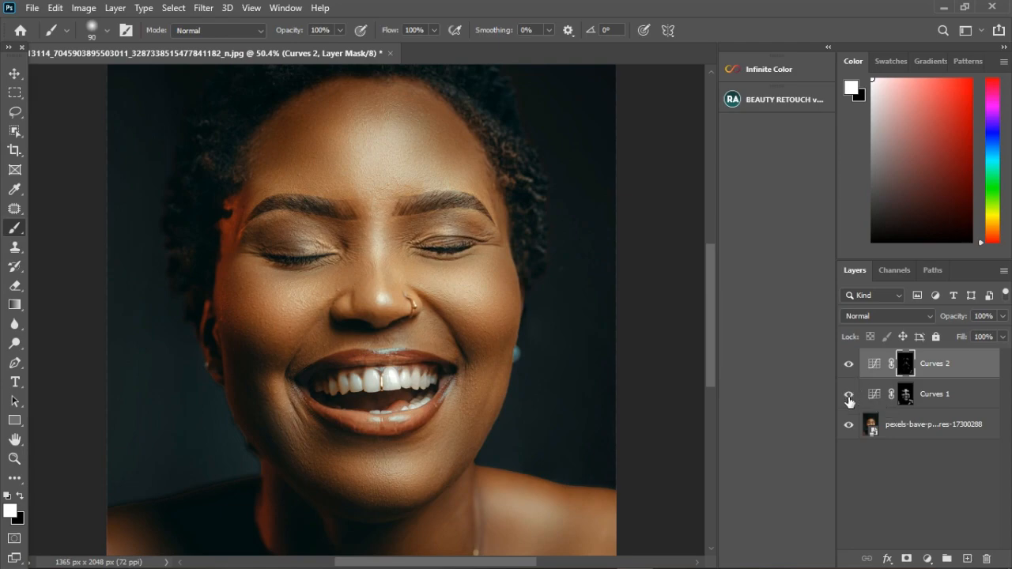
{"action": "left_click", "coordinate": [849, 397]}
{"action": "left_click", "coordinate": [848, 397]}
Group both Curves layers to compare the portrait with and without them, and delete the group.
{"action": "left_click", "coordinate": [979, 400], "text": "shift"}
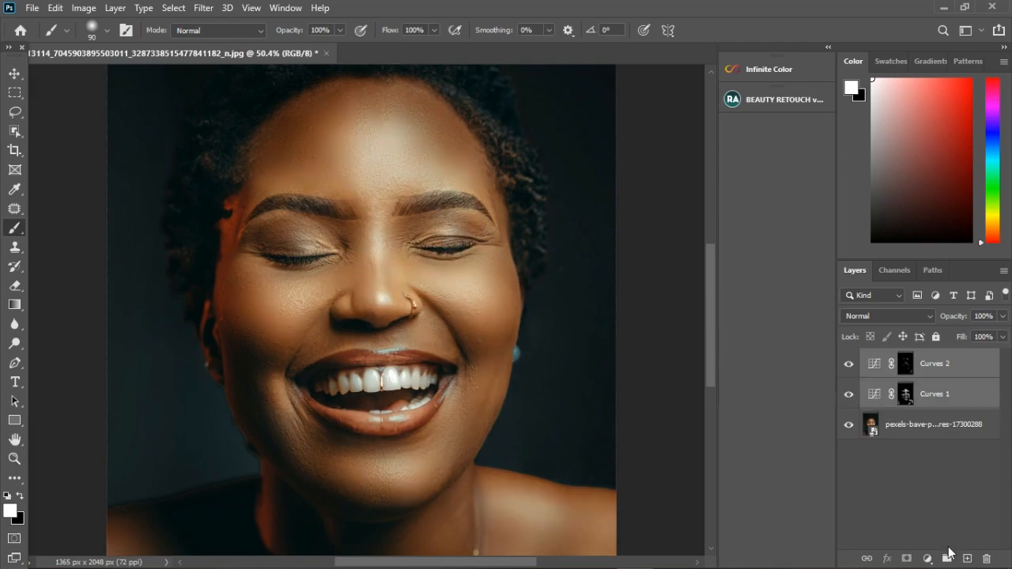
{"action": "key", "text": "ctrl+g"}
{"action": "left_click", "coordinate": [850, 358]}
{"action": "left_click", "coordinate": [850, 358]}
{"action": "left_click", "coordinate": [851, 360]}
{"action": "left_click", "coordinate": [850, 360]}
{"action": "key", "text": "Delete"}
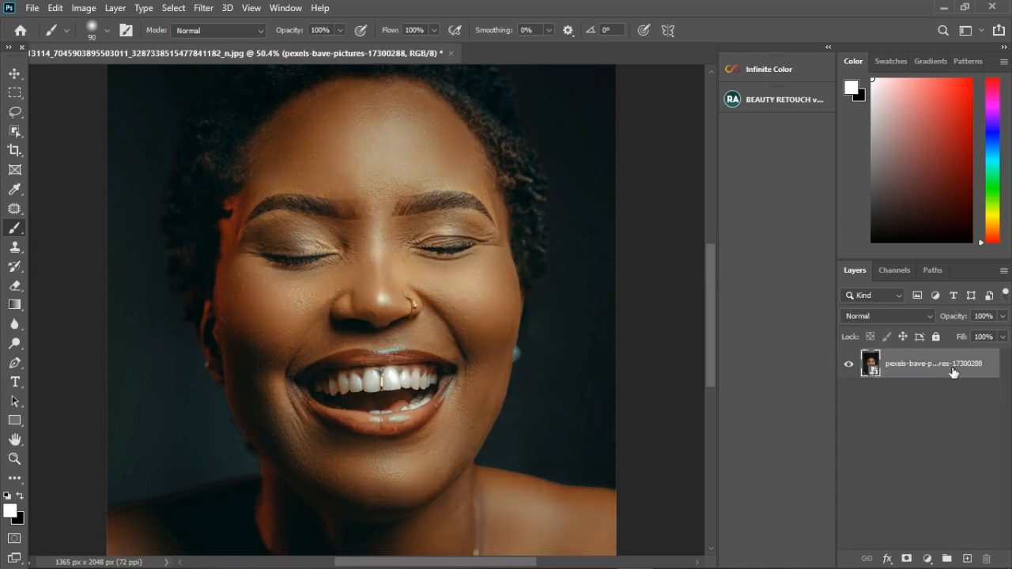
Add a Curves adjustment layer with raised midtones above the portrait, and invert its mask to black.
{"action": "left_click", "coordinate": [929, 560]}
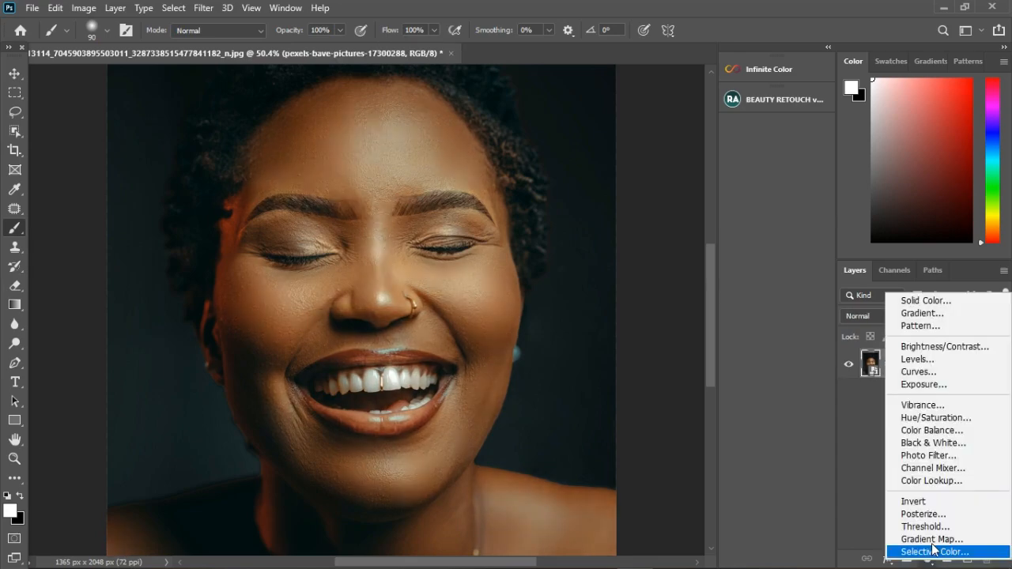
{"action": "left_click", "coordinate": [926, 374]}
{"action": "left_click_drag", "start_coordinate": [736, 255], "coordinate": [739, 235]}
{"action": "left_click", "coordinate": [837, 65]}
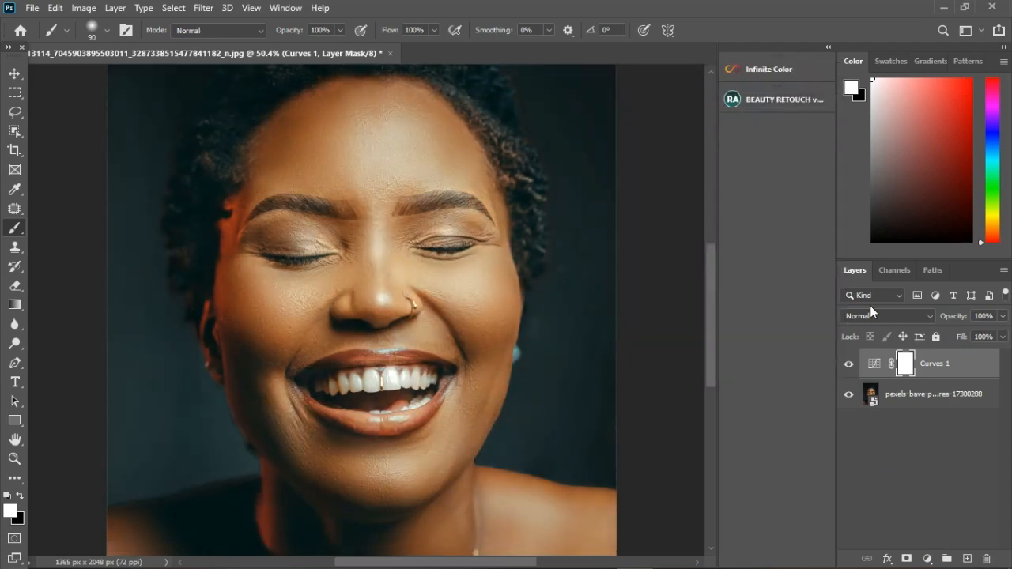
{"action": "key", "text": "ctrl+i"}
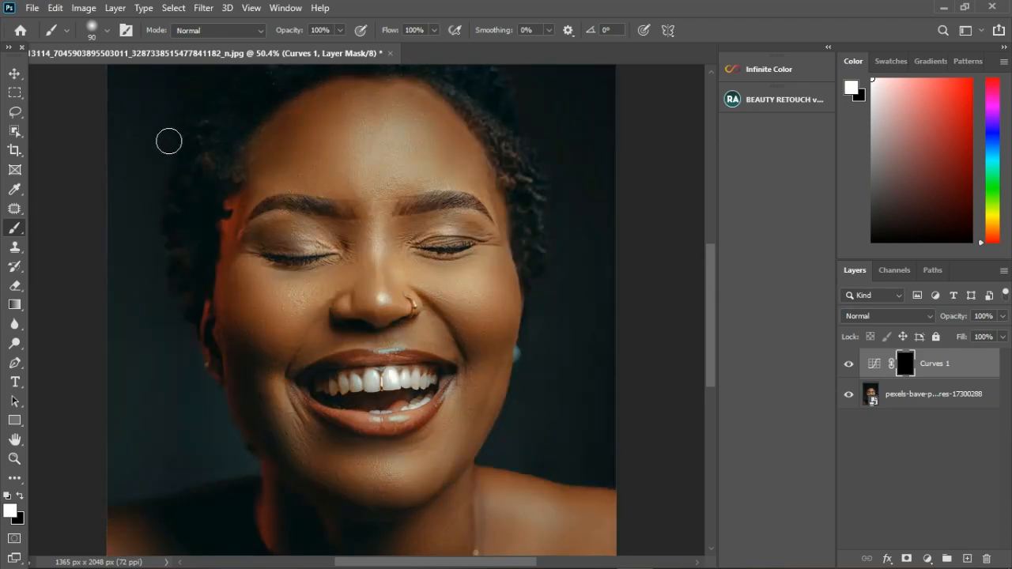
Reduce the brush size to 15 and paint white strokes on the Curves 1 mask down the central forehead and nose bridge.
{"action": "key", "text": "bracketleft"}
{"action": "key", "text": "bracketleft"}
{"action": "key", "text": "bracketleft"}
{"action": "key", "text": "bracketleft"}
{"action": "key", "text": "bracketleft"}
{"action": "left_click_drag", "start_coordinate": [340, 141], "coordinate": [401, 138]}
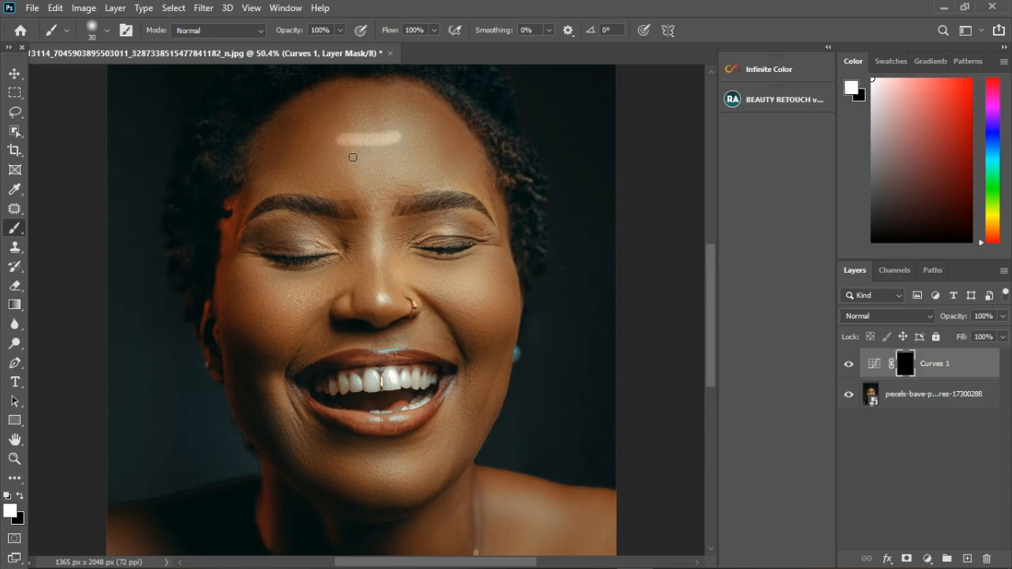
{"action": "key", "text": "bracketleft"}
{"action": "key", "text": "ctrl+z"}
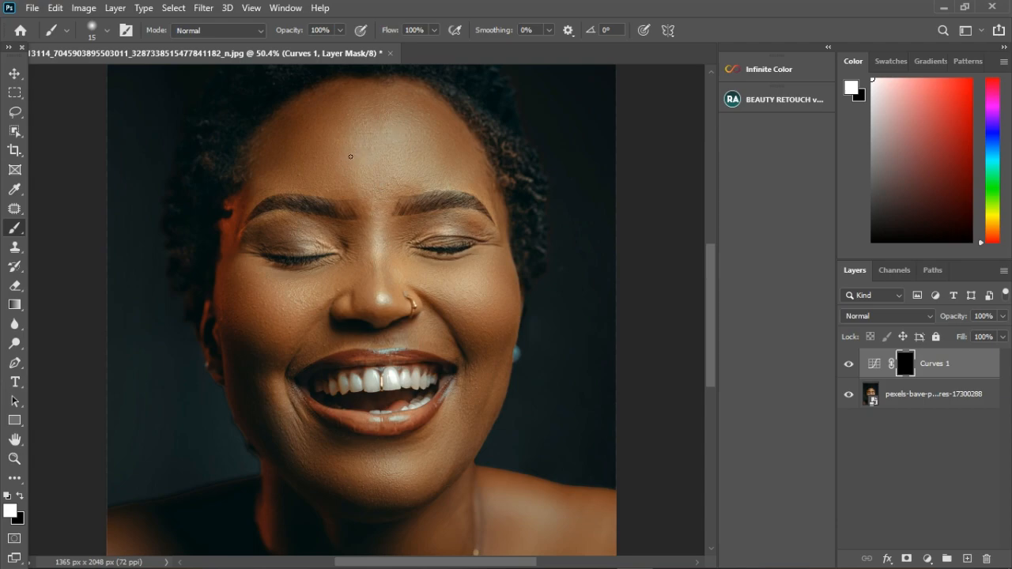
{"action": "mouse_move", "coordinate": [355, 141]}
{"action": "left_mouse_down"}
{"action": "mouse_move", "coordinate": [397, 136]}
{"action": "mouse_move", "coordinate": [369, 151]}
{"action": "mouse_move", "coordinate": [388, 148]}
{"action": "mouse_move", "coordinate": [390, 191]}
{"action": "left_mouse_up"}
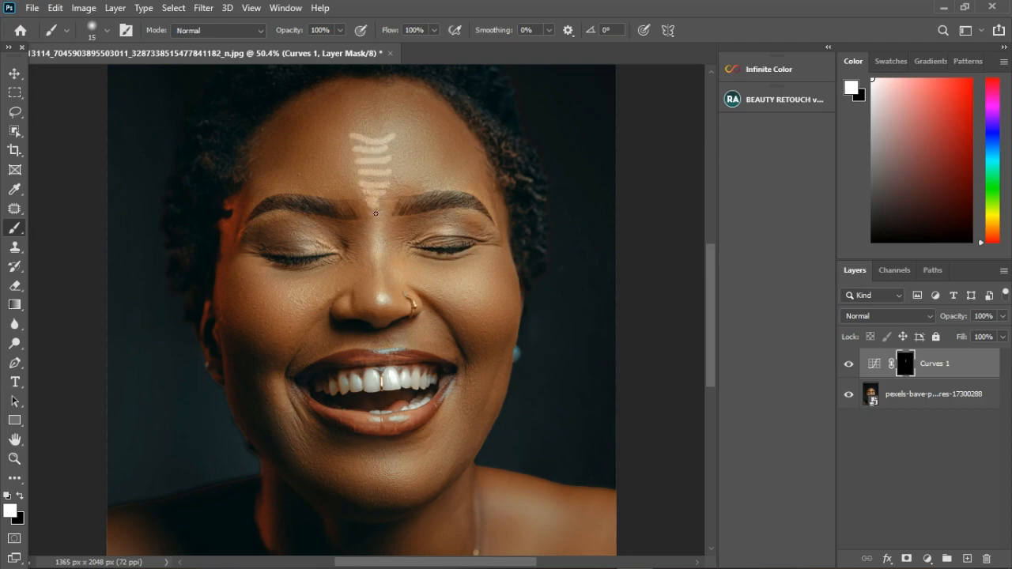
{"action": "left_click_drag", "start_coordinate": [370, 229], "coordinate": [380, 228]}
{"action": "left_click_drag", "start_coordinate": [383, 267], "coordinate": [380, 297]}
Strengthen the Curves 1 brightening by moving its curve point to input 109, output 160.
{"action": "double_click", "coordinate": [875, 364]}
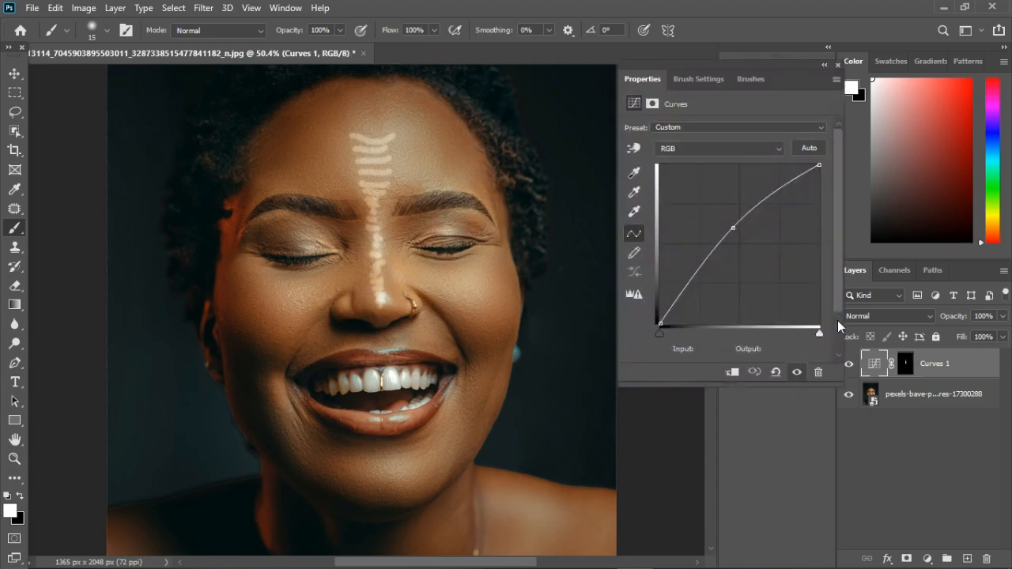
{"action": "left_click_drag", "start_coordinate": [738, 232], "coordinate": [734, 230]}
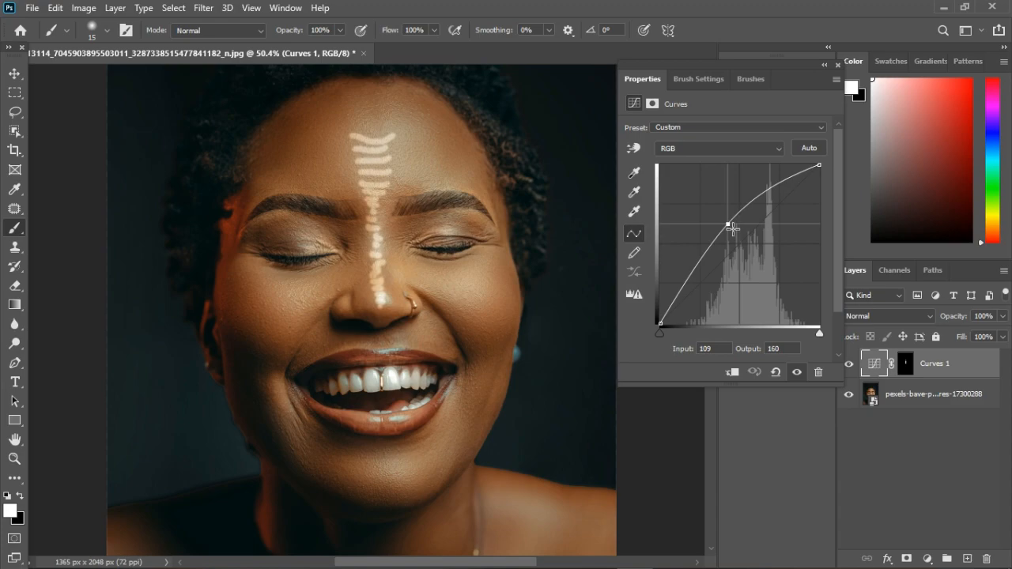
{"action": "left_click", "coordinate": [837, 64]}
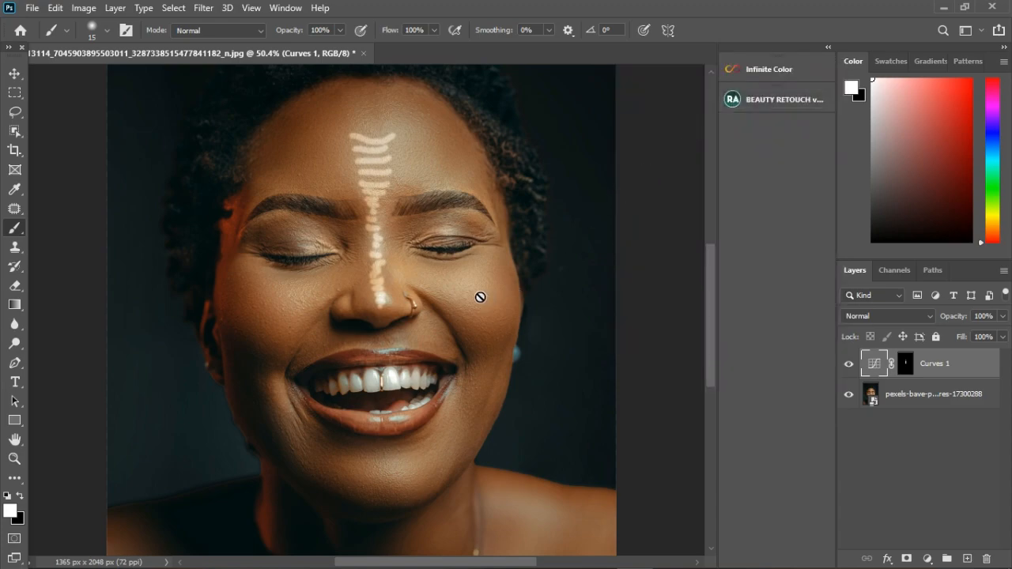
Paint white on the Curves 1 mask over both upper cheeks, the central forehead and above the eyebrow on the nose-ring side.
{"action": "left_click", "coordinate": [908, 365]}
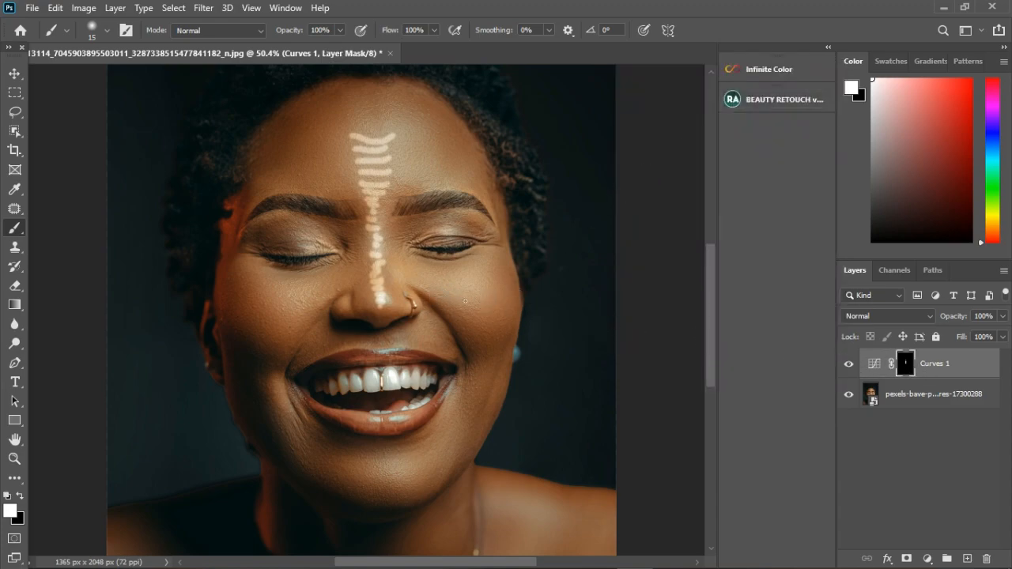
{"action": "mouse_move", "coordinate": [400, 273]}
{"action": "left_mouse_down"}
{"action": "mouse_move", "coordinate": [441, 297]}
{"action": "mouse_move", "coordinate": [452, 283]}
{"action": "mouse_move", "coordinate": [455, 301]}
{"action": "mouse_move", "coordinate": [457, 283]}
{"action": "mouse_move", "coordinate": [466, 294]}
{"action": "mouse_move", "coordinate": [477, 282]}
{"action": "mouse_move", "coordinate": [483, 302]}
{"action": "mouse_move", "coordinate": [484, 276]}
{"action": "mouse_move", "coordinate": [500, 302]}
{"action": "left_mouse_up"}
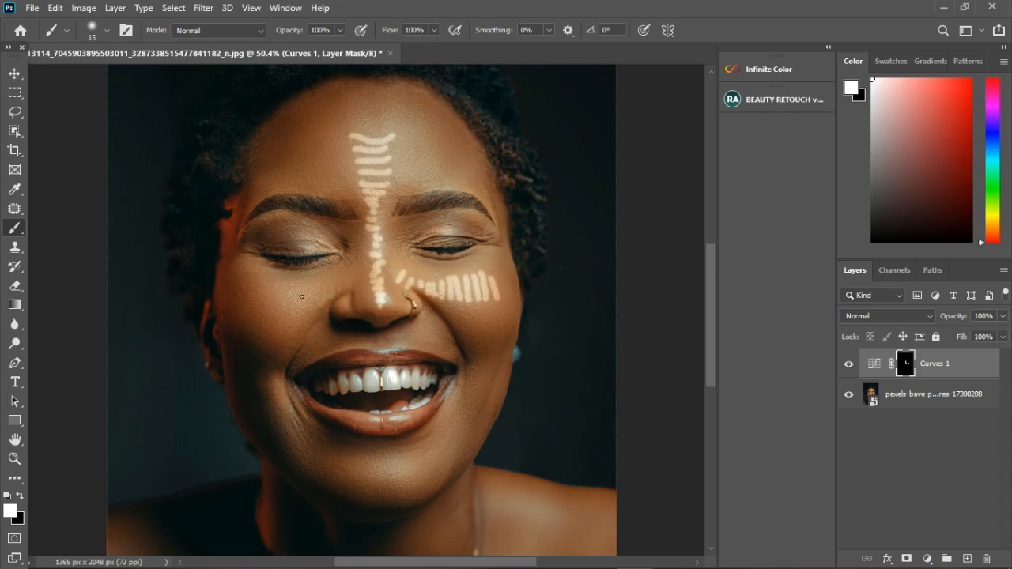
{"action": "mouse_move", "coordinate": [245, 276]}
{"action": "left_mouse_down"}
{"action": "mouse_move", "coordinate": [298, 285]}
{"action": "mouse_move", "coordinate": [297, 303]}
{"action": "mouse_move", "coordinate": [314, 283]}
{"action": "mouse_move", "coordinate": [306, 305]}
{"action": "mouse_move", "coordinate": [331, 286]}
{"action": "left_mouse_up"}
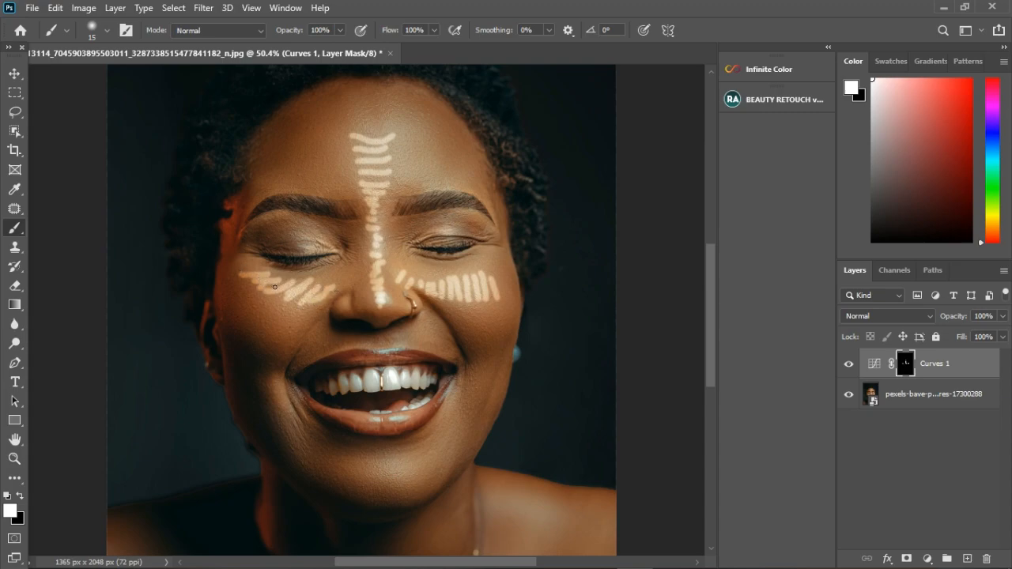
{"action": "left_click_drag", "start_coordinate": [277, 304], "coordinate": [287, 292]}
{"action": "mouse_move", "coordinate": [400, 143]}
{"action": "left_mouse_down"}
{"action": "mouse_move", "coordinate": [383, 154]}
{"action": "mouse_move", "coordinate": [384, 169]}
{"action": "left_mouse_up"}
{"action": "mouse_move", "coordinate": [409, 155]}
{"action": "left_mouse_down"}
{"action": "mouse_move", "coordinate": [393, 171]}
{"action": "mouse_move", "coordinate": [456, 189]}
{"action": "left_mouse_up"}
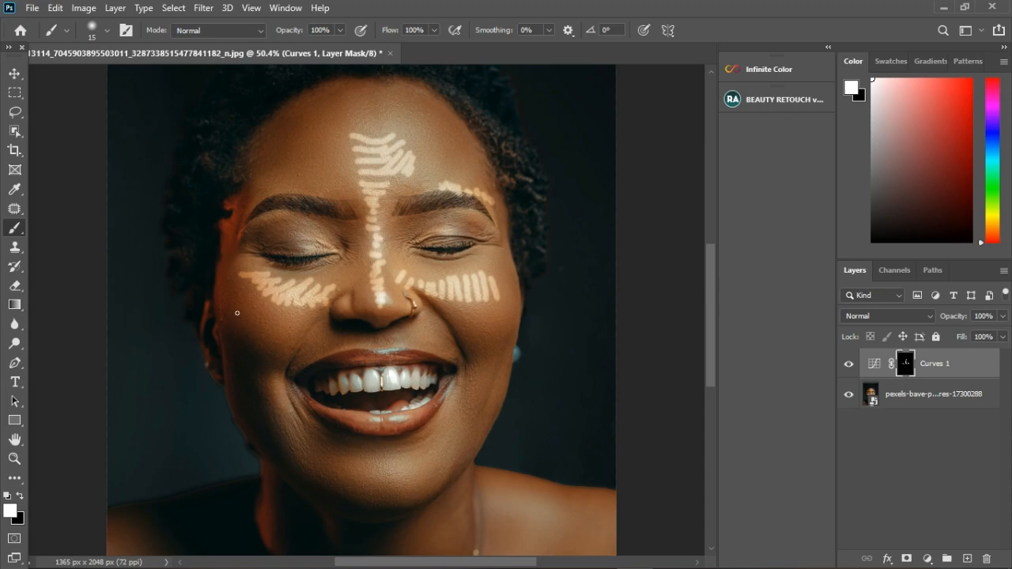
Paint white highlight strokes on the Curves 1 mask over the lower cheek, beside the mouth corners, on the chin and along the jaw.
{"action": "left_click_drag", "start_coordinate": [231, 313], "coordinate": [280, 336]}
{"action": "left_click_drag", "start_coordinate": [283, 394], "coordinate": [291, 426]}
{"action": "left_click_drag", "start_coordinate": [369, 461], "coordinate": [364, 472]}
{"action": "mouse_move", "coordinate": [380, 467]}
{"action": "left_mouse_down"}
{"action": "mouse_move", "coordinate": [428, 478]}
{"action": "mouse_move", "coordinate": [371, 488]}
{"action": "mouse_move", "coordinate": [386, 499]}
{"action": "mouse_move", "coordinate": [419, 486]}
{"action": "mouse_move", "coordinate": [378, 483]}
{"action": "mouse_move", "coordinate": [411, 486]}
{"action": "left_mouse_up"}
{"action": "mouse_move", "coordinate": [455, 396]}
{"action": "left_mouse_down"}
{"action": "mouse_move", "coordinate": [441, 424]}
{"action": "mouse_move", "coordinate": [451, 420]}
{"action": "mouse_move", "coordinate": [432, 471]}
{"action": "left_mouse_up"}
{"action": "left_click_drag", "start_coordinate": [512, 373], "coordinate": [484, 416]}
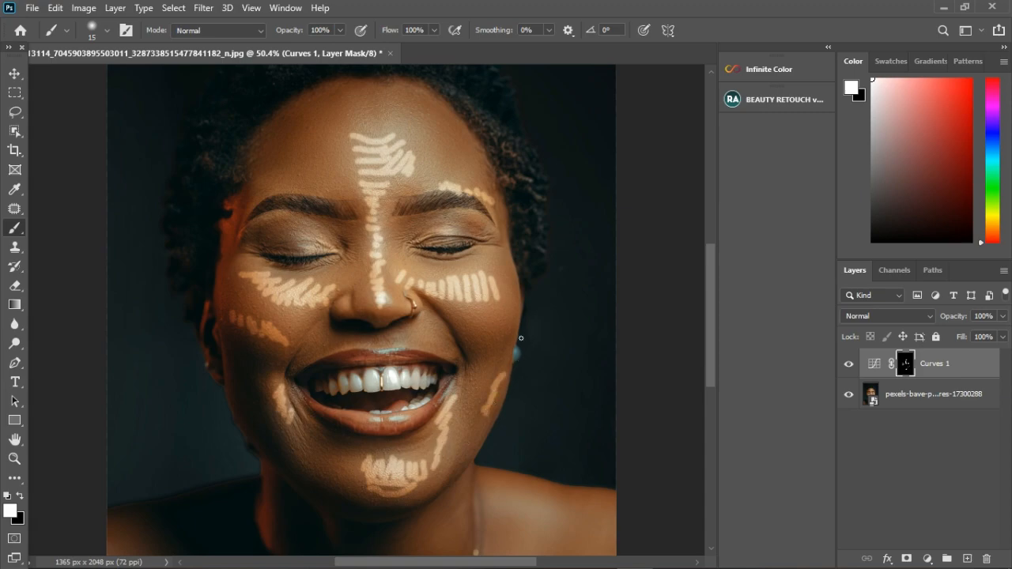
Paint white on the Curves 1 mask beside the eye, above the other eyebrow and along the red-lit face and neck edge.
{"action": "left_click_drag", "start_coordinate": [499, 253], "coordinate": [524, 299]}
{"action": "left_click_drag", "start_coordinate": [256, 193], "coordinate": [274, 192]}
{"action": "scroll", "coordinate": [324, 163], "scroll_direction": "down", "scroll_amount": 1}
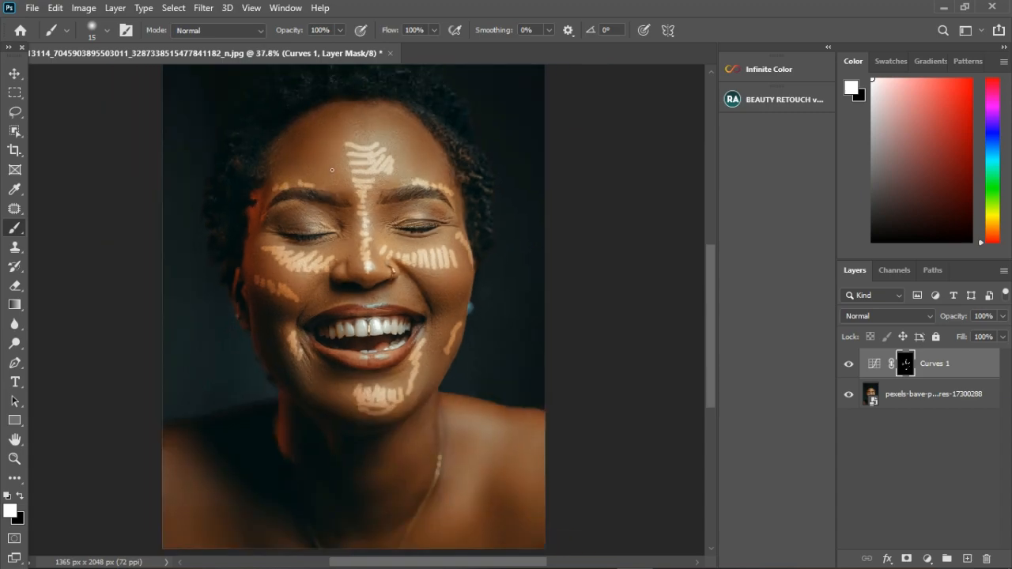
{"action": "scroll", "coordinate": [260, 196], "scroll_direction": "up", "scroll_amount": 1}
{"action": "mouse_move", "coordinate": [253, 214]}
{"action": "left_mouse_down"}
{"action": "mouse_move", "coordinate": [239, 254]}
{"action": "mouse_move", "coordinate": [233, 305]}
{"action": "mouse_move", "coordinate": [247, 261]}
{"action": "left_mouse_up"}
{"action": "scroll", "coordinate": [271, 281], "scroll_direction": "down", "scroll_amount": 1}
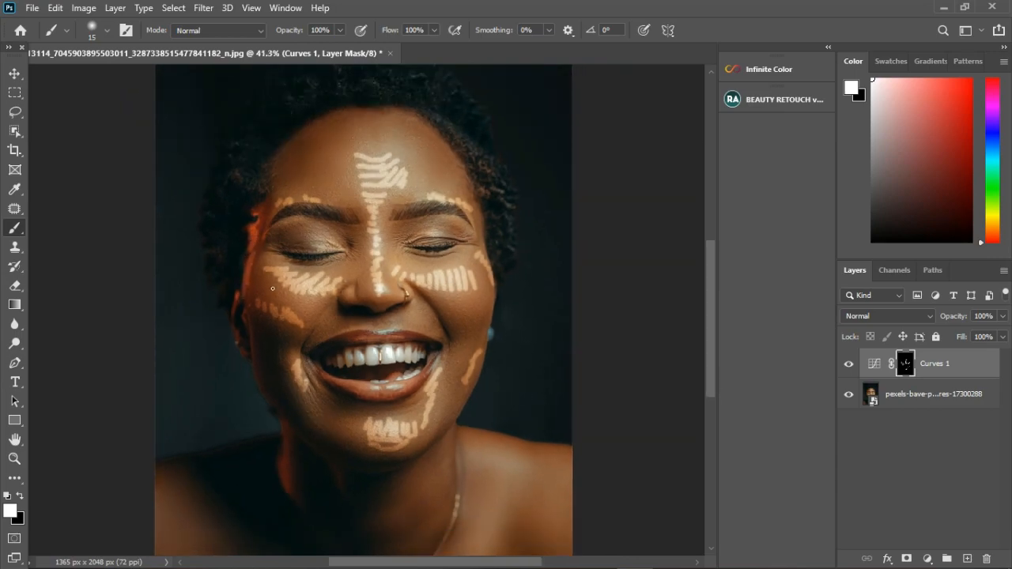
{"action": "left_click_drag", "start_coordinate": [285, 459], "coordinate": [287, 461]}
Paint white highlight strokes on the Curves 1 mask over both shoulders, the upper chest and the neck.
{"action": "scroll", "coordinate": [373, 452], "scroll_direction": "down", "scroll_amount": 3}
{"action": "scroll", "coordinate": [449, 446], "scroll_direction": "up", "scroll_amount": 1}
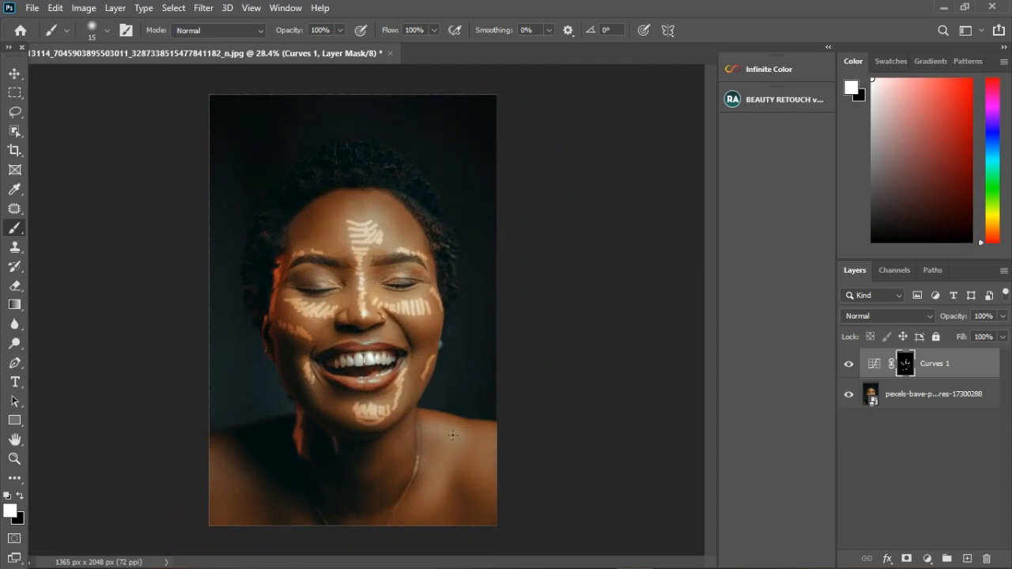
{"action": "mouse_move", "coordinate": [429, 419]}
{"action": "left_mouse_down"}
{"action": "mouse_move", "coordinate": [434, 447]}
{"action": "mouse_move", "coordinate": [450, 430]}
{"action": "mouse_move", "coordinate": [462, 448]}
{"action": "mouse_move", "coordinate": [431, 430]}
{"action": "left_mouse_up"}
{"action": "mouse_move", "coordinate": [451, 477]}
{"action": "left_mouse_down"}
{"action": "mouse_move", "coordinate": [434, 482]}
{"action": "mouse_move", "coordinate": [440, 496]}
{"action": "left_mouse_up"}
{"action": "mouse_move", "coordinate": [461, 464]}
{"action": "left_mouse_down"}
{"action": "mouse_move", "coordinate": [452, 462]}
{"action": "mouse_move", "coordinate": [492, 441]}
{"action": "mouse_move", "coordinate": [483, 462]}
{"action": "mouse_move", "coordinate": [499, 475]}
{"action": "left_mouse_up"}
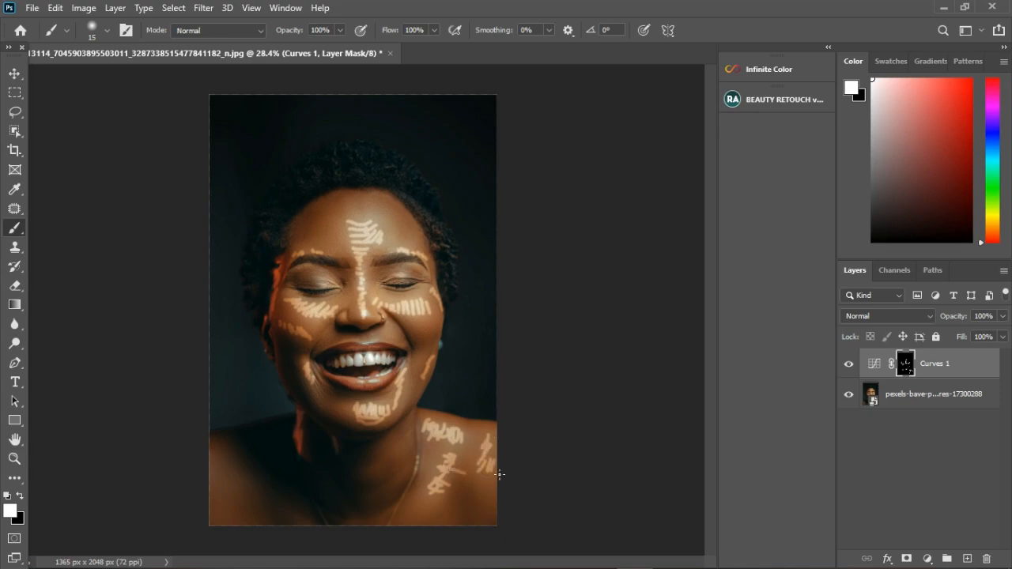
{"action": "left_click_drag", "start_coordinate": [420, 507], "coordinate": [421, 511]}
{"action": "mouse_move", "coordinate": [221, 479]}
{"action": "left_mouse_down"}
{"action": "mouse_move", "coordinate": [212, 504]}
{"action": "mouse_move", "coordinate": [231, 482]}
{"action": "mouse_move", "coordinate": [221, 479]}
{"action": "mouse_move", "coordinate": [230, 485]}
{"action": "mouse_move", "coordinate": [219, 511]}
{"action": "mouse_move", "coordinate": [217, 460]}
{"action": "left_mouse_up"}
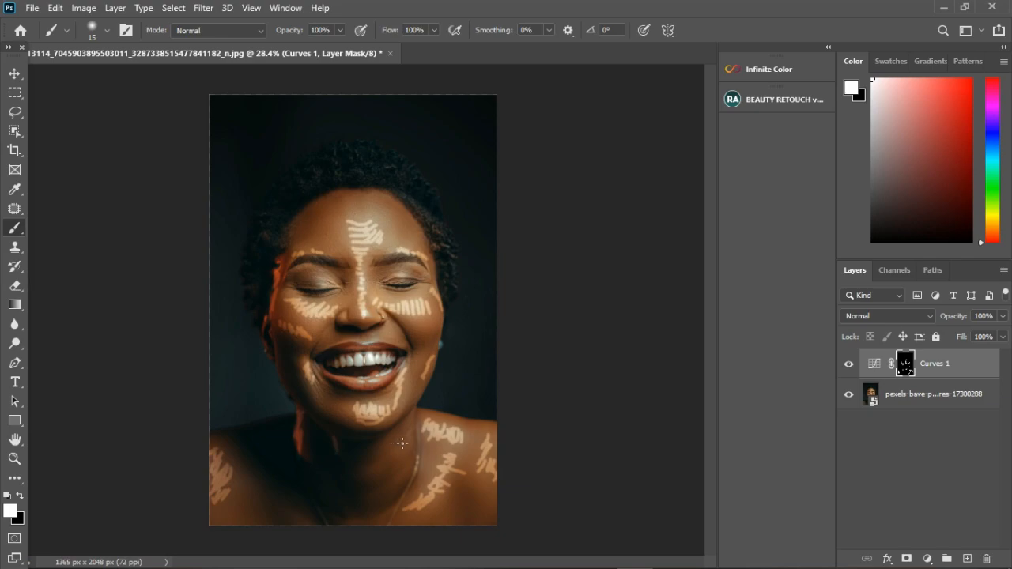
{"action": "mouse_move", "coordinate": [403, 443]}
{"action": "left_mouse_down"}
{"action": "mouse_move", "coordinate": [412, 448]}
{"action": "mouse_move", "coordinate": [383, 465]}
{"action": "left_mouse_up"}
Add a second Curves adjustment layer with lowered midtones, and invert its mask to black.
{"action": "left_click", "coordinate": [928, 558]}
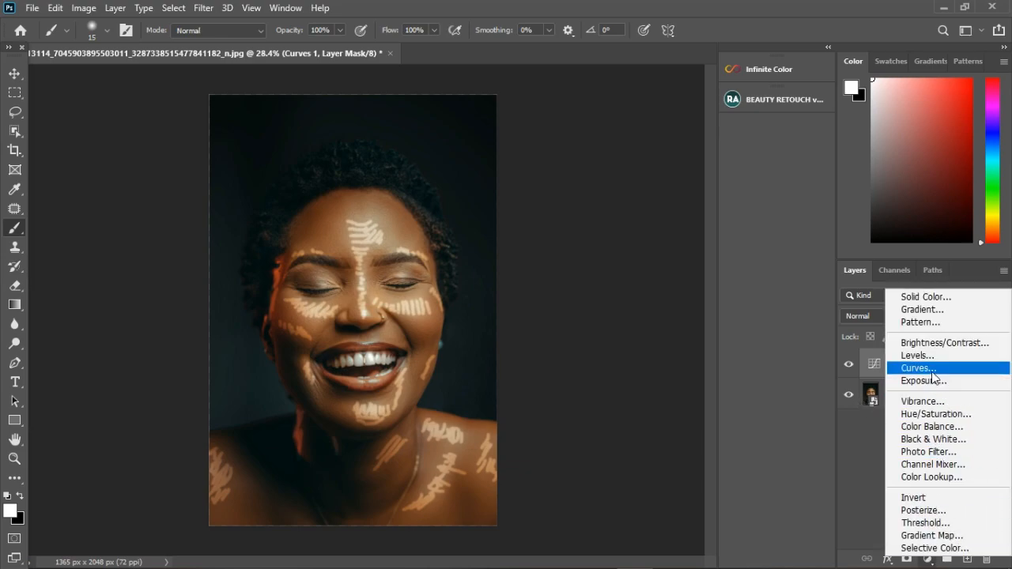
{"action": "left_click", "coordinate": [870, 366]}
{"action": "left_click_drag", "start_coordinate": [749, 238], "coordinate": [761, 266]}
{"action": "left_click", "coordinate": [835, 65]}
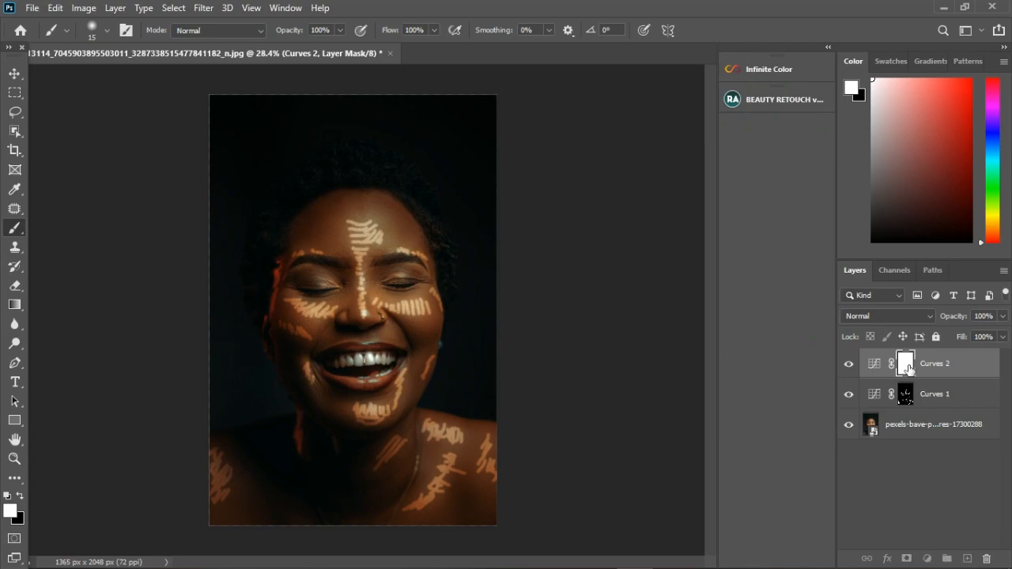
{"action": "key", "text": "ctrl+i"}
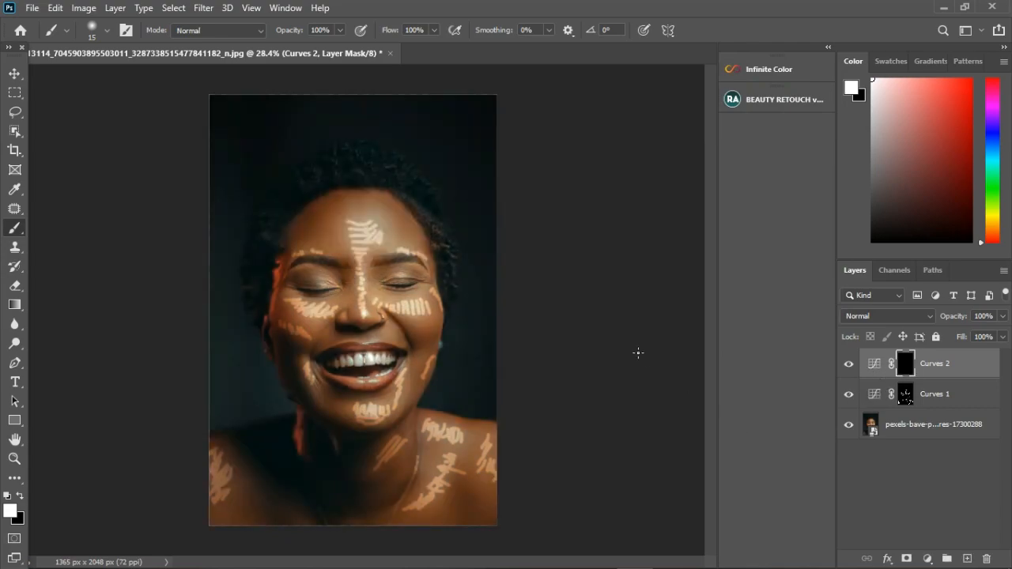
Paint white on the Curves 2 mask across both cheek hollows and along both sides of the forehead at the hairline.
{"action": "scroll", "coordinate": [363, 251], "scroll_direction": "up", "scroll_amount": 4}
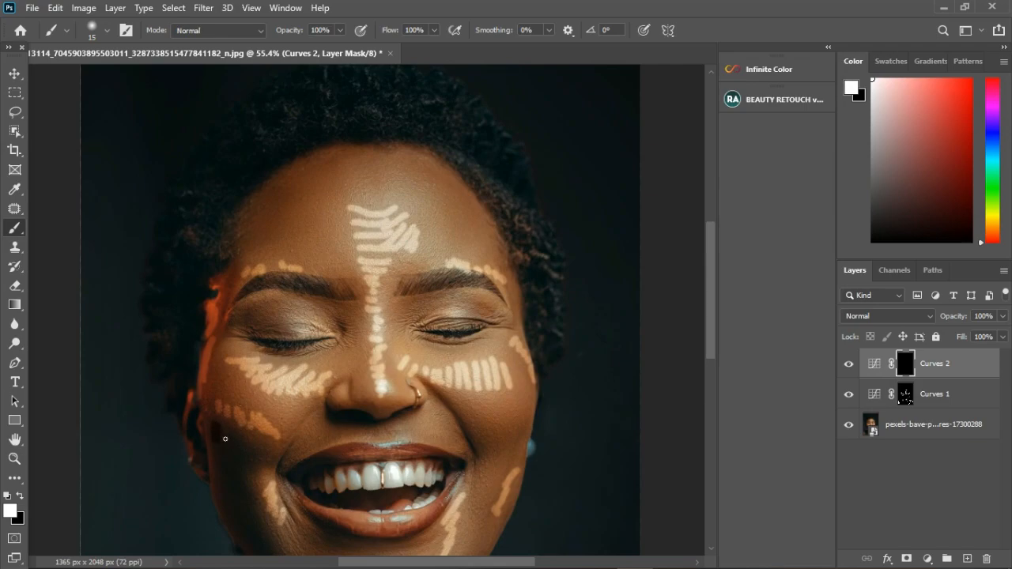
{"action": "left_click_drag", "start_coordinate": [253, 456], "coordinate": [268, 463]}
{"action": "left_click_drag", "start_coordinate": [230, 382], "coordinate": [270, 395]}
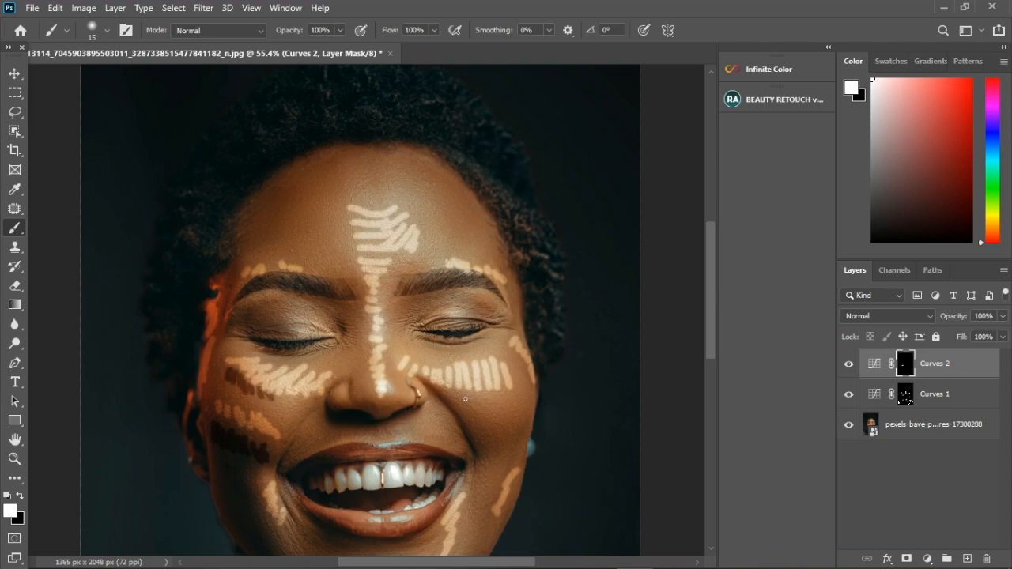
{"action": "mouse_move", "coordinate": [451, 398]}
{"action": "left_mouse_down"}
{"action": "mouse_move", "coordinate": [482, 438]}
{"action": "mouse_move", "coordinate": [496, 420]}
{"action": "mouse_move", "coordinate": [513, 441]}
{"action": "mouse_move", "coordinate": [522, 422]}
{"action": "mouse_move", "coordinate": [524, 433]}
{"action": "mouse_move", "coordinate": [486, 448]}
{"action": "left_mouse_up"}
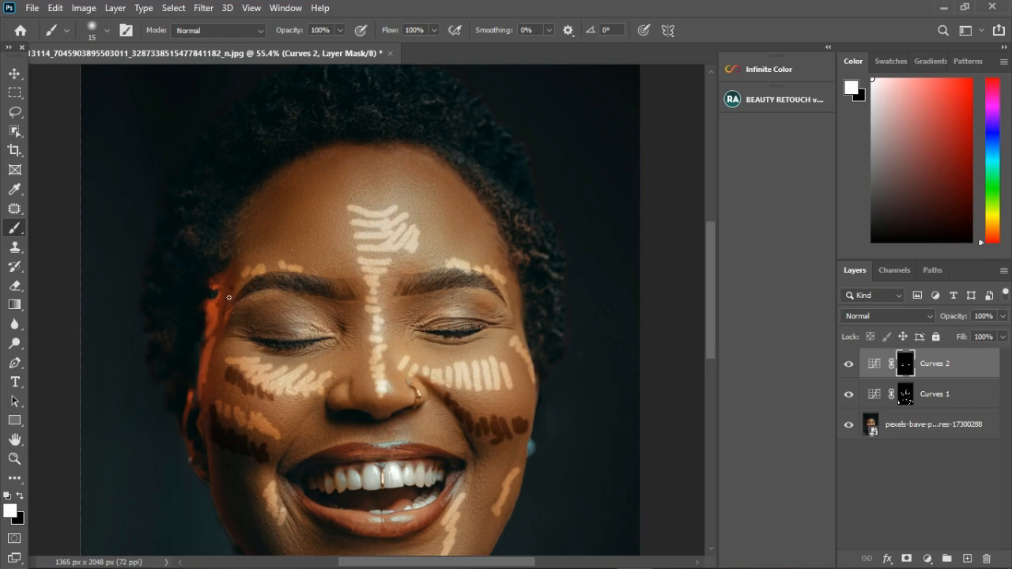
{"action": "mouse_move", "coordinate": [302, 173]}
{"action": "left_mouse_down"}
{"action": "mouse_move", "coordinate": [272, 196]}
{"action": "mouse_move", "coordinate": [259, 239]}
{"action": "mouse_move", "coordinate": [251, 228]}
{"action": "mouse_move", "coordinate": [233, 282]}
{"action": "left_mouse_up"}
{"action": "mouse_move", "coordinate": [432, 166]}
{"action": "left_mouse_down"}
{"action": "mouse_move", "coordinate": [456, 203]}
{"action": "mouse_move", "coordinate": [497, 236]}
{"action": "mouse_move", "coordinate": [516, 287]}
{"action": "left_mouse_up"}
Paint white shadow strokes on the Curves 2 mask along both sides of the jawline.
{"action": "scroll", "coordinate": [370, 436], "scroll_direction": "down", "scroll_amount": 5}
{"action": "scroll", "coordinate": [385, 424], "scroll_direction": "up", "scroll_amount": 2}
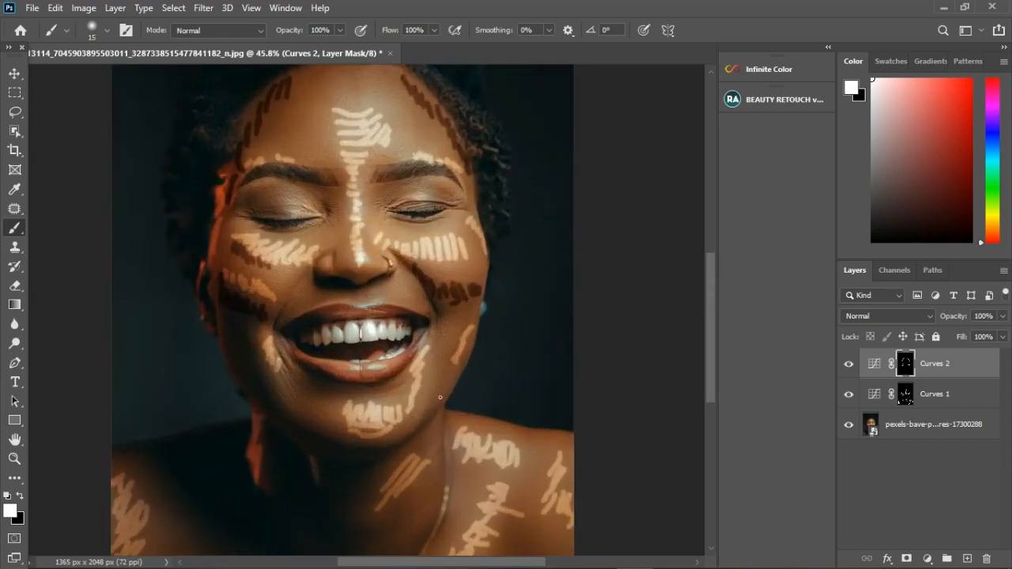
{"action": "left_click_drag", "start_coordinate": [459, 383], "coordinate": [433, 412]}
{"action": "left_click_drag", "start_coordinate": [286, 417], "coordinate": [308, 429]}
Paint white on the Curves 2 mask over the lower shoulder shadows and the creases above the upper lip.
{"action": "scroll", "coordinate": [404, 445], "scroll_direction": "down", "scroll_amount": 2}
{"action": "mouse_move", "coordinate": [242, 530]}
{"action": "left_mouse_down"}
{"action": "mouse_move", "coordinate": [247, 515]}
{"action": "mouse_move", "coordinate": [259, 548]}
{"action": "mouse_move", "coordinate": [249, 547]}
{"action": "left_mouse_up"}
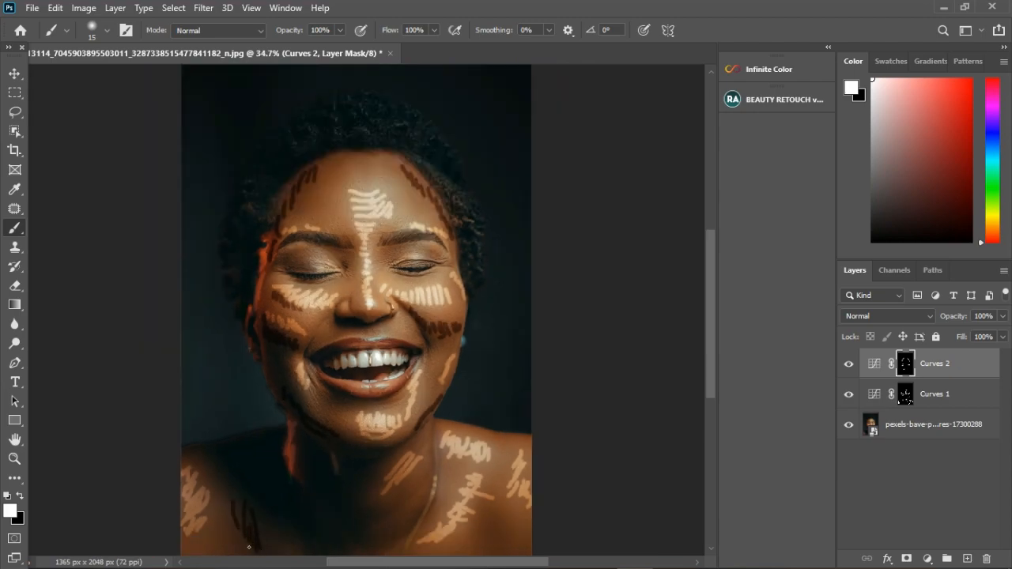
{"action": "mouse_move", "coordinate": [486, 538]}
{"action": "left_mouse_down"}
{"action": "mouse_move", "coordinate": [495, 544]}
{"action": "mouse_move", "coordinate": [492, 522]}
{"action": "mouse_move", "coordinate": [503, 549]}
{"action": "mouse_move", "coordinate": [531, 547]}
{"action": "left_mouse_up"}
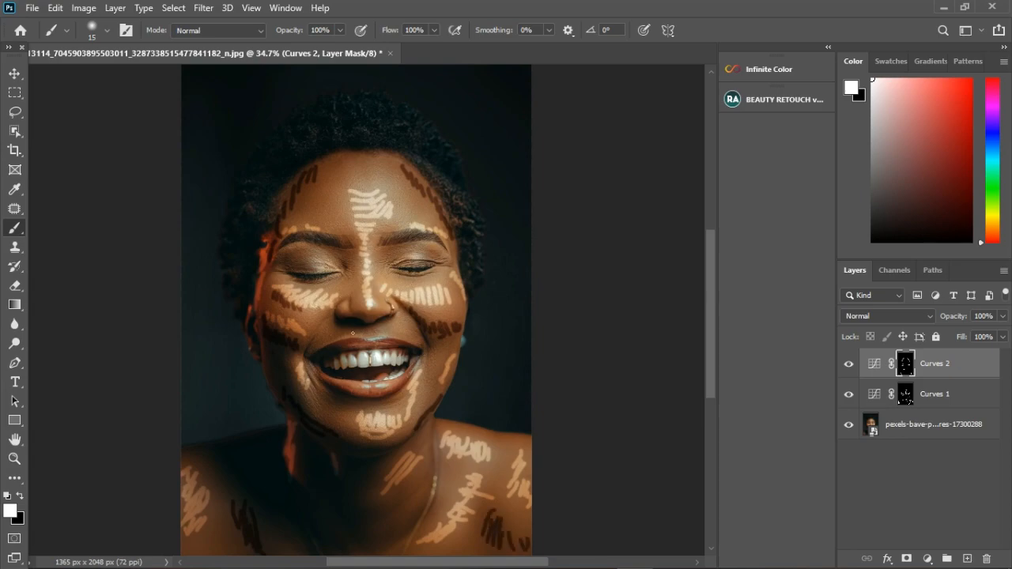
{"action": "scroll", "coordinate": [360, 308], "scroll_direction": "up", "scroll_amount": 5}
{"action": "mouse_move", "coordinate": [304, 389]}
{"action": "left_mouse_down"}
{"action": "mouse_move", "coordinate": [291, 384]}
{"action": "mouse_move", "coordinate": [243, 418]}
{"action": "left_mouse_up"}
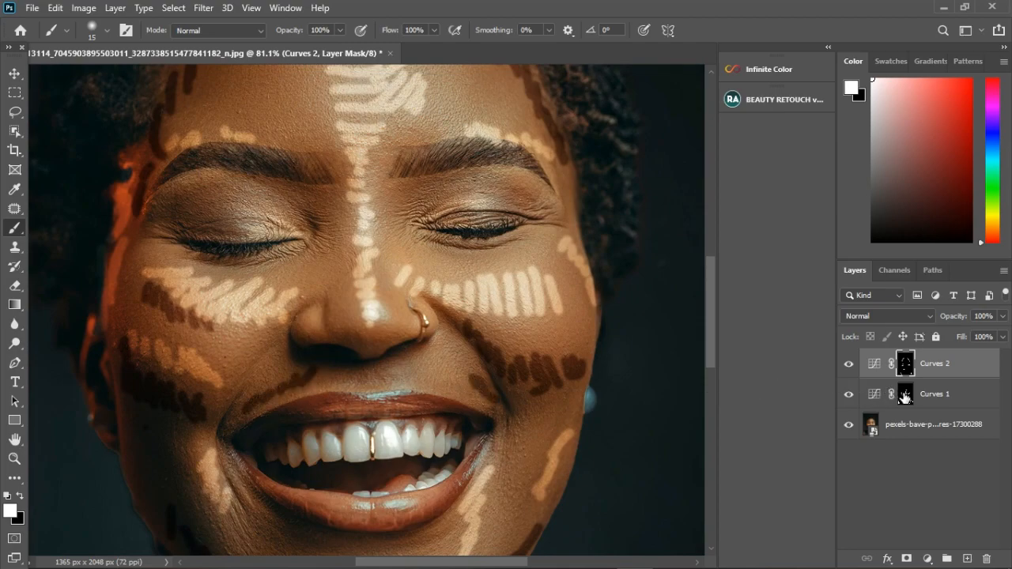
Paint white highlight strokes on the Curves 1 mask above the upper lip and along the lower lip.
{"action": "left_click", "coordinate": [904, 394]}
{"action": "mouse_move", "coordinate": [389, 377]}
{"action": "left_mouse_down"}
{"action": "mouse_move", "coordinate": [405, 366]}
{"action": "mouse_move", "coordinate": [396, 382]}
{"action": "mouse_move", "coordinate": [404, 386]}
{"action": "left_mouse_up"}
{"action": "mouse_move", "coordinate": [338, 401]}
{"action": "left_mouse_down"}
{"action": "mouse_move", "coordinate": [422, 400]}
{"action": "mouse_move", "coordinate": [436, 410]}
{"action": "left_mouse_up"}
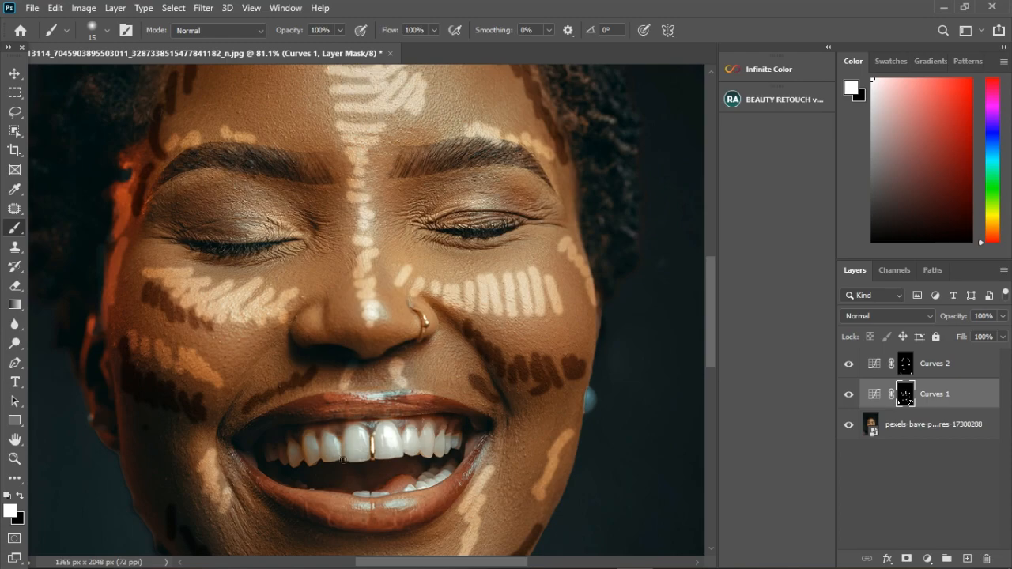
{"action": "mouse_move", "coordinate": [299, 496]}
{"action": "left_mouse_down"}
{"action": "mouse_move", "coordinate": [355, 514]}
{"action": "mouse_move", "coordinate": [431, 508]}
{"action": "mouse_move", "coordinate": [467, 487]}
{"action": "mouse_move", "coordinate": [483, 445]}
{"action": "left_mouse_up"}
{"action": "scroll", "coordinate": [475, 398], "scroll_direction": "down", "scroll_amount": 6}
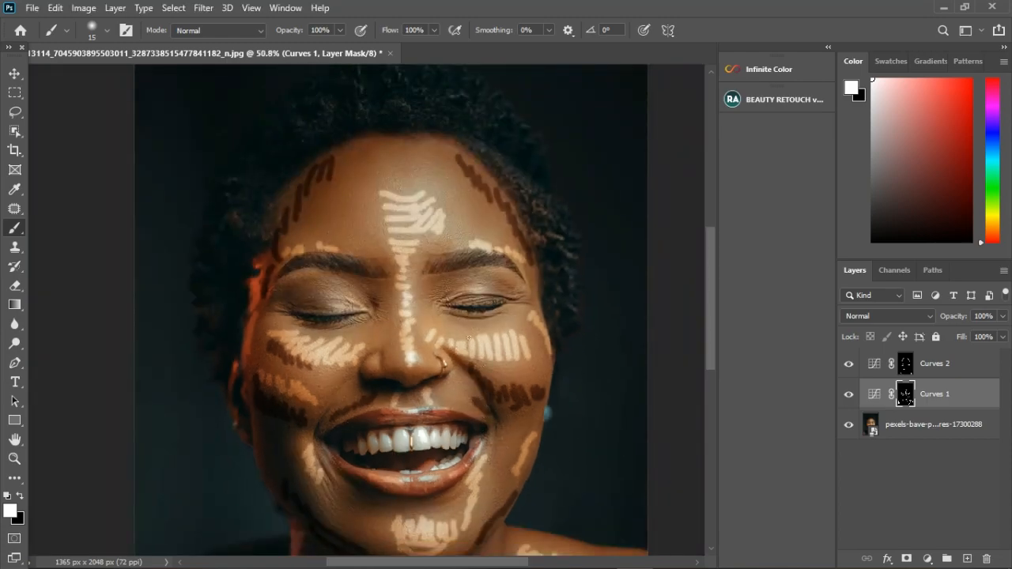
Paint white highlight strokes on the Curves 1 mask over both closed eyelids.
{"action": "scroll", "coordinate": [337, 308], "scroll_direction": "up", "scroll_amount": 3}
{"action": "scroll", "coordinate": [337, 307], "scroll_direction": "up", "scroll_amount": 1}
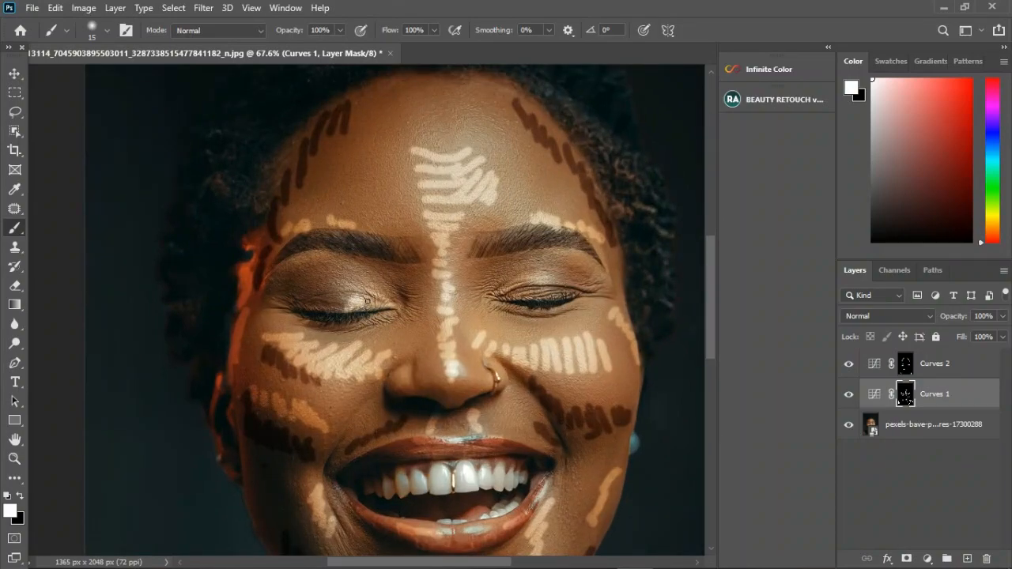
{"action": "left_click_drag", "start_coordinate": [351, 303], "coordinate": [344, 288]}
{"action": "left_click_drag", "start_coordinate": [537, 279], "coordinate": [566, 288]}
{"action": "scroll", "coordinate": [574, 251], "scroll_direction": "down", "scroll_amount": 3}
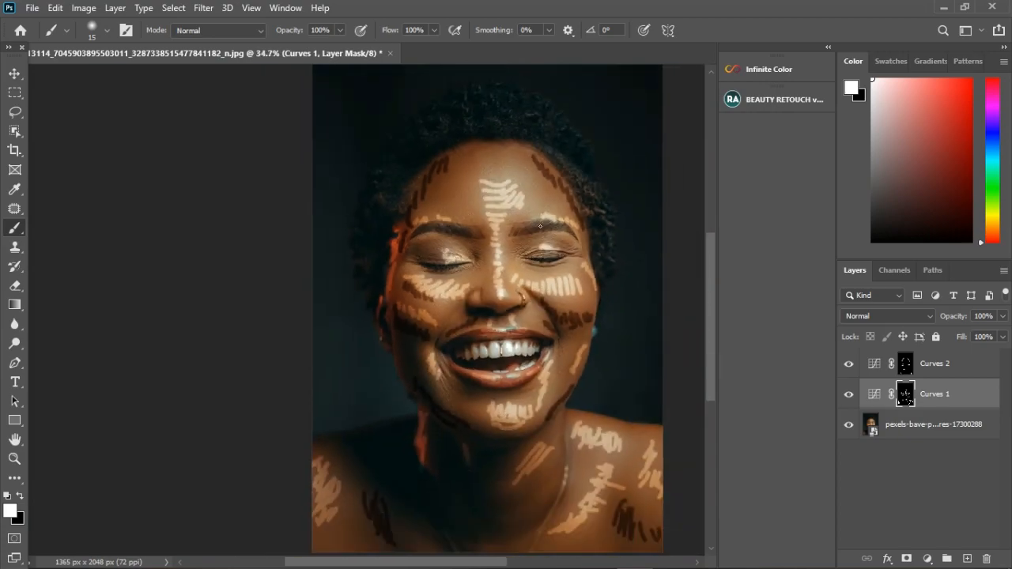
{"action": "scroll", "coordinate": [318, 321], "scroll_direction": "up", "scroll_amount": 1}
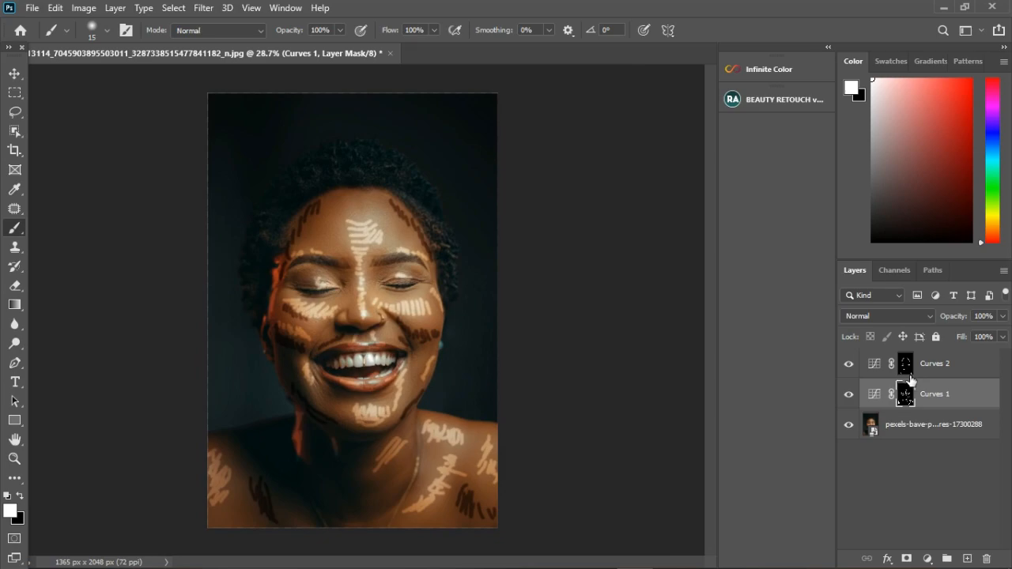
Feather the Curves 1 layer mask by 28.0 px to blend the highlight strokes.
{"action": "left_click", "coordinate": [206, 10]}
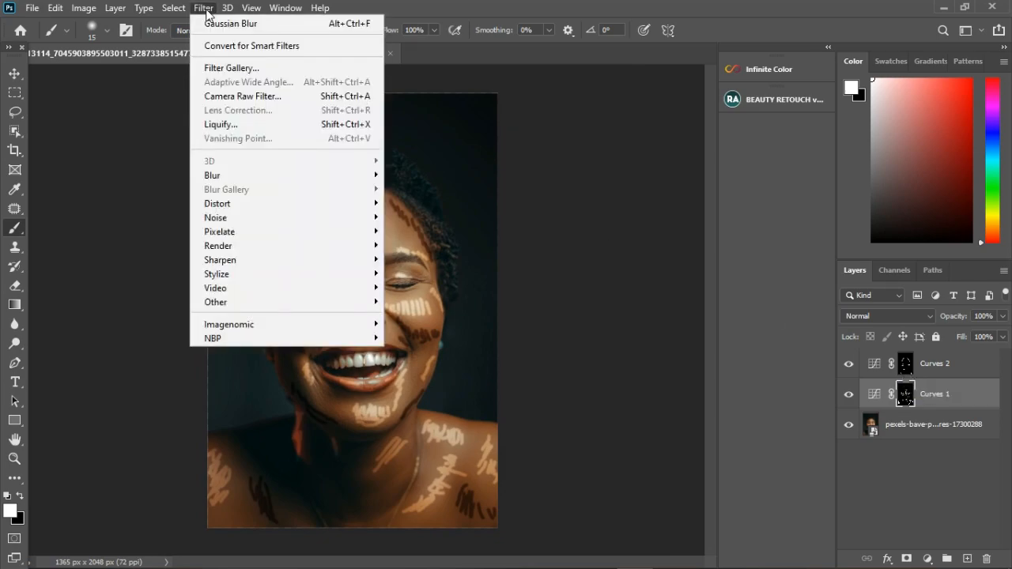
{"action": "left_click", "coordinate": [206, 9]}
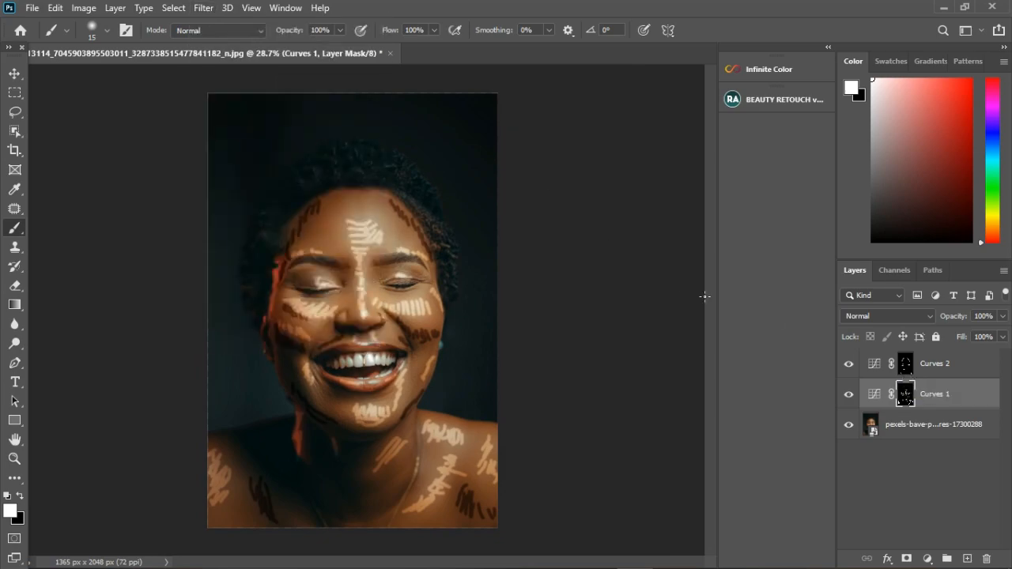
{"action": "double_click", "coordinate": [881, 398]}
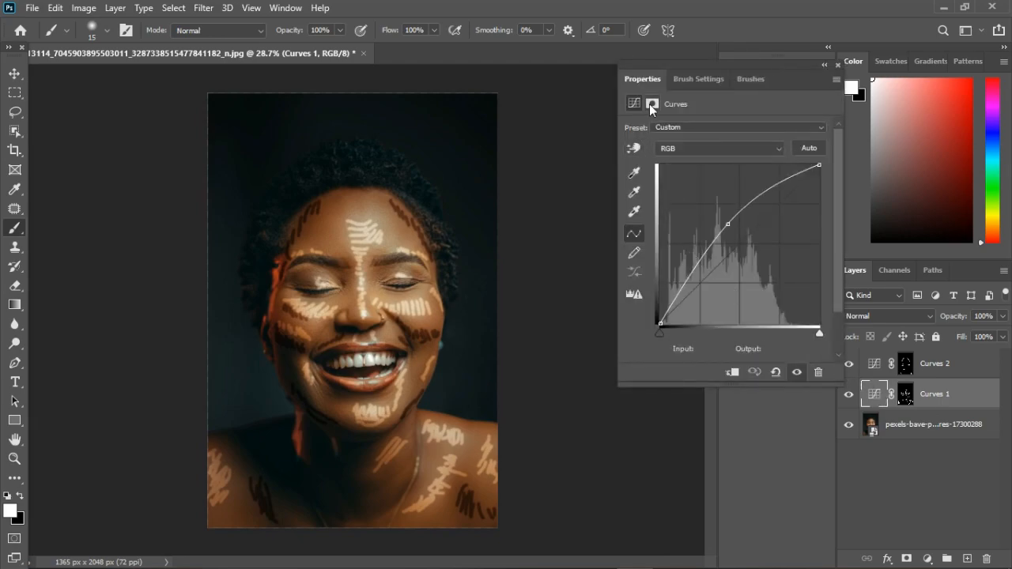
{"action": "left_click", "coordinate": [908, 400]}
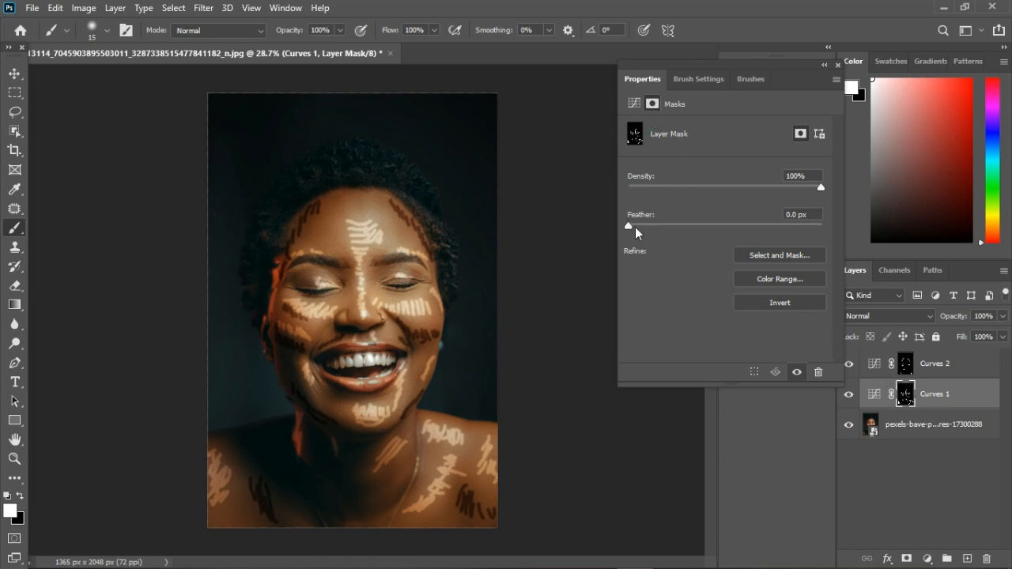
{"action": "scroll", "coordinate": [451, 283], "scroll_direction": "down", "scroll_amount": 3}
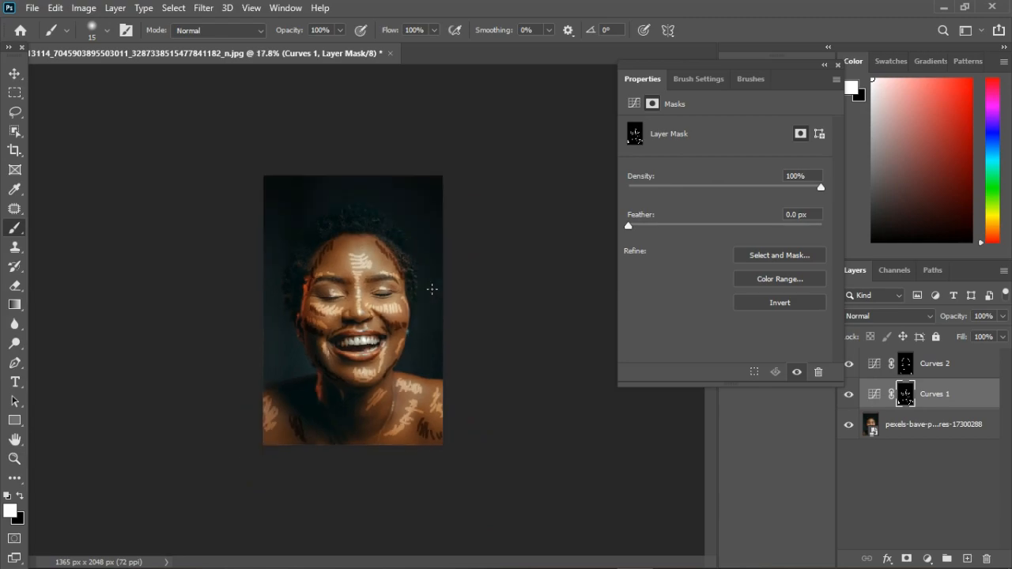
{"action": "left_click_drag", "start_coordinate": [628, 226], "coordinate": [719, 228]}
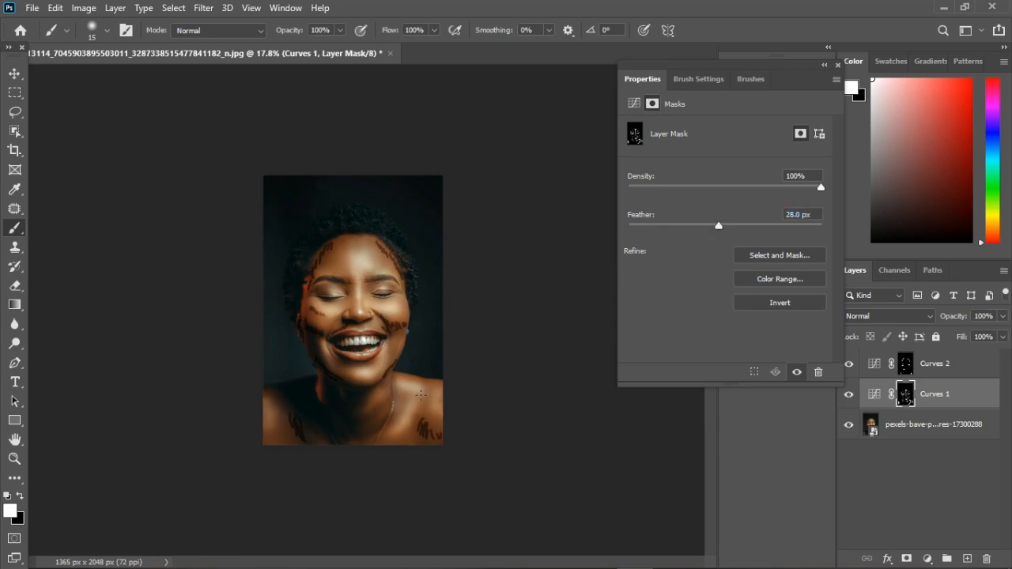
{"action": "left_click", "coordinate": [839, 65]}
Feather the Curves 2 layer mask by 39.2 px to blend the shadow strokes.
{"action": "left_click", "coordinate": [911, 370]}
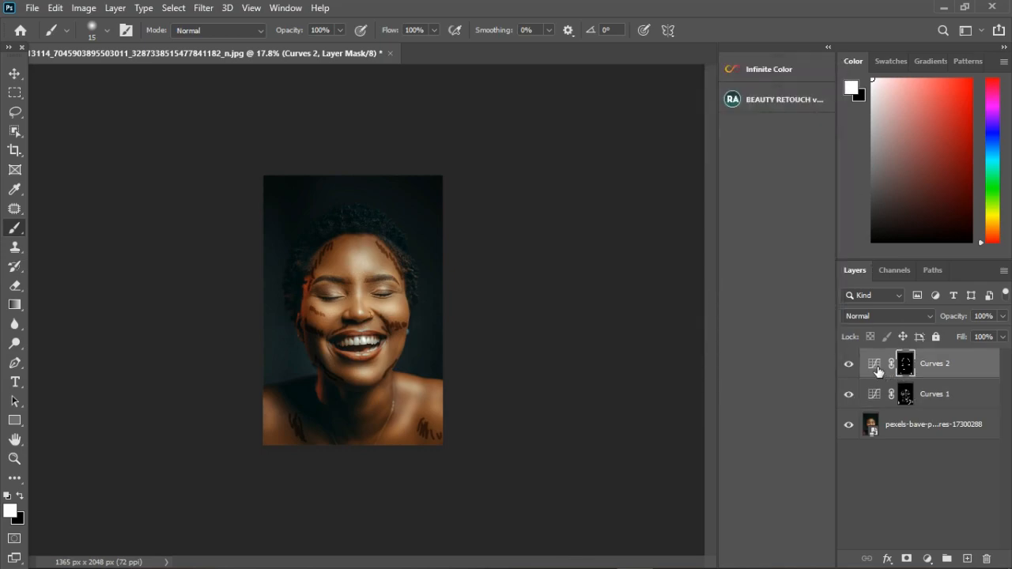
{"action": "left_click", "coordinate": [881, 371]}
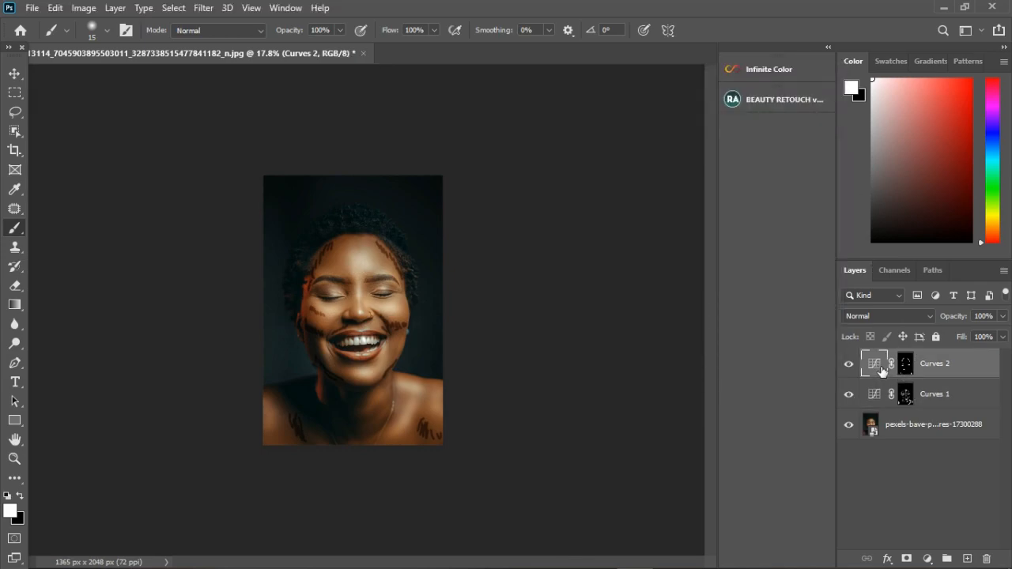
{"action": "double_click", "coordinate": [882, 370]}
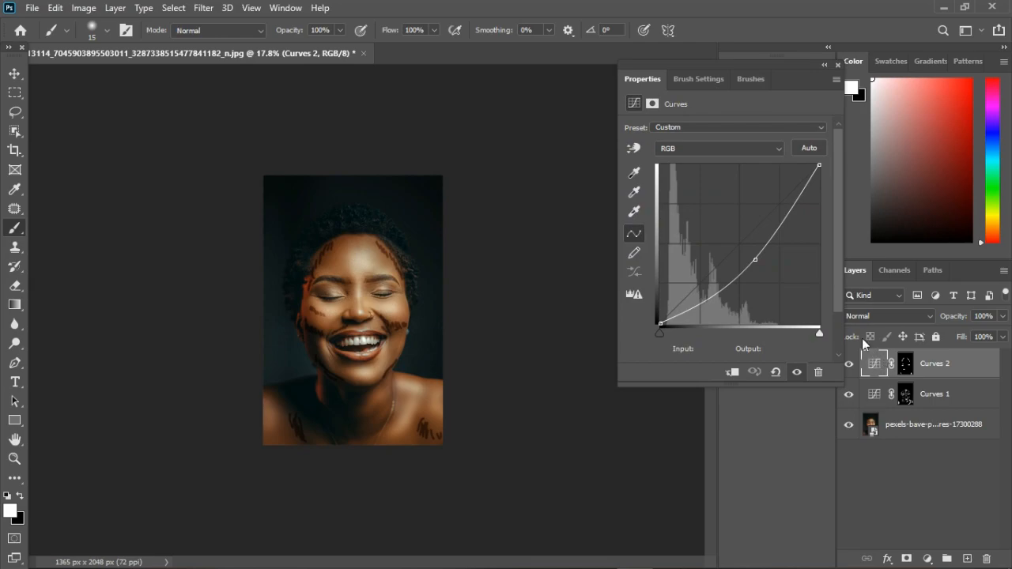
{"action": "left_click", "coordinate": [906, 365]}
{"action": "left_click_drag", "start_coordinate": [629, 227], "coordinate": [721, 231]}
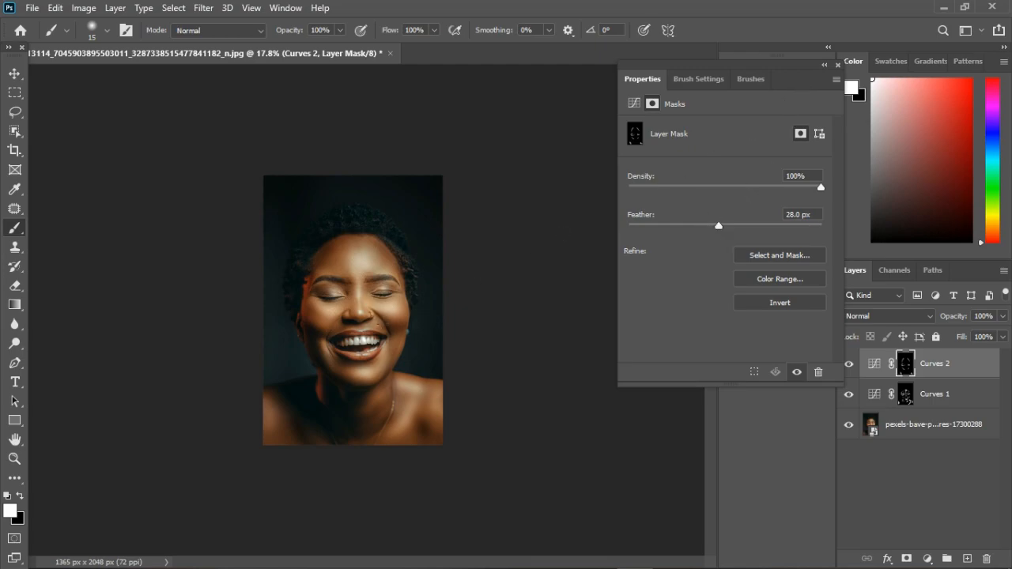
{"action": "left_click_drag", "start_coordinate": [719, 228], "coordinate": [728, 230]}
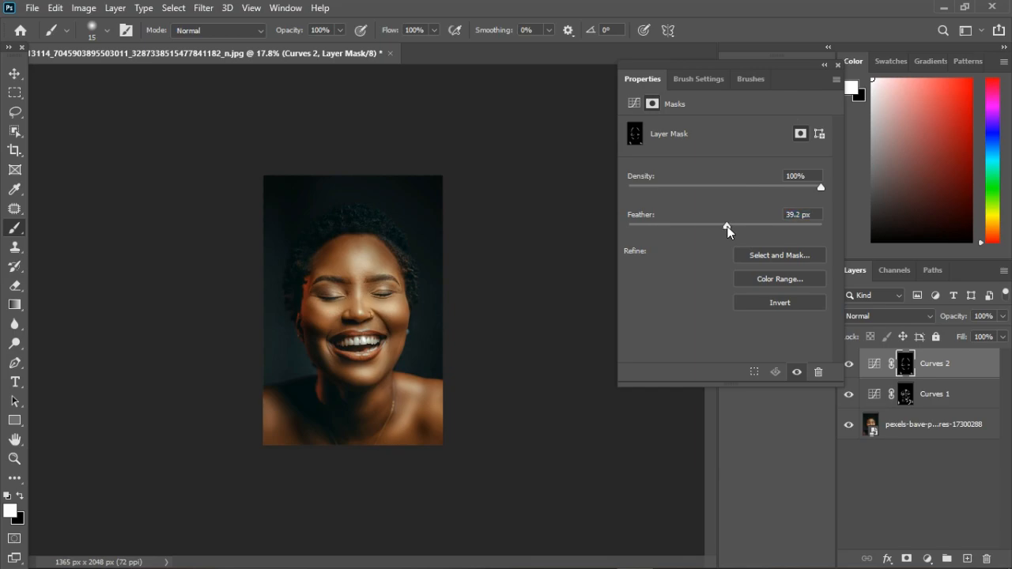
{"action": "left_click", "coordinate": [840, 65]}
Group the Curves 1 and Curves 2 adjustment layers together.
{"action": "scroll", "coordinate": [341, 278], "scroll_direction": "up", "scroll_amount": 5}
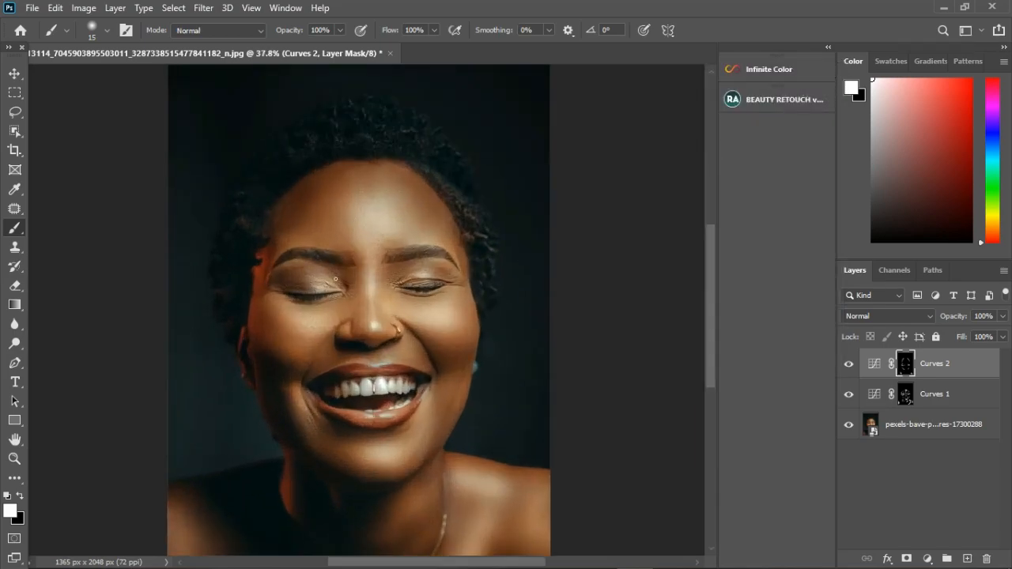
{"action": "scroll", "coordinate": [341, 279], "scroll_direction": "down", "scroll_amount": 1}
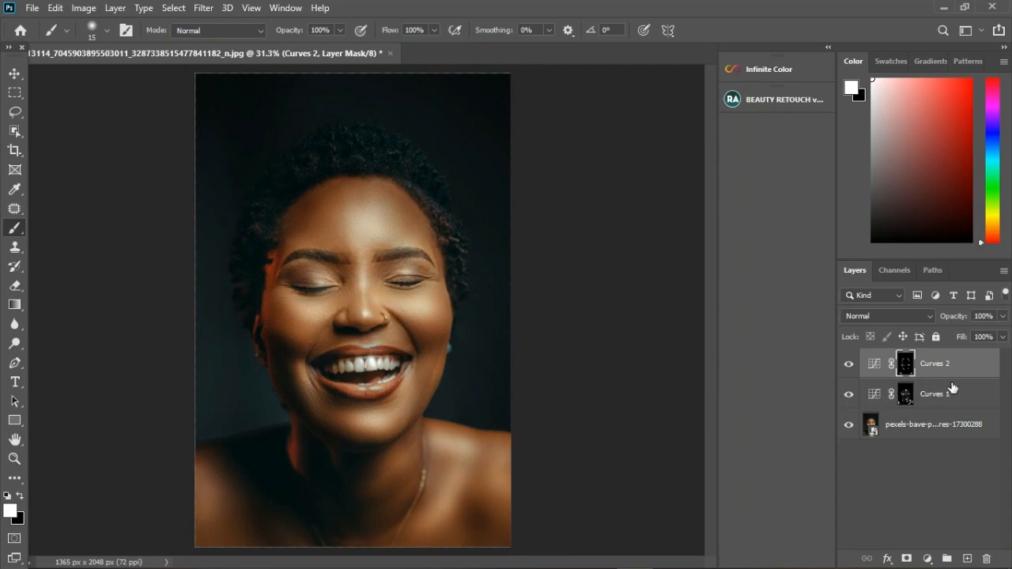
{"action": "left_click", "coordinate": [945, 395], "text": "shift"}
{"action": "left_click", "coordinate": [947, 558]}
Toggle the visibility of Group 1 to compare the portrait before and after dodging and burning.
{"action": "scroll", "coordinate": [372, 291], "scroll_direction": "down", "scroll_amount": 1}
{"action": "scroll", "coordinate": [372, 291], "scroll_direction": "up", "scroll_amount": 1}
{"action": "left_click", "coordinate": [850, 358]}
{"action": "left_click", "coordinate": [849, 358]}
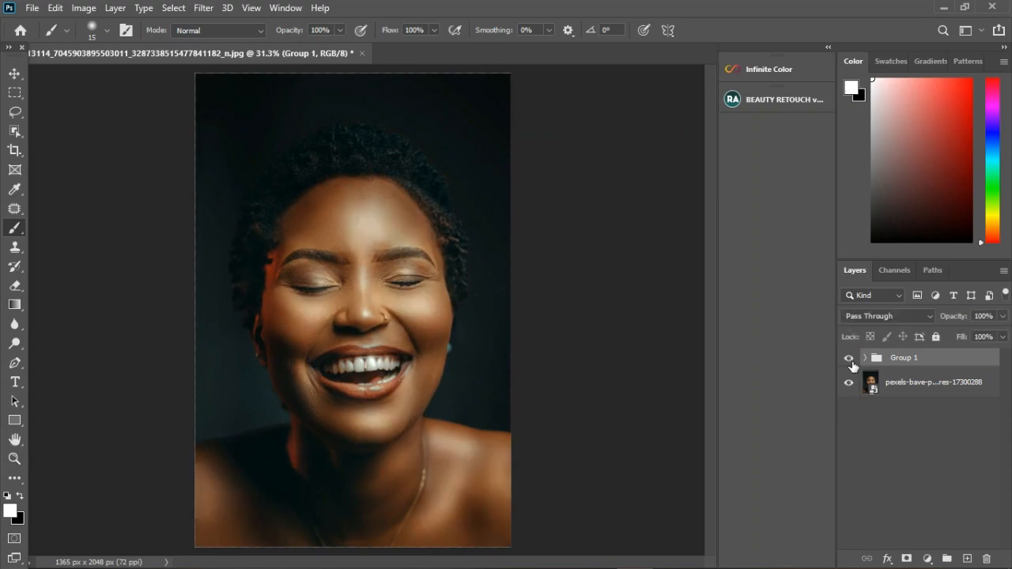
{"action": "left_click", "coordinate": [850, 359]}
{"action": "left_click", "coordinate": [851, 360]}
{"action": "scroll", "coordinate": [372, 338], "scroll_direction": "up", "scroll_amount": 1}
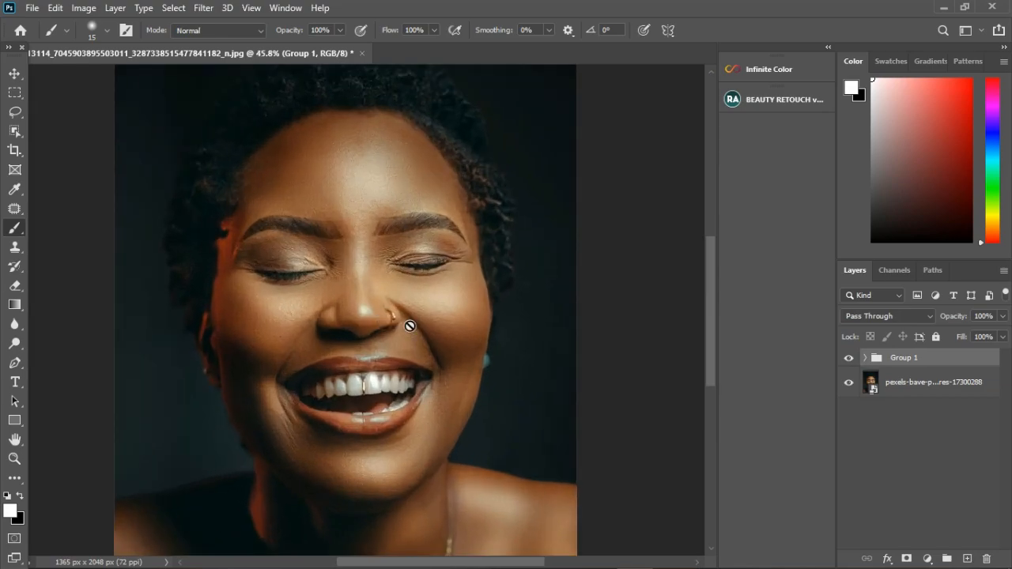
Use Apply Image on the Curves 1 mask with the merged RGB source, Multiply blending and 100% opacity, and check the layer's effect.
{"action": "left_click", "coordinate": [865, 358]}
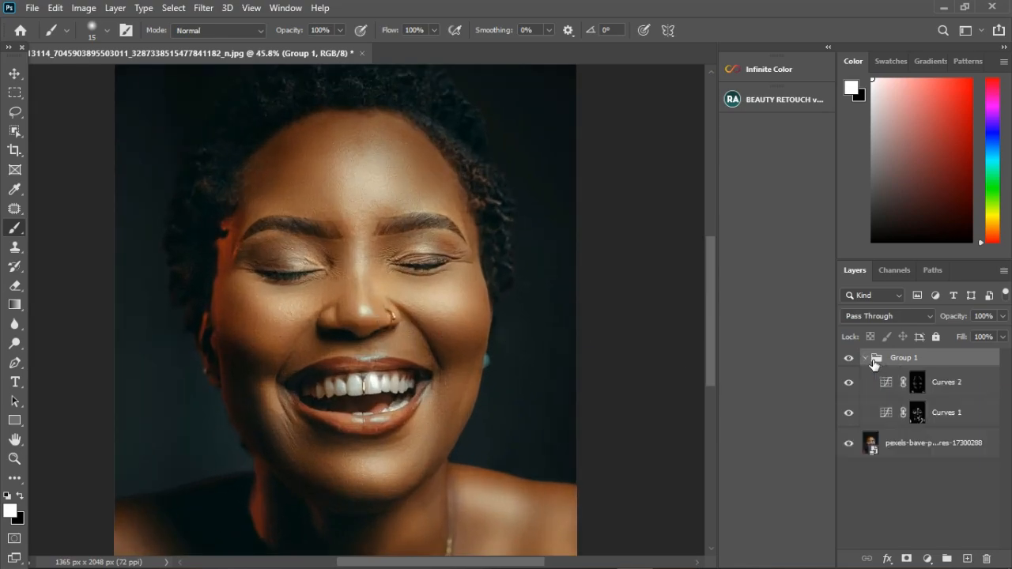
{"action": "left_click", "coordinate": [947, 423]}
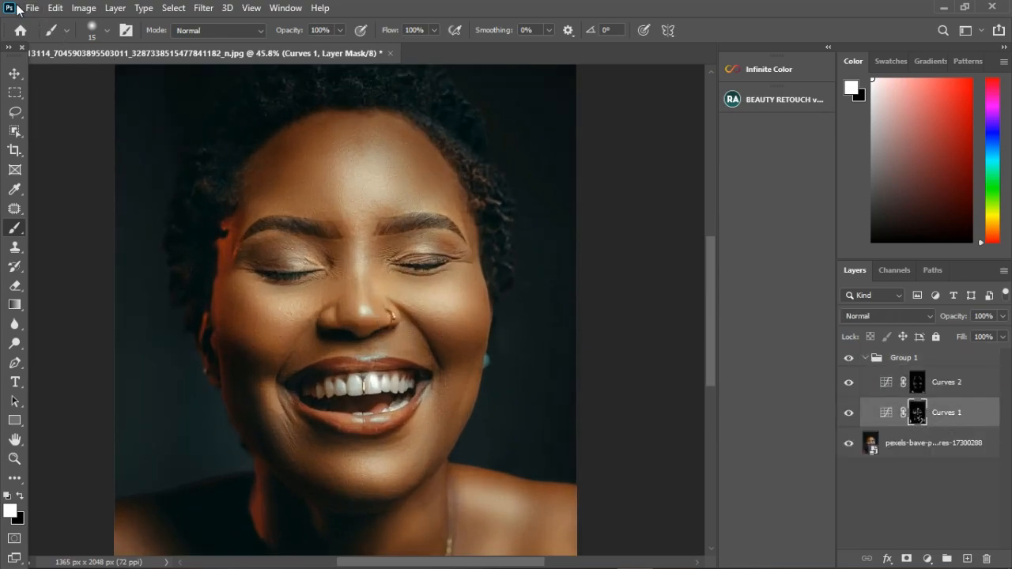
{"action": "left_click", "coordinate": [84, 8]}
{"action": "left_click", "coordinate": [122, 226]}
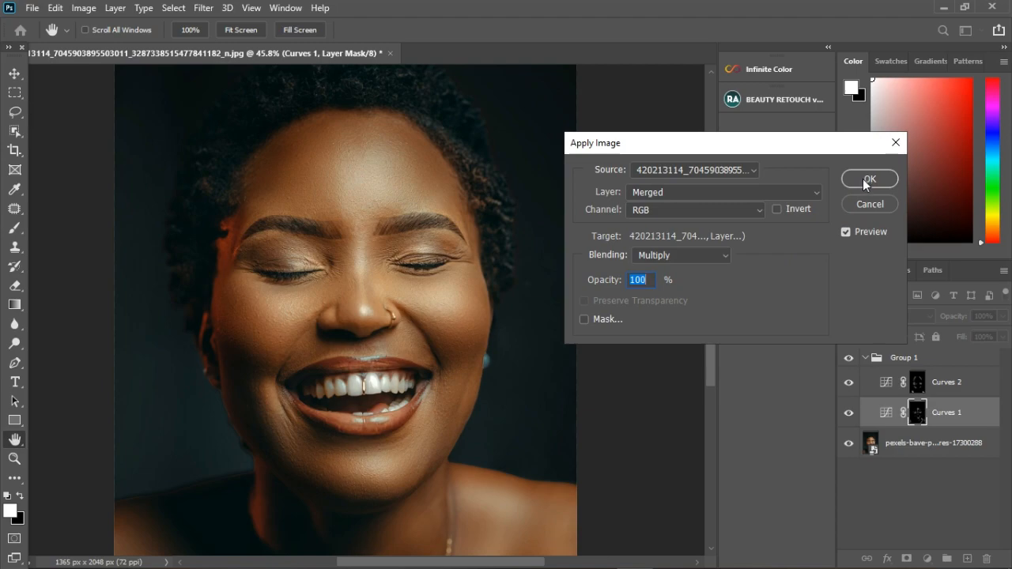
{"action": "left_click", "coordinate": [868, 180]}
{"action": "key", "text": "b"}
{"action": "scroll", "coordinate": [479, 332], "scroll_direction": "down", "scroll_amount": 3}
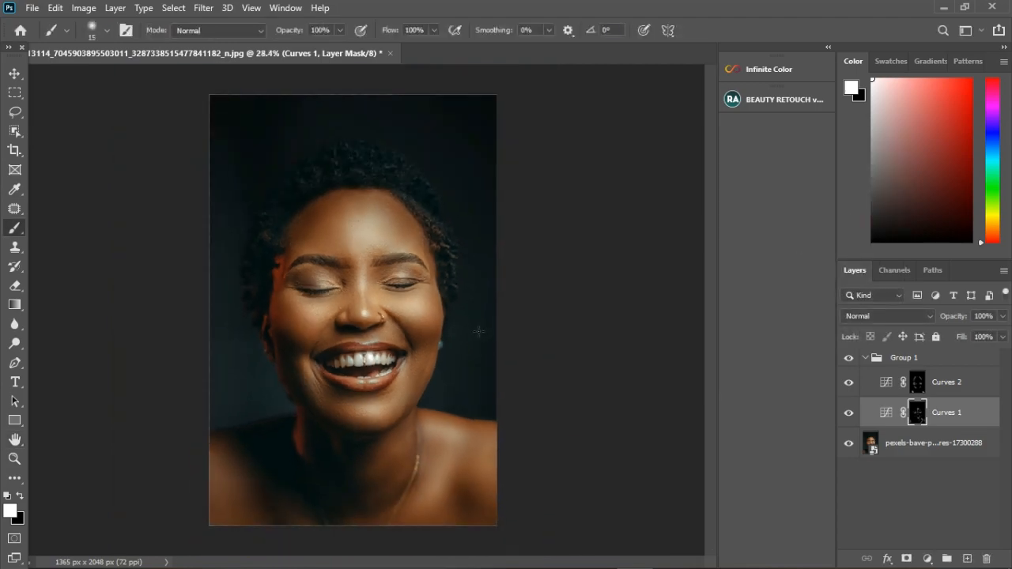
{"action": "left_click", "coordinate": [848, 412]}
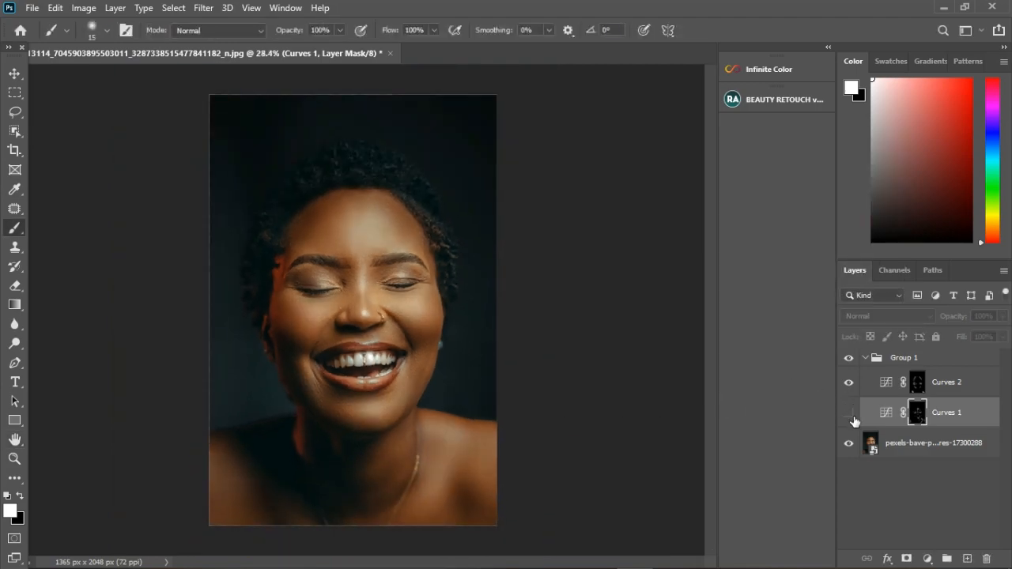
{"action": "left_click", "coordinate": [850, 414]}
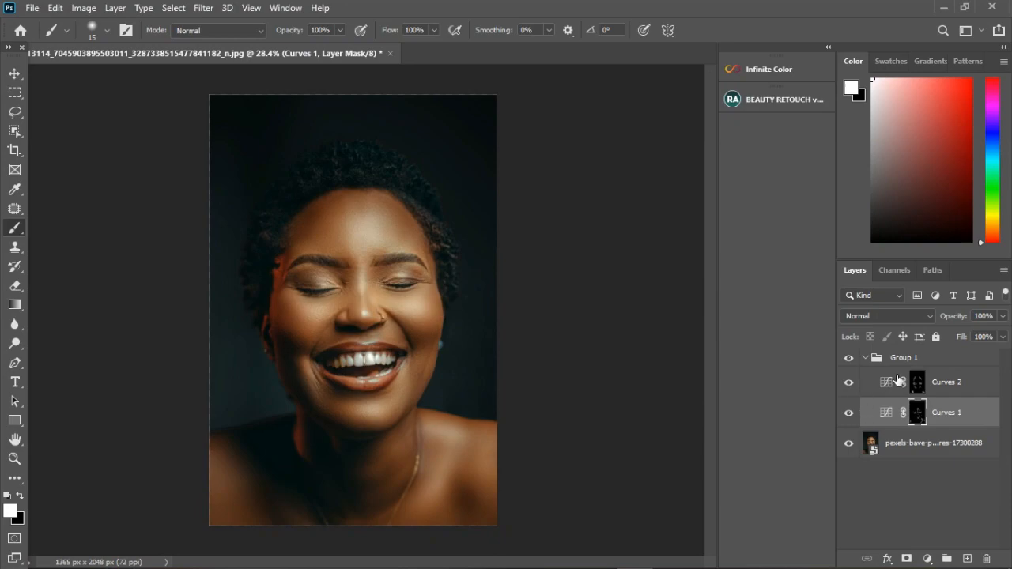
Use Apply Image on the Curves 2 mask with the merged RGB source, Multiply blending and 100% opacity.
{"action": "left_click", "coordinate": [943, 393]}
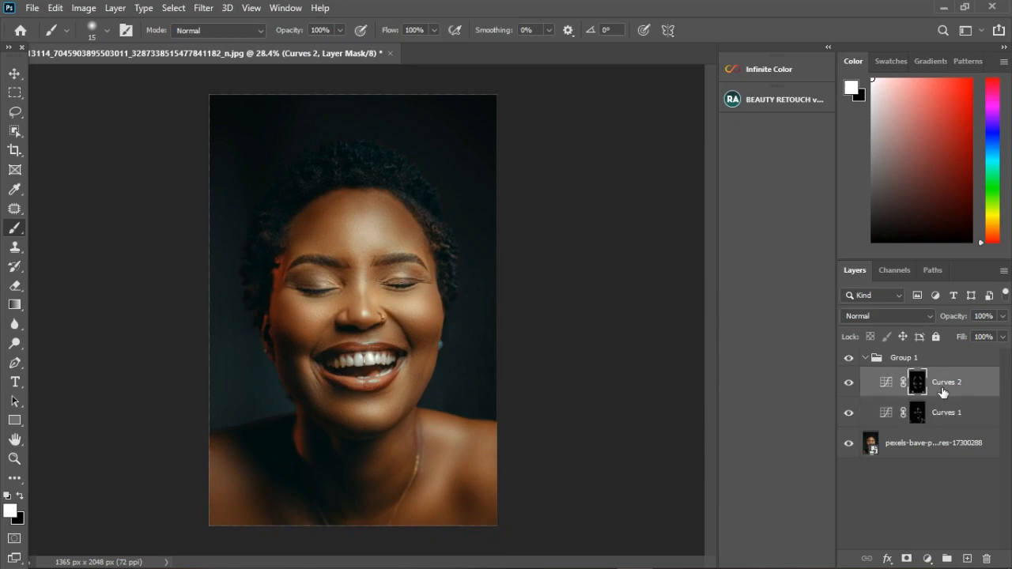
{"action": "left_click", "coordinate": [87, 9]}
{"action": "left_click", "coordinate": [111, 224]}
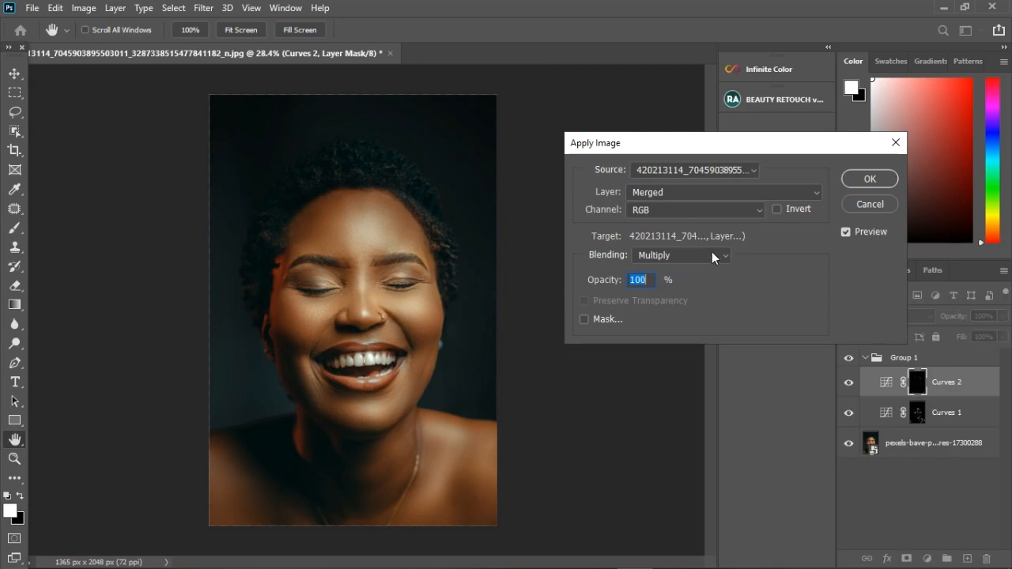
{"action": "left_click", "coordinate": [872, 181]}
{"action": "left_click", "coordinate": [861, 183]}
{"action": "key", "text": "b"}
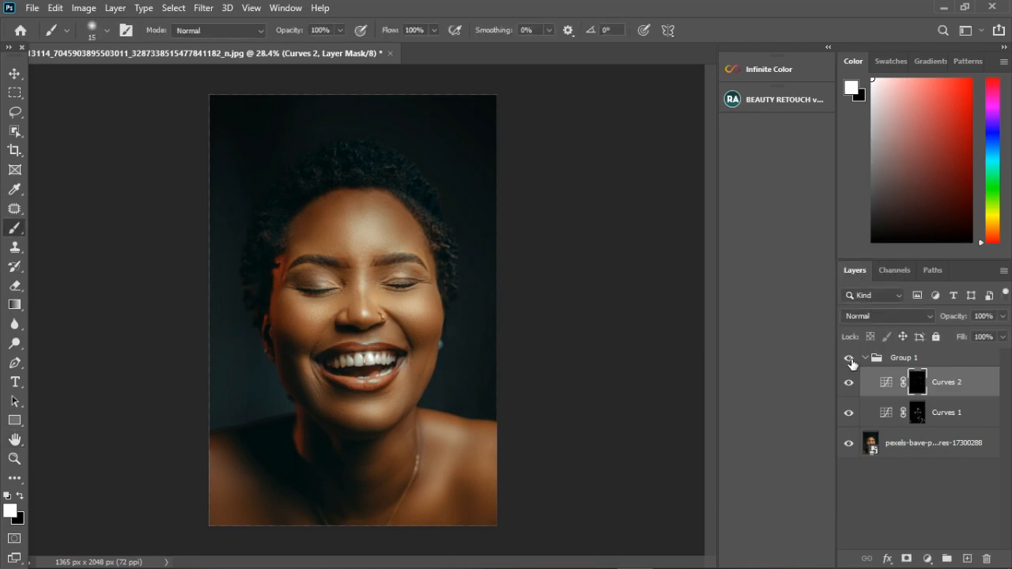
Compare the face close up with Group 1 hidden and shown.
{"action": "left_click", "coordinate": [850, 360]}
{"action": "left_click", "coordinate": [850, 360]}
{"action": "scroll", "coordinate": [441, 339], "scroll_direction": "up", "scroll_amount": 3}
{"action": "left_click", "coordinate": [850, 360]}
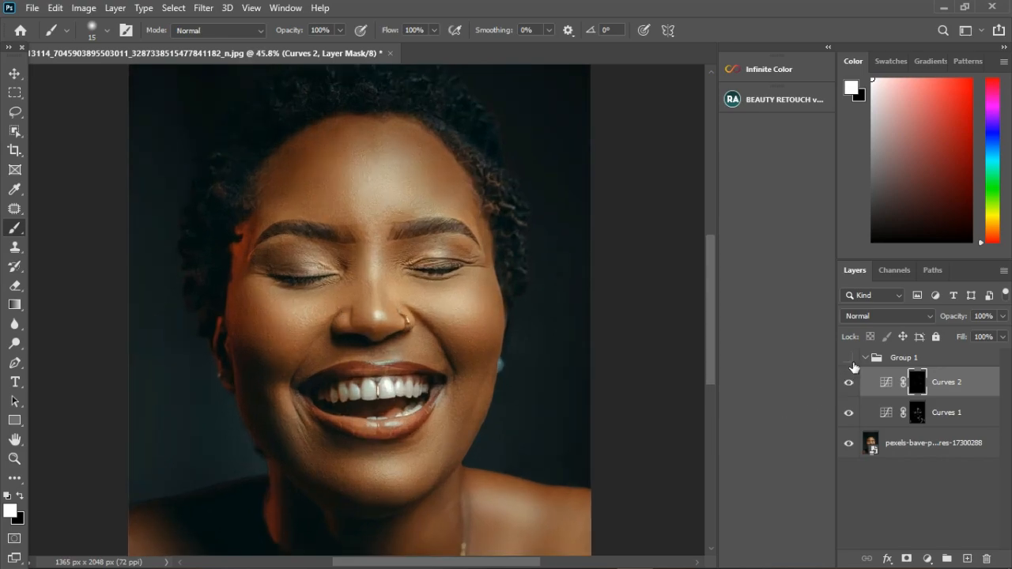
{"action": "left_click", "coordinate": [852, 363]}
{"action": "scroll", "coordinate": [294, 199], "scroll_direction": "up", "scroll_amount": 2}
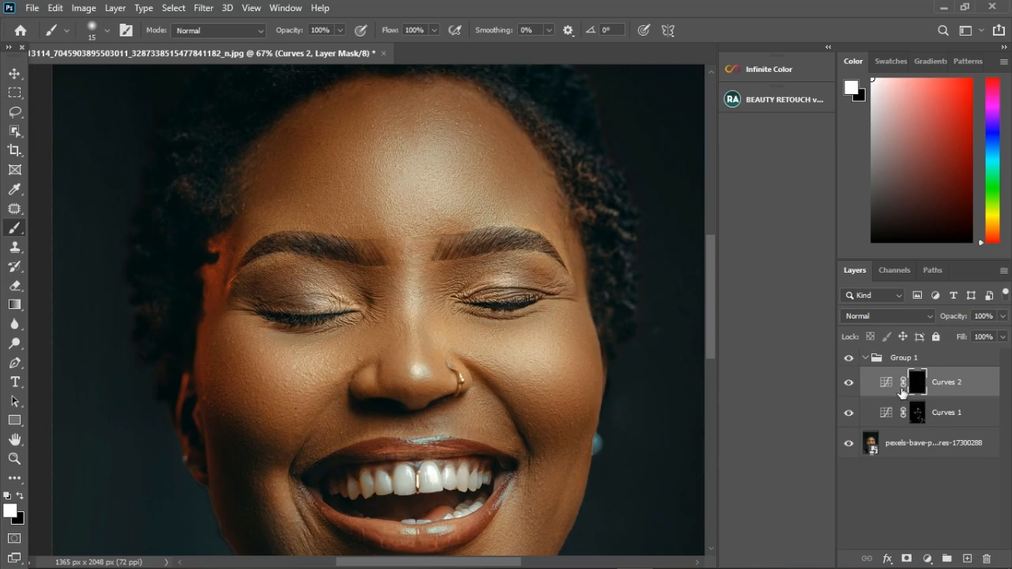
Collapse Group 1, show the Actions list and select the MEET Retouch Dodge action set.
{"action": "left_click", "coordinate": [865, 358]}
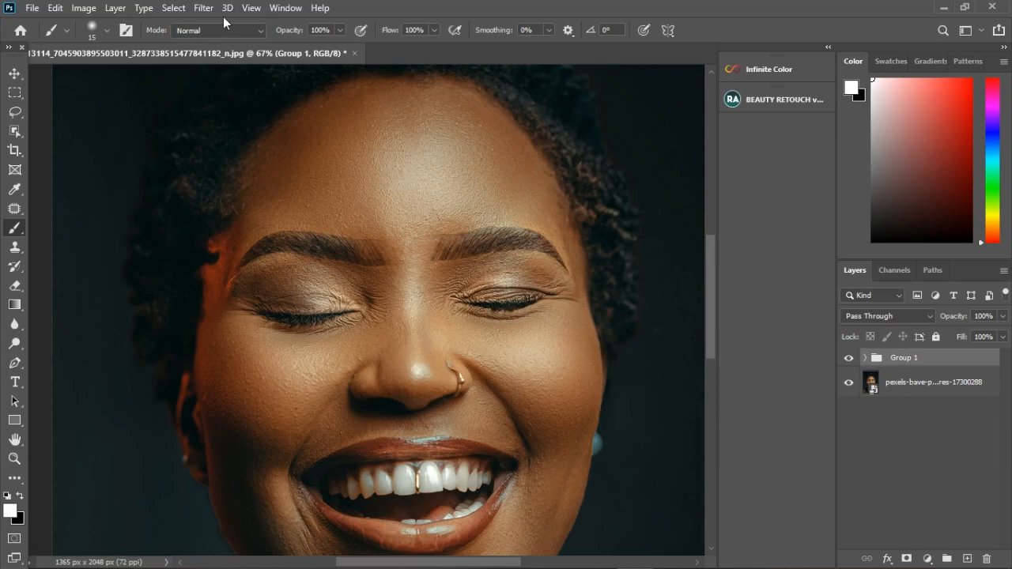
{"action": "left_click", "coordinate": [204, 8]}
{"action": "left_click", "coordinate": [204, 9]}
{"action": "left_click", "coordinate": [284, 9]}
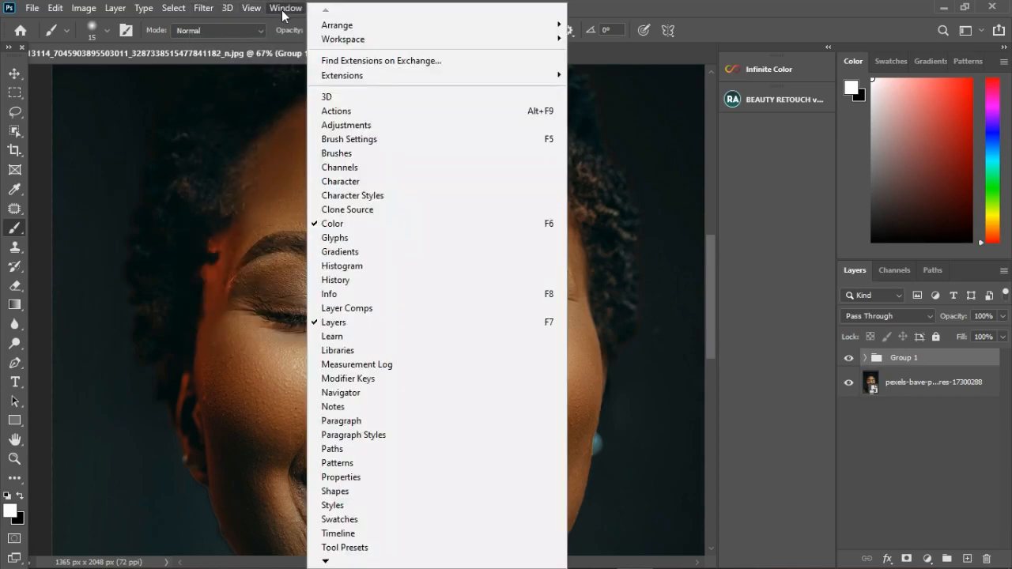
{"action": "left_click", "coordinate": [359, 115]}
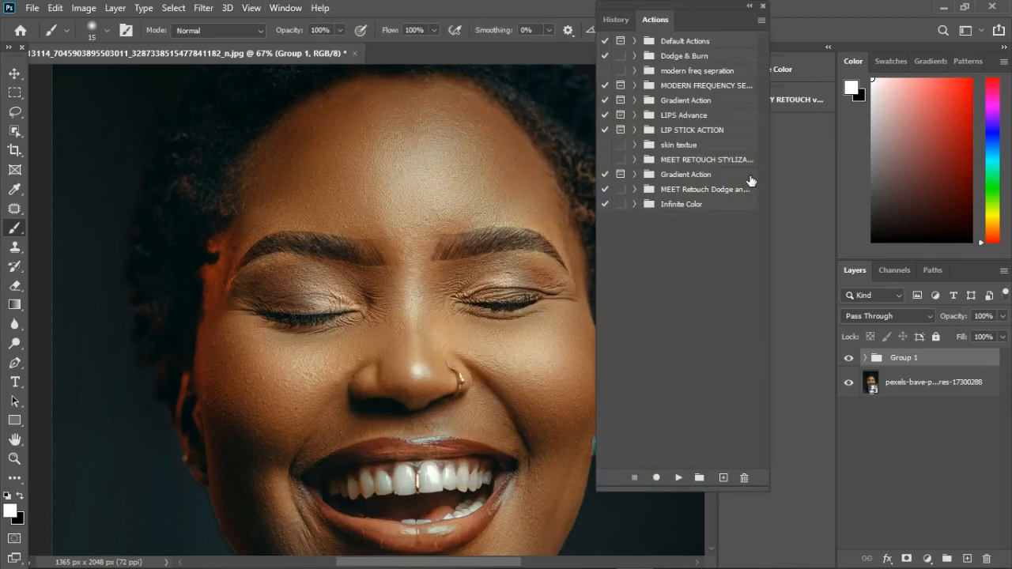
{"action": "left_click", "coordinate": [704, 193]}
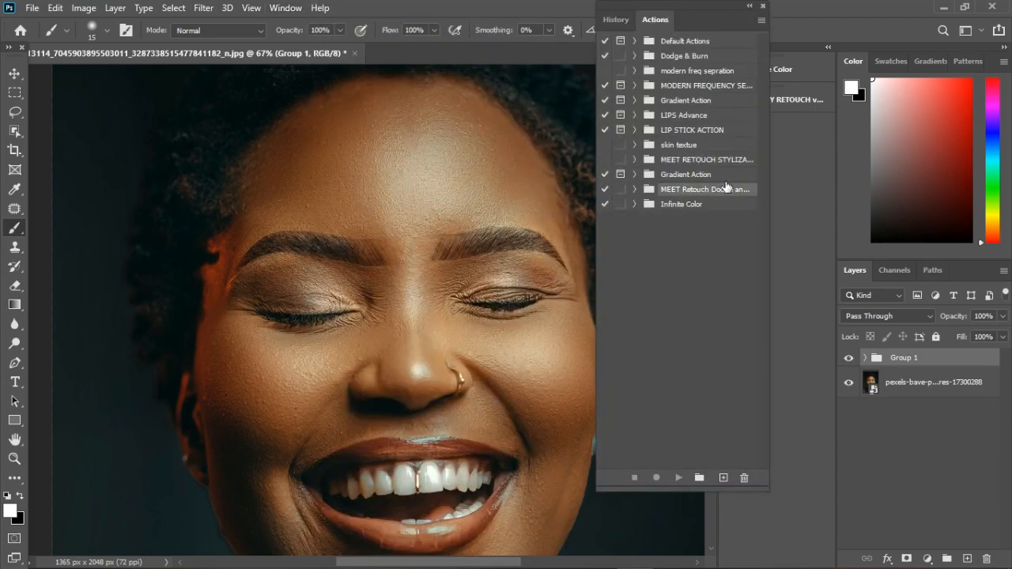
Save the selected action set as MEET Retouch Dodge and Burn in the desktop's MEET RETOUCH folder and close the Actions list.
{"action": "left_click", "coordinate": [760, 20]}
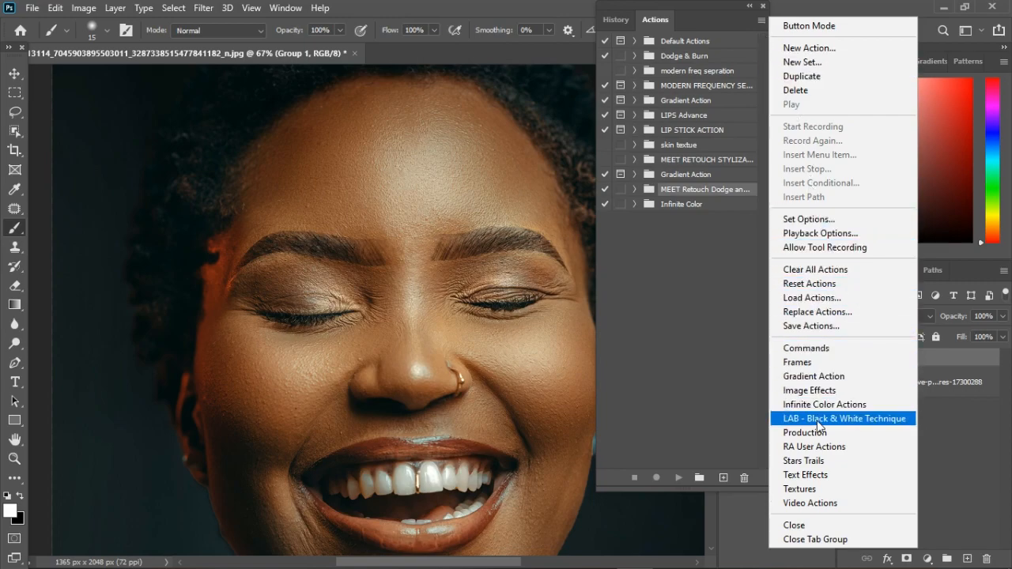
{"action": "left_click", "coordinate": [821, 327]}
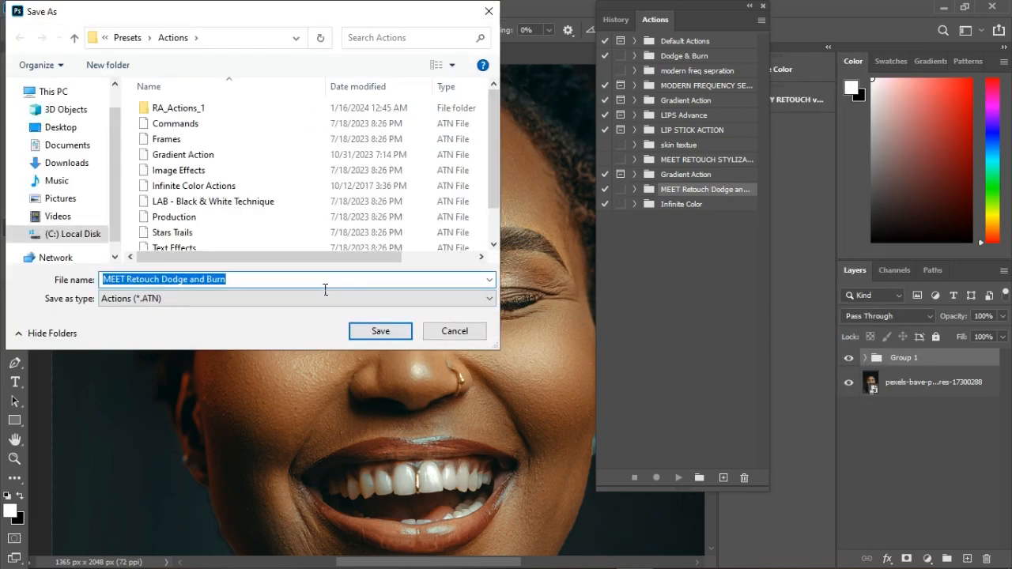
{"action": "scroll", "coordinate": [299, 223], "scroll_direction": "down", "scroll_amount": 1}
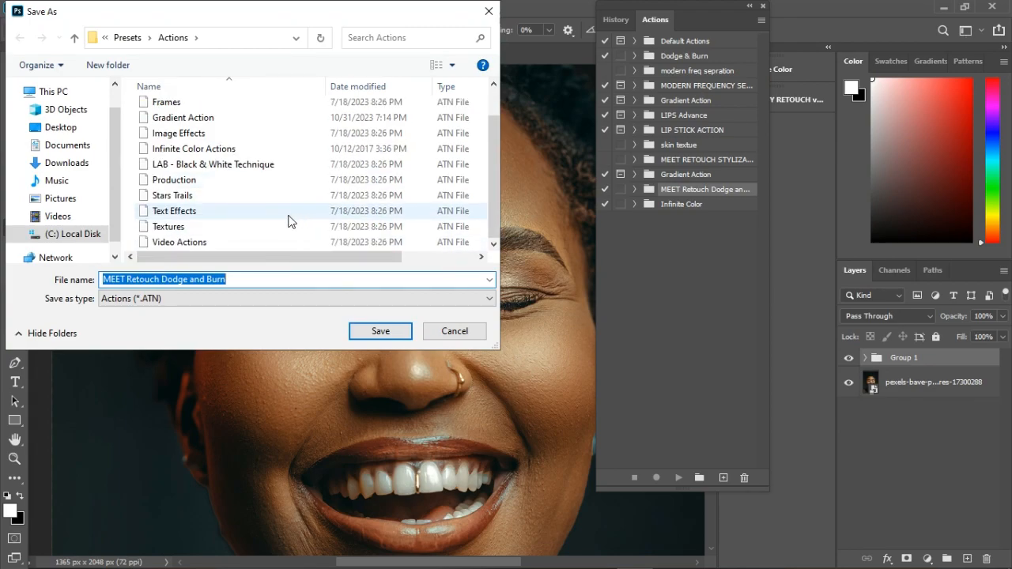
{"action": "left_click", "coordinate": [68, 128]}
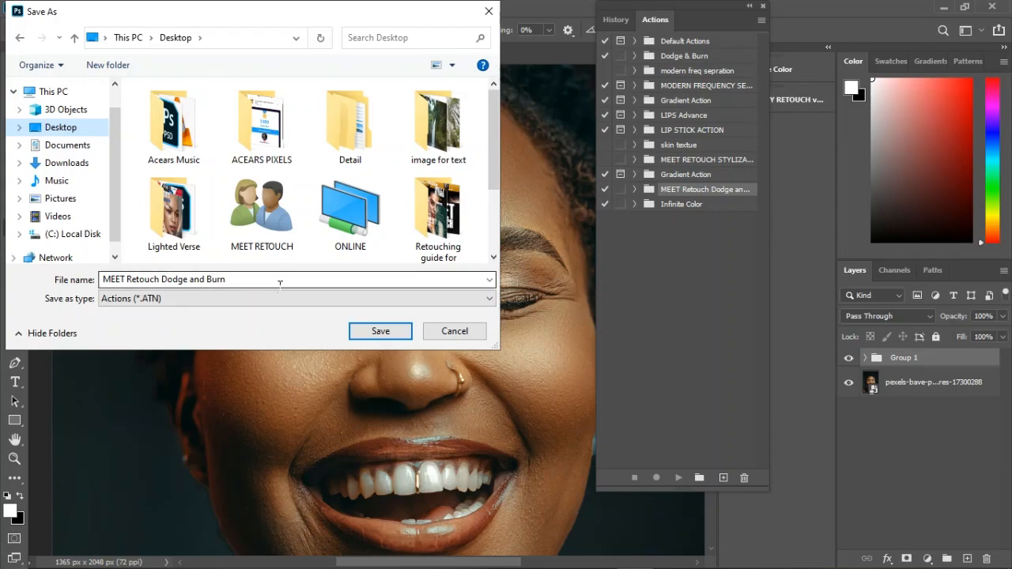
{"action": "double_click", "coordinate": [271, 215]}
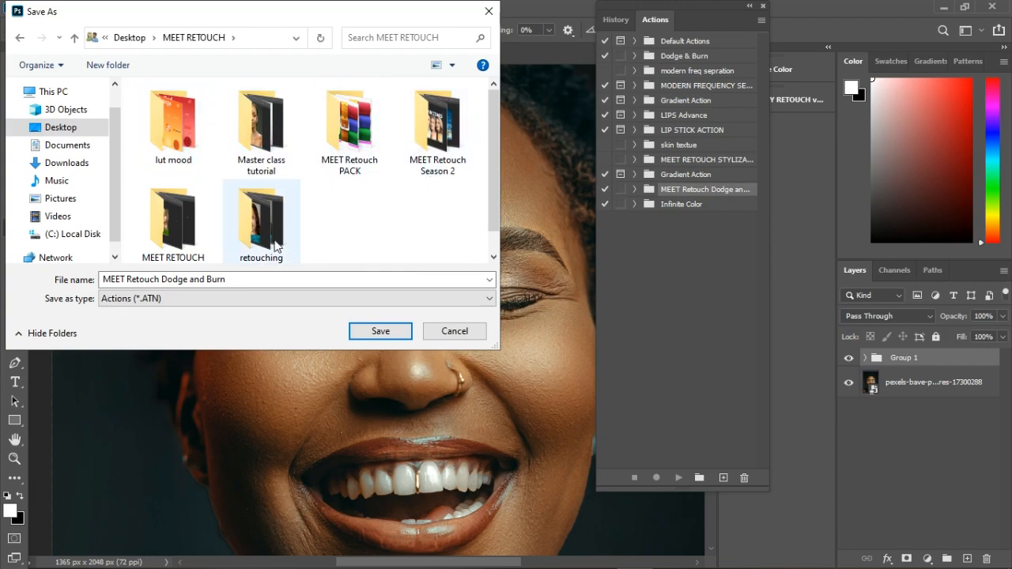
{"action": "left_click", "coordinate": [379, 330]}
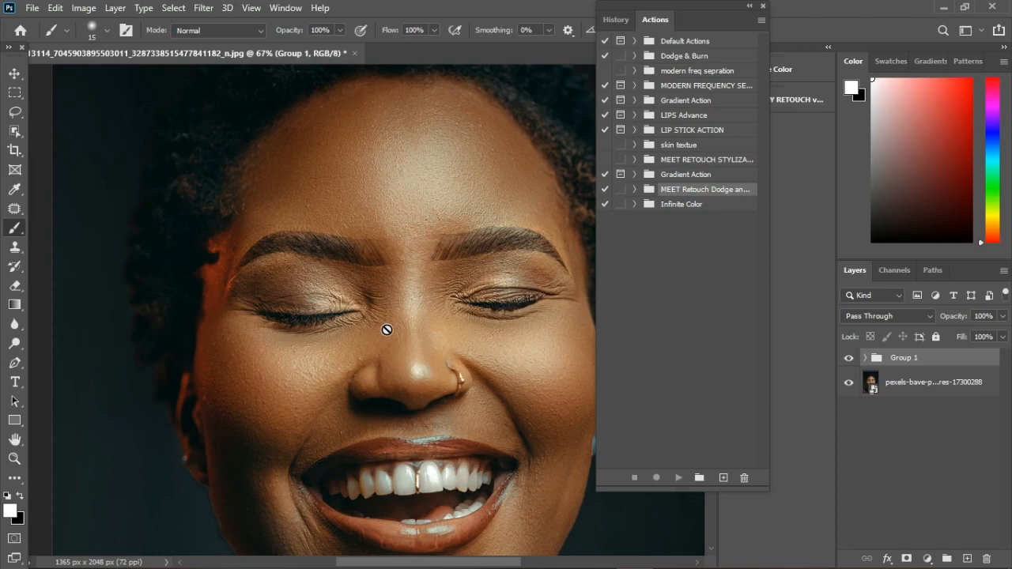
{"action": "left_click", "coordinate": [763, 7]}
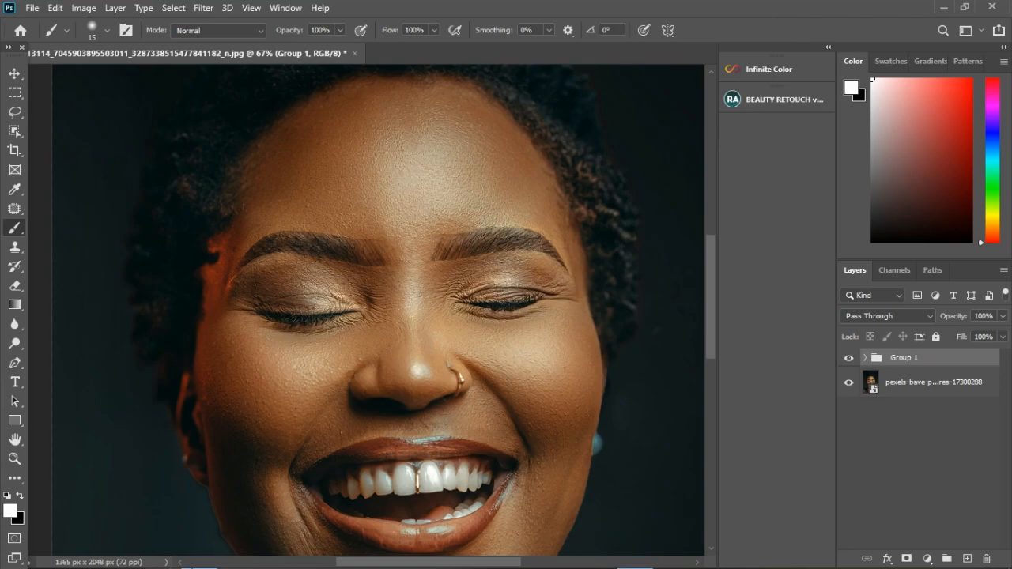
Switch to File Explorer and locate the saved dodge and burn ATN file in the desktop's MEET RETOUCH folder, then return to Photoshop.
{"action": "left_click", "coordinate": [197, 561]}
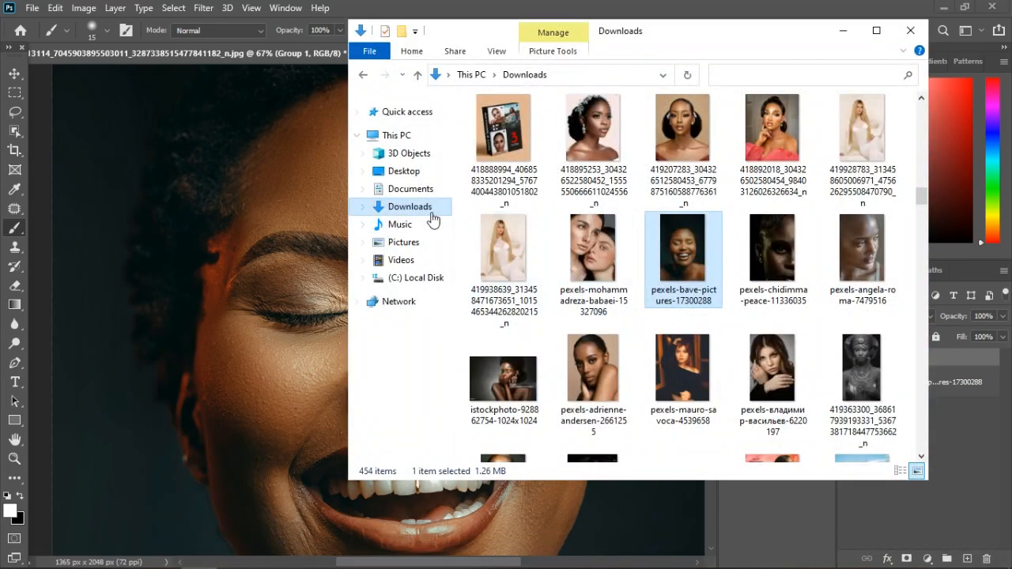
{"action": "left_click", "coordinate": [415, 171]}
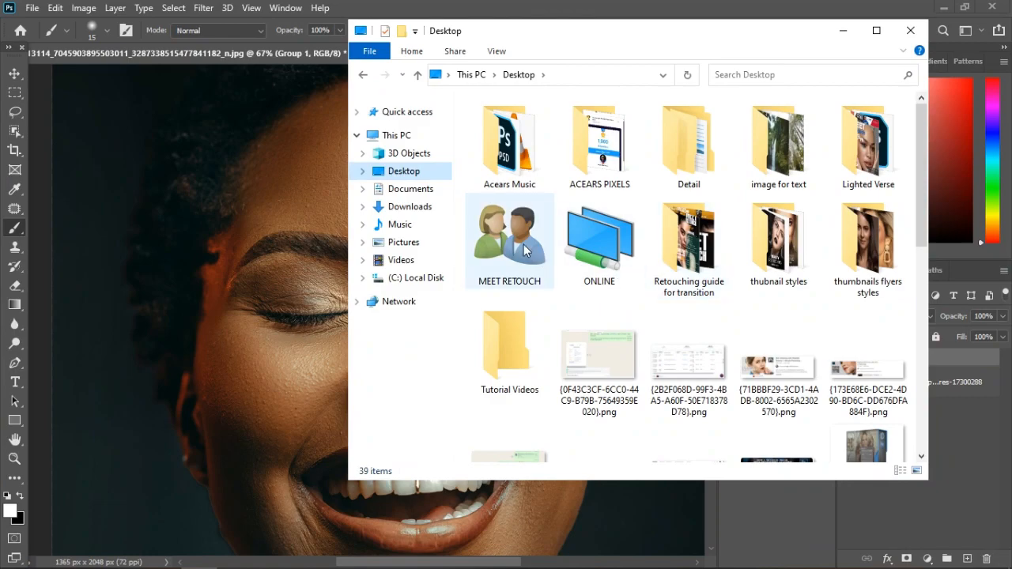
{"action": "double_click", "coordinate": [523, 244]}
{"action": "scroll", "coordinate": [756, 317], "scroll_direction": "down", "scroll_amount": 3}
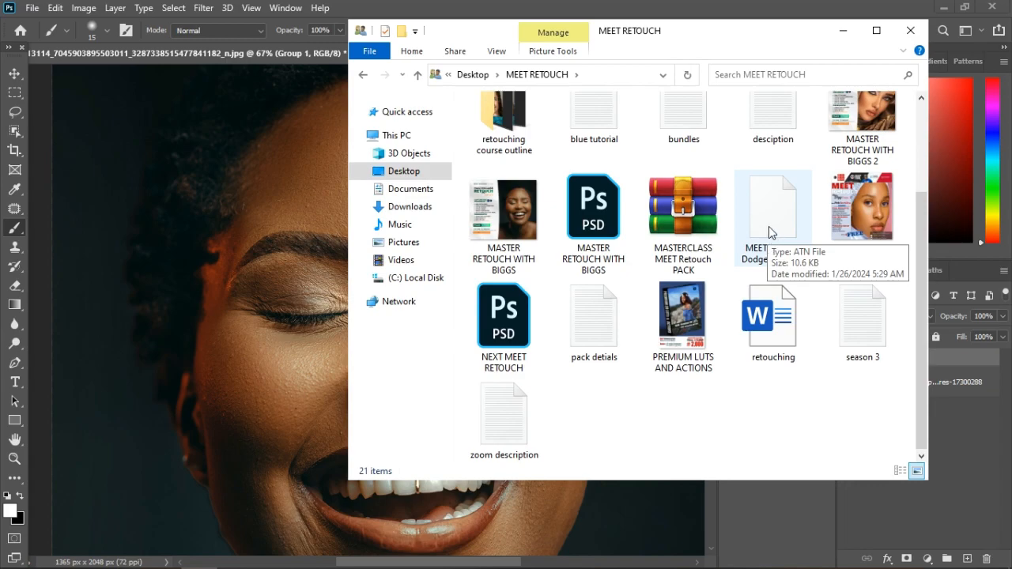
{"action": "left_click", "coordinate": [843, 30]}
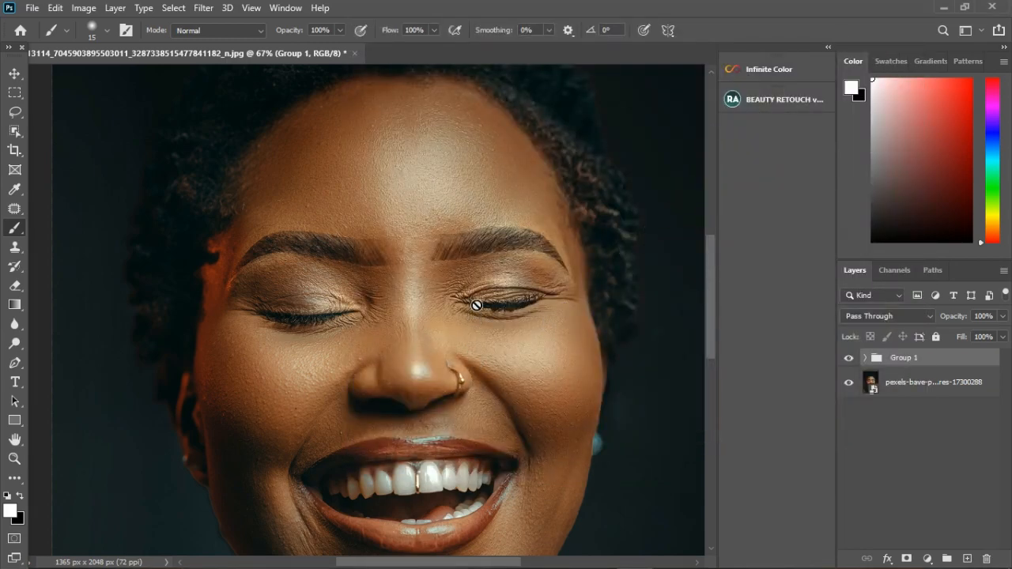
Hide Group 1 and generate dodge and burn curves layers above the portrait layer with the BEAUTY RETOUCH v3.3 extension.
{"action": "scroll", "coordinate": [478, 247], "scroll_direction": "down", "scroll_amount": 1}
{"action": "scroll", "coordinate": [478, 247], "scroll_direction": "down", "scroll_amount": 2}
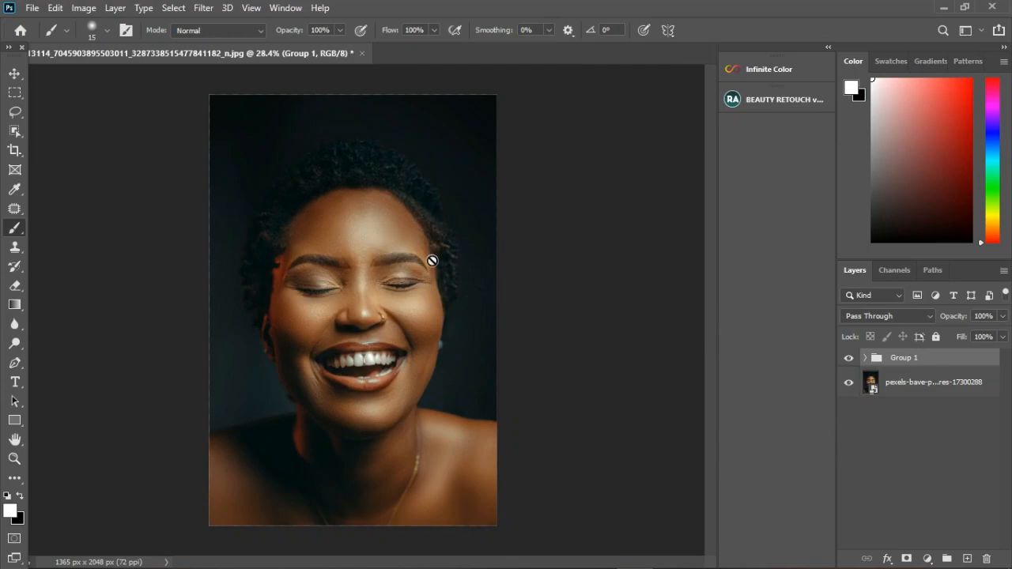
{"action": "left_click", "coordinate": [850, 360]}
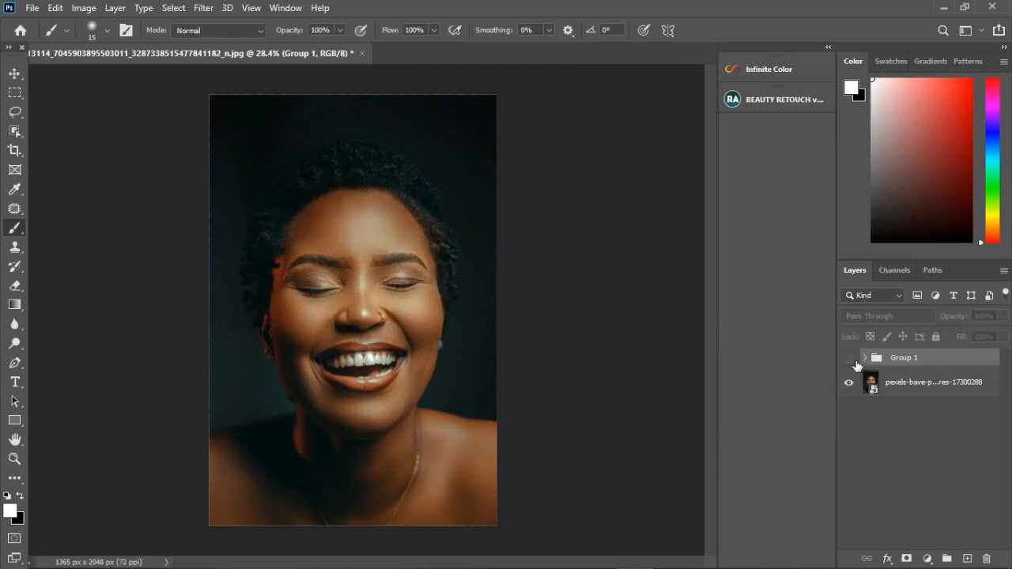
{"action": "left_click", "coordinate": [767, 104]}
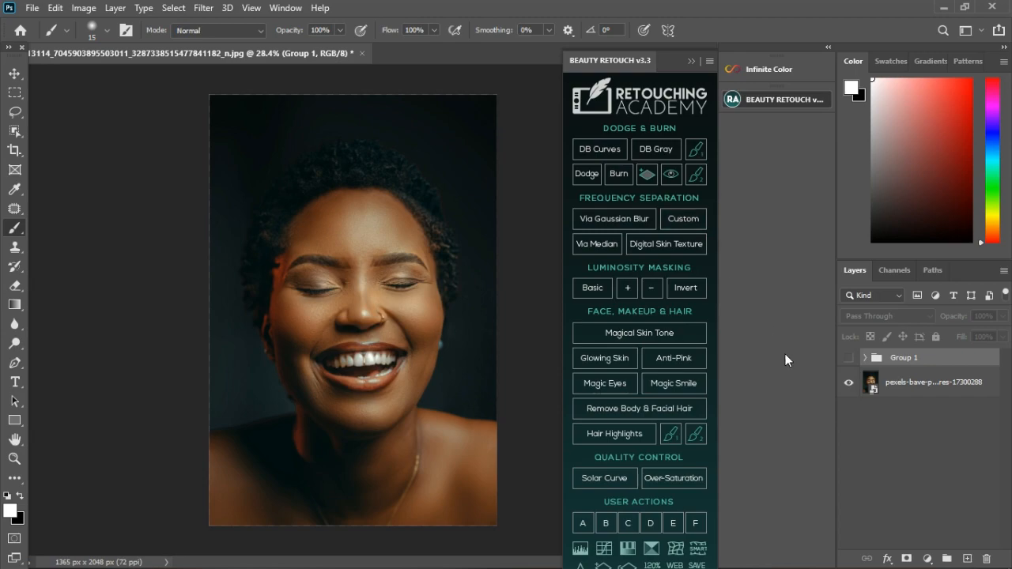
{"action": "left_click", "coordinate": [906, 386]}
{"action": "left_click", "coordinate": [625, 173]}
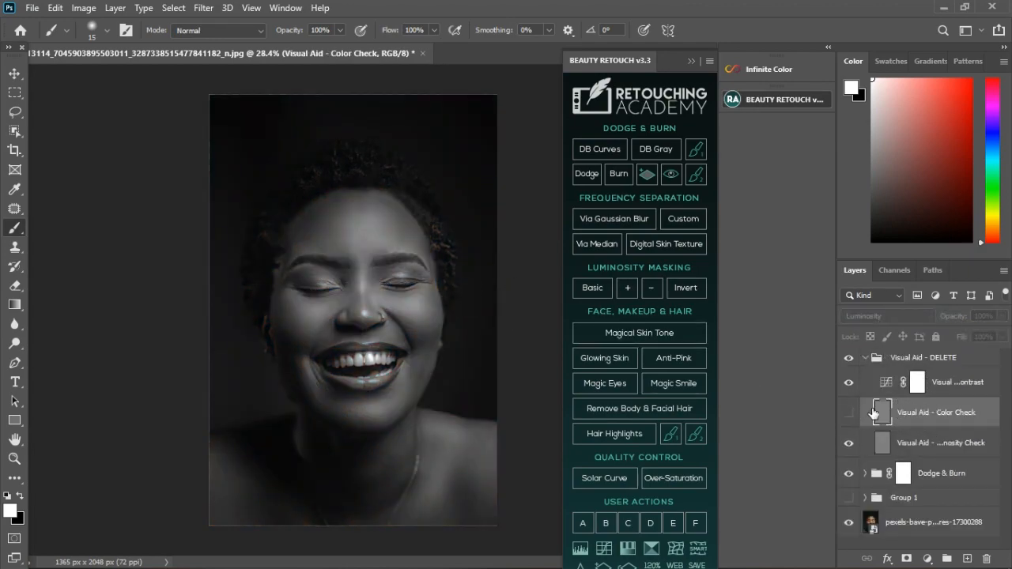
Collapse and hide the Visual Aid - DELETE group, and expand the Dodge & Burn group to show its curves layers.
{"action": "left_click", "coordinate": [849, 413]}
{"action": "left_click", "coordinate": [851, 412]}
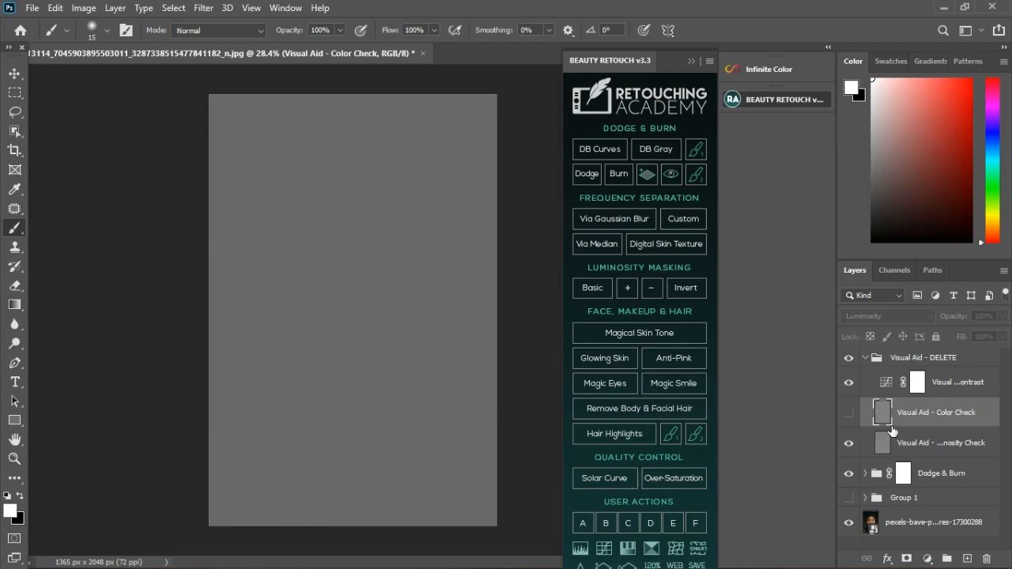
{"action": "left_click", "coordinate": [877, 363]}
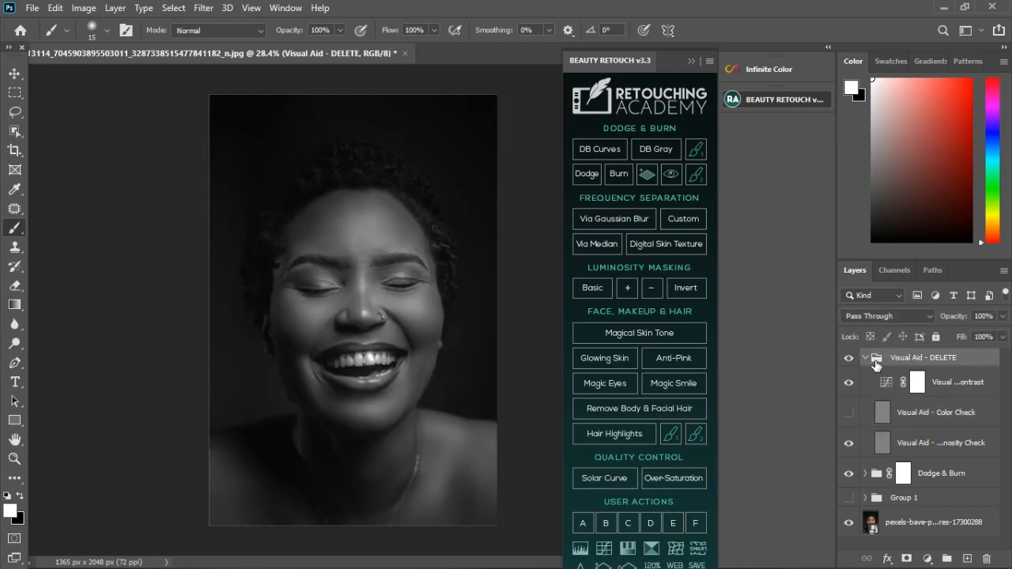
{"action": "left_click", "coordinate": [867, 359]}
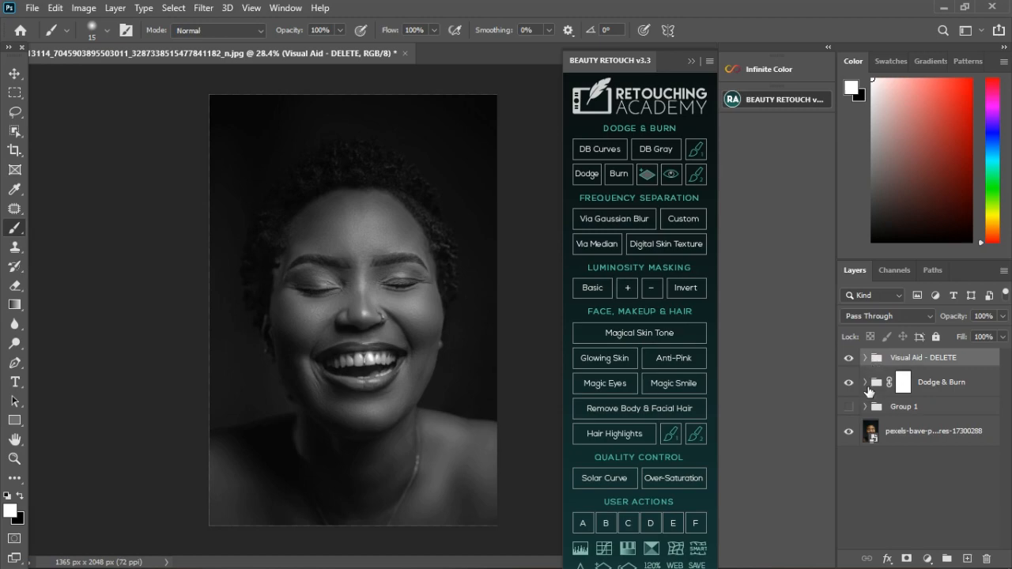
{"action": "left_click", "coordinate": [866, 383]}
{"action": "left_click", "coordinate": [850, 359]}
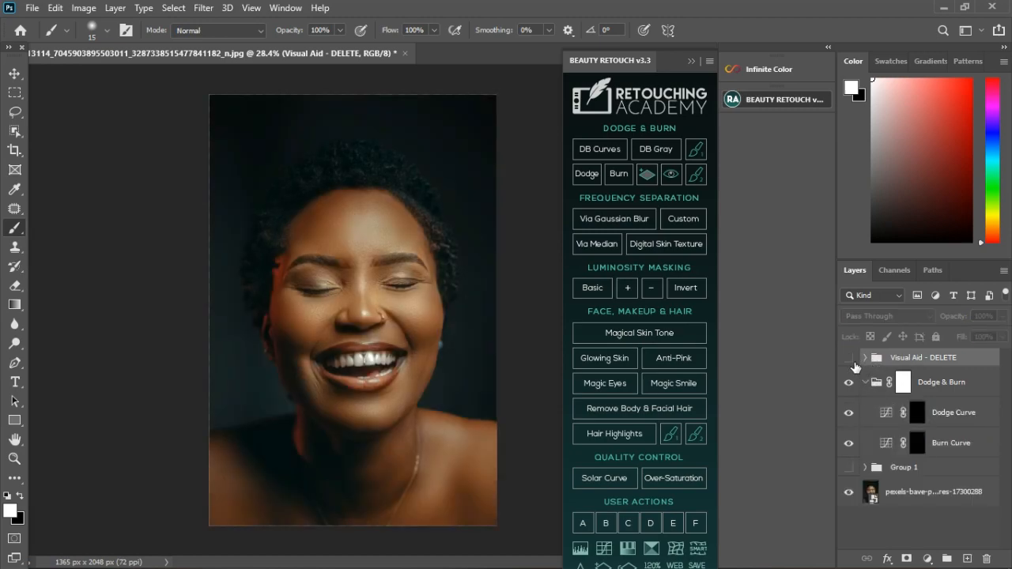
{"action": "left_click", "coordinate": [849, 384]}
{"action": "left_click", "coordinate": [851, 386]}
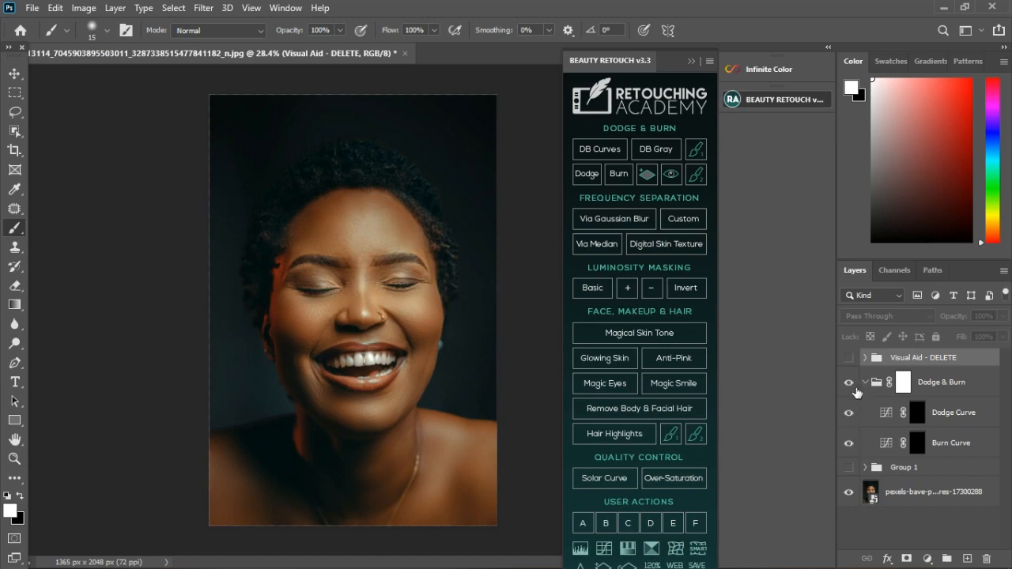
Paint white on the Dodge Curve mask over the nose bridge, the area between the brows and both cheeks.
{"action": "left_click", "coordinate": [920, 415]}
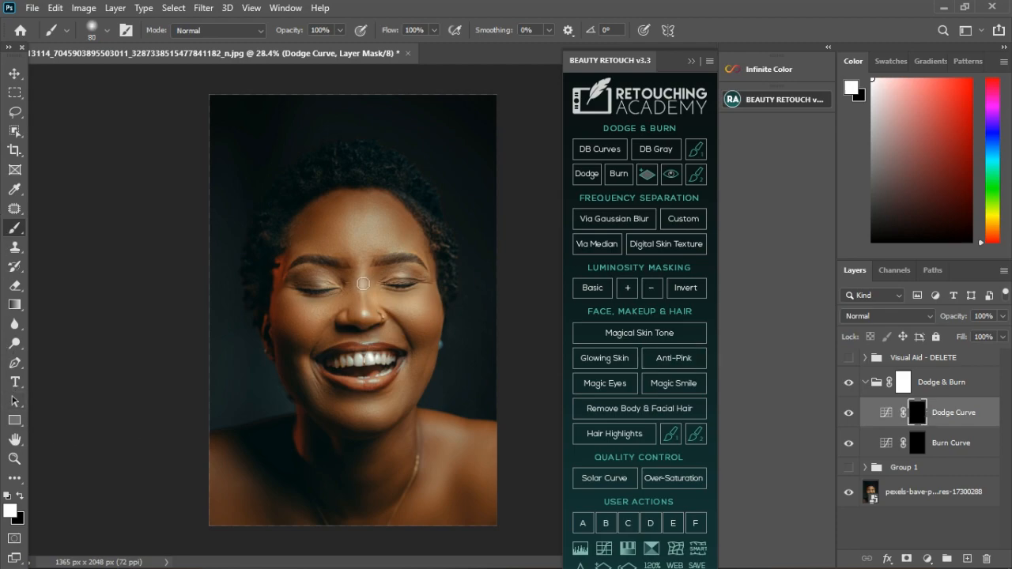
{"action": "scroll", "coordinate": [369, 281], "scroll_direction": "up", "scroll_amount": 3}
{"action": "left_click_drag", "start_coordinate": [365, 246], "coordinate": [374, 331]}
{"action": "left_click_drag", "start_coordinate": [356, 225], "coordinate": [355, 260]}
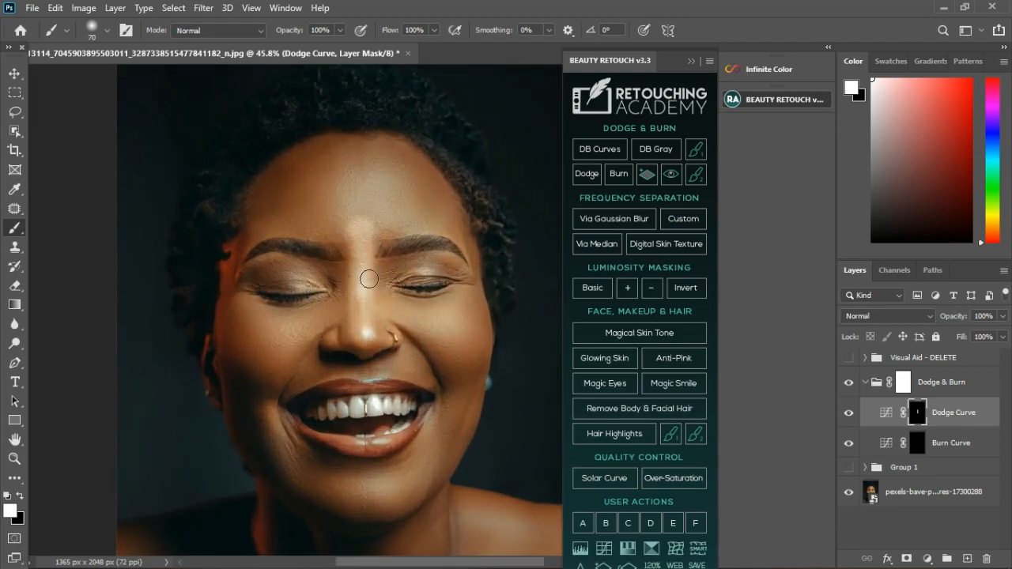
{"action": "left_click_drag", "start_coordinate": [432, 348], "coordinate": [480, 356]}
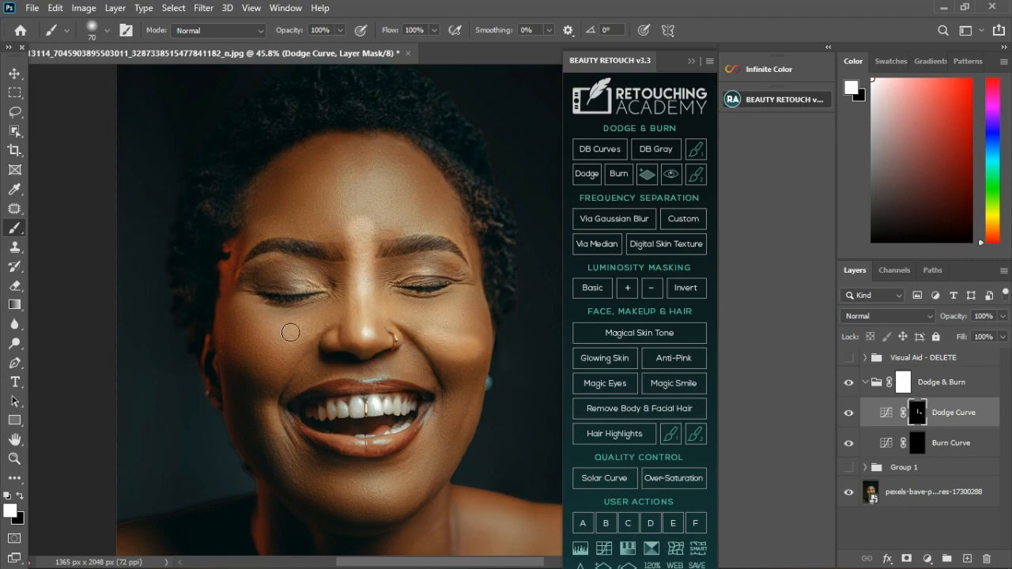
{"action": "left_click_drag", "start_coordinate": [303, 346], "coordinate": [261, 353]}
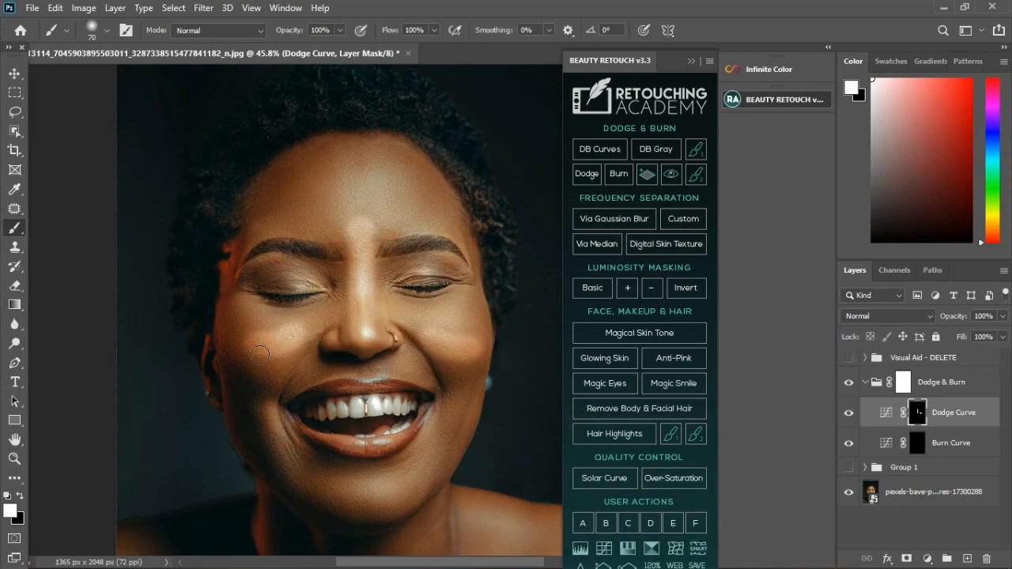
Paint white on the Burn Curve mask below both cheekbones, around the inner eyes and along the sides of the nose.
{"action": "left_click", "coordinate": [929, 449]}
{"action": "left_click_drag", "start_coordinate": [248, 375], "coordinate": [287, 393]}
{"action": "left_click_drag", "start_coordinate": [445, 384], "coordinate": [481, 383]}
{"action": "mouse_move", "coordinate": [286, 265]}
{"action": "left_mouse_down"}
{"action": "mouse_move", "coordinate": [343, 273]}
{"action": "mouse_move", "coordinate": [342, 333]}
{"action": "left_mouse_up"}
{"action": "left_click_drag", "start_coordinate": [395, 262], "coordinate": [396, 343]}
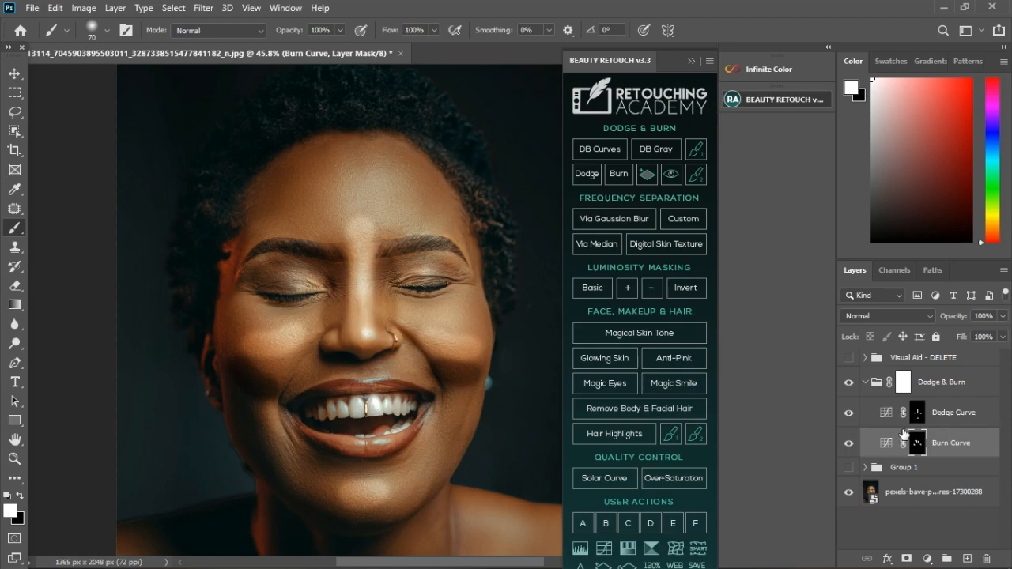
Try the Dodge & Burn group at a reduced opacity of about 61%, and restore it to 100%.
{"action": "left_click", "coordinate": [949, 421]}
{"action": "left_click", "coordinate": [873, 383]}
{"action": "left_click", "coordinate": [866, 383]}
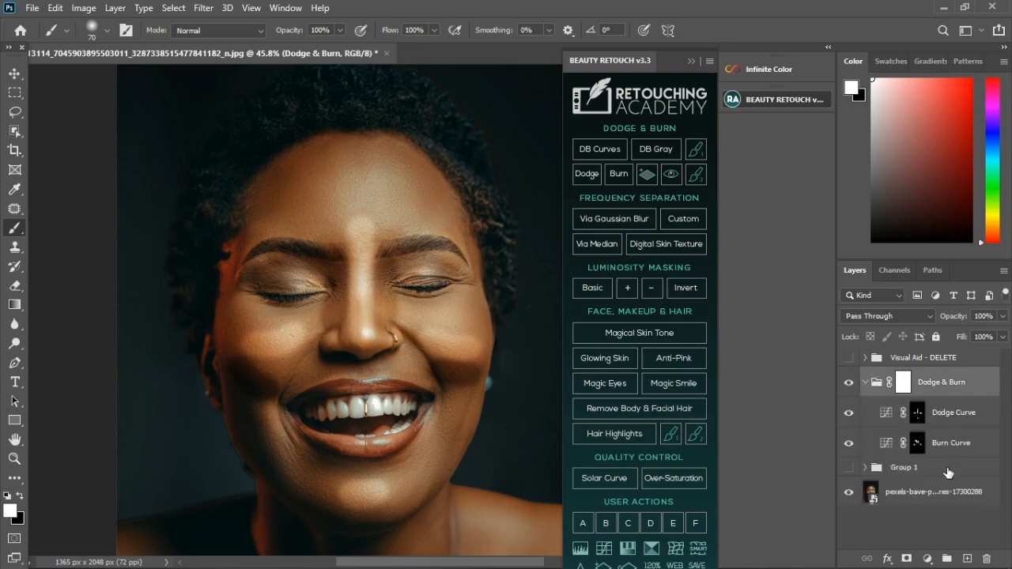
{"action": "left_click", "coordinate": [1002, 337]}
{"action": "left_click_drag", "start_coordinate": [1002, 337], "coordinate": [969, 336]}
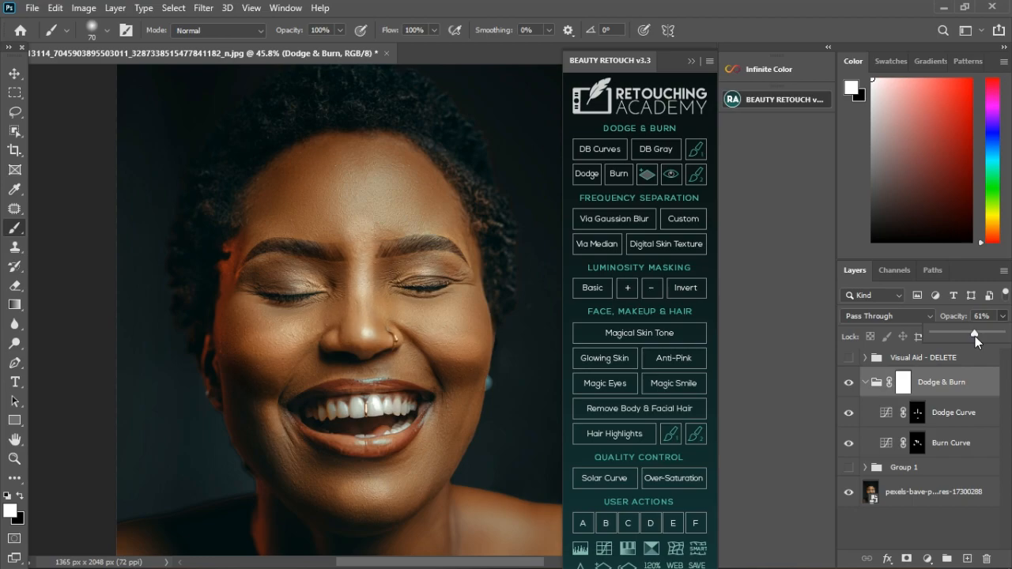
{"action": "left_click_drag", "start_coordinate": [976, 336], "coordinate": [1001, 336]}
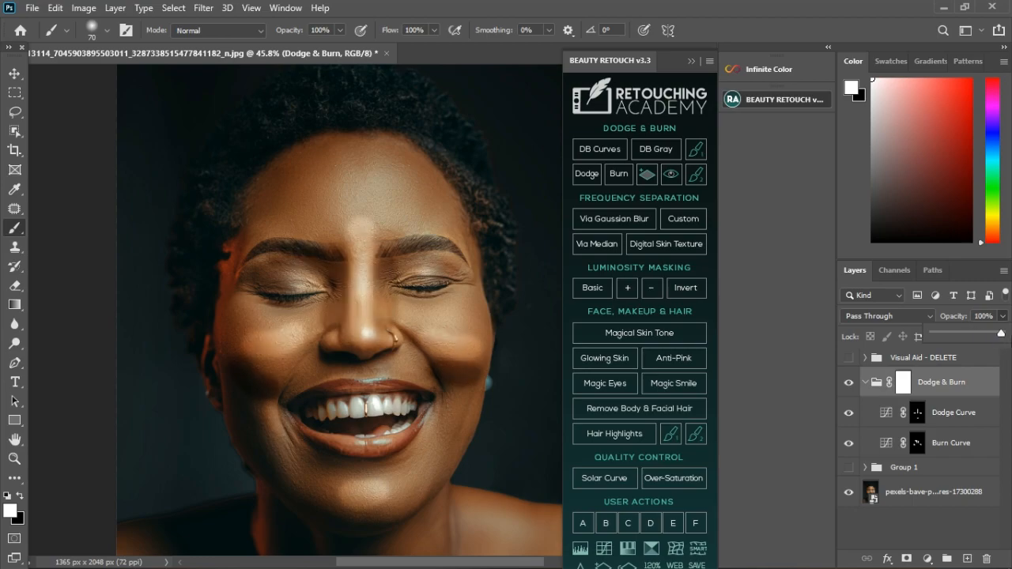
Examine the Dodge Curve layer's curve settings, and leave its layer mask selected.
{"action": "left_click", "coordinate": [894, 423]}
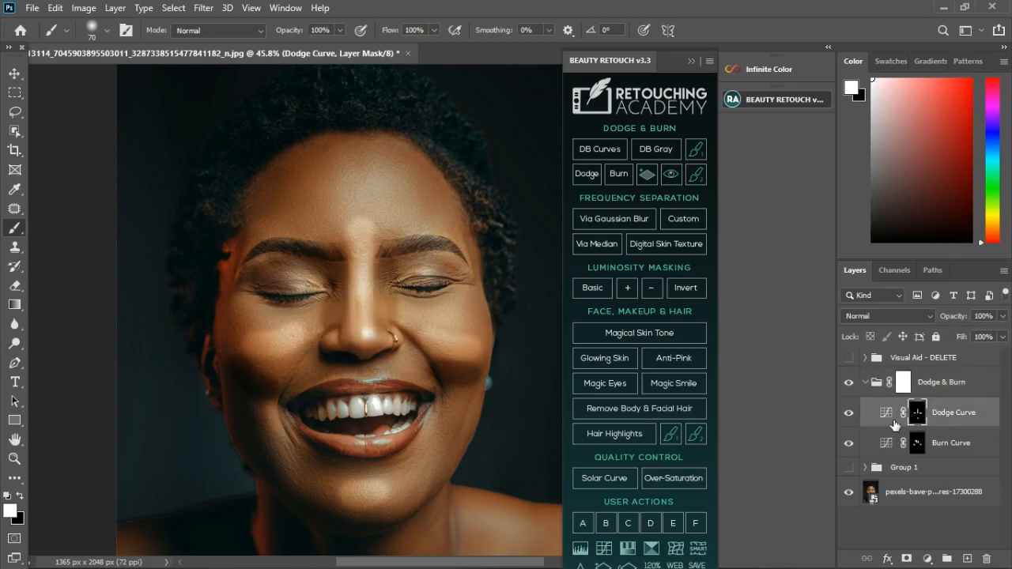
{"action": "double_click", "coordinate": [894, 423]}
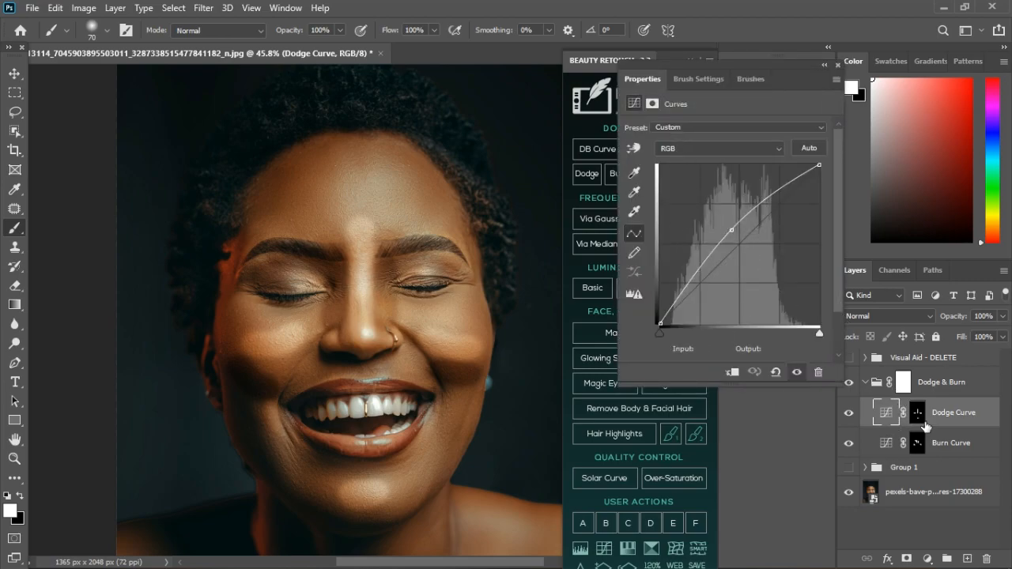
{"action": "left_click", "coordinate": [916, 413]}
{"action": "mouse_move", "coordinate": [632, 229]}
{"action": "left_mouse_down"}
{"action": "mouse_move", "coordinate": [756, 245]}
{"action": "mouse_move", "coordinate": [634, 234]}
{"action": "left_mouse_up"}
{"action": "left_click", "coordinate": [839, 65]}
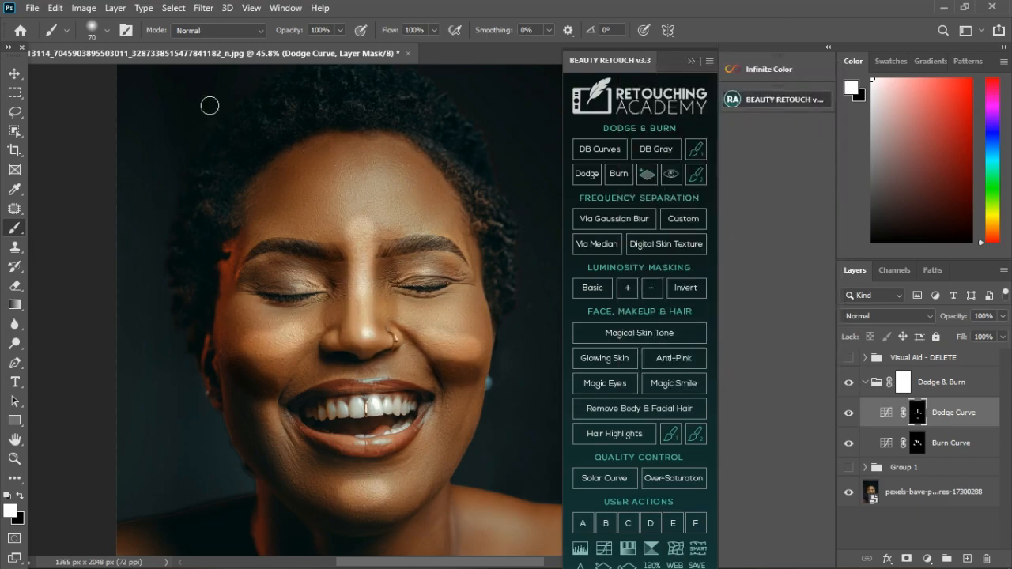
Try Apply Image on the Dodge Curve mask with the merged RGB source, Multiply blending and 100% opacity, and undo it.
{"action": "left_click", "coordinate": [82, 8]}
{"action": "left_click", "coordinate": [108, 230]}
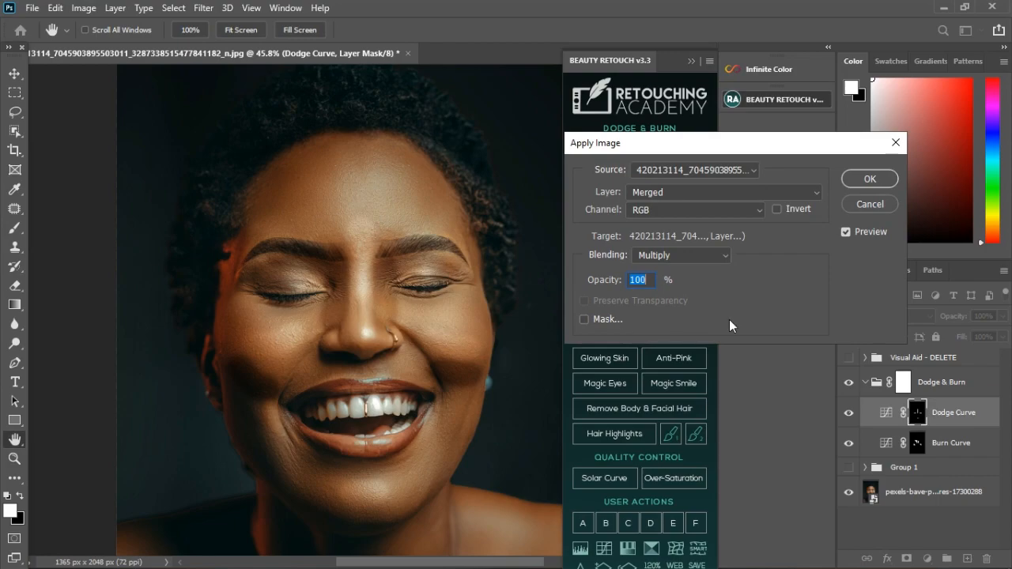
{"action": "left_click", "coordinate": [867, 179]}
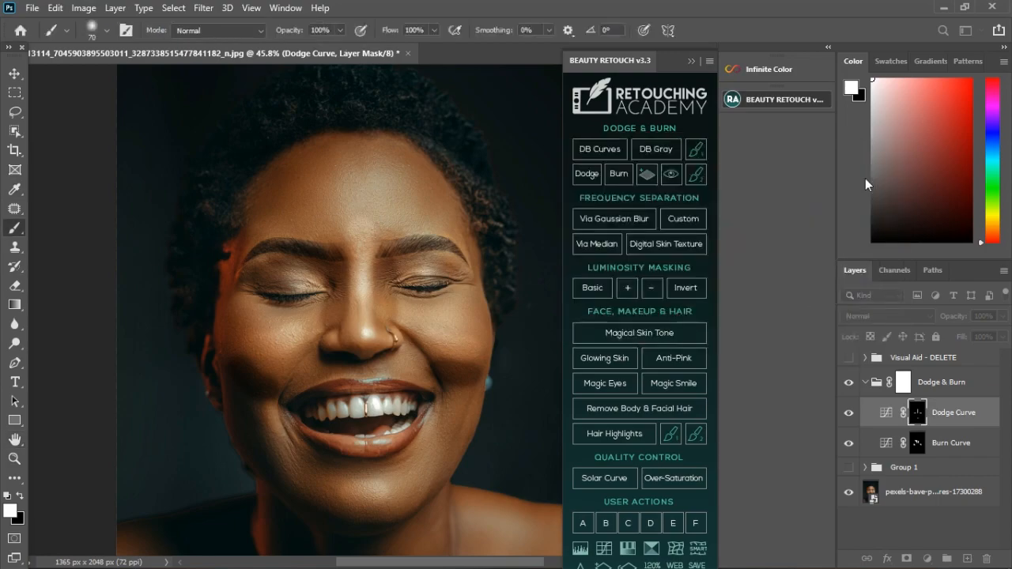
{"action": "left_click", "coordinate": [965, 393]}
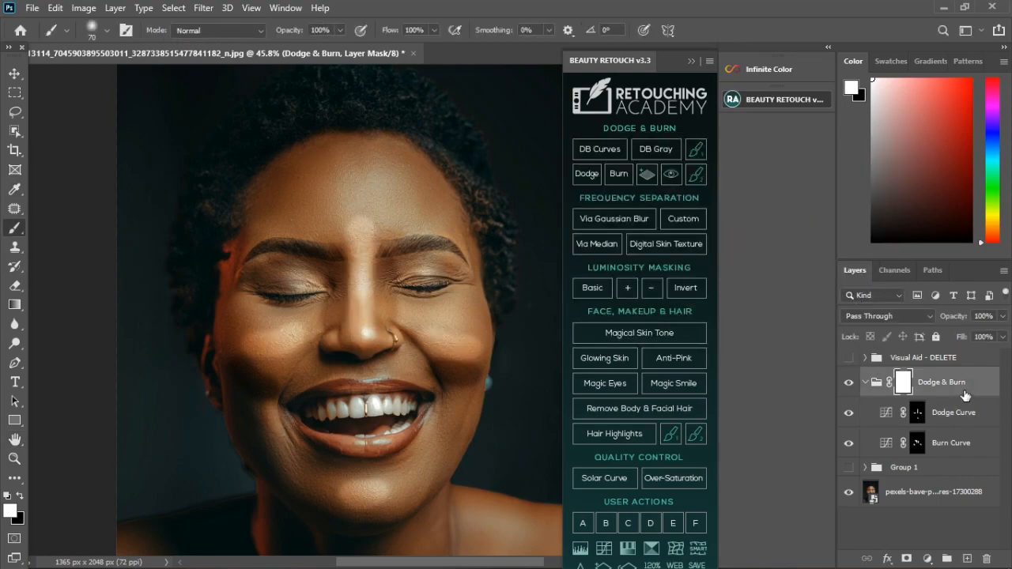
{"action": "key", "text": "Delete"}
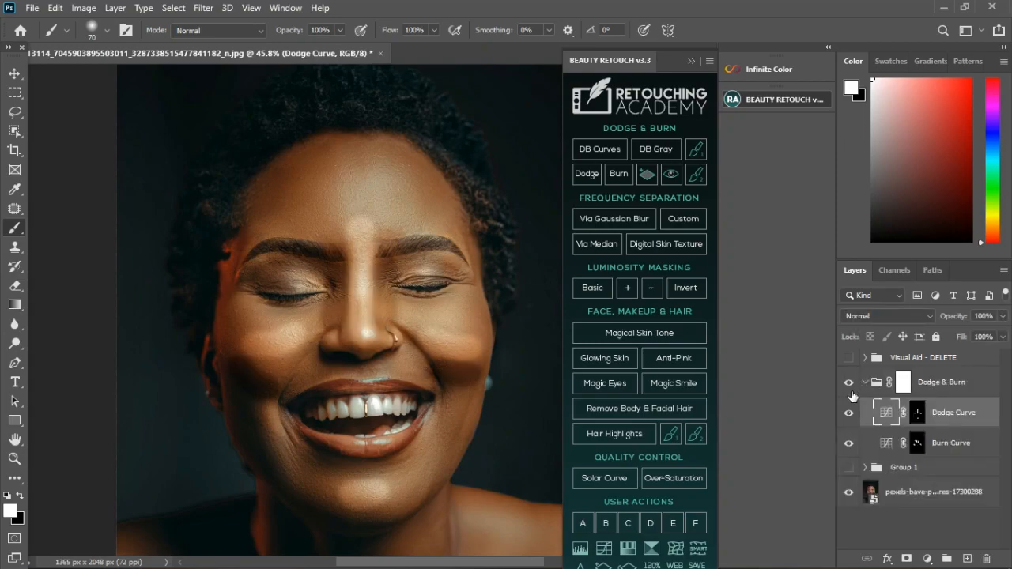
Show the Visual Aid - DELETE group and check the helper layers inside it.
{"action": "left_click", "coordinate": [851, 360]}
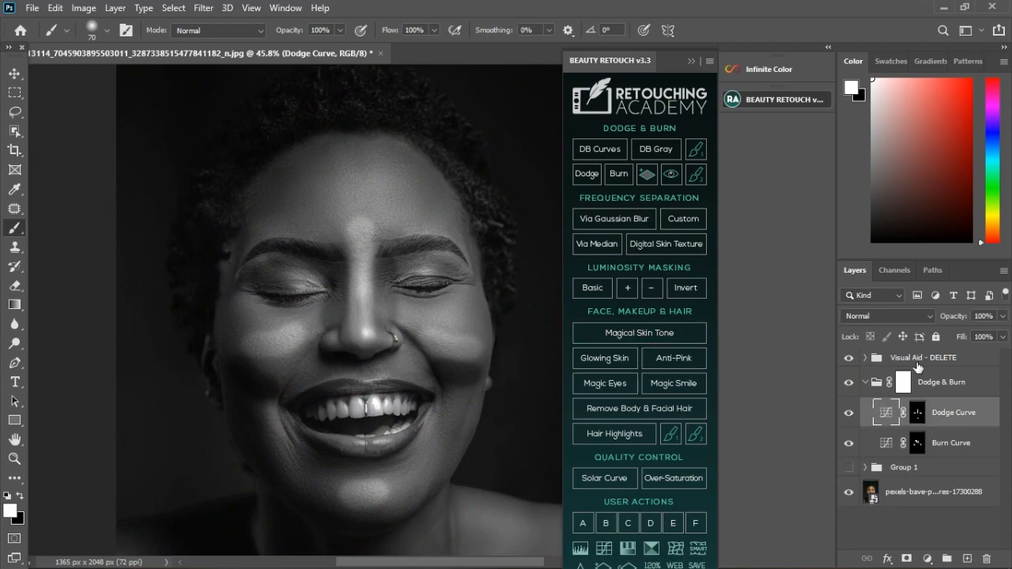
{"action": "left_click", "coordinate": [866, 358]}
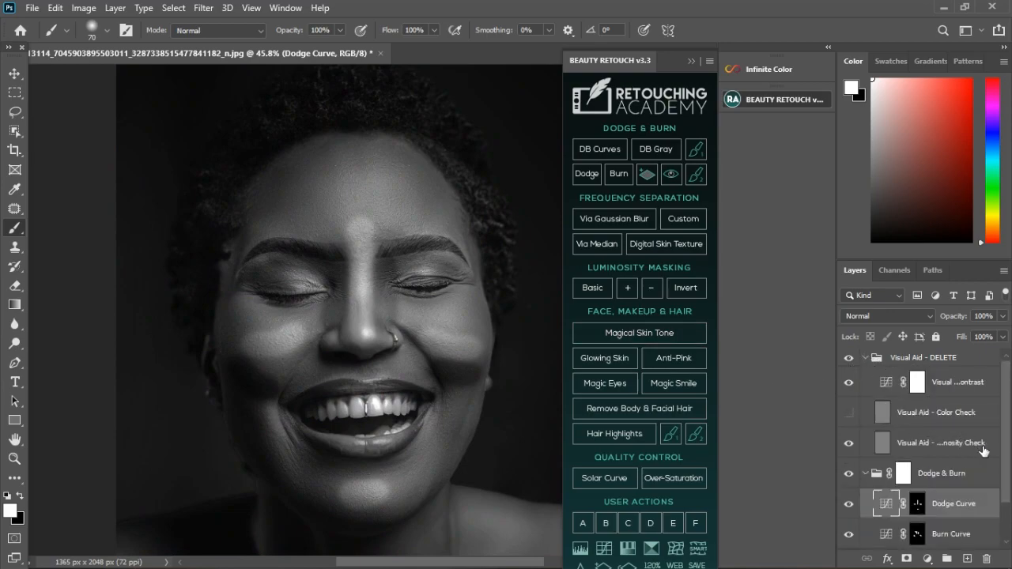
{"action": "left_click", "coordinate": [873, 358]}
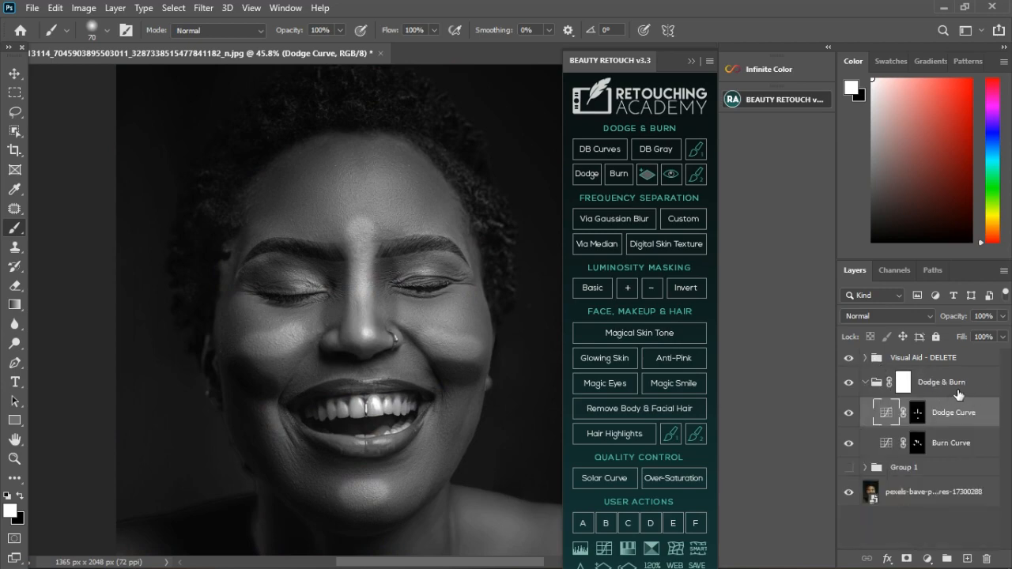
Feather the Dodge Curve layer mask by 21.9 px.
{"action": "left_click", "coordinate": [919, 444]}
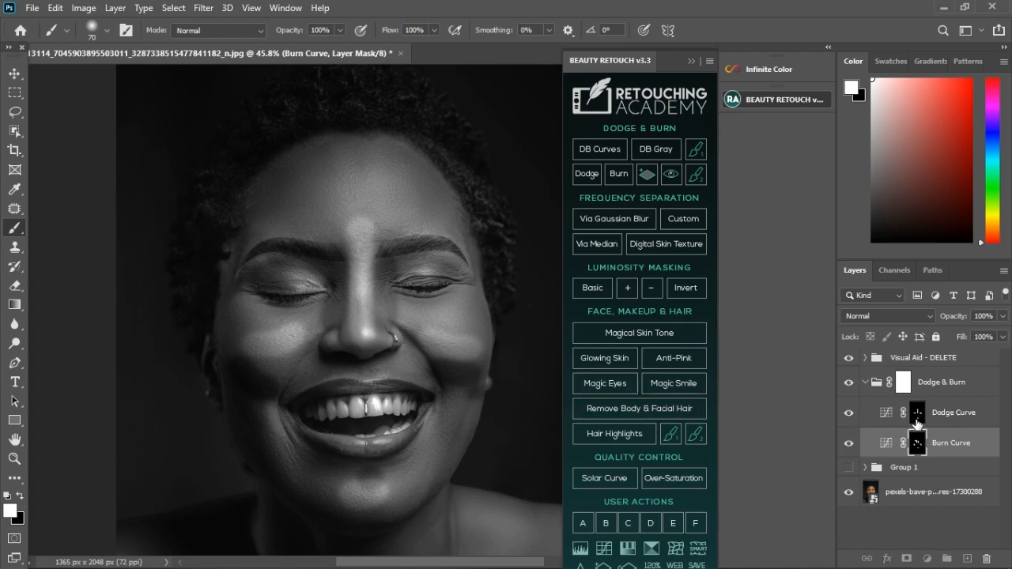
{"action": "left_click", "coordinate": [917, 418]}
{"action": "double_click", "coordinate": [892, 425]}
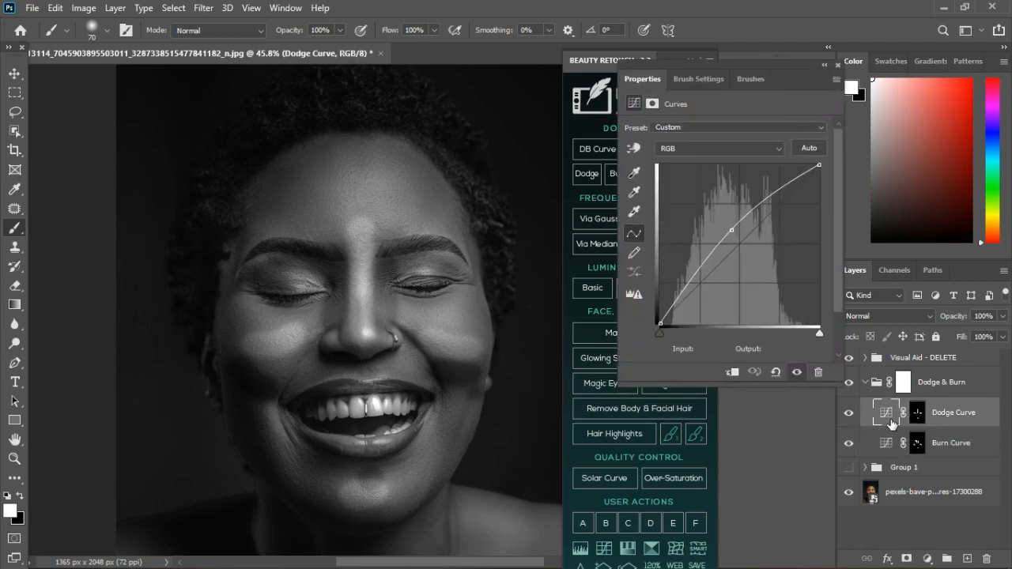
{"action": "left_click", "coordinate": [650, 103]}
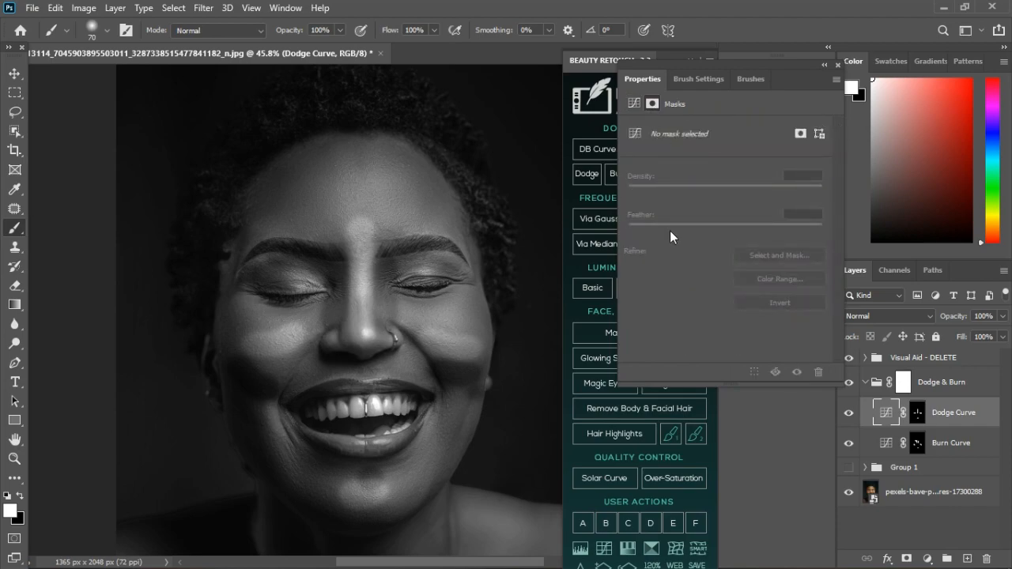
{"action": "left_click", "coordinate": [918, 412]}
{"action": "left_click_drag", "start_coordinate": [631, 226], "coordinate": [716, 239]}
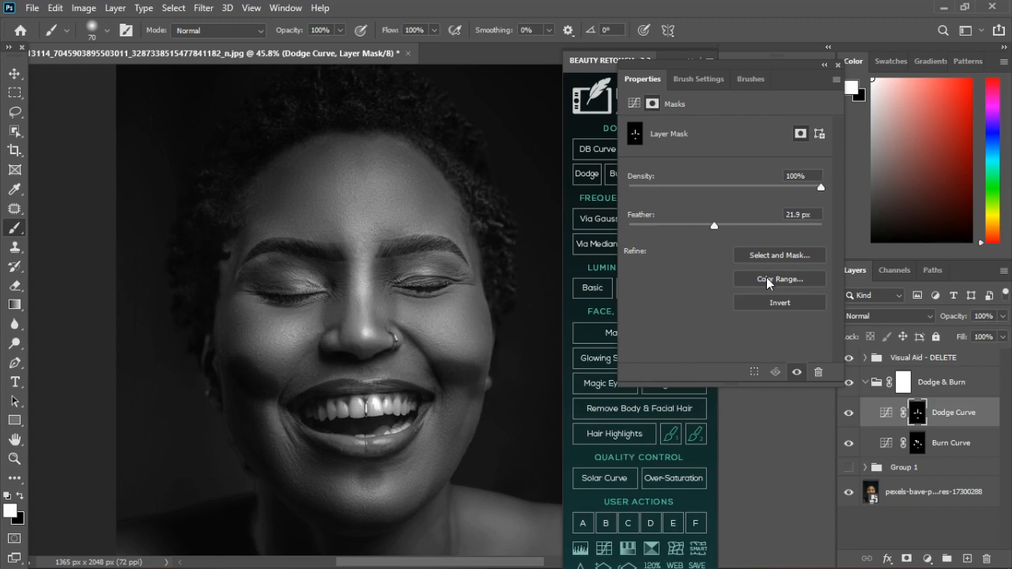
{"action": "left_click", "coordinate": [839, 65]}
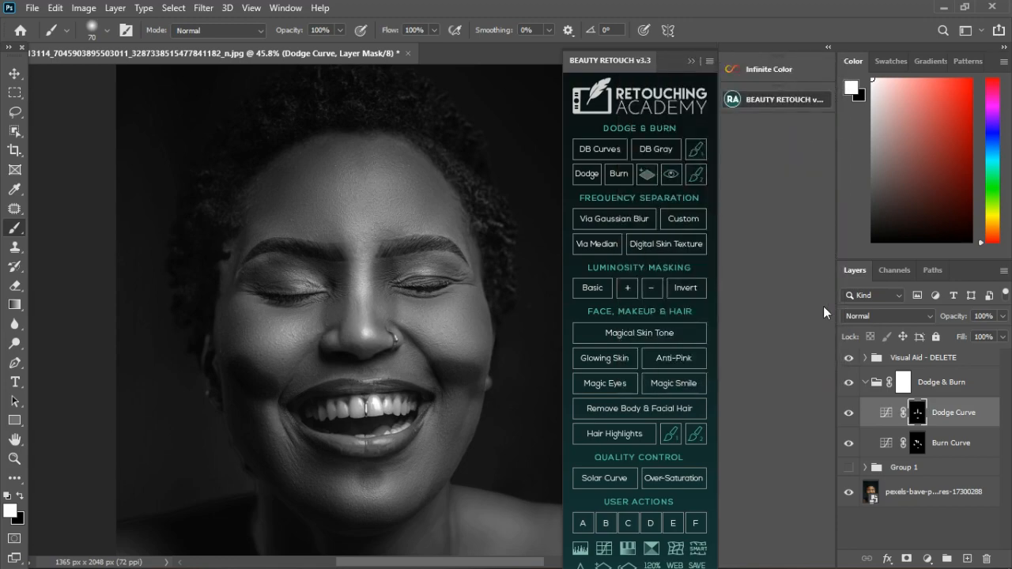
Delete the Visual Aid, Dodge & Burn and Group 1 groups, leaving only the portrait layer.
{"action": "scroll", "coordinate": [373, 294], "scroll_direction": "down", "scroll_amount": 1}
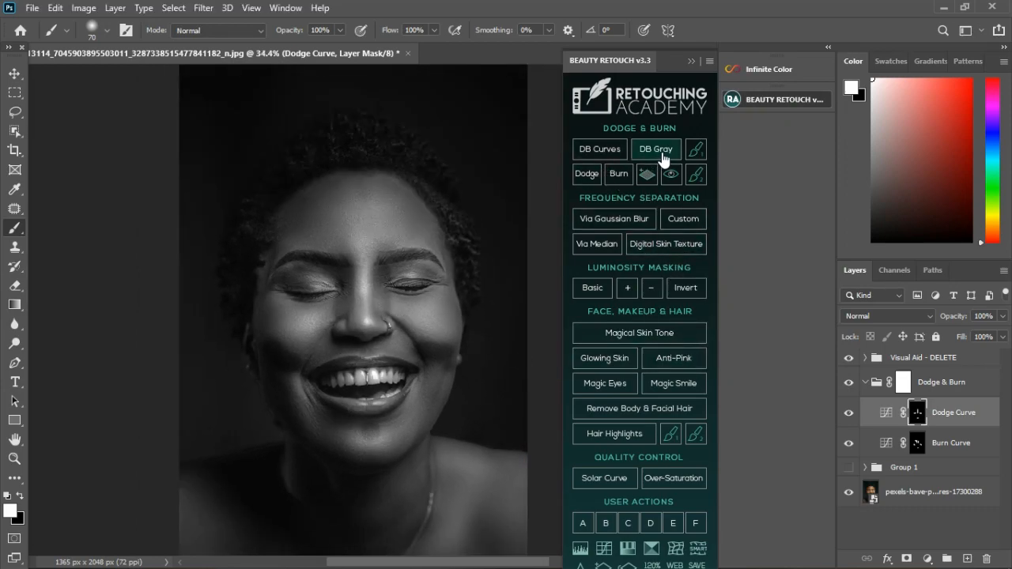
{"action": "left_click", "coordinate": [931, 361]}
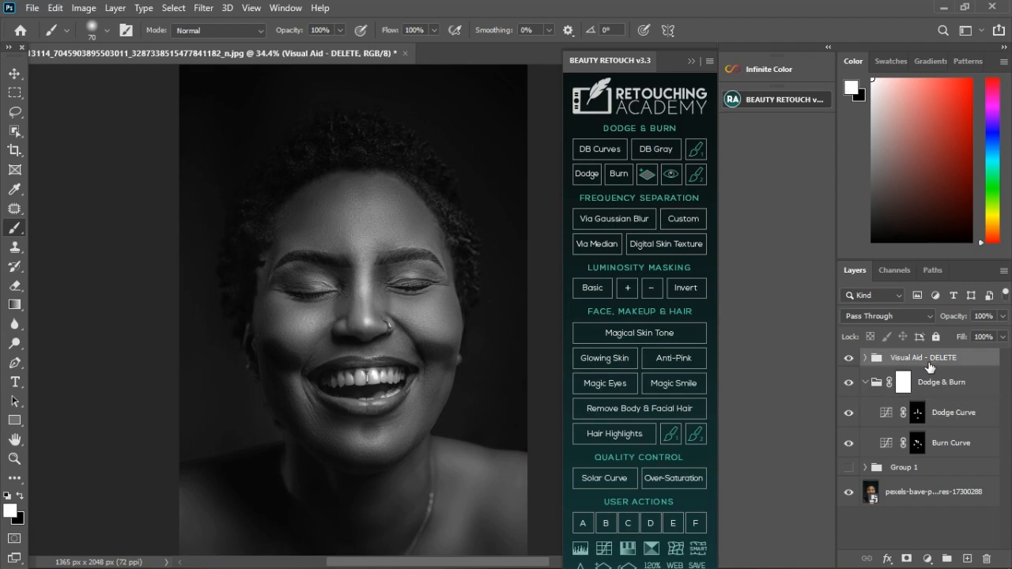
{"action": "key", "text": "Delete"}
{"action": "key", "text": "Delete"}
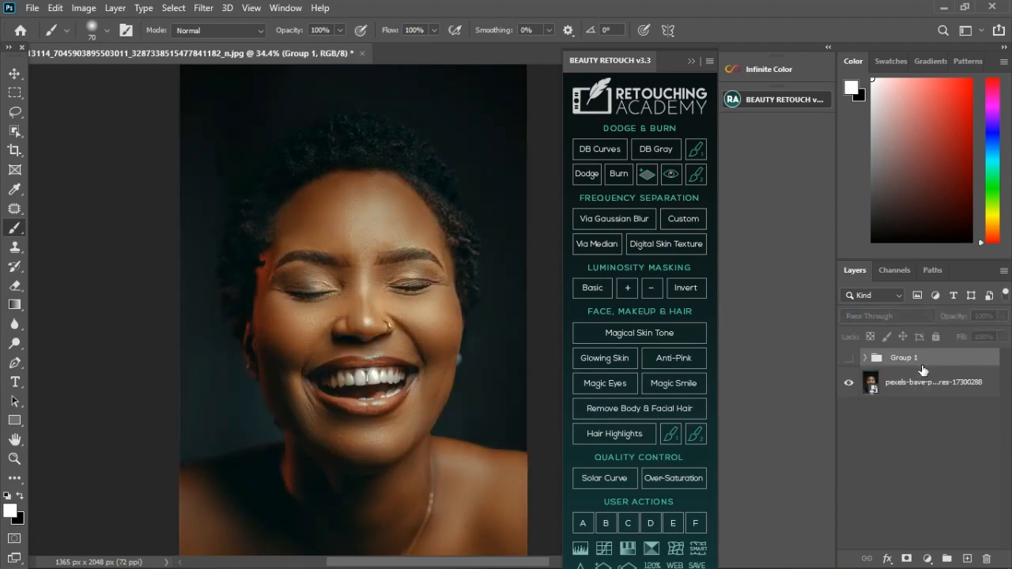
{"action": "key", "text": "Delete"}
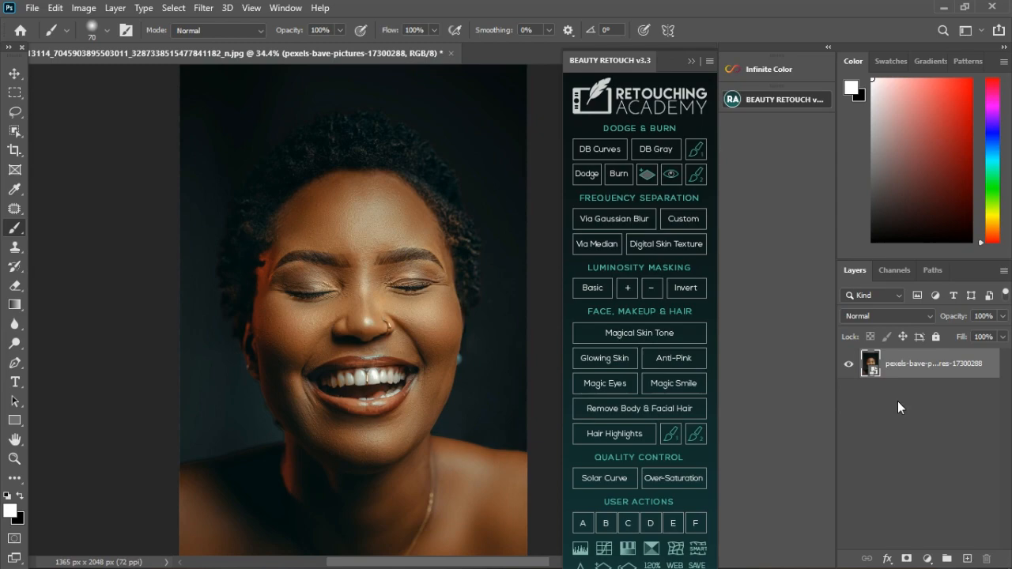
{"action": "left_click", "coordinate": [875, 316]}
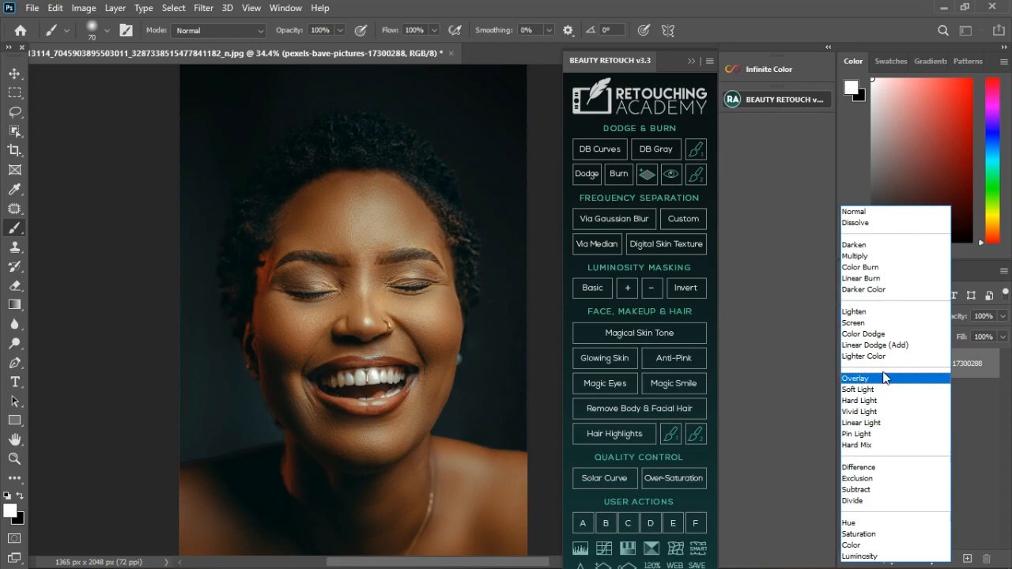
{"action": "left_click", "coordinate": [968, 397]}
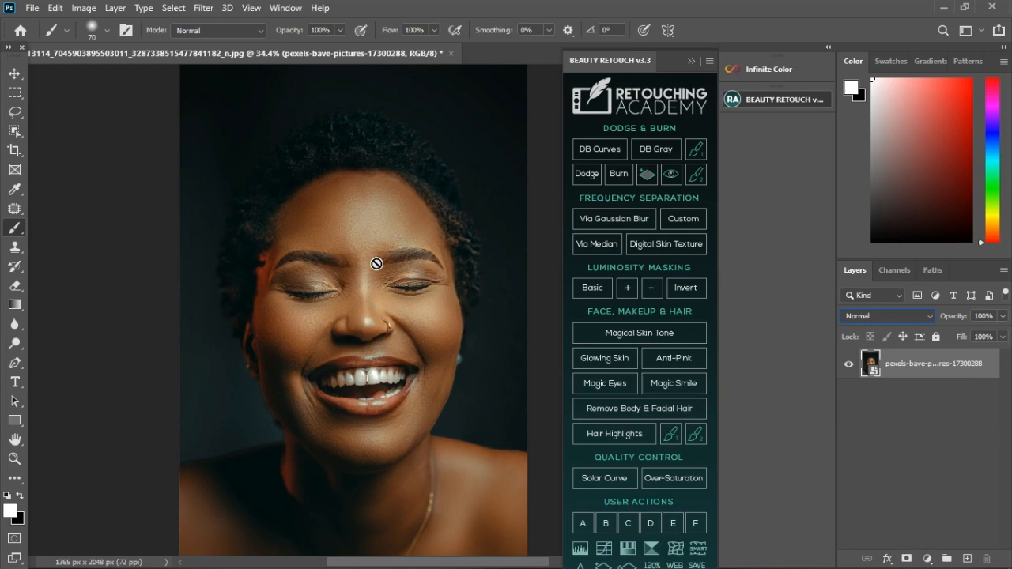
Collapse the Beauty Retouch extension, open the Ultimate Retouch extension and show its Dodge & Burn tools.
{"action": "left_click", "coordinate": [692, 63]}
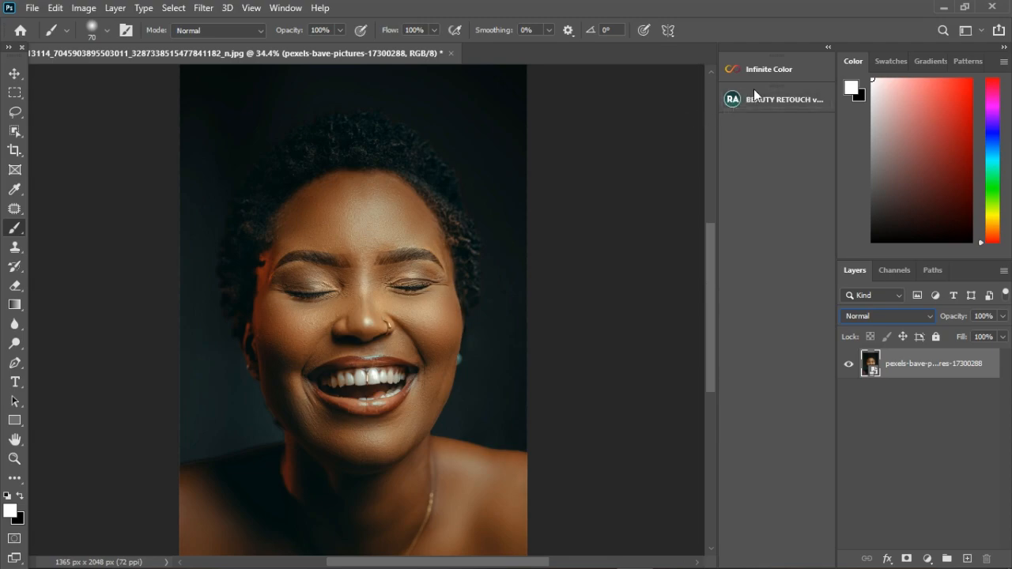
{"action": "left_click", "coordinate": [285, 8]}
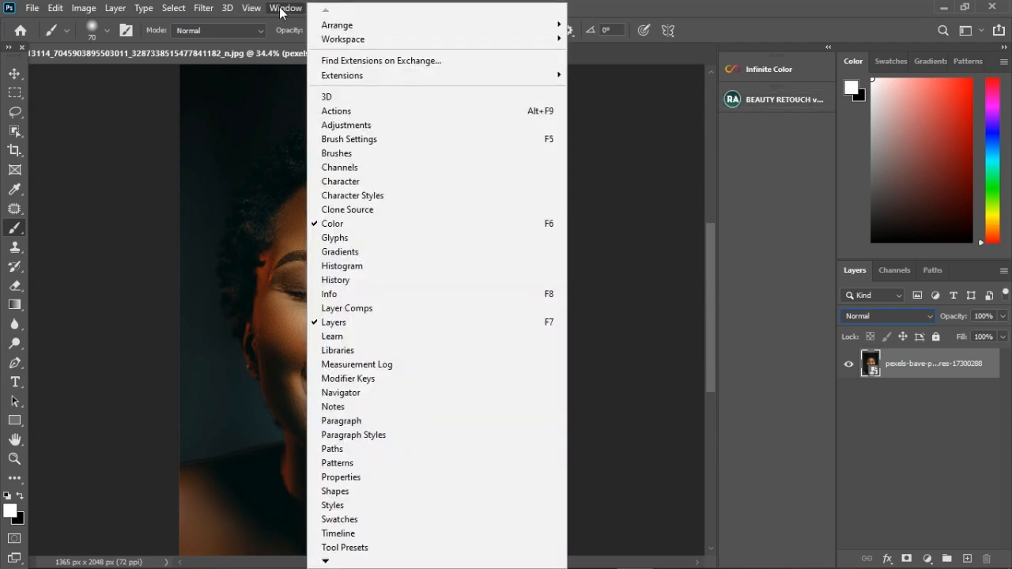
{"action": "mouse_move", "coordinate": [348, 75]}
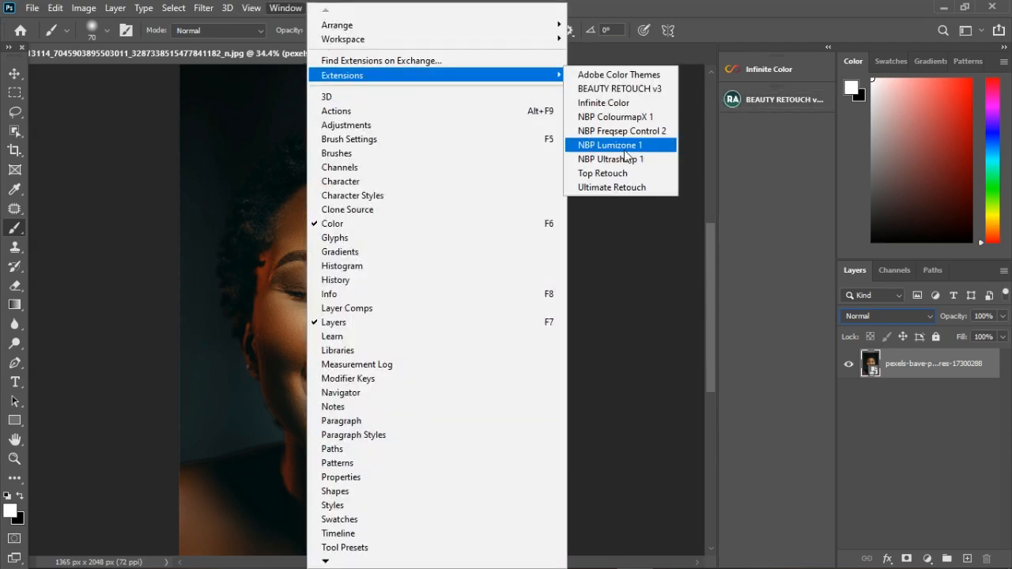
{"action": "left_click", "coordinate": [631, 191]}
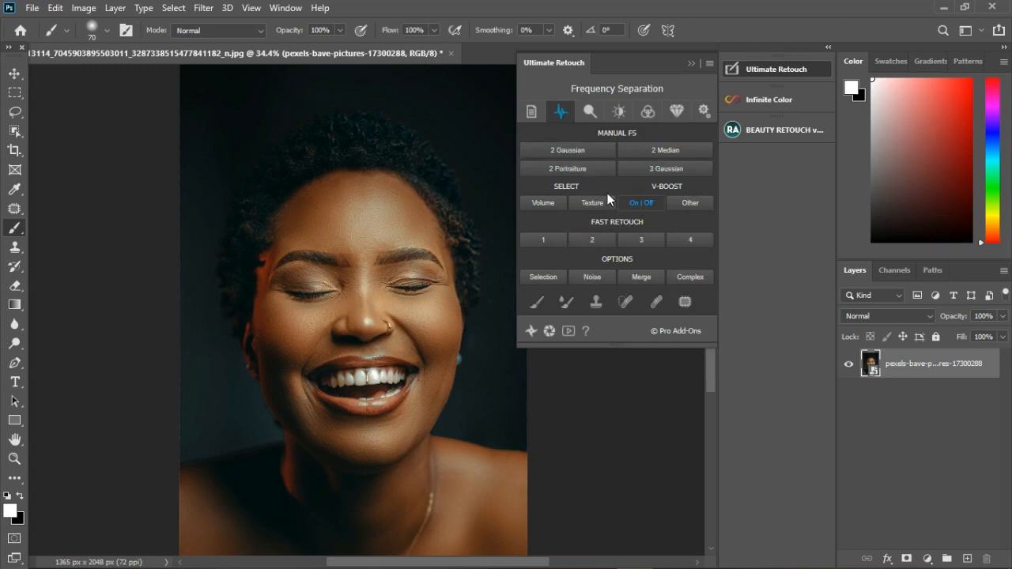
{"action": "left_click", "coordinate": [591, 113]}
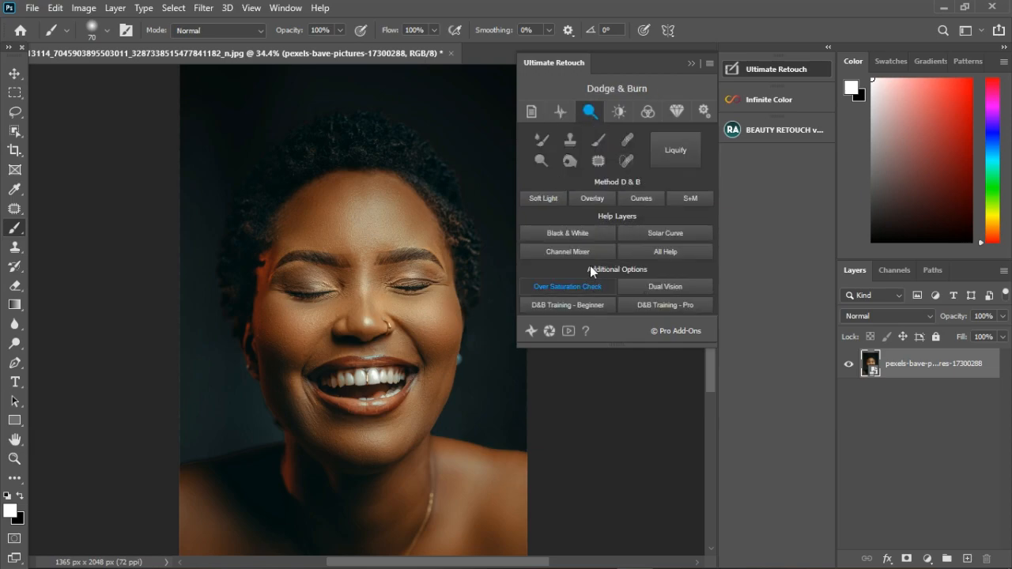
Add the White Teeth effect from Ultimate Retouch's Local Tools and paint white on its mask over the teeth.
{"action": "left_click", "coordinate": [621, 113]}
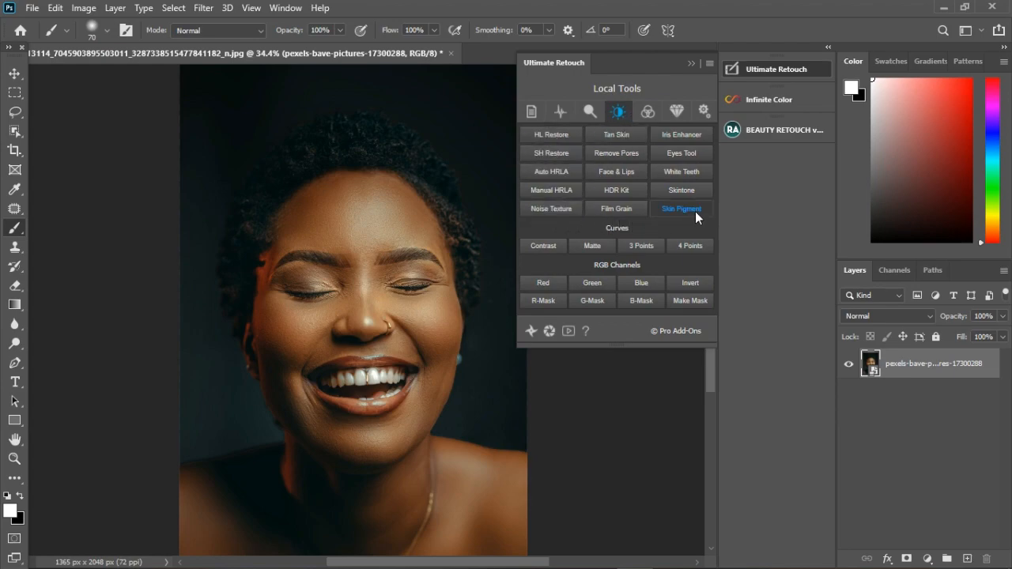
{"action": "left_click", "coordinate": [687, 174]}
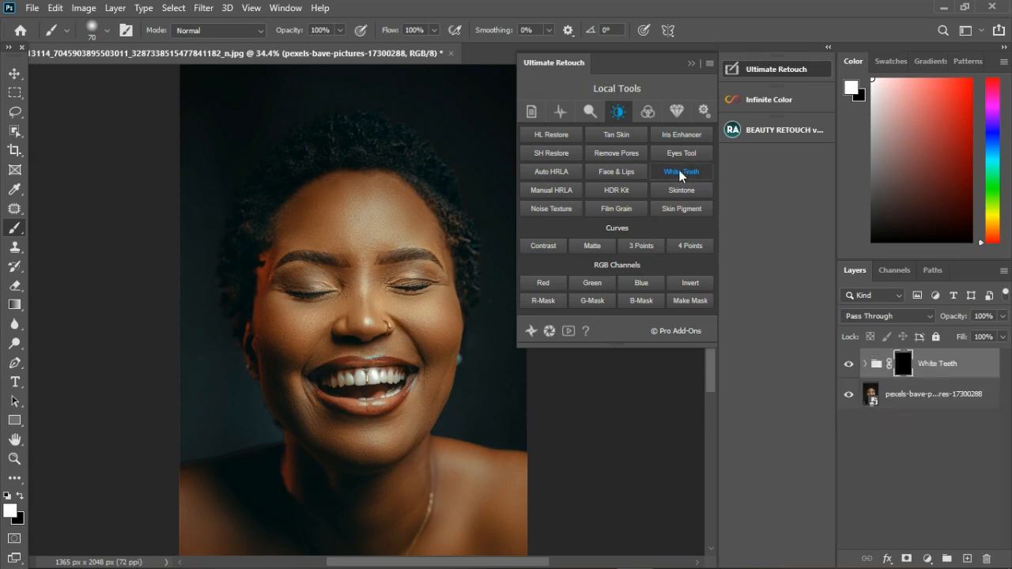
{"action": "mouse_move", "coordinate": [364, 386]}
{"action": "left_mouse_down"}
{"action": "mouse_move", "coordinate": [409, 386]}
{"action": "mouse_move", "coordinate": [342, 391]}
{"action": "left_mouse_up"}
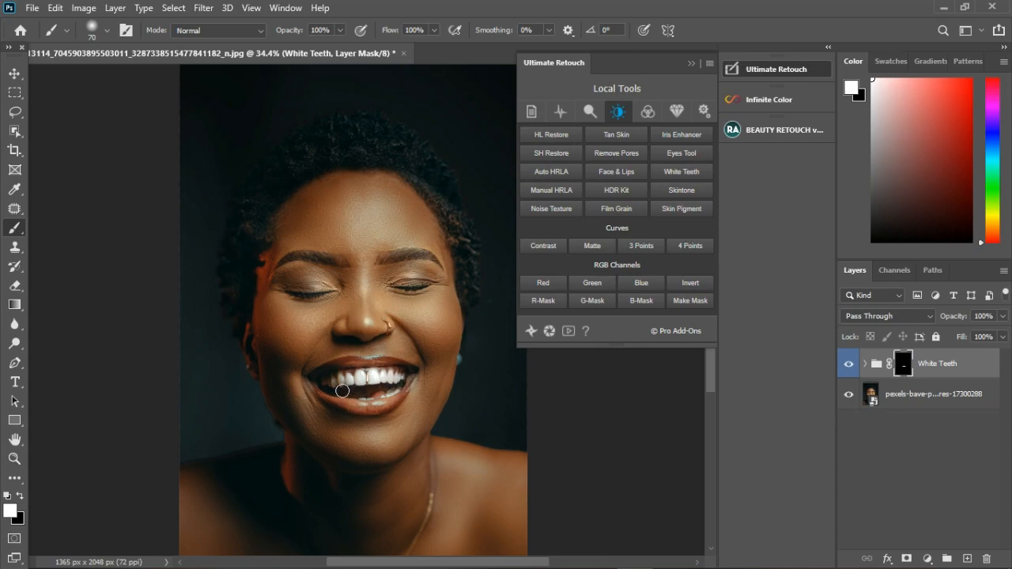
{"action": "scroll", "coordinate": [348, 386], "scroll_direction": "up", "scroll_amount": 4}
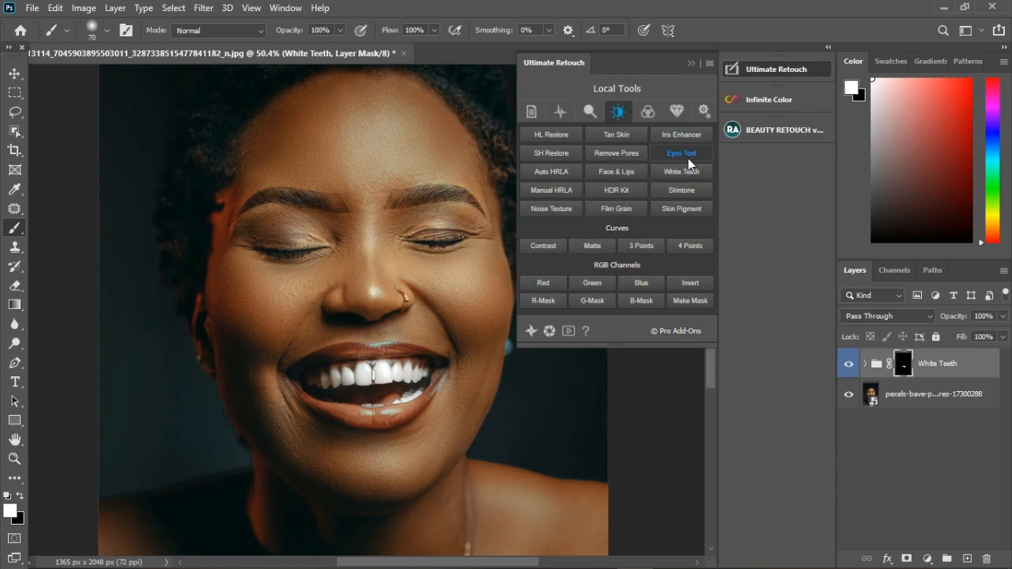
Run Face & Lips with the portrait layer selected, try a red face color, and accept the original color b47b50.
{"action": "left_click", "coordinate": [616, 173]}
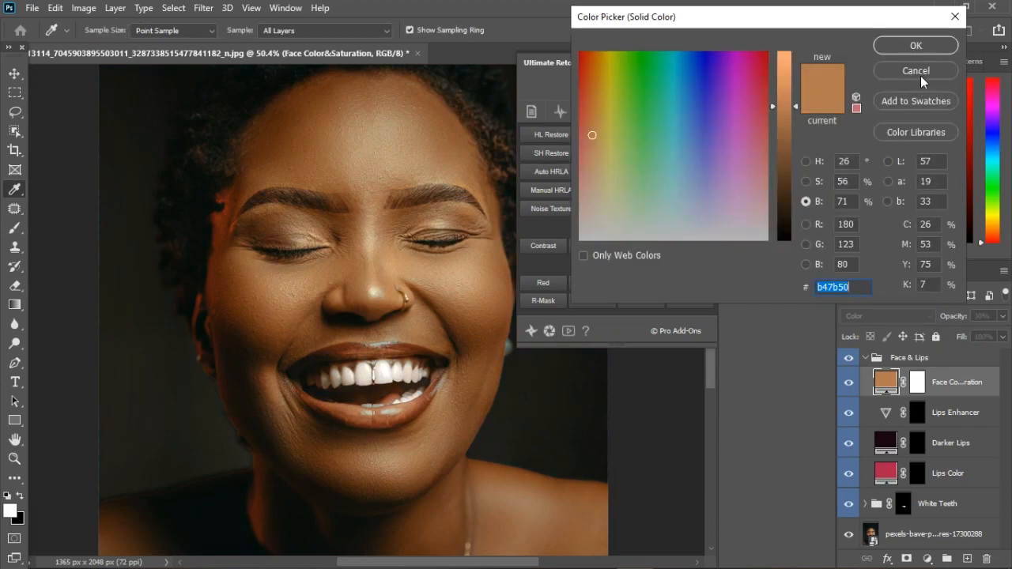
{"action": "left_click", "coordinate": [920, 69]}
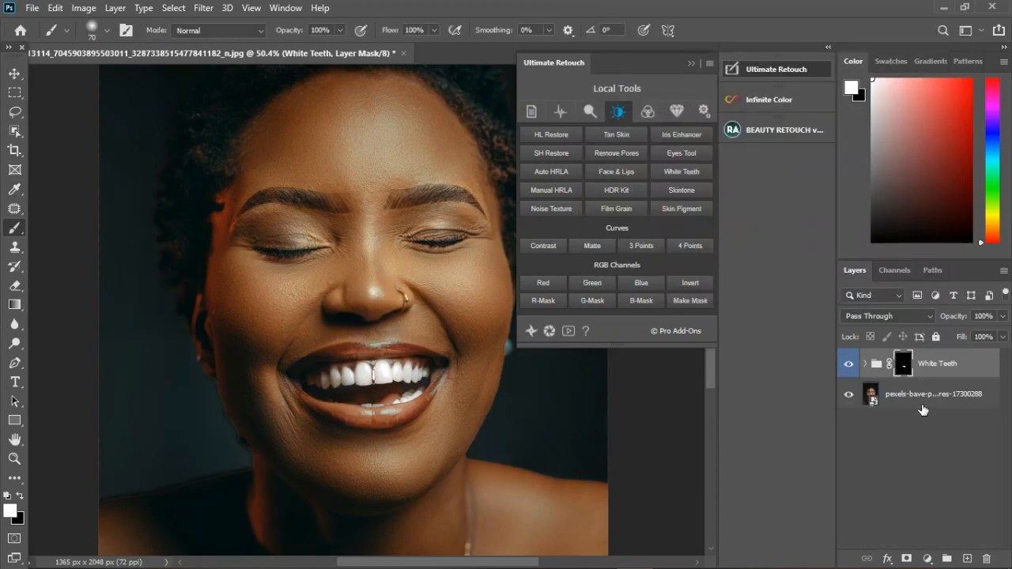
{"action": "left_click", "coordinate": [927, 403]}
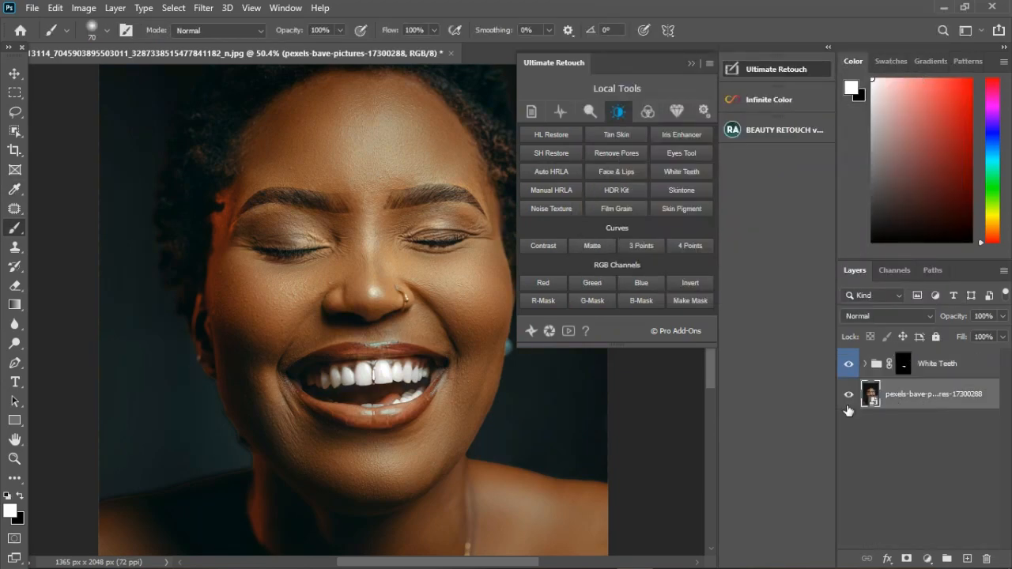
{"action": "left_click", "coordinate": [617, 172]}
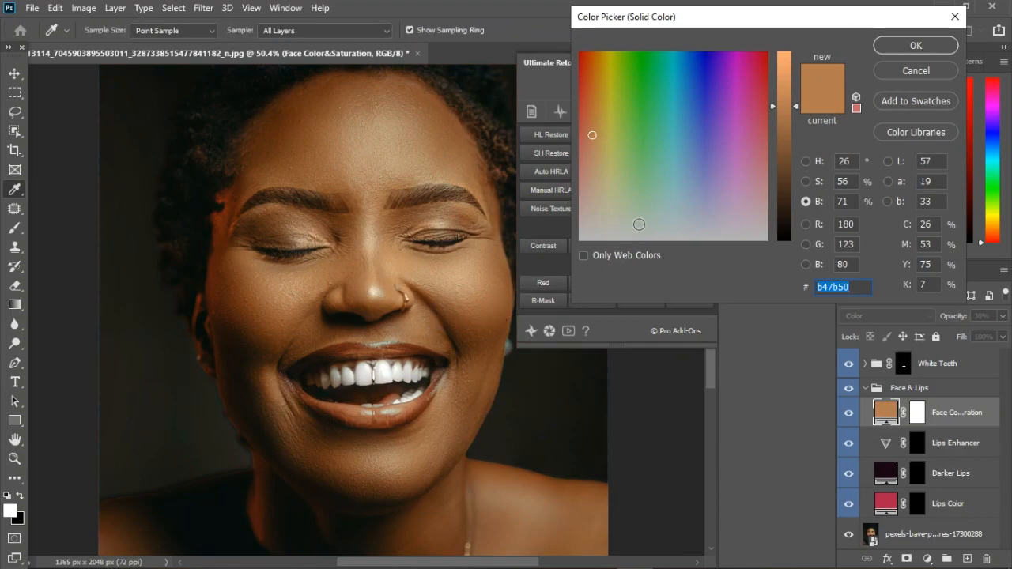
{"action": "left_click", "coordinate": [593, 72]}
{"action": "left_click_drag", "start_coordinate": [592, 72], "coordinate": [588, 72]}
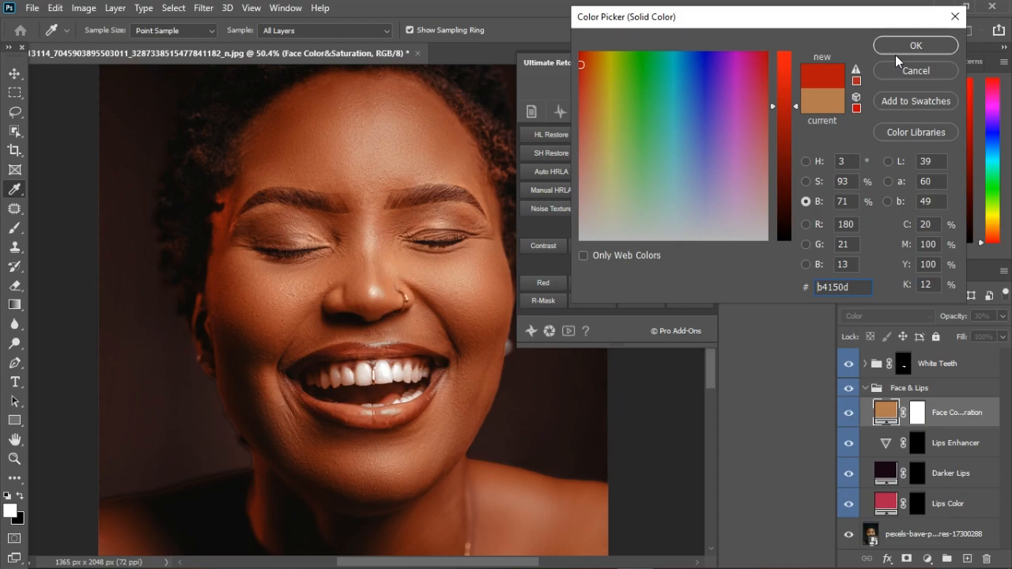
{"action": "left_click", "coordinate": [827, 106]}
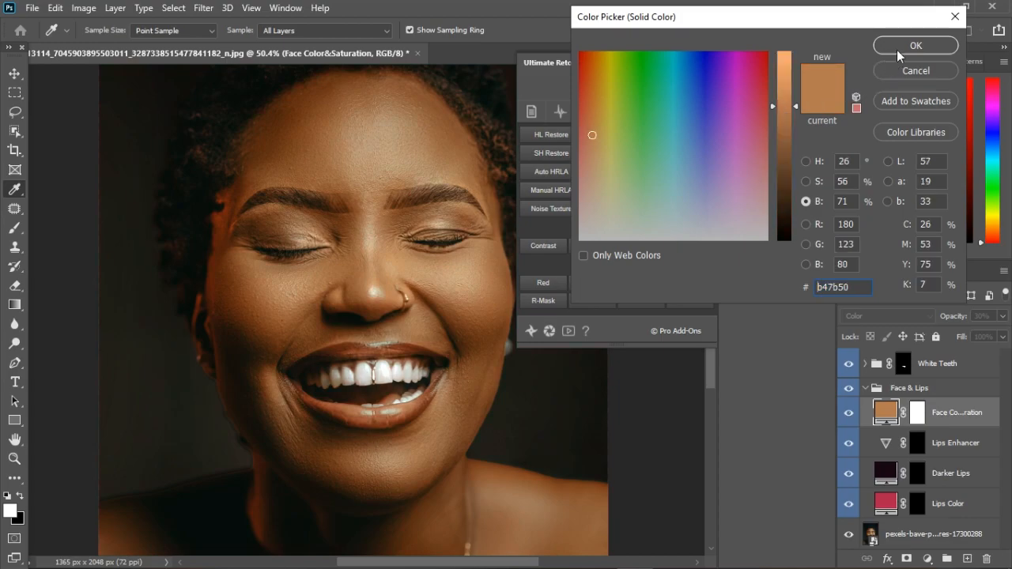
{"action": "left_click", "coordinate": [894, 52]}
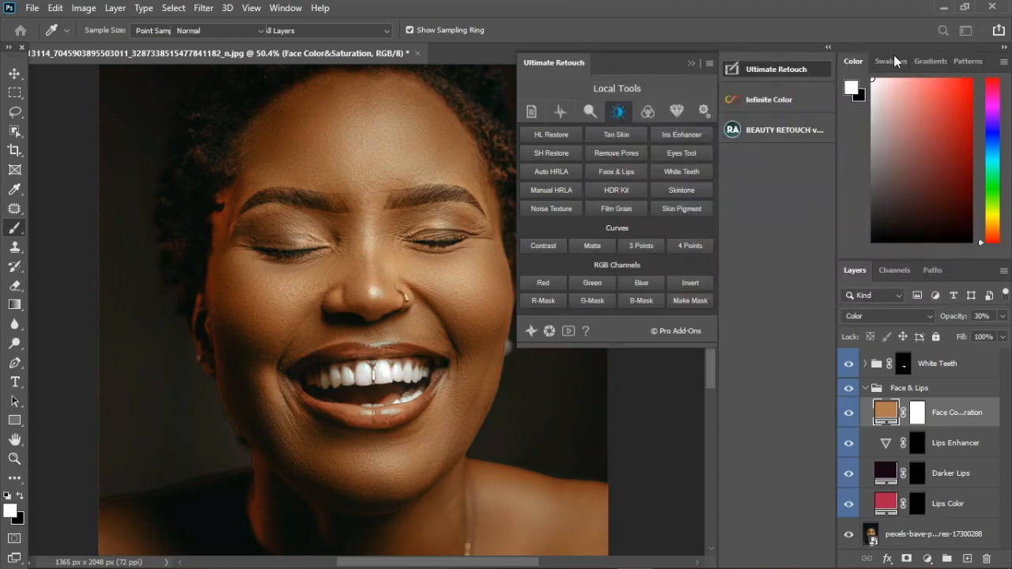
Collapse the Face & Lips group and toggle its visibility to compare the portrait with and without it.
{"action": "left_click", "coordinate": [870, 392]}
{"action": "left_click", "coordinate": [866, 389]}
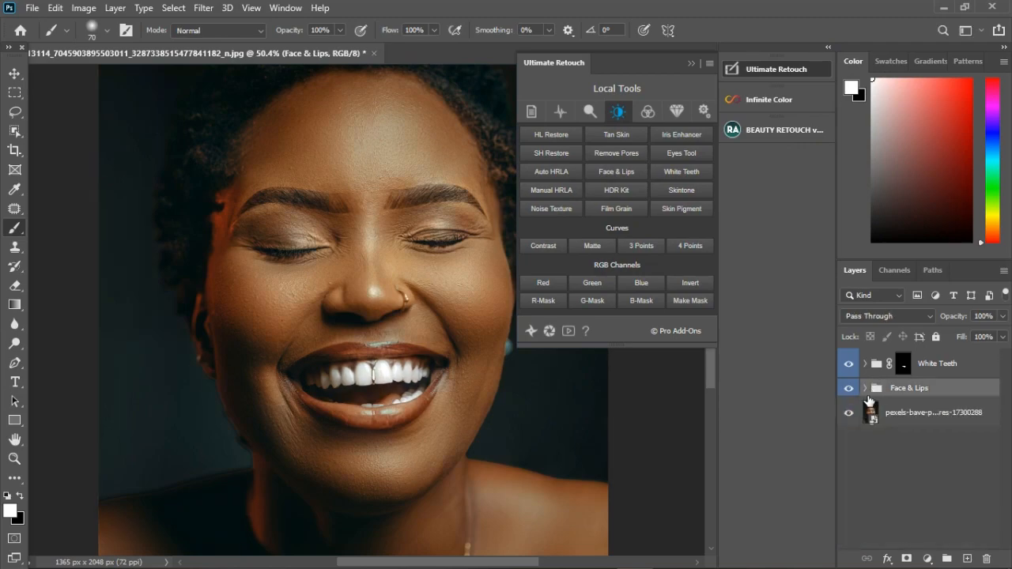
{"action": "left_click", "coordinate": [854, 388]}
{"action": "left_click", "coordinate": [850, 389]}
Paint white along the upper lip on the D&B Lips layer inside the Face & Lips group.
{"action": "left_click", "coordinate": [866, 388]}
{"action": "scroll", "coordinate": [915, 415], "scroll_direction": "down", "scroll_amount": 1}
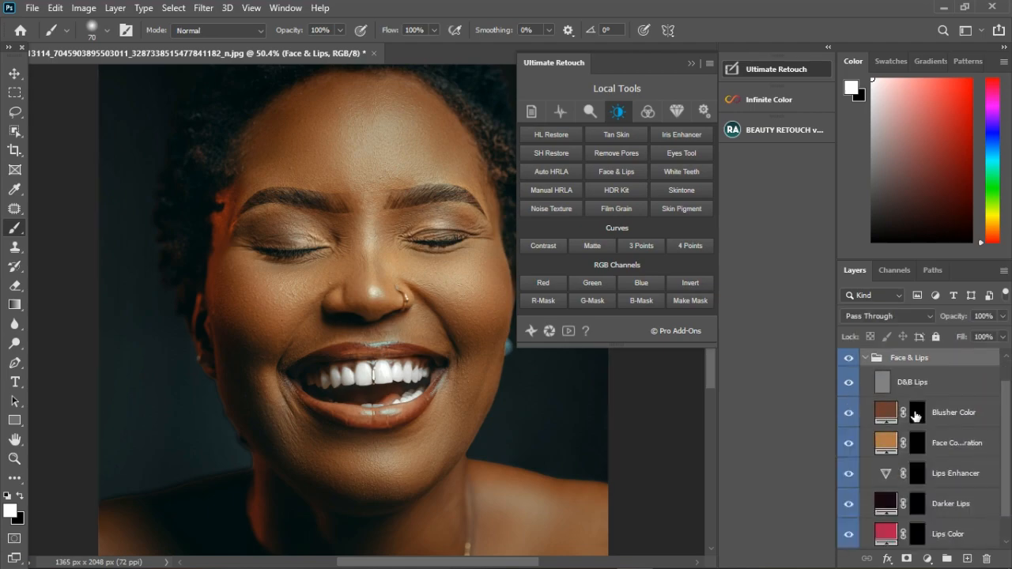
{"action": "scroll", "coordinate": [916, 415], "scroll_direction": "down", "scroll_amount": 1}
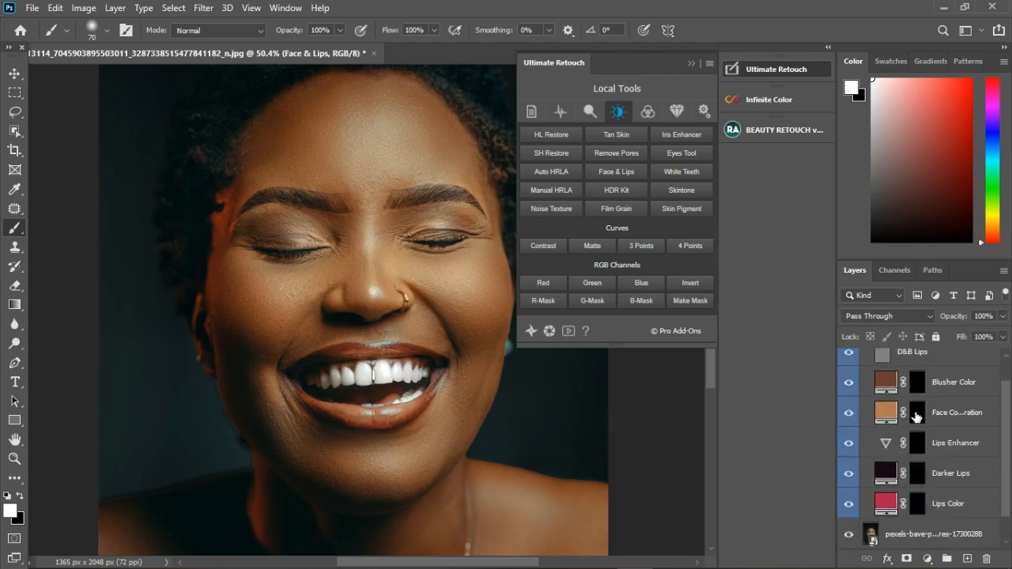
{"action": "scroll", "coordinate": [918, 417], "scroll_direction": "up", "scroll_amount": 2}
{"action": "left_click", "coordinate": [914, 417]}
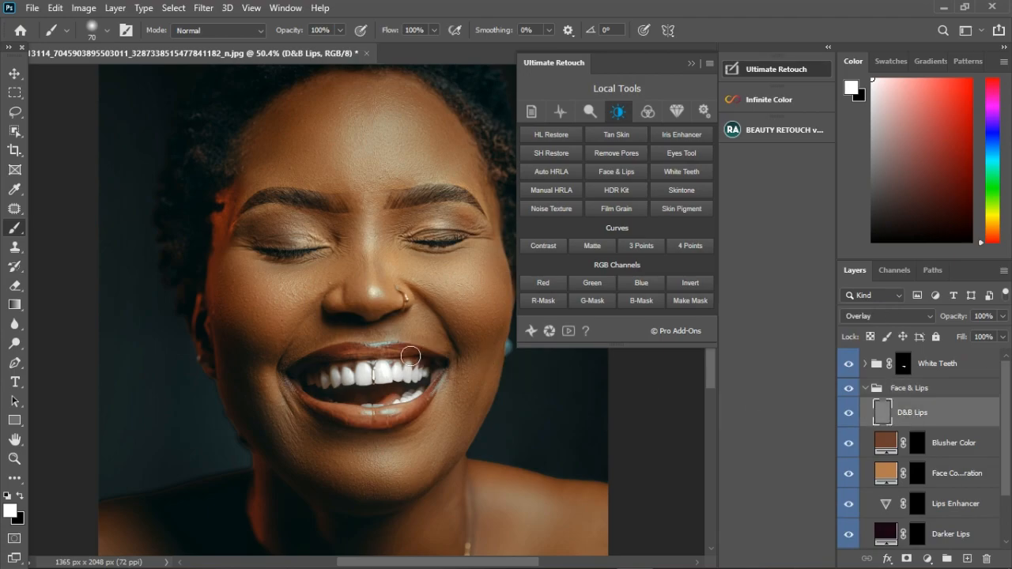
{"action": "left_click_drag", "start_coordinate": [348, 356], "coordinate": [412, 362]}
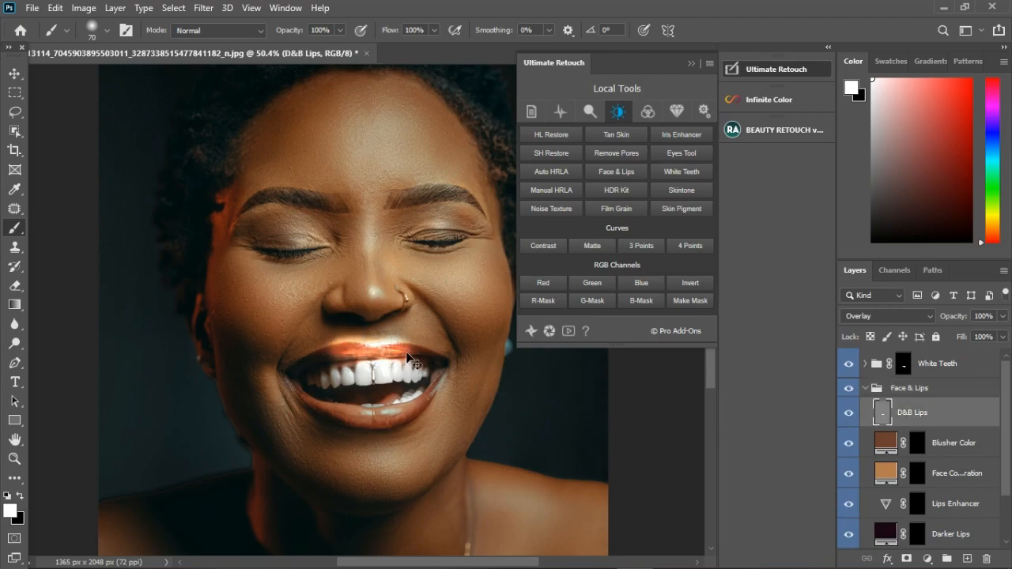
Undo the stroke on D&B Lips, and paint white over both lips on the Lips Color layer's mask.
{"action": "key", "text": "ctrl+z"}
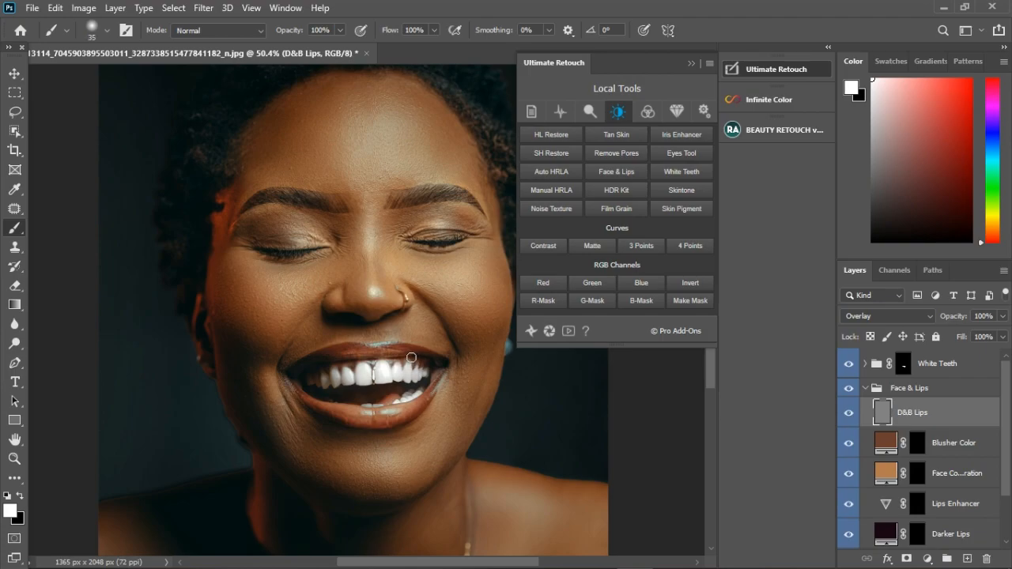
{"action": "scroll", "coordinate": [924, 435], "scroll_direction": "down", "scroll_amount": 2}
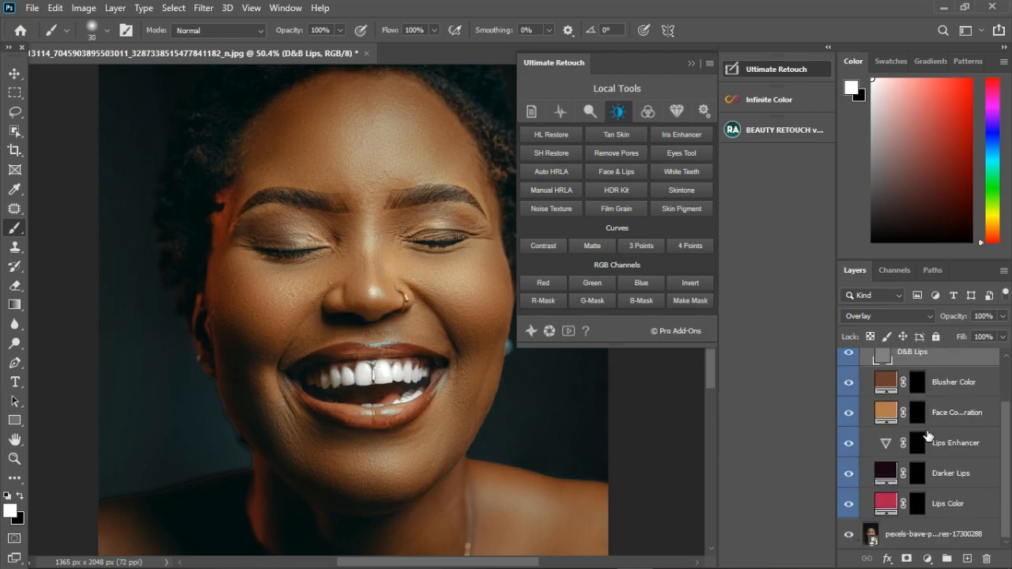
{"action": "left_click", "coordinate": [923, 505]}
{"action": "key", "text": "bracketright"}
{"action": "mouse_move", "coordinate": [375, 362]}
{"action": "left_mouse_down"}
{"action": "mouse_move", "coordinate": [335, 362]}
{"action": "mouse_move", "coordinate": [430, 358]}
{"action": "mouse_move", "coordinate": [445, 377]}
{"action": "mouse_move", "coordinate": [427, 406]}
{"action": "mouse_move", "coordinate": [374, 425]}
{"action": "mouse_move", "coordinate": [330, 411]}
{"action": "mouse_move", "coordinate": [349, 409]}
{"action": "left_mouse_up"}
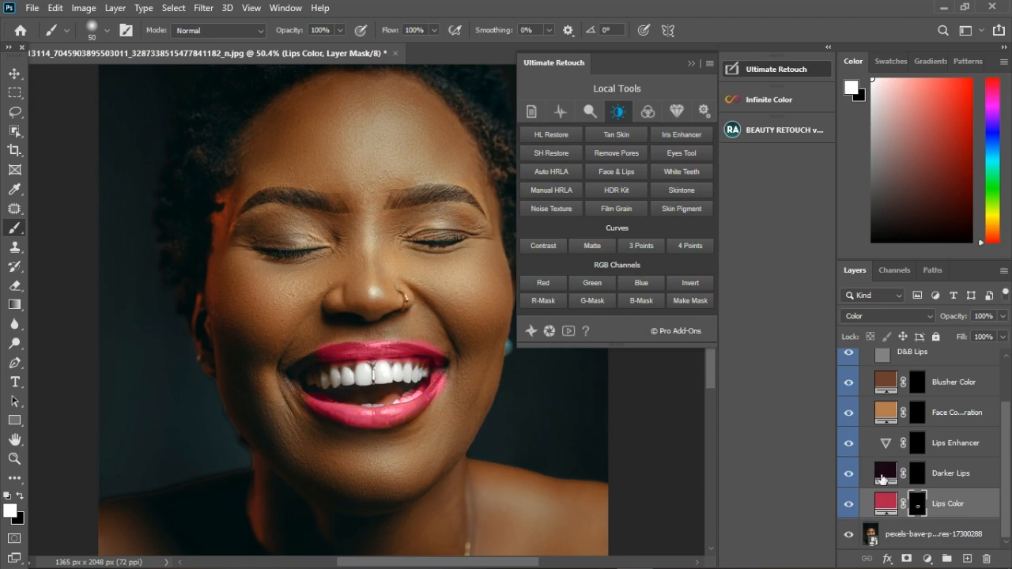
Try the color b0763d for the Lips Color fill, cancel it, and undo the painting on its mask.
{"action": "double_click", "coordinate": [887, 503]}
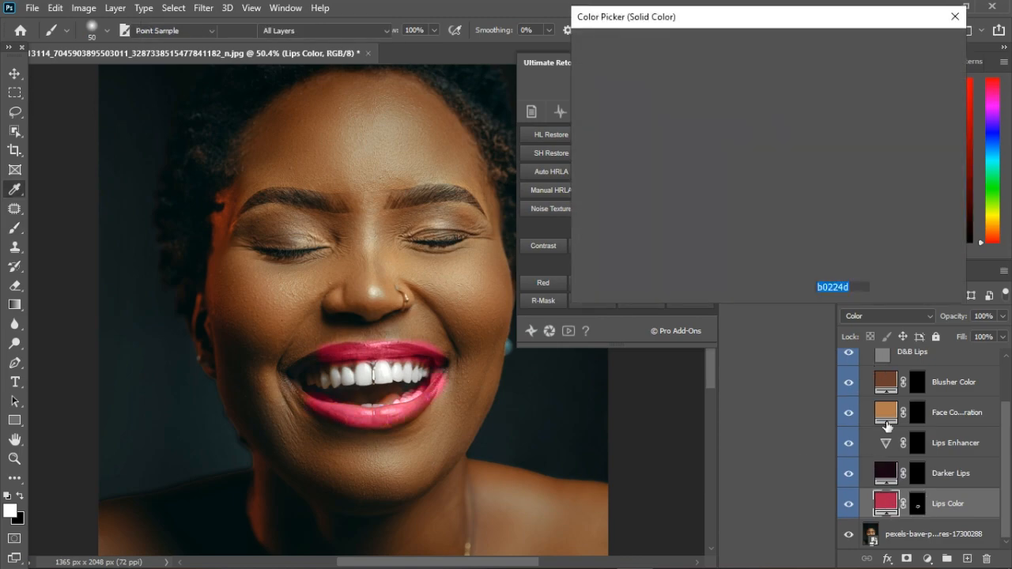
{"action": "mouse_move", "coordinate": [661, 105]}
{"action": "left_mouse_down"}
{"action": "mouse_move", "coordinate": [583, 101]}
{"action": "mouse_move", "coordinate": [612, 101]}
{"action": "mouse_move", "coordinate": [583, 127]}
{"action": "mouse_move", "coordinate": [589, 117]}
{"action": "left_mouse_up"}
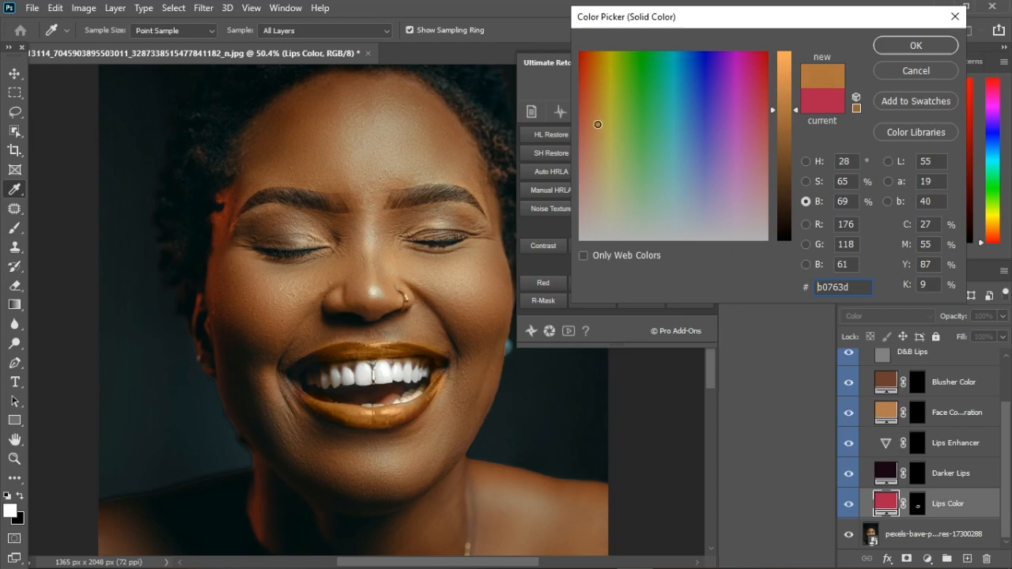
{"action": "left_click", "coordinate": [916, 71]}
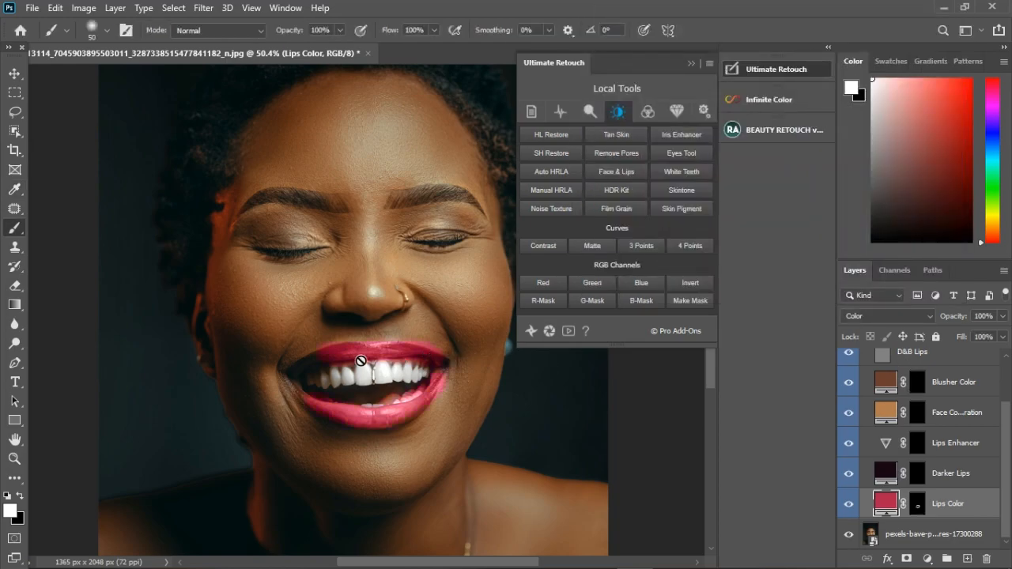
{"action": "key", "text": "ctrl+z"}
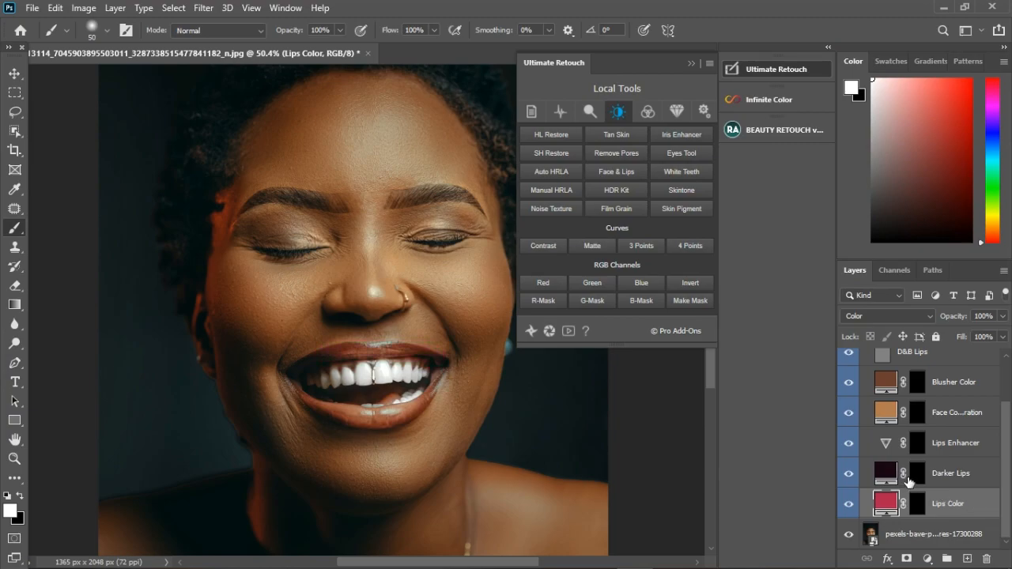
Paint white over the lips on the Darker Lips layer's mask and undo the strokes.
{"action": "left_click", "coordinate": [918, 475]}
{"action": "mouse_move", "coordinate": [339, 415]}
{"action": "left_mouse_down"}
{"action": "mouse_move", "coordinate": [393, 426]}
{"action": "mouse_move", "coordinate": [430, 413]}
{"action": "mouse_move", "coordinate": [434, 362]}
{"action": "mouse_move", "coordinate": [342, 355]}
{"action": "mouse_move", "coordinate": [304, 375]}
{"action": "left_mouse_up"}
{"action": "key", "text": "ctrl+z"}
{"action": "key", "text": "ctrl+z"}
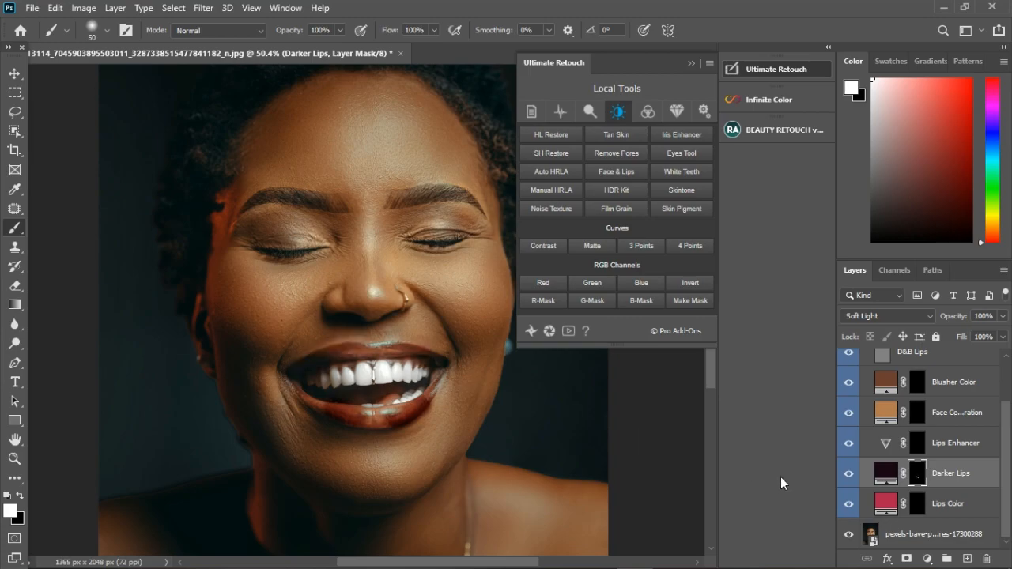
Paint white along the lower lip on the Lips Enhancer layer's mask.
{"action": "left_click", "coordinate": [927, 445]}
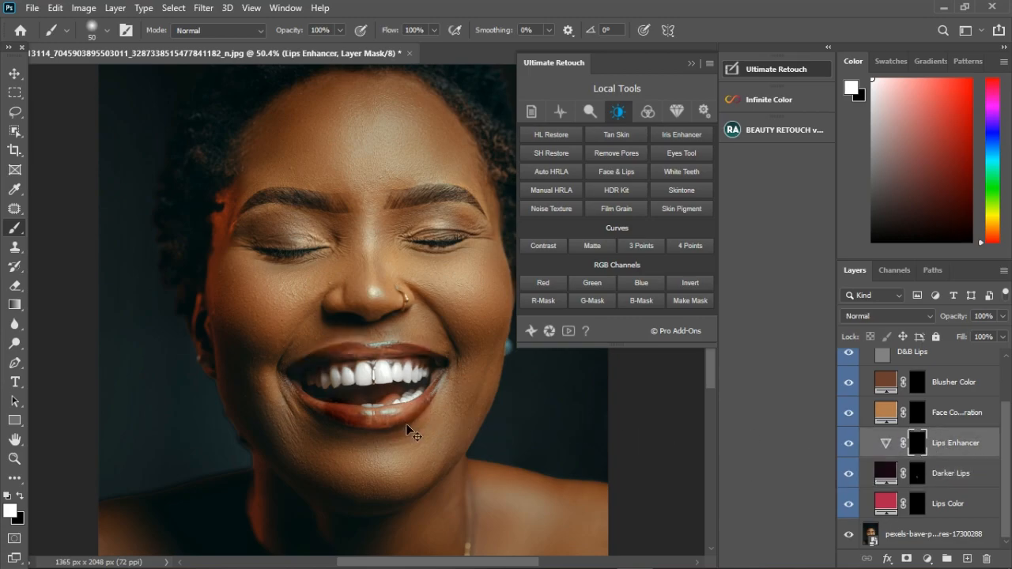
{"action": "key", "text": "ctrl+2"}
{"action": "left_click", "coordinate": [392, 423]}
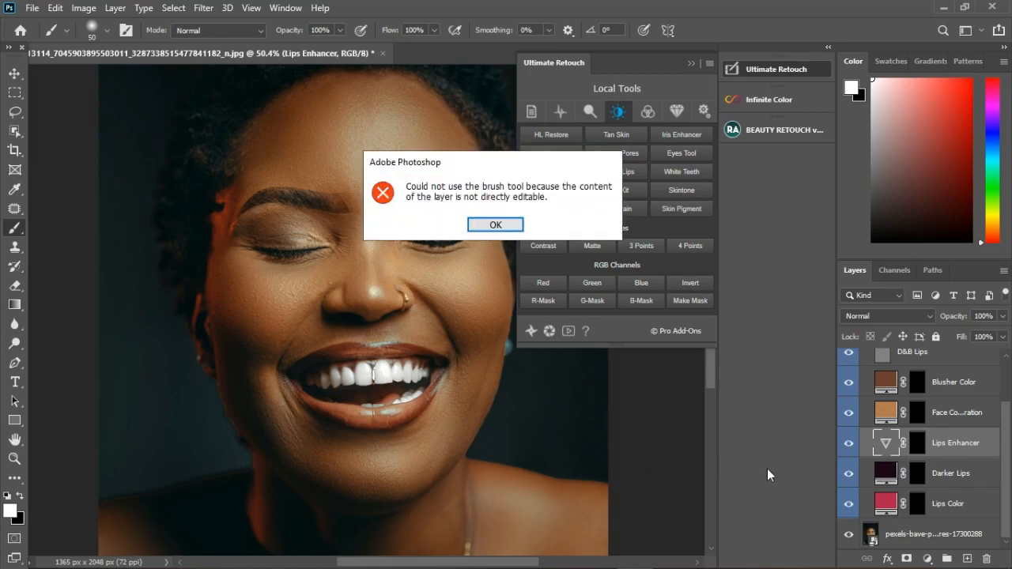
{"action": "left_click", "coordinate": [485, 225]}
{"action": "left_click", "coordinate": [917, 444]}
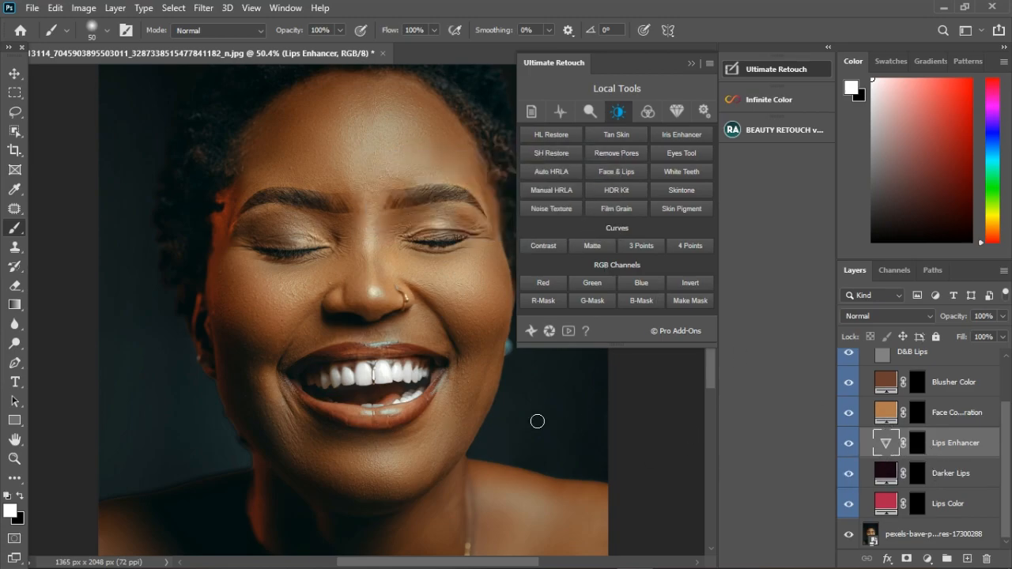
{"action": "mouse_move", "coordinate": [331, 413]}
{"action": "left_mouse_down"}
{"action": "mouse_move", "coordinate": [376, 427]}
{"action": "mouse_move", "coordinate": [433, 412]}
{"action": "left_mouse_up"}
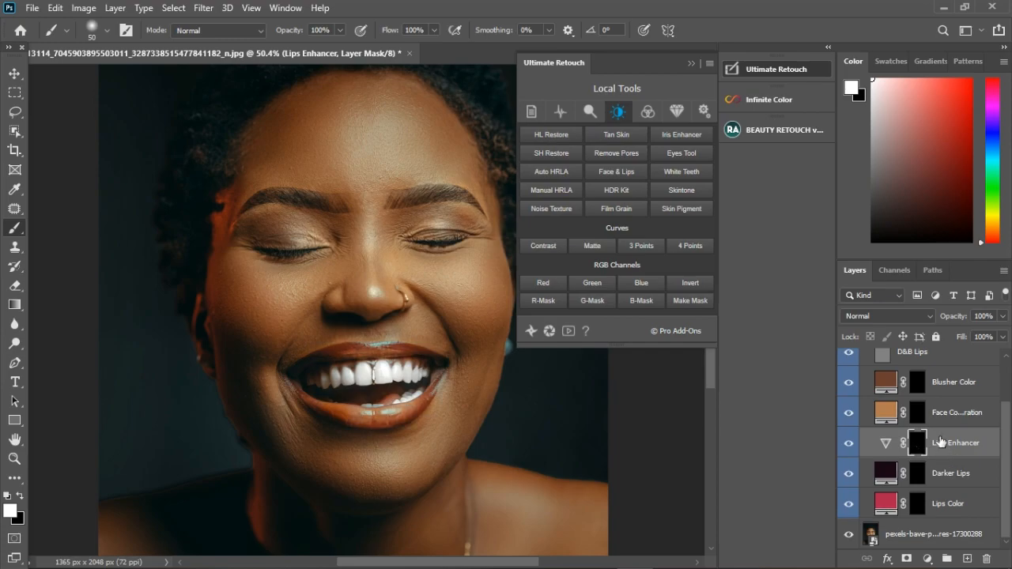
Try painting white over the cheek beside the nose on the Face Color&Saturation mask, and target the layer's fill.
{"action": "left_click", "coordinate": [920, 418]}
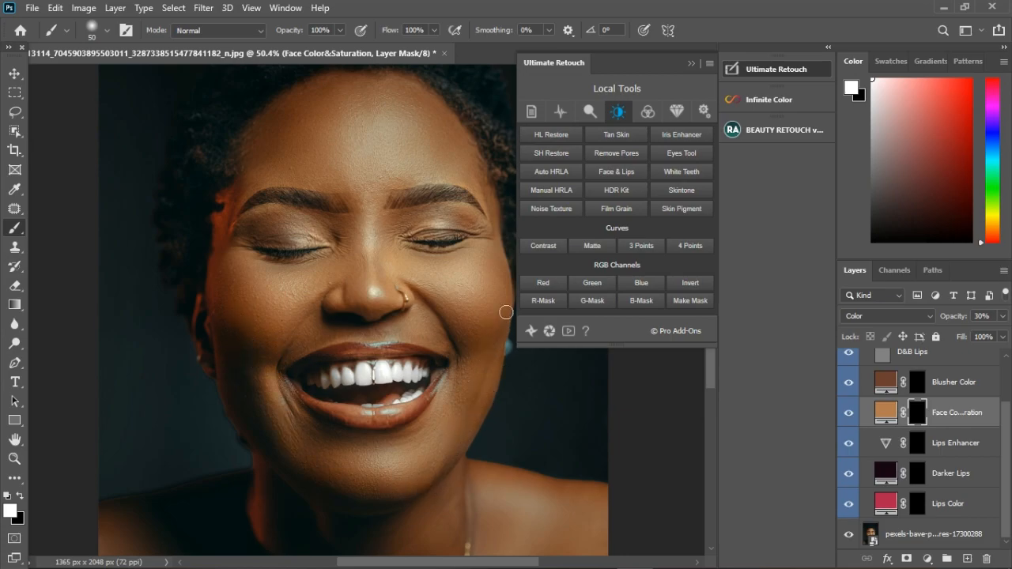
{"action": "mouse_move", "coordinate": [443, 303]}
{"action": "left_mouse_down"}
{"action": "mouse_move", "coordinate": [340, 297]}
{"action": "mouse_move", "coordinate": [441, 304]}
{"action": "left_mouse_up"}
{"action": "key", "text": "ctrl+2"}
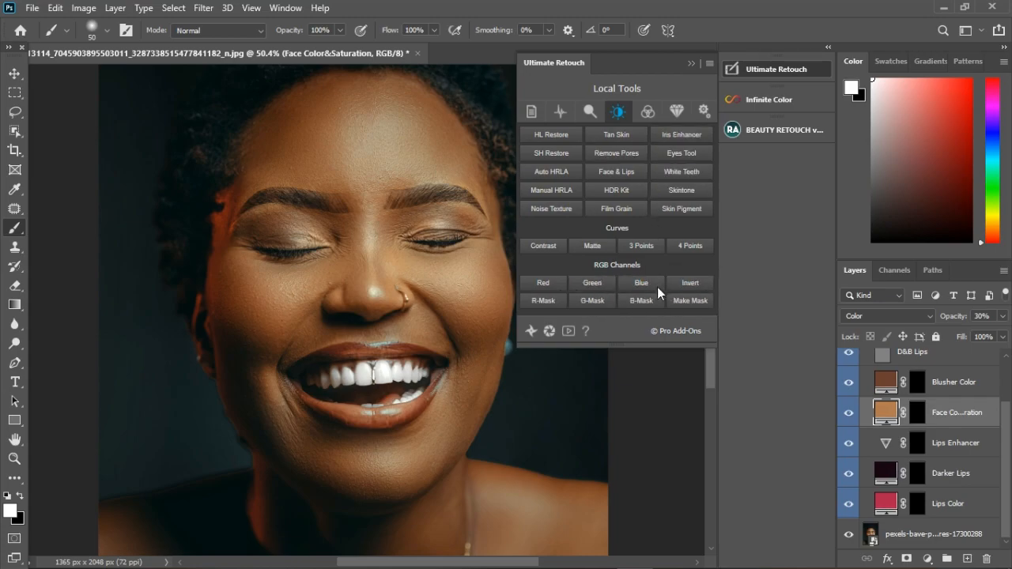
Collapse Ultimate Retouch and hide the White Teeth group, the Face & Lips group and the Blusher Color layer.
{"action": "left_click", "coordinate": [693, 64]}
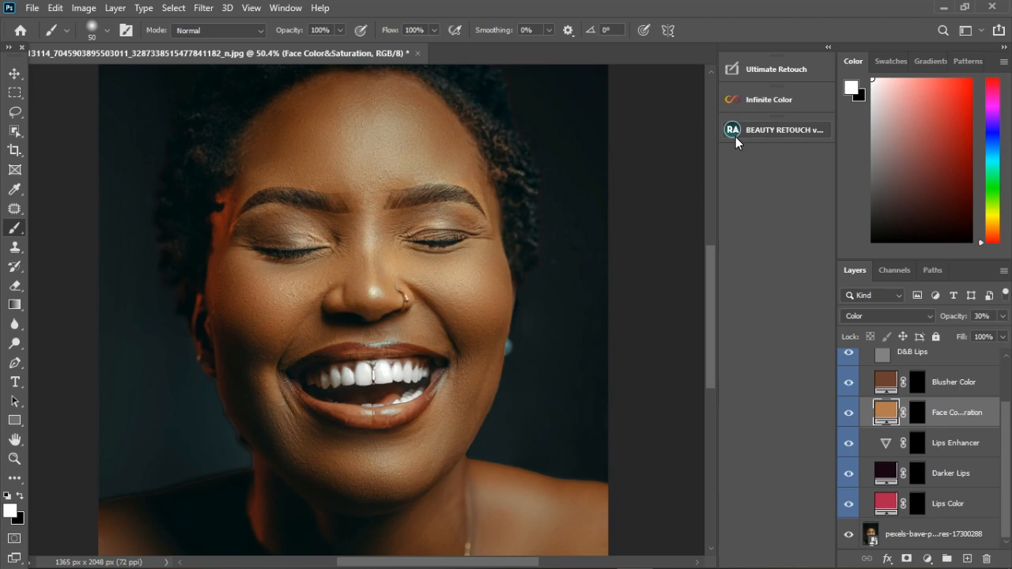
{"action": "scroll", "coordinate": [885, 398], "scroll_direction": "up", "scroll_amount": 2}
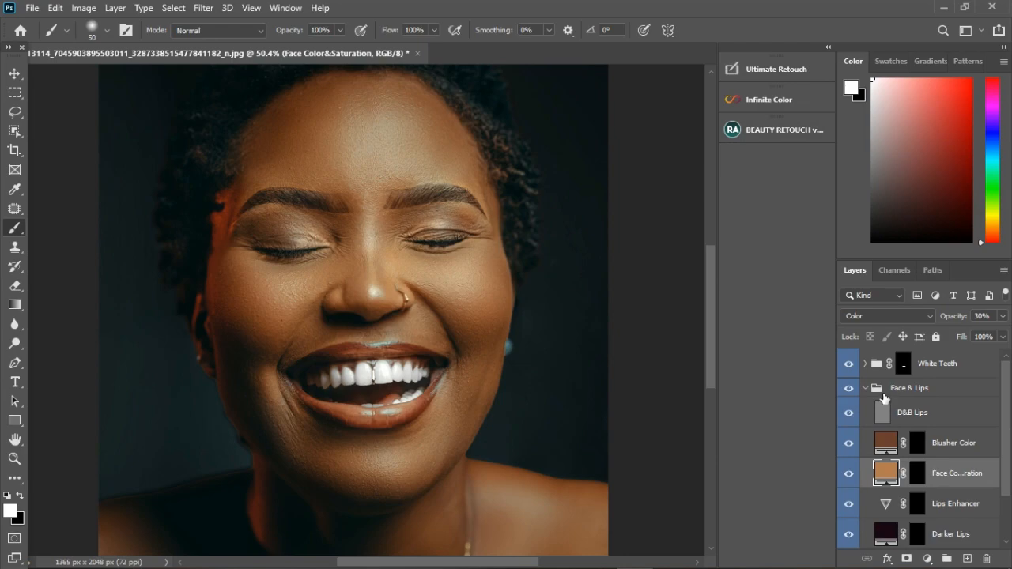
{"action": "left_click", "coordinate": [849, 363]}
{"action": "left_click", "coordinate": [848, 387]}
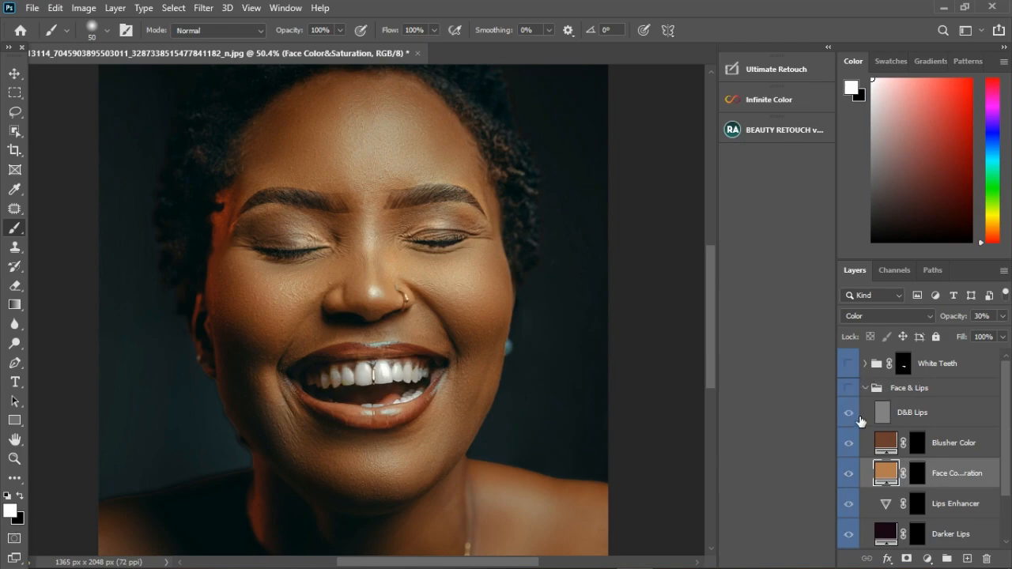
{"action": "left_click", "coordinate": [848, 442]}
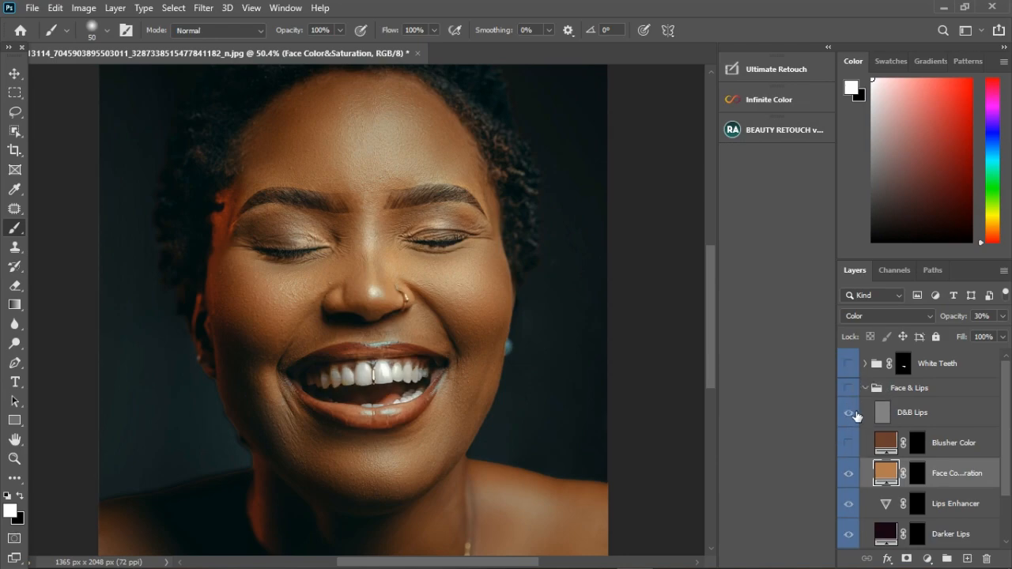
Select the portrait layer and create an Infinite Color grade with Gradient Map and Color Lookup enabled.
{"action": "scroll", "coordinate": [866, 454], "scroll_direction": "down", "scroll_amount": 2}
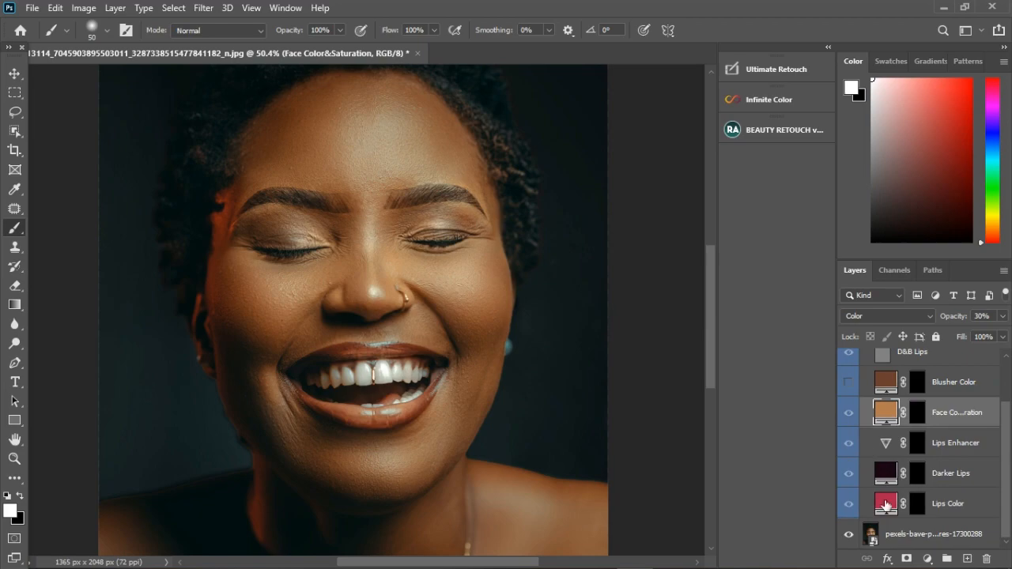
{"action": "left_click", "coordinate": [913, 535]}
{"action": "left_click", "coordinate": [766, 99]}
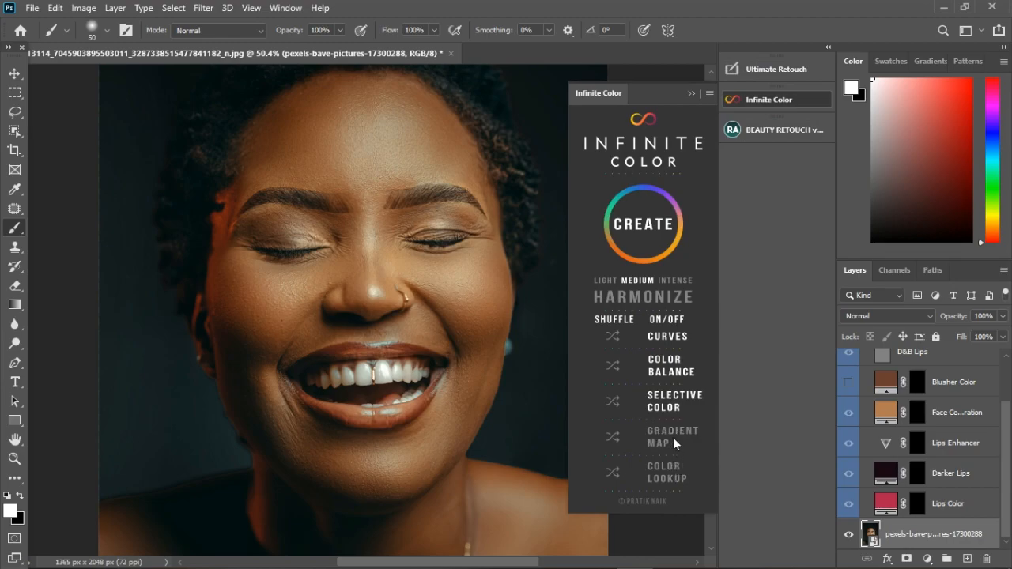
{"action": "left_click", "coordinate": [646, 239]}
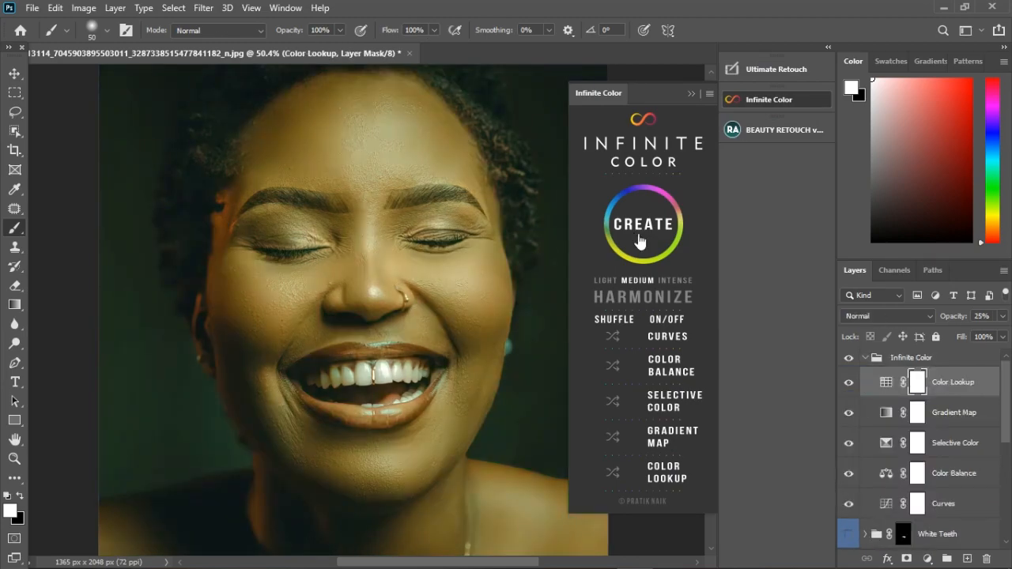
Set the Color Lookup layer's blend mode to Soft Light.
{"action": "scroll", "coordinate": [371, 271], "scroll_direction": "down", "scroll_amount": 4}
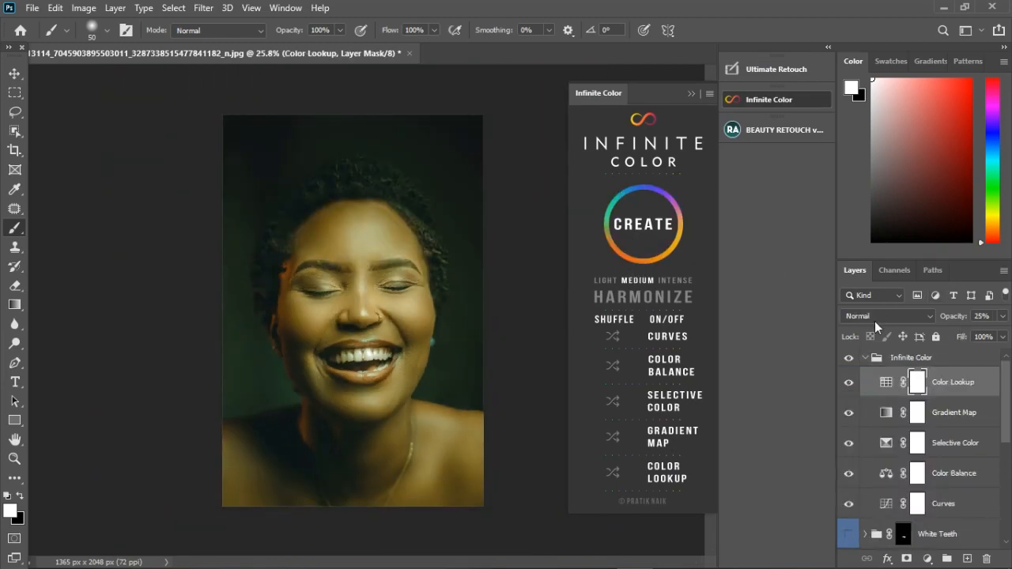
{"action": "left_click", "coordinate": [906, 317]}
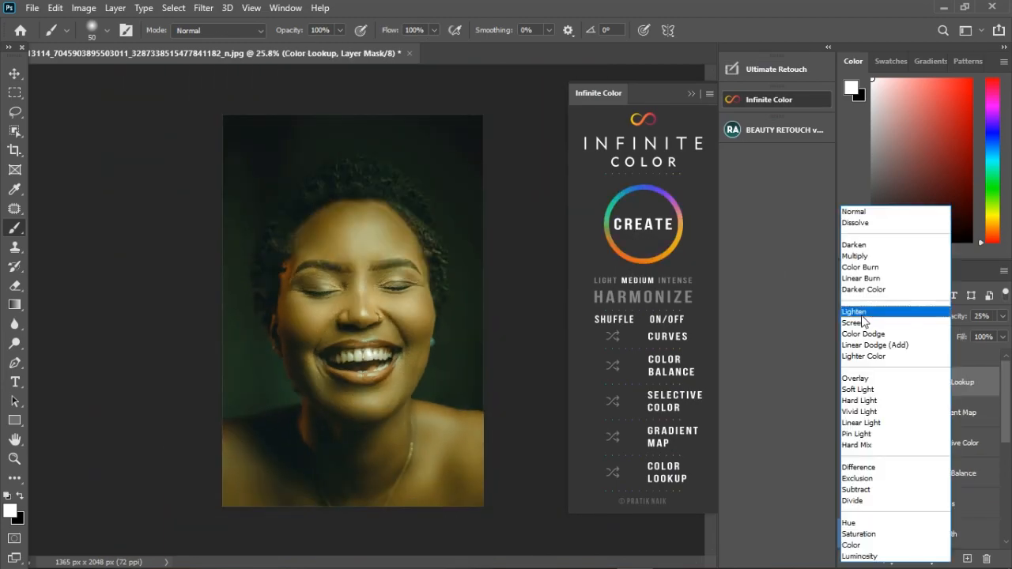
{"action": "left_click", "coordinate": [859, 390]}
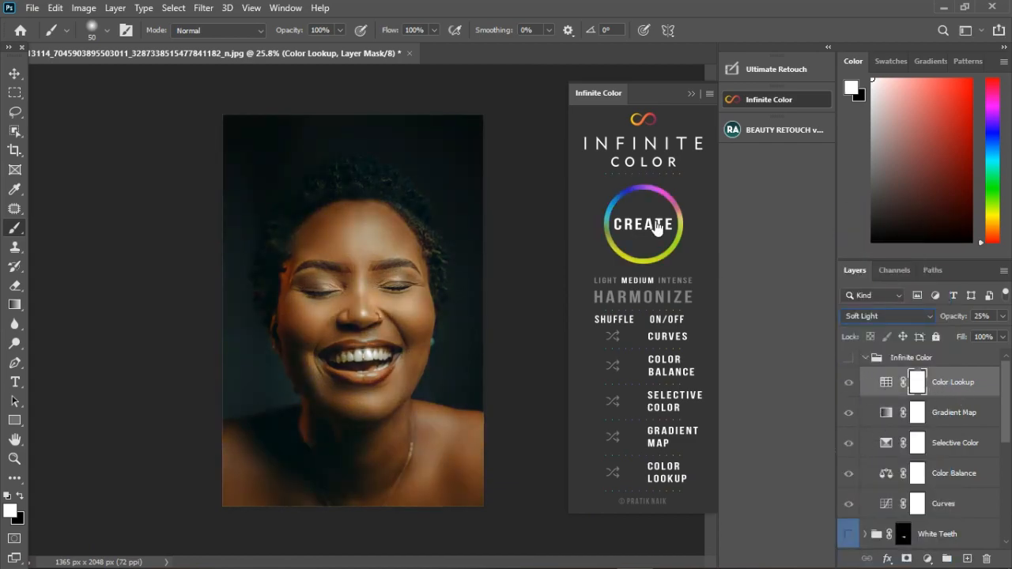
Reselect the portrait layer and create a new Infinite Color grade with Color Lookup turned off.
{"action": "scroll", "coordinate": [964, 506], "scroll_direction": "down", "scroll_amount": 2}
{"action": "scroll", "coordinate": [949, 518], "scroll_direction": "down", "scroll_amount": 5}
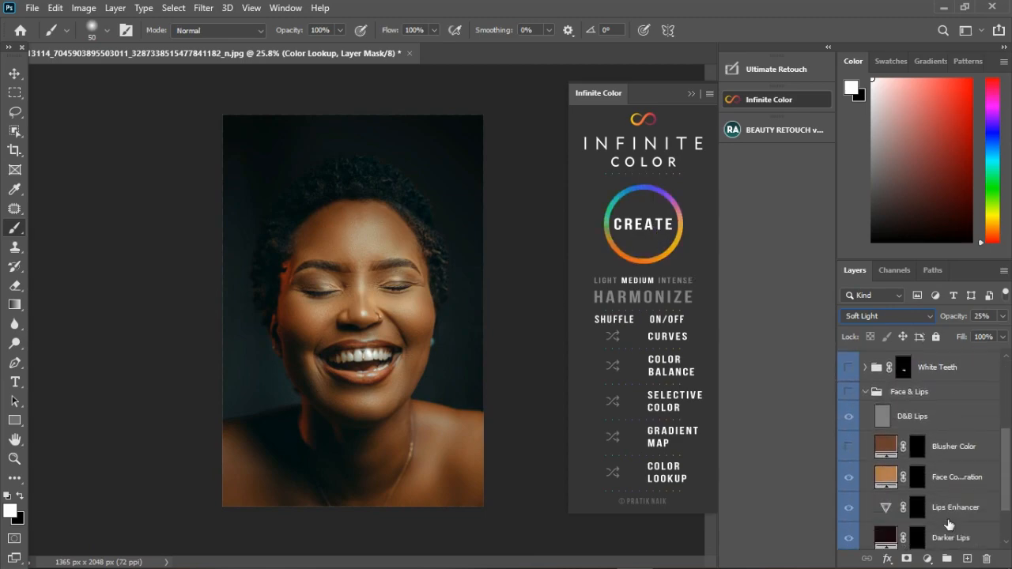
{"action": "left_click", "coordinate": [930, 534]}
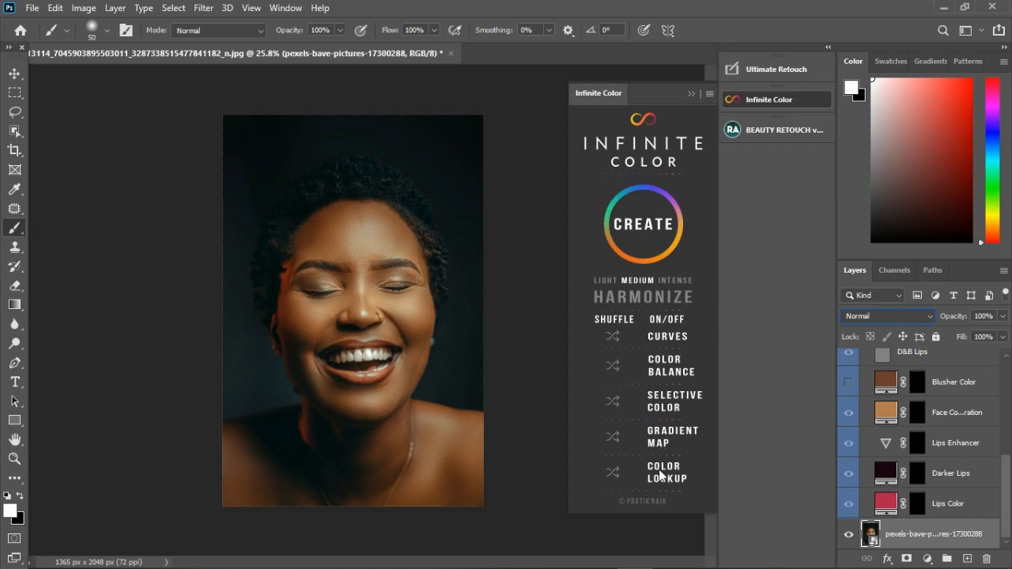
{"action": "left_click", "coordinate": [633, 233]}
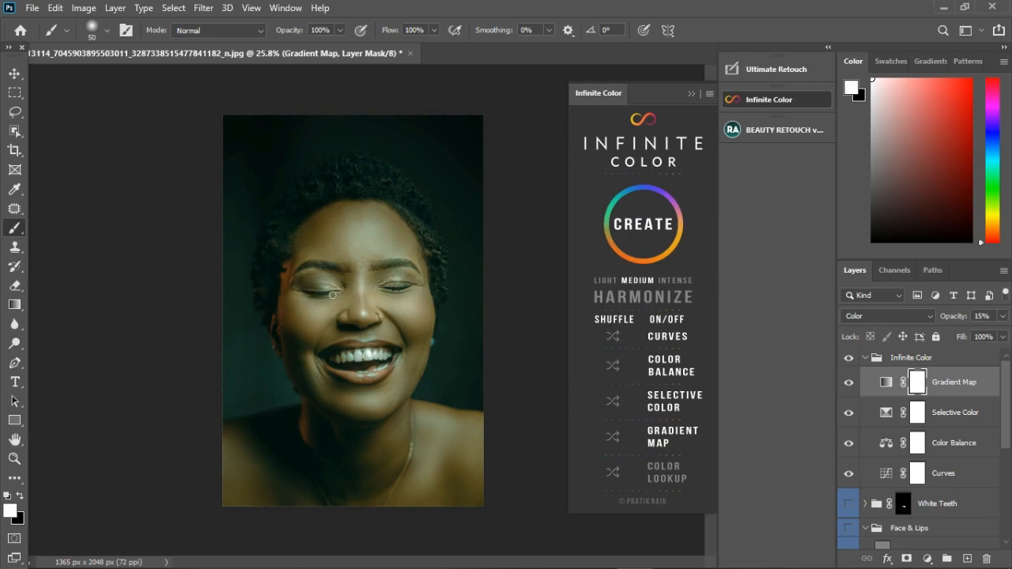
Collapse the Infinite Color extension, then select and collapse the Infinite Color layer group.
{"action": "left_click", "coordinate": [690, 94]}
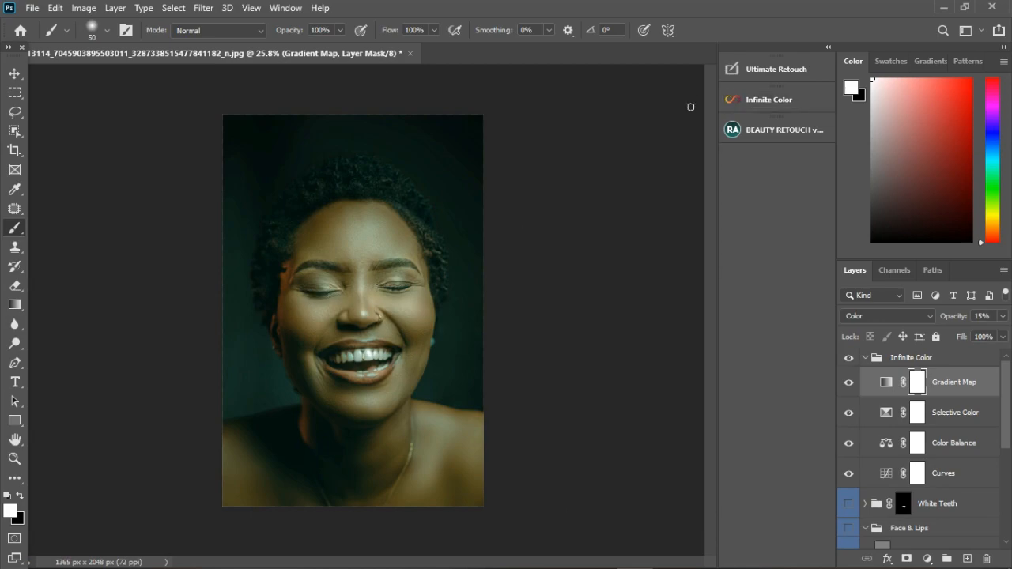
{"action": "left_click", "coordinate": [907, 362]}
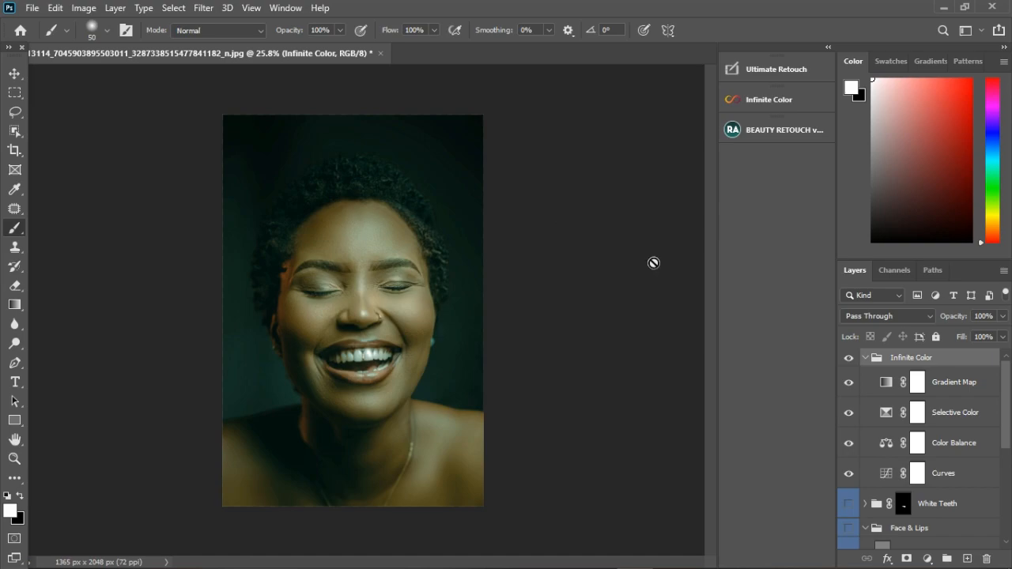
{"action": "left_click", "coordinate": [866, 358]}
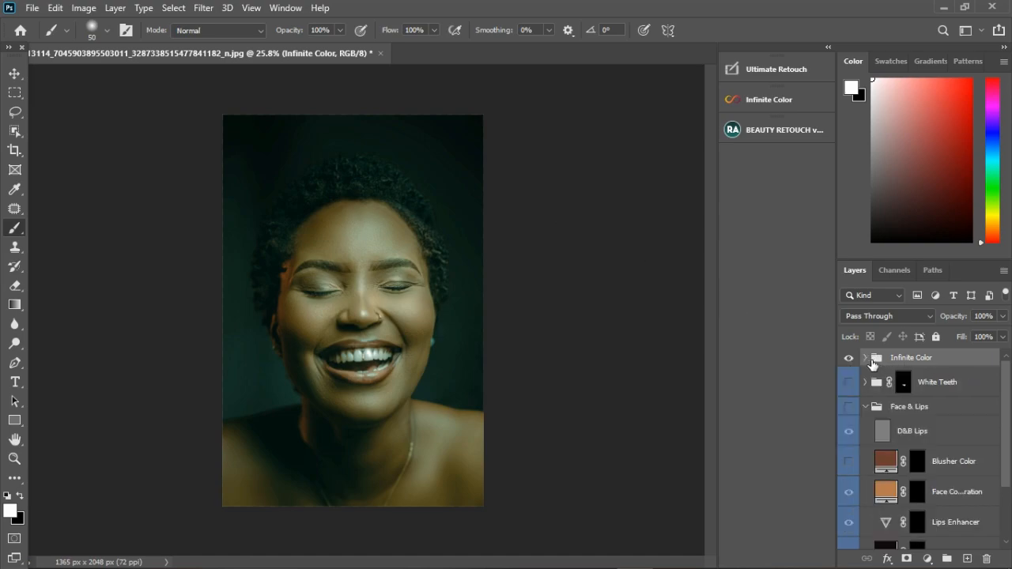